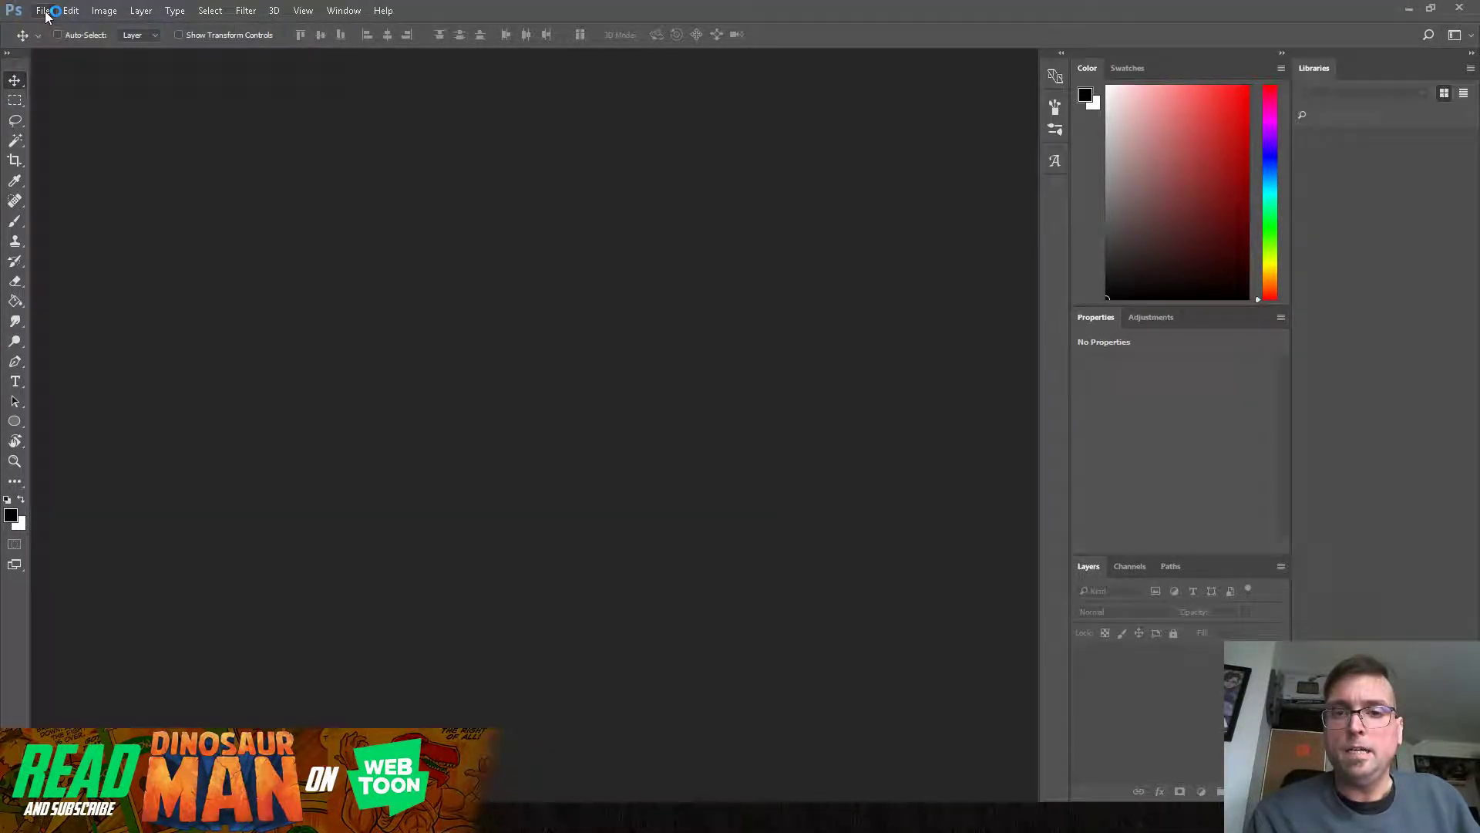
- Open the finished comic strip ep4a800.jpg from the webtoons folder
click(44, 11)
mouse_move(74, 102)
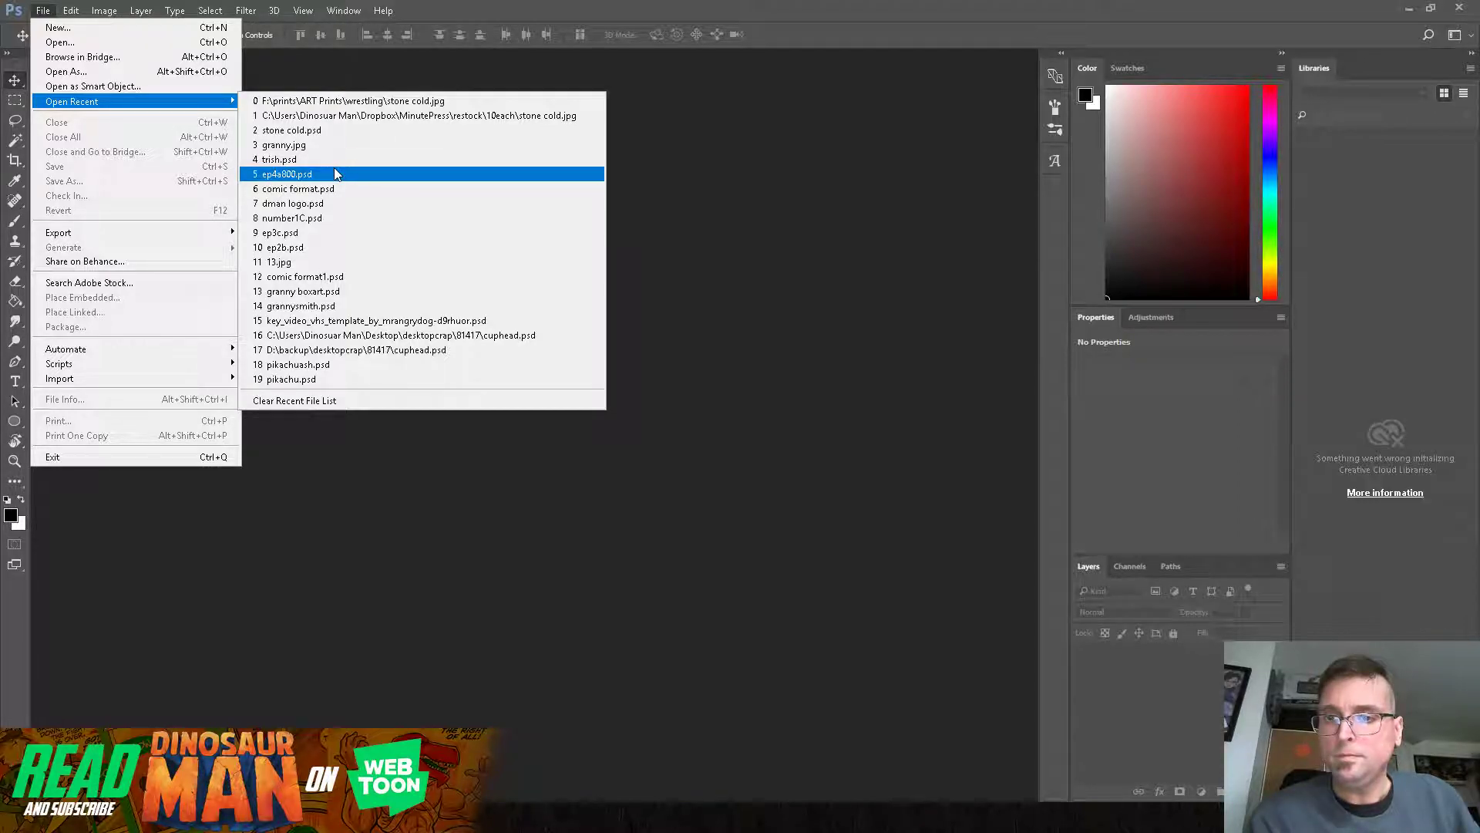
click(73, 44)
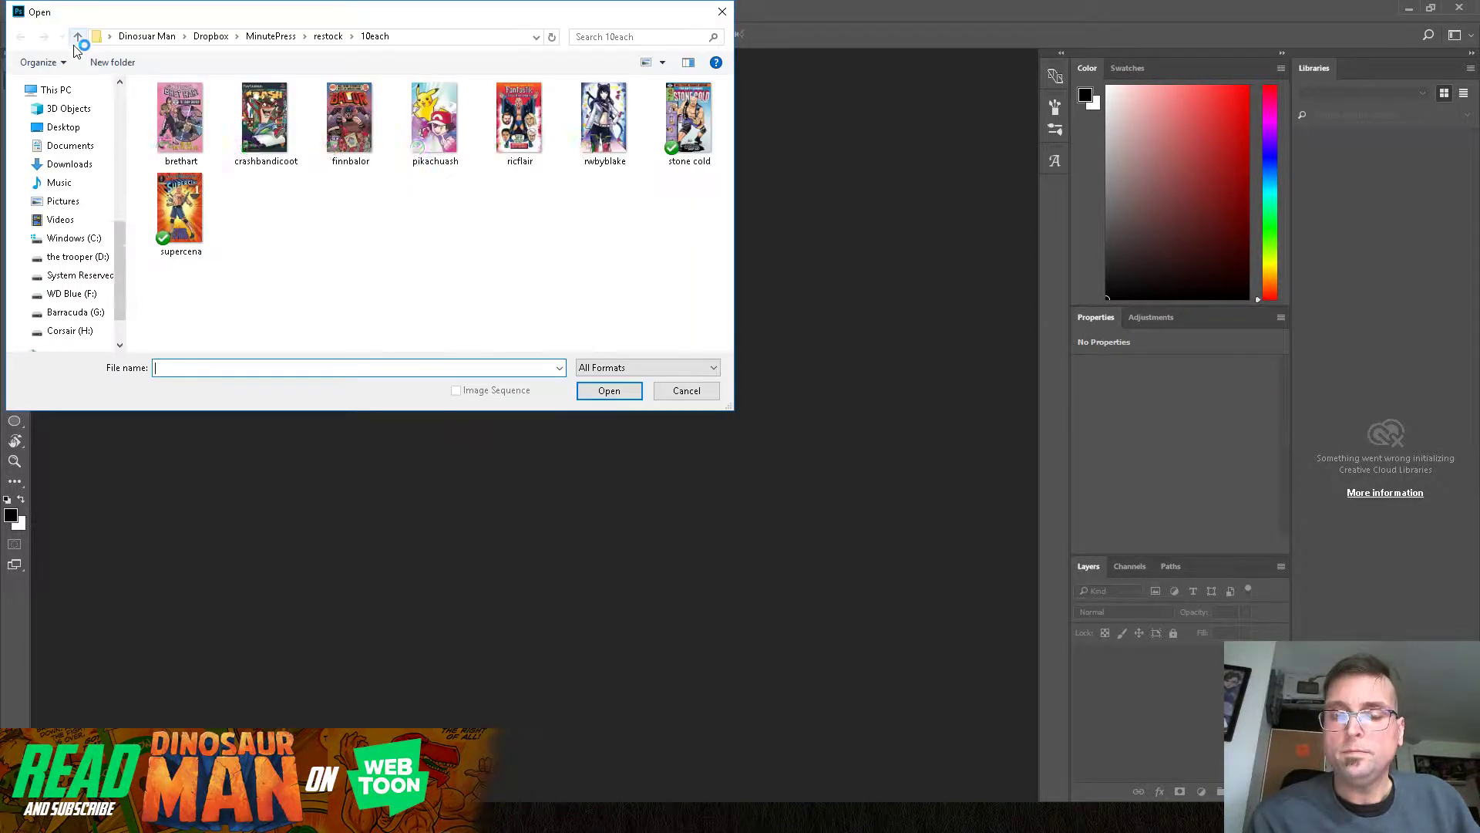
drag(120, 164, 131, 198)
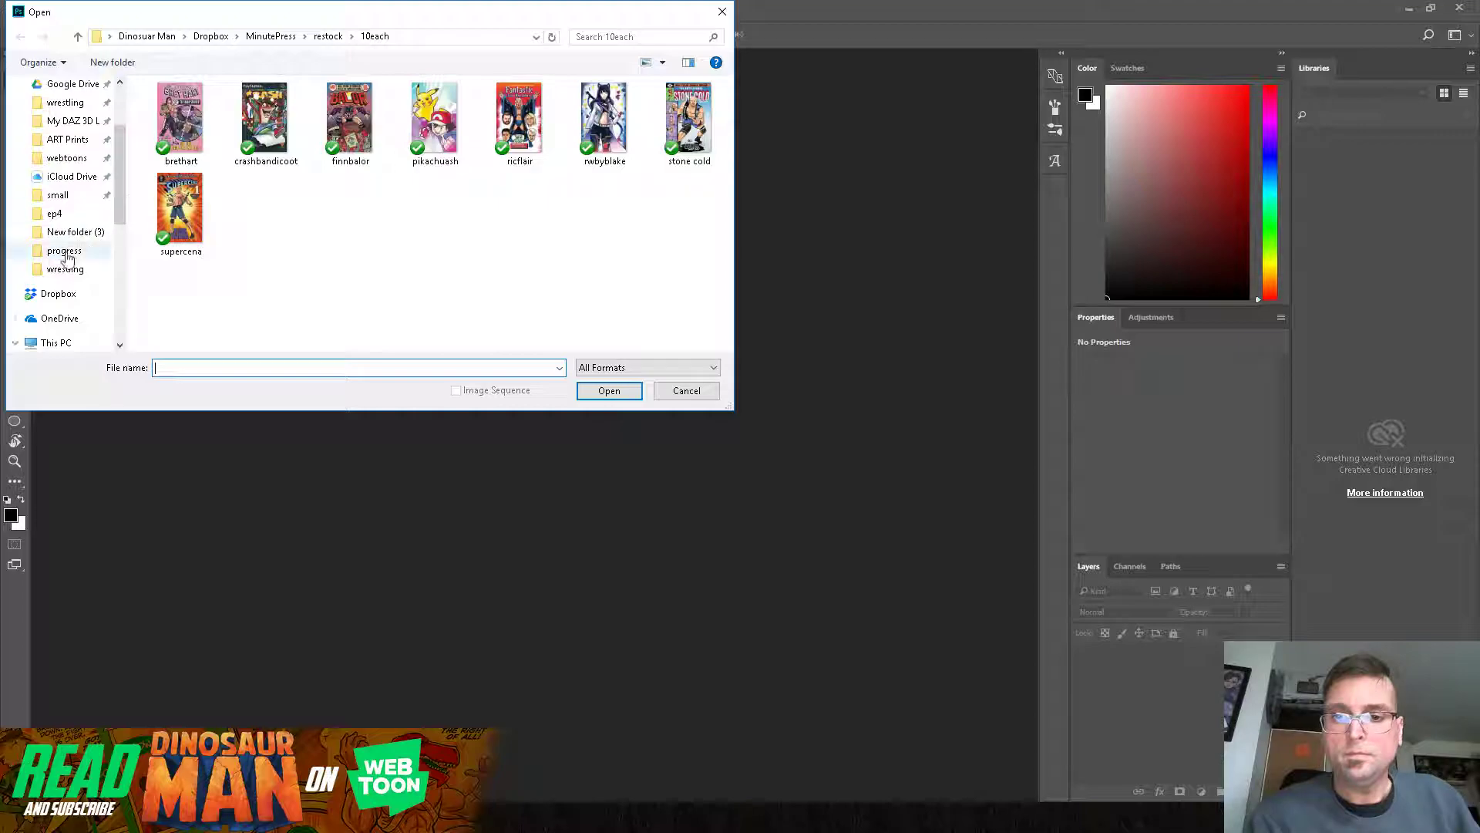
click(66, 157)
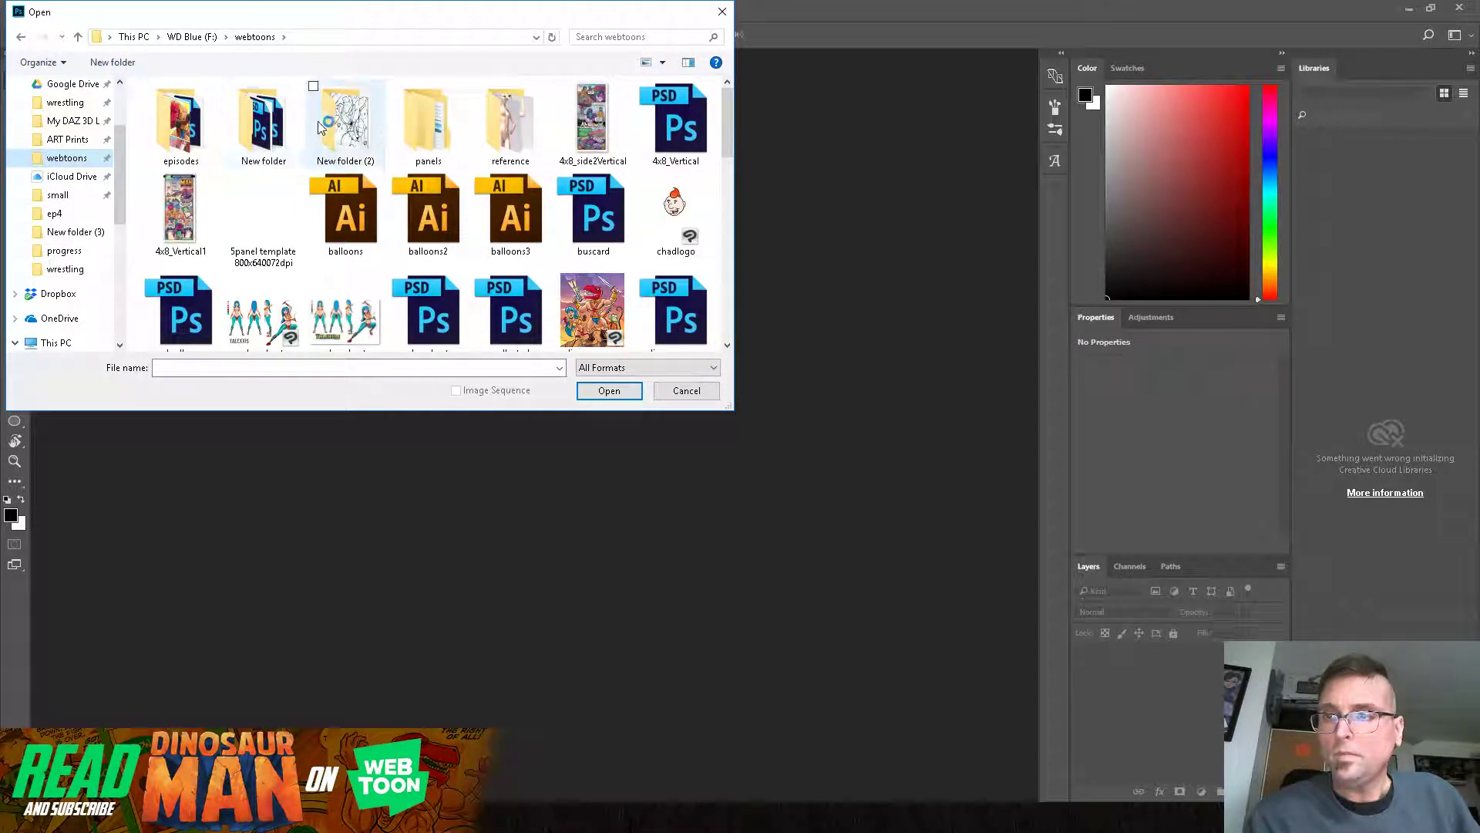
drag(410, 7, 0, 85)
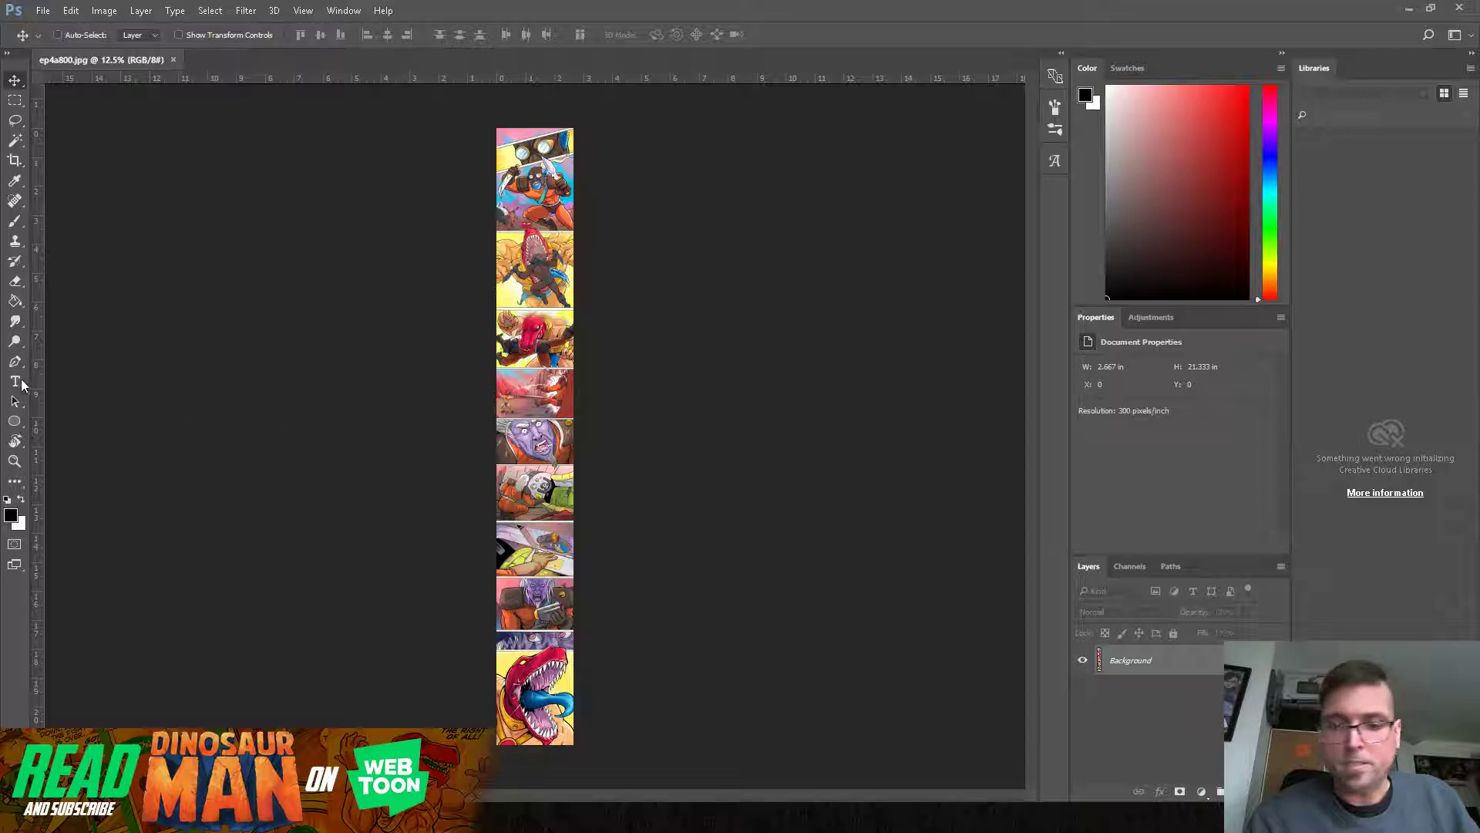
- Examine the unlettered artwork of the comic strip close up, panel by panel from the opening to the final dinosaur panel
click(14, 461)
drag(560, 414, 650, 423)
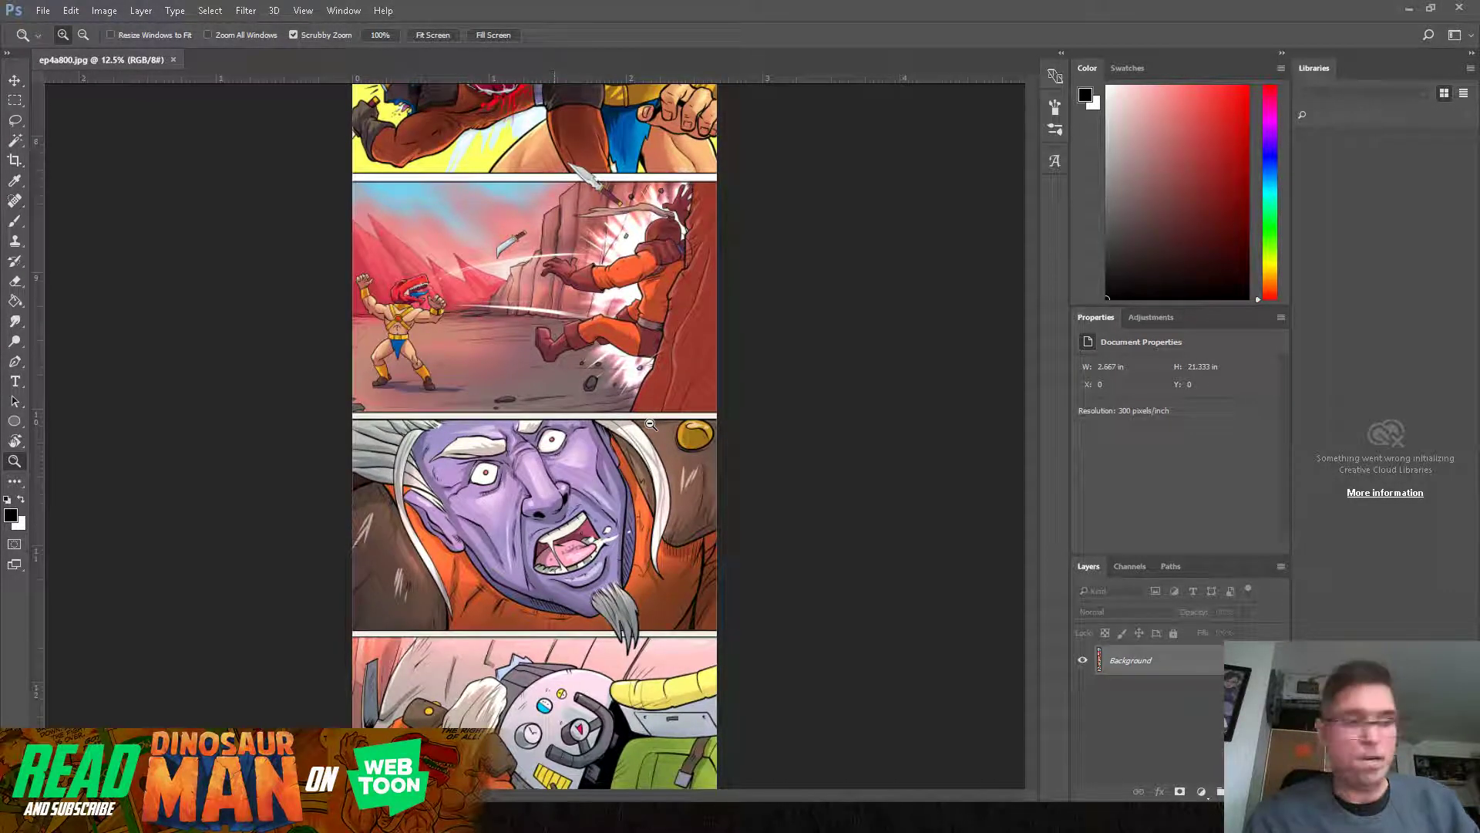
drag(581, 275, 572, 580)
drag(540, 108, 407, 117)
drag(464, 391, 500, 481)
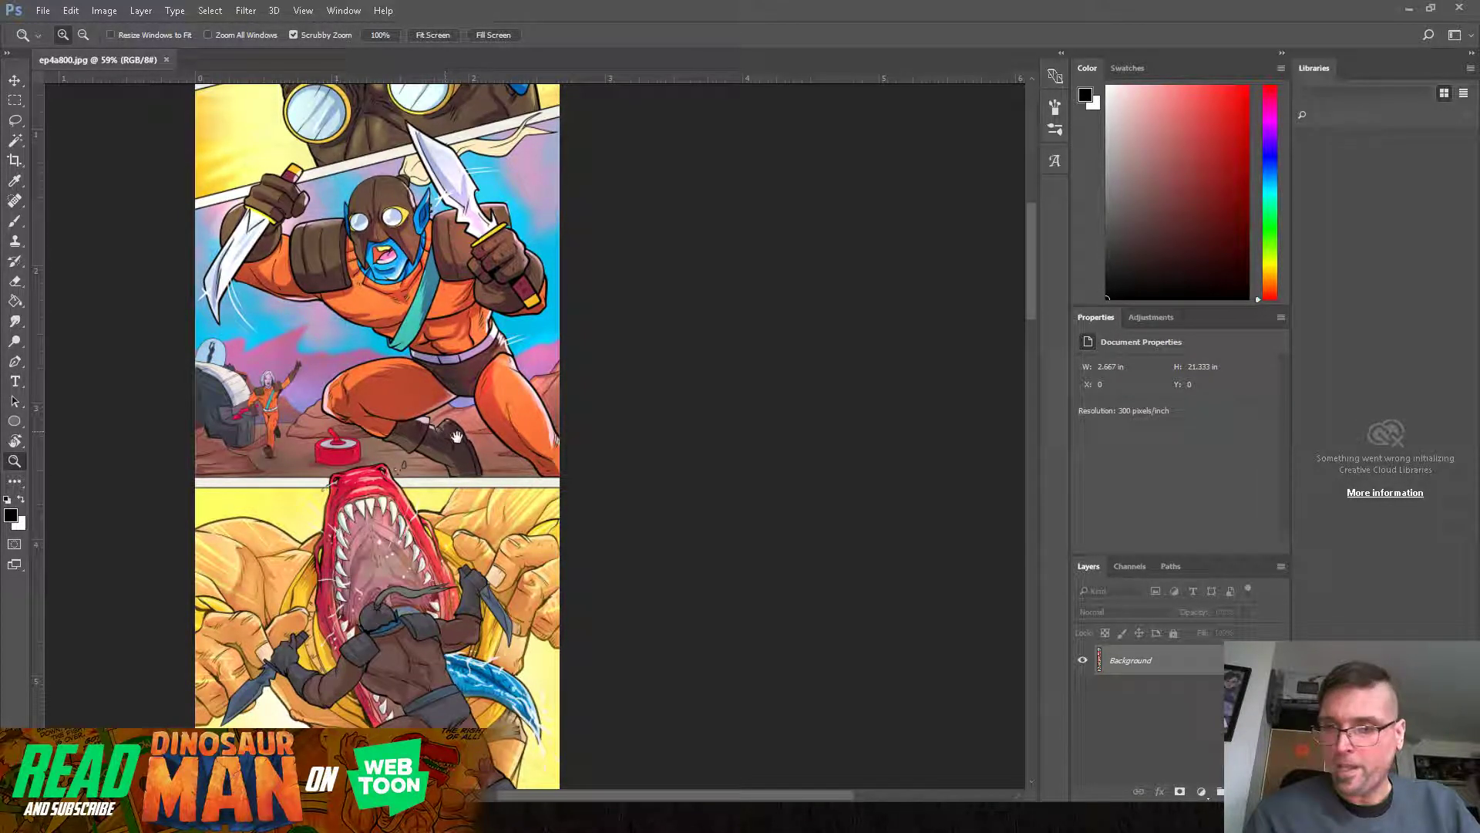
drag(443, 501, 494, 260)
drag(483, 628, 456, 447)
drag(461, 688, 445, 420)
drag(447, 647, 455, 511)
drag(446, 763, 456, 493)
drag(463, 647, 460, 524)
drag(485, 712, 489, 481)
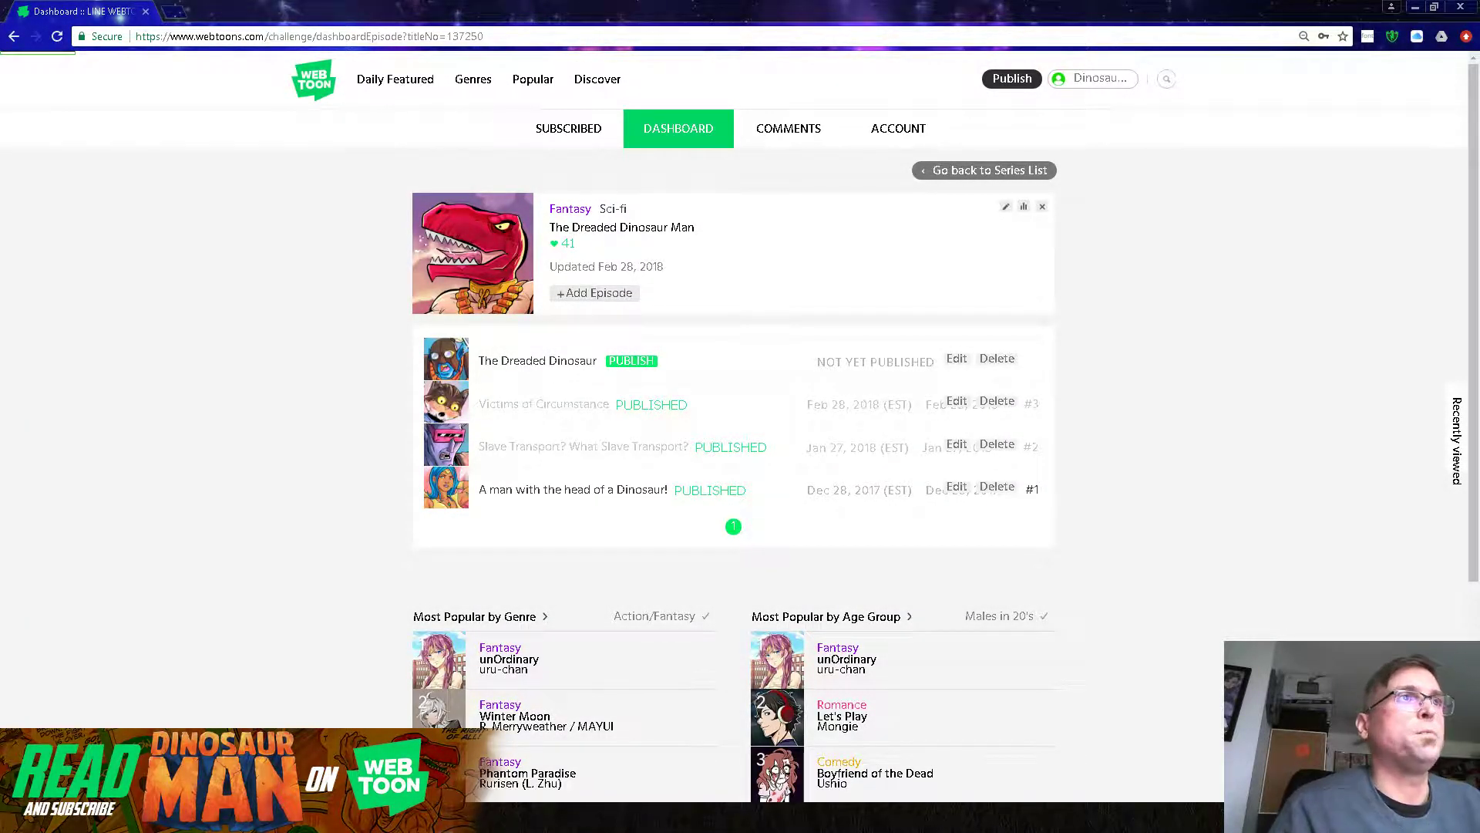
- In the Webtoon dashboard in the browser, preview the unpublished episode "The Dreaded Dinosaur" and read the lettered pages through to the credits
click(710, 360)
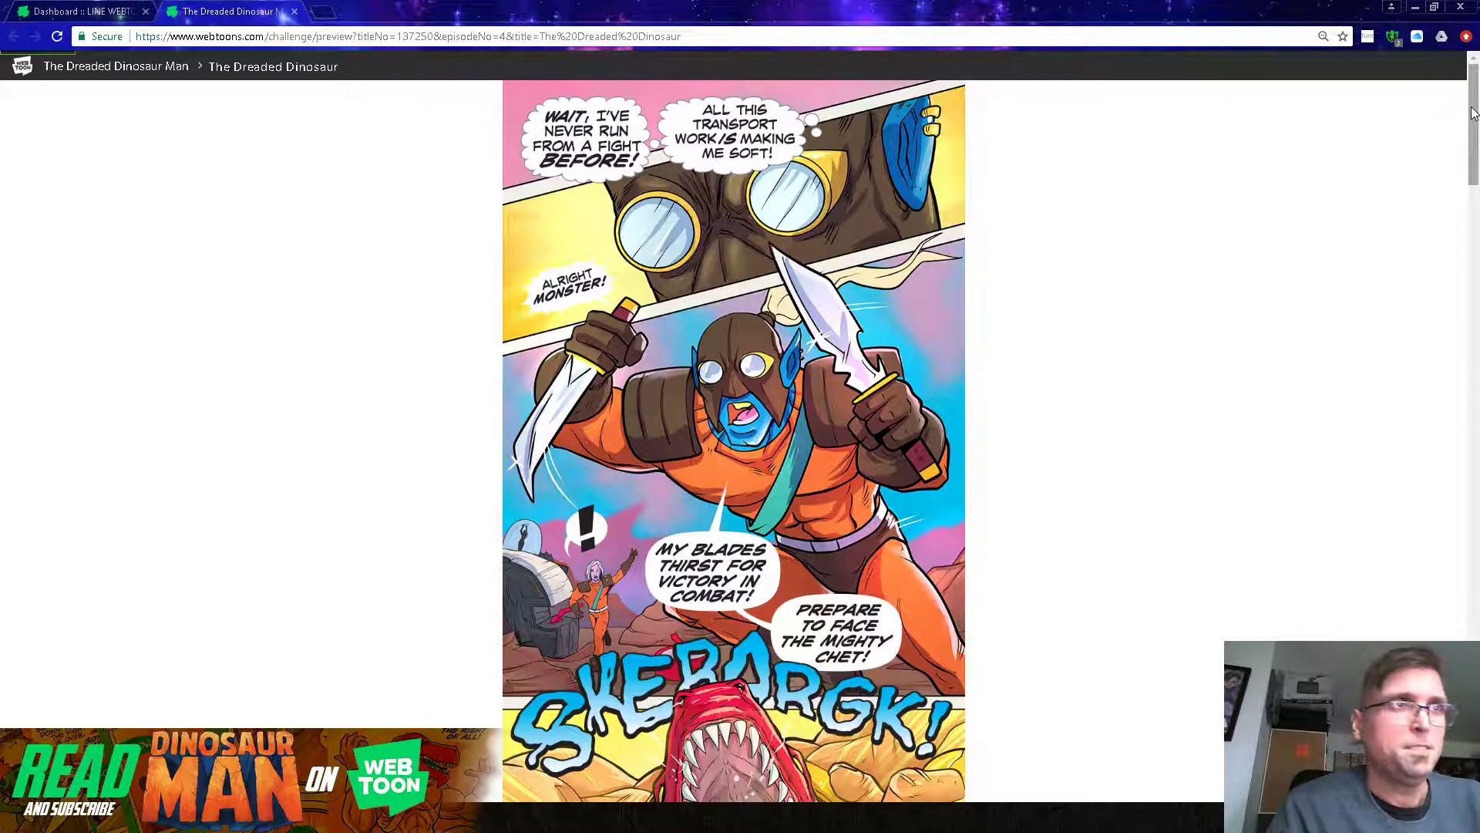
scroll(1474, 113, down, 2)
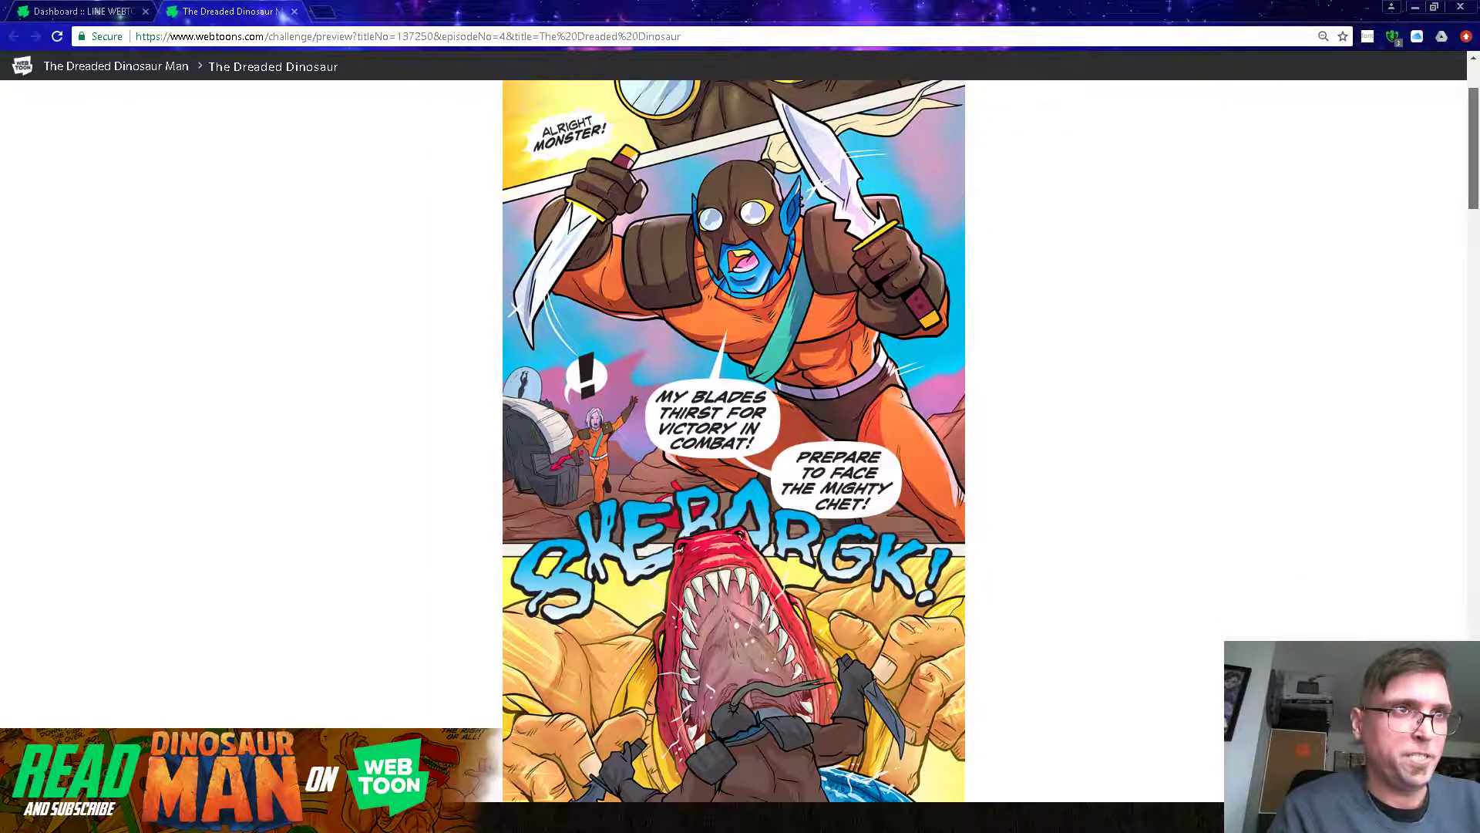
scroll(733, 440, down, 2)
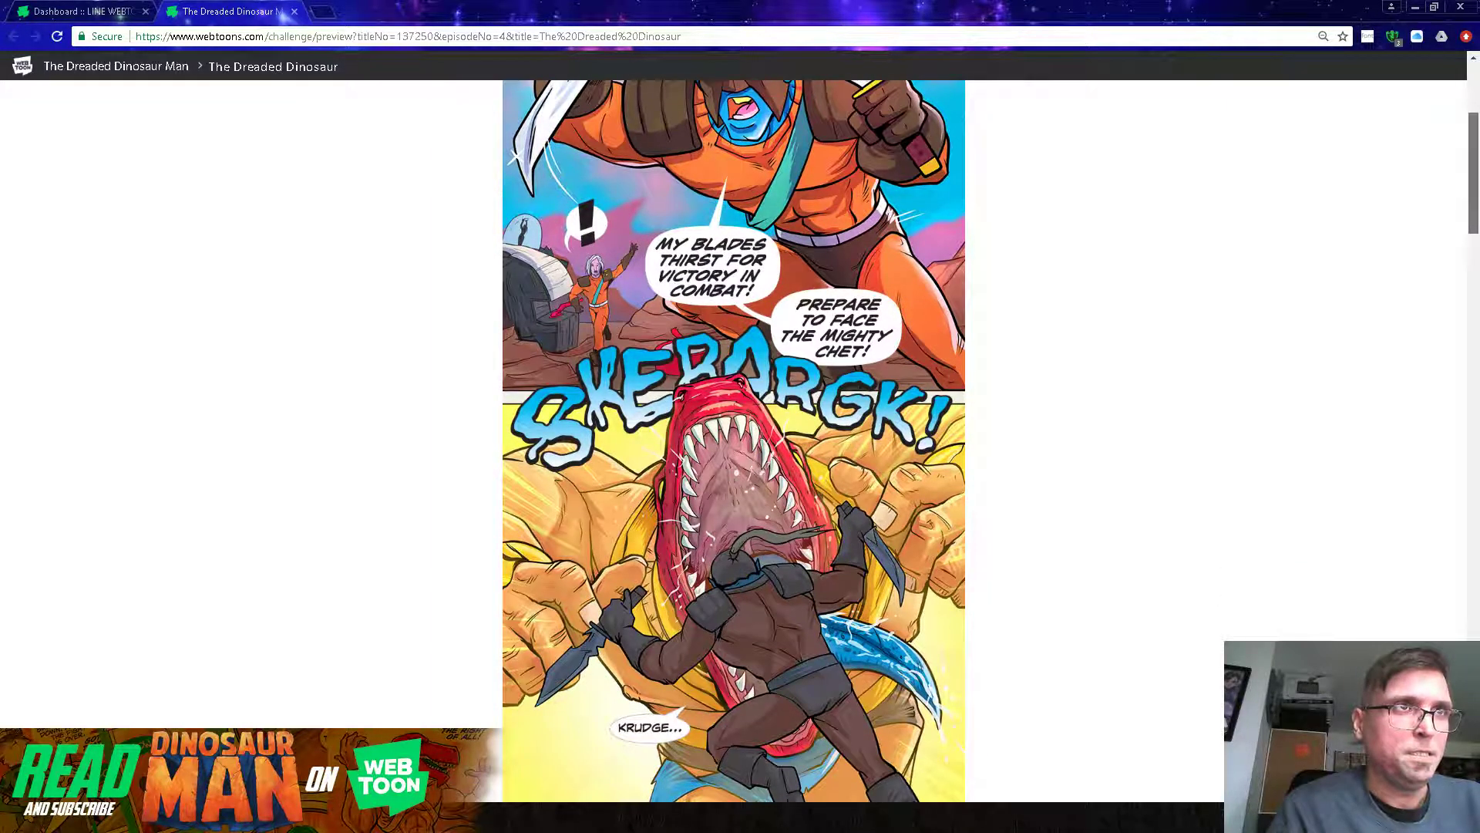
scroll(733, 440, down, 5)
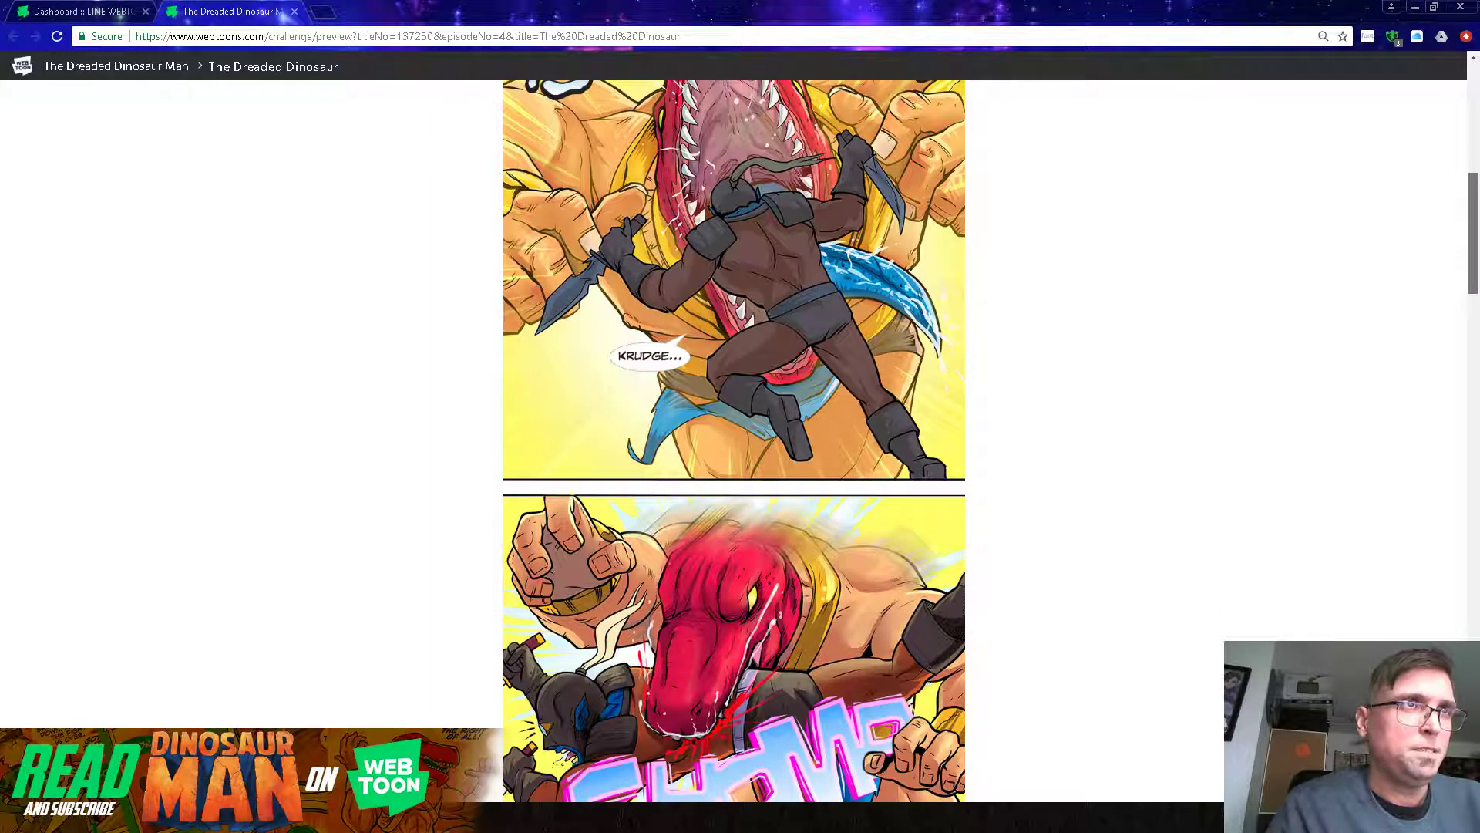
scroll(1226, 300, down, 5)
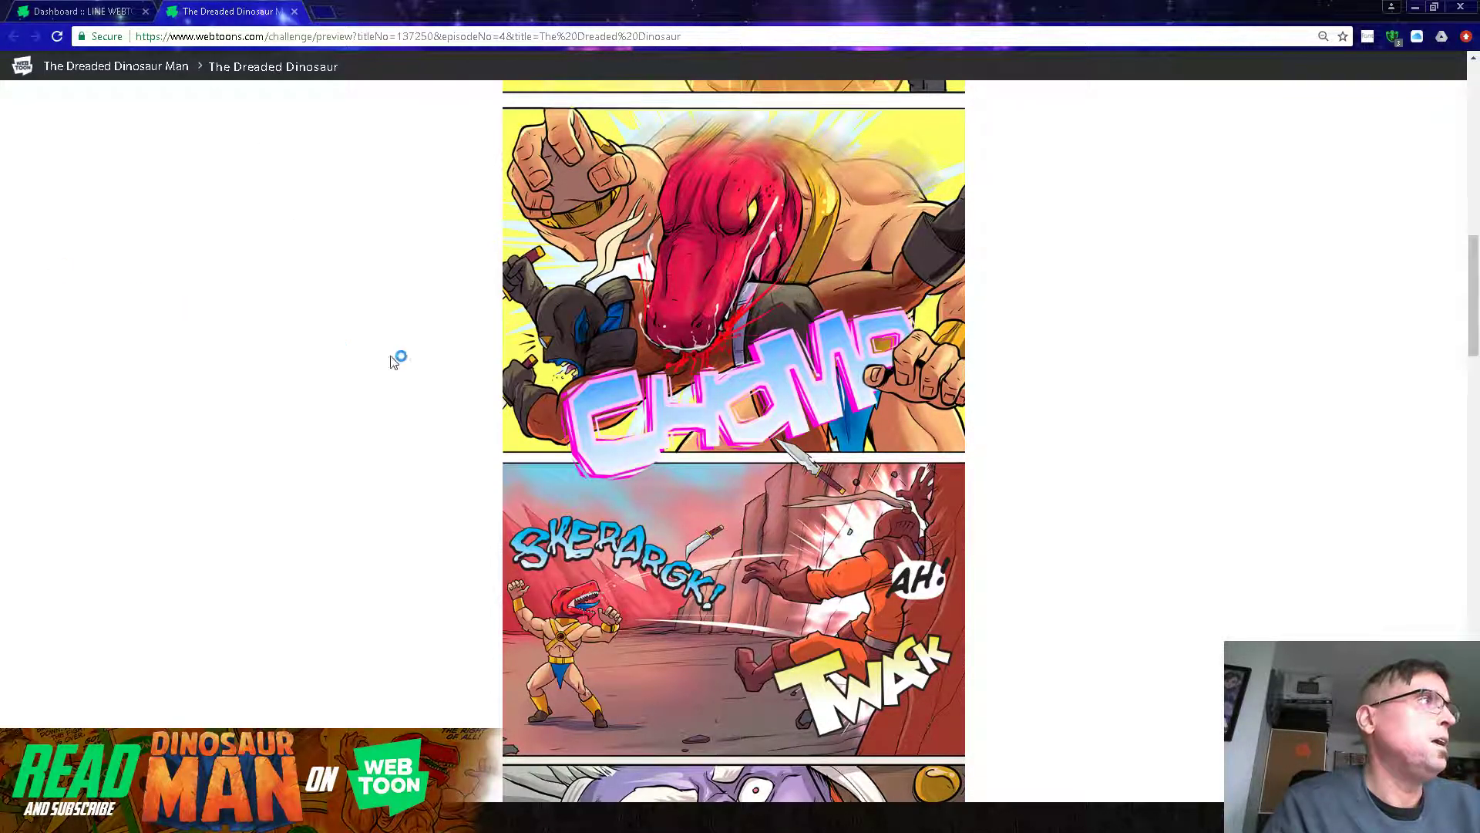
drag(1477, 328, 1473, 355)
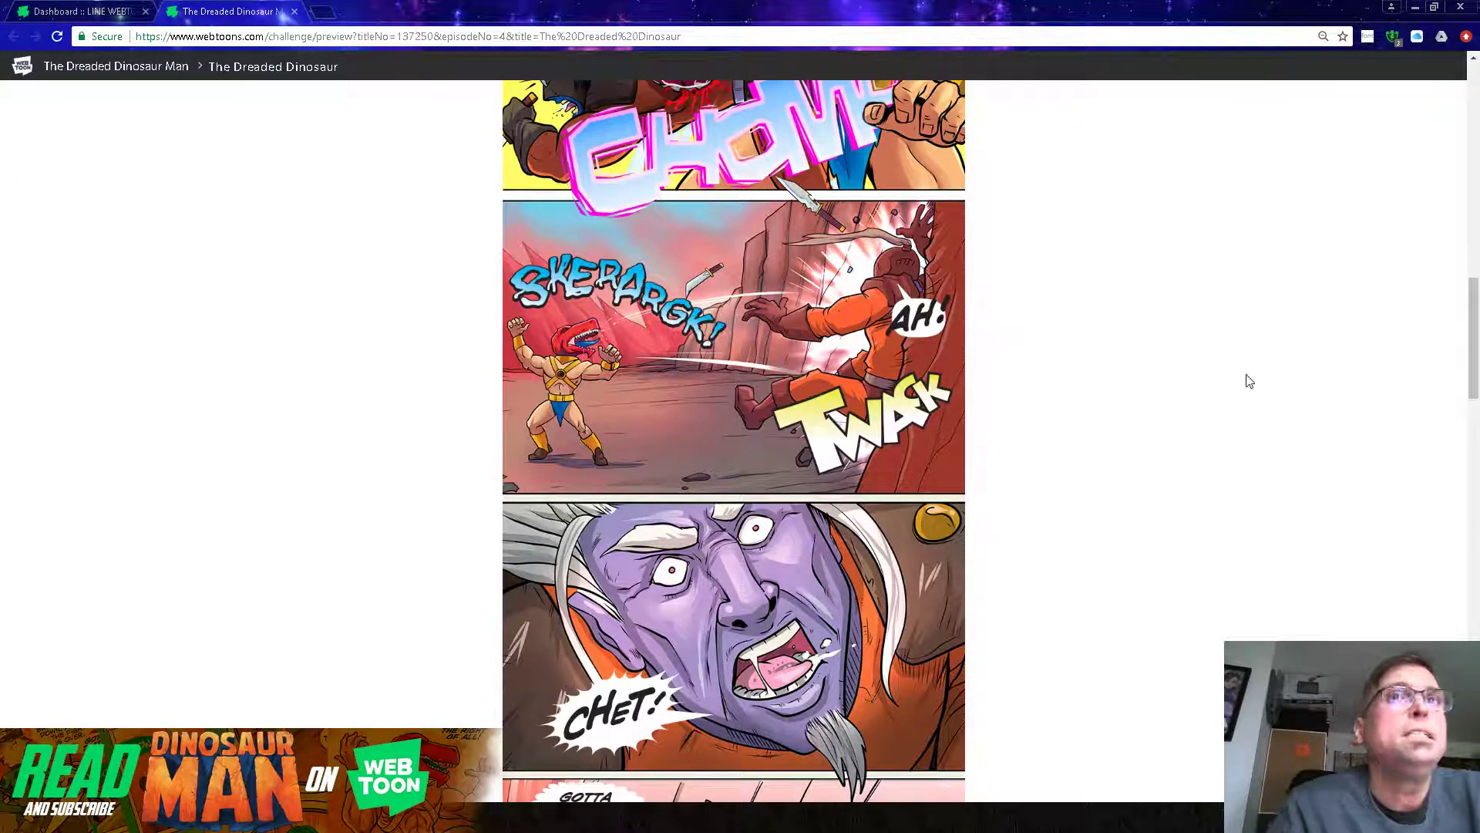
drag(1471, 347, 1473, 416)
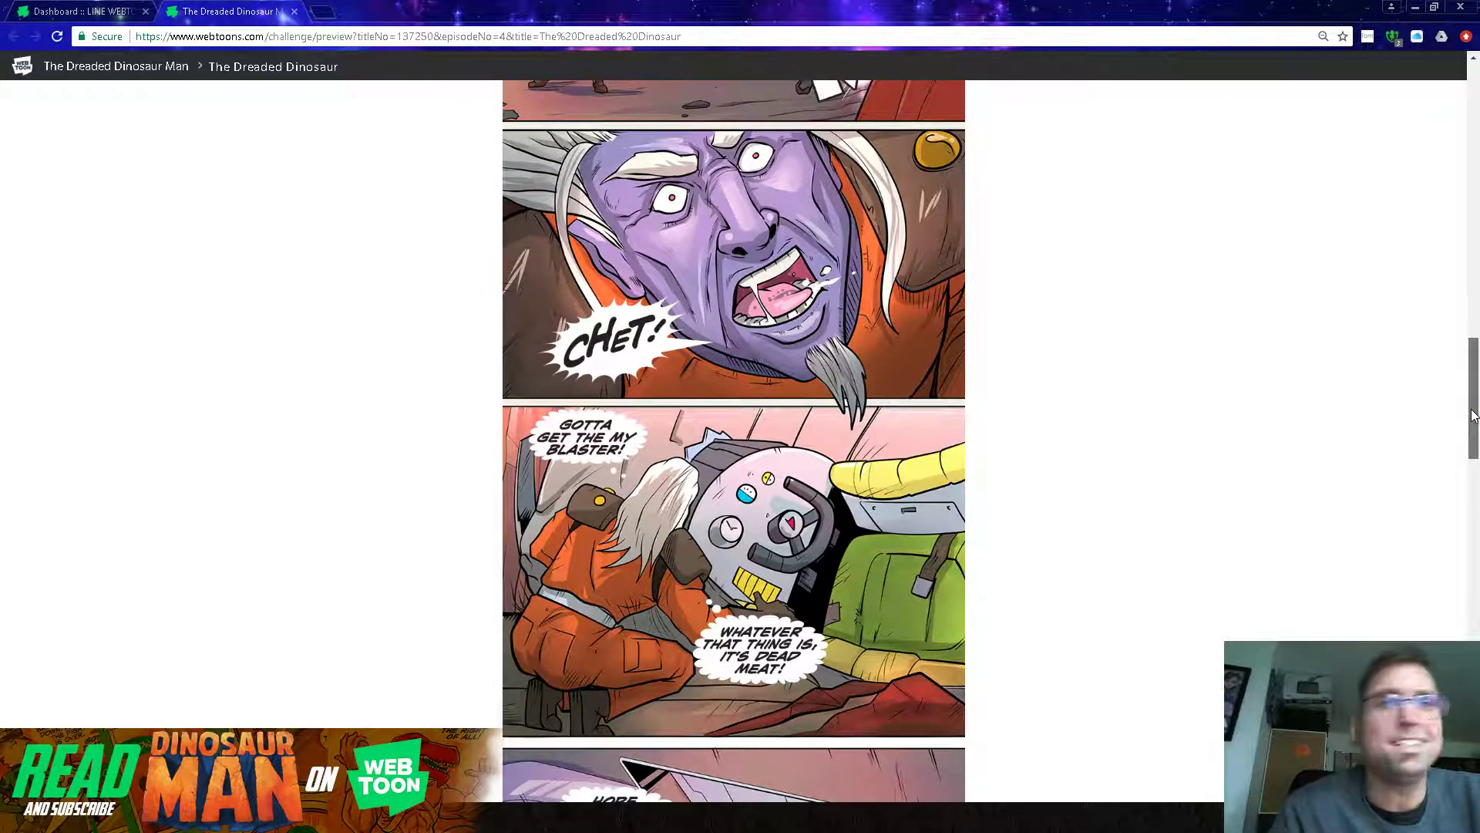
drag(1472, 416, 1474, 506)
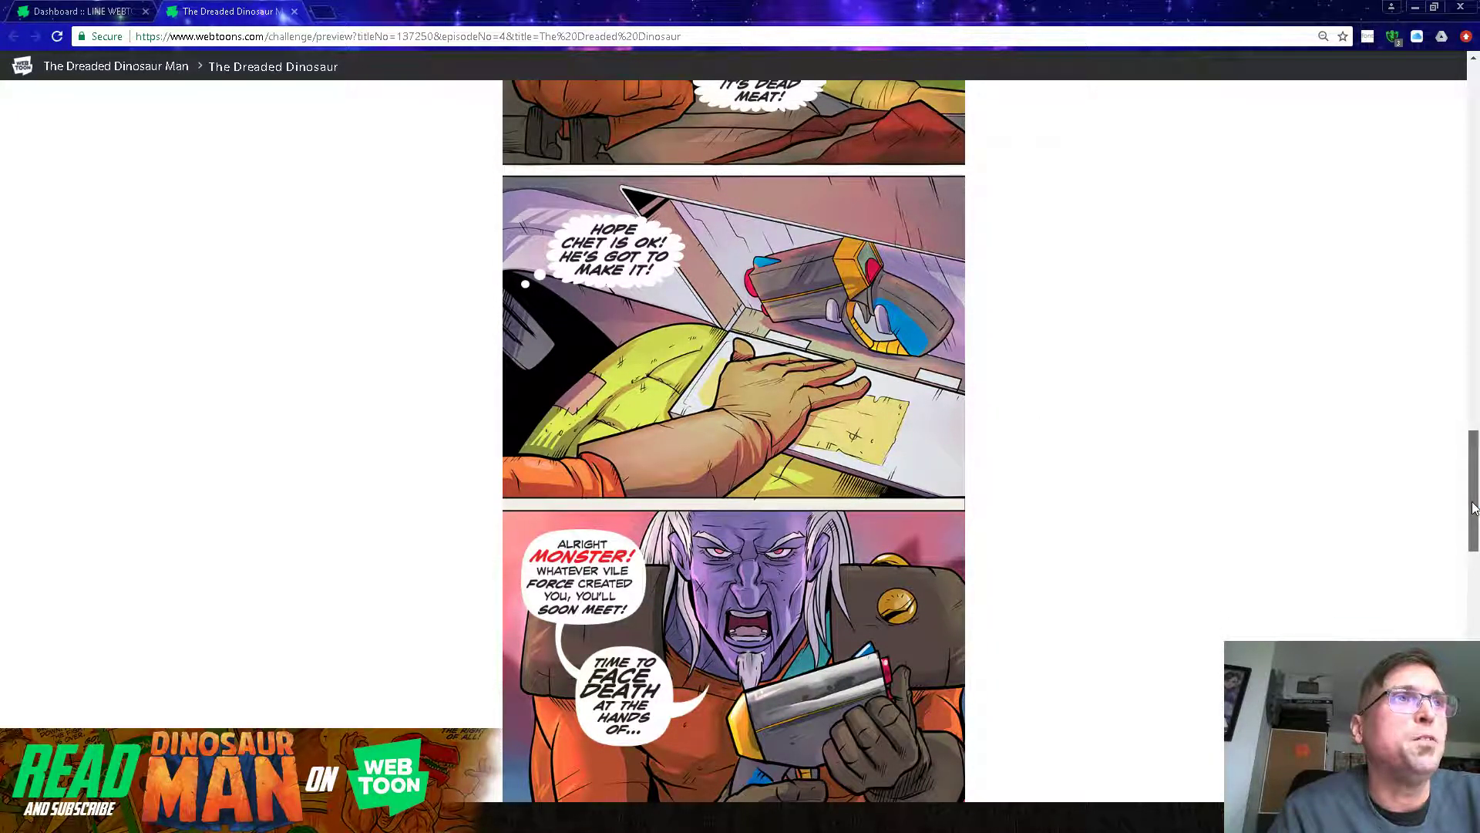
drag(1473, 506, 1472, 622)
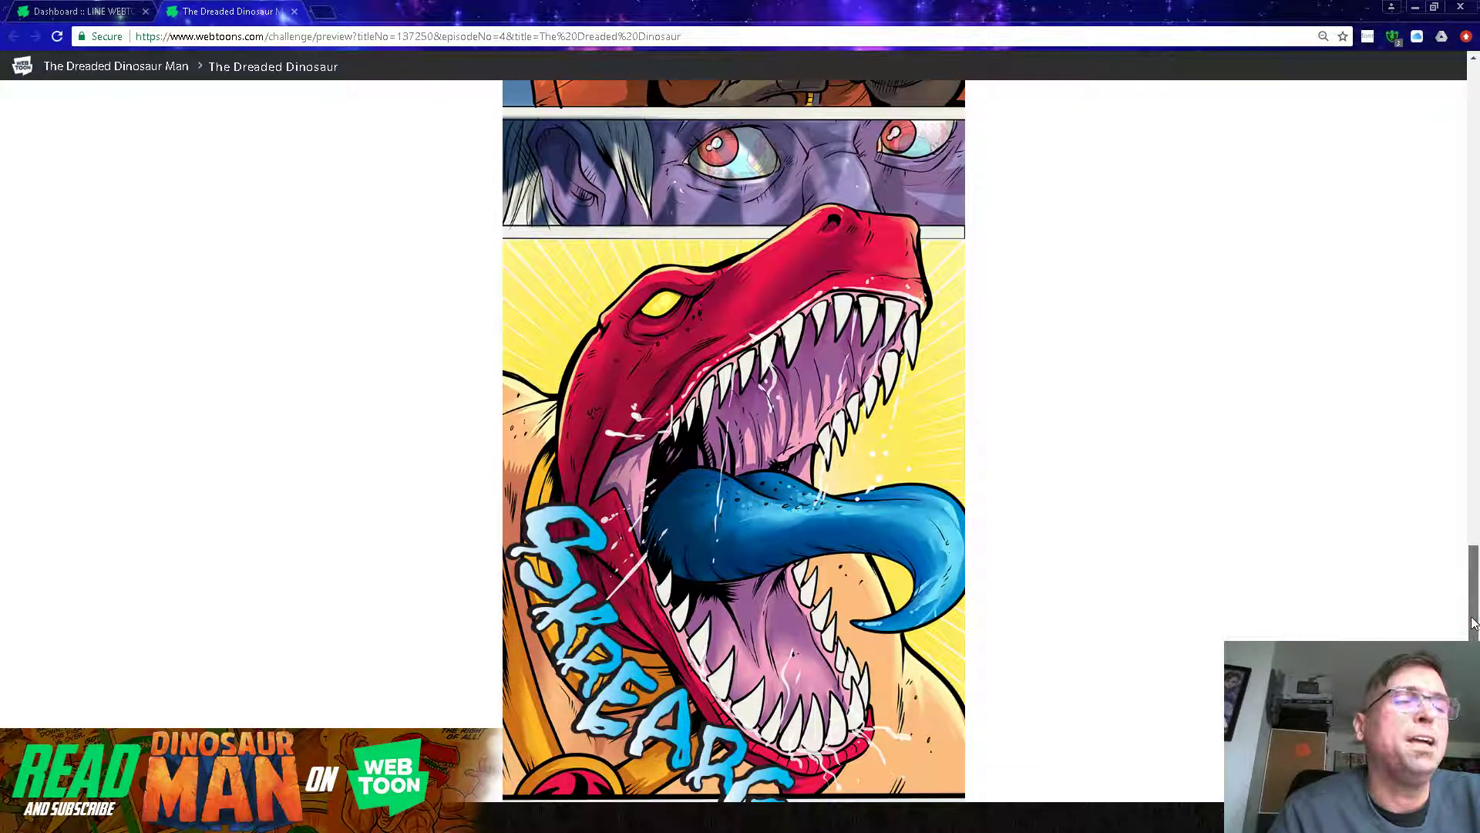
scroll(1472, 623, down, 1)
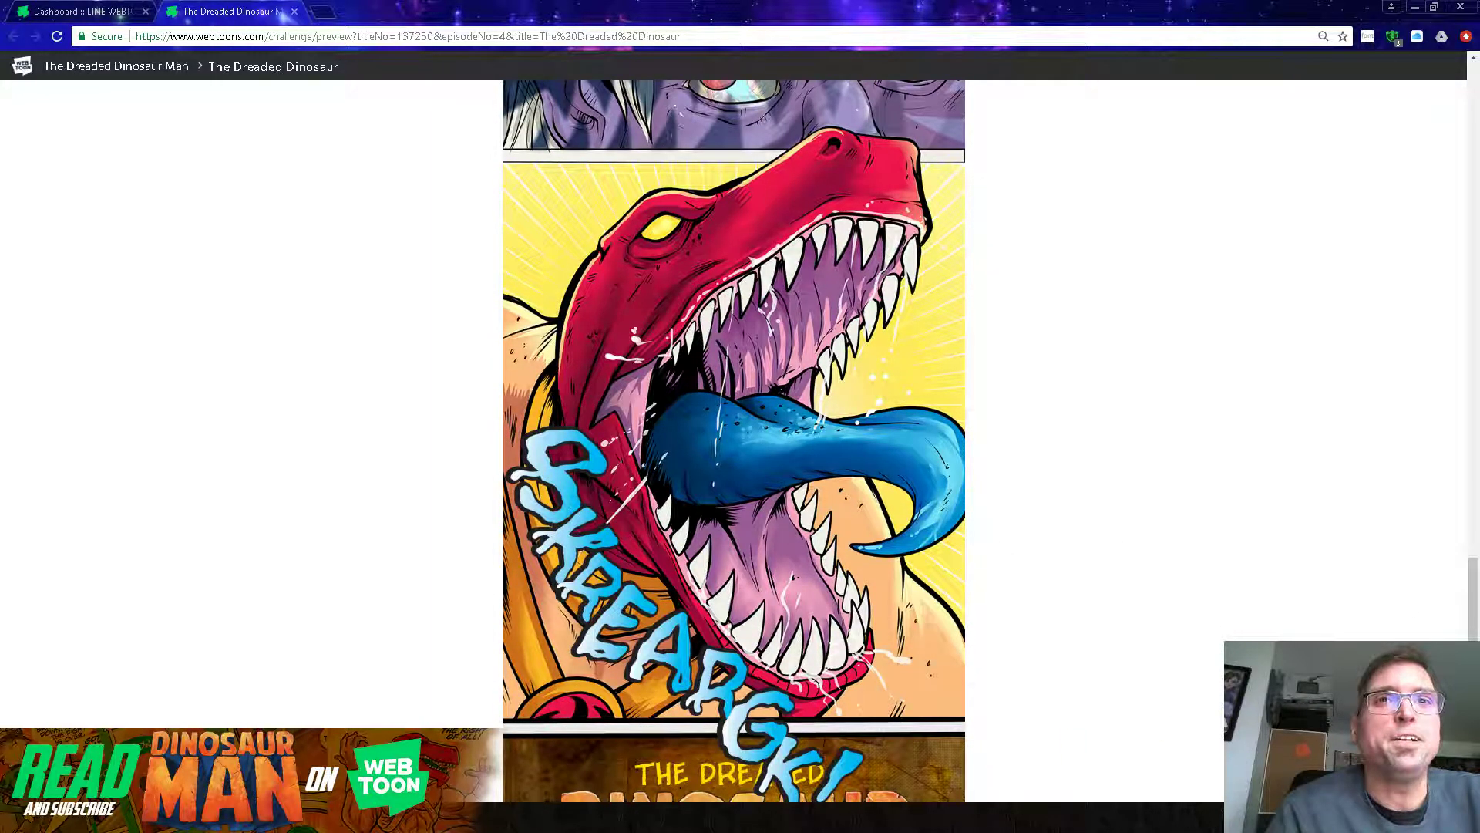
drag(1471, 595, 1471, 691)
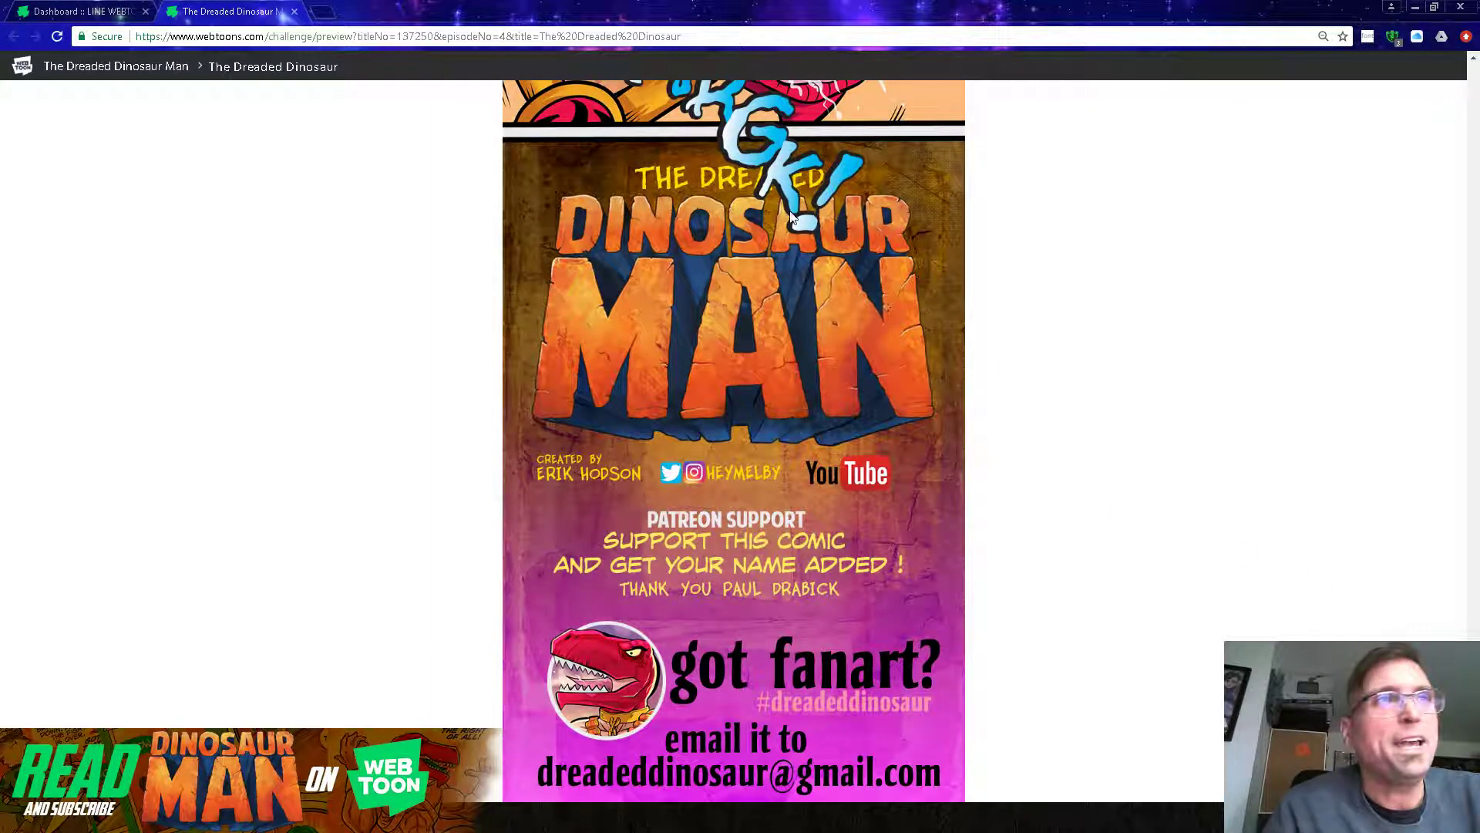
scroll(733, 439, down, 1)
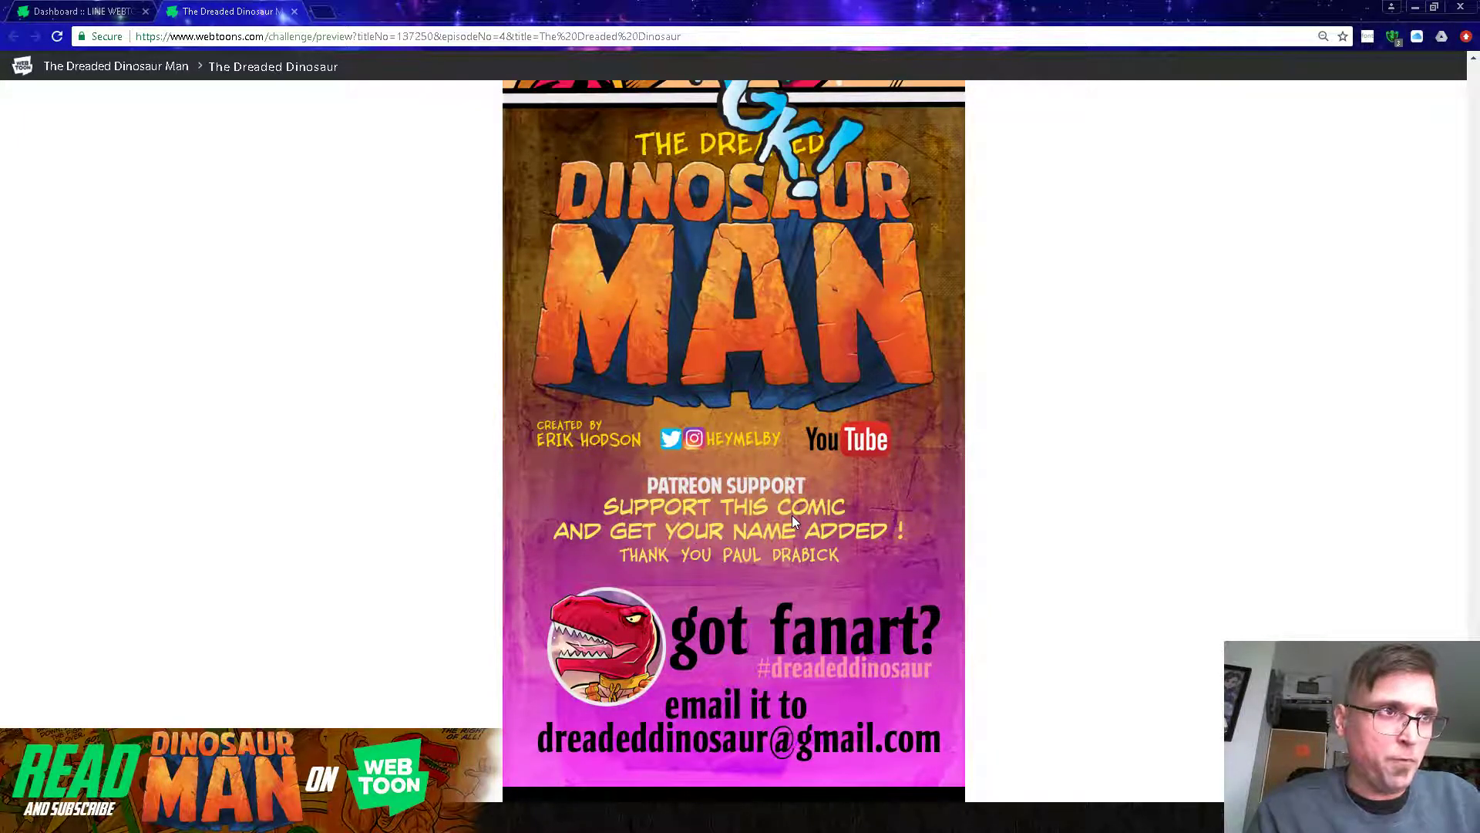
scroll(797, 530, down, 1)
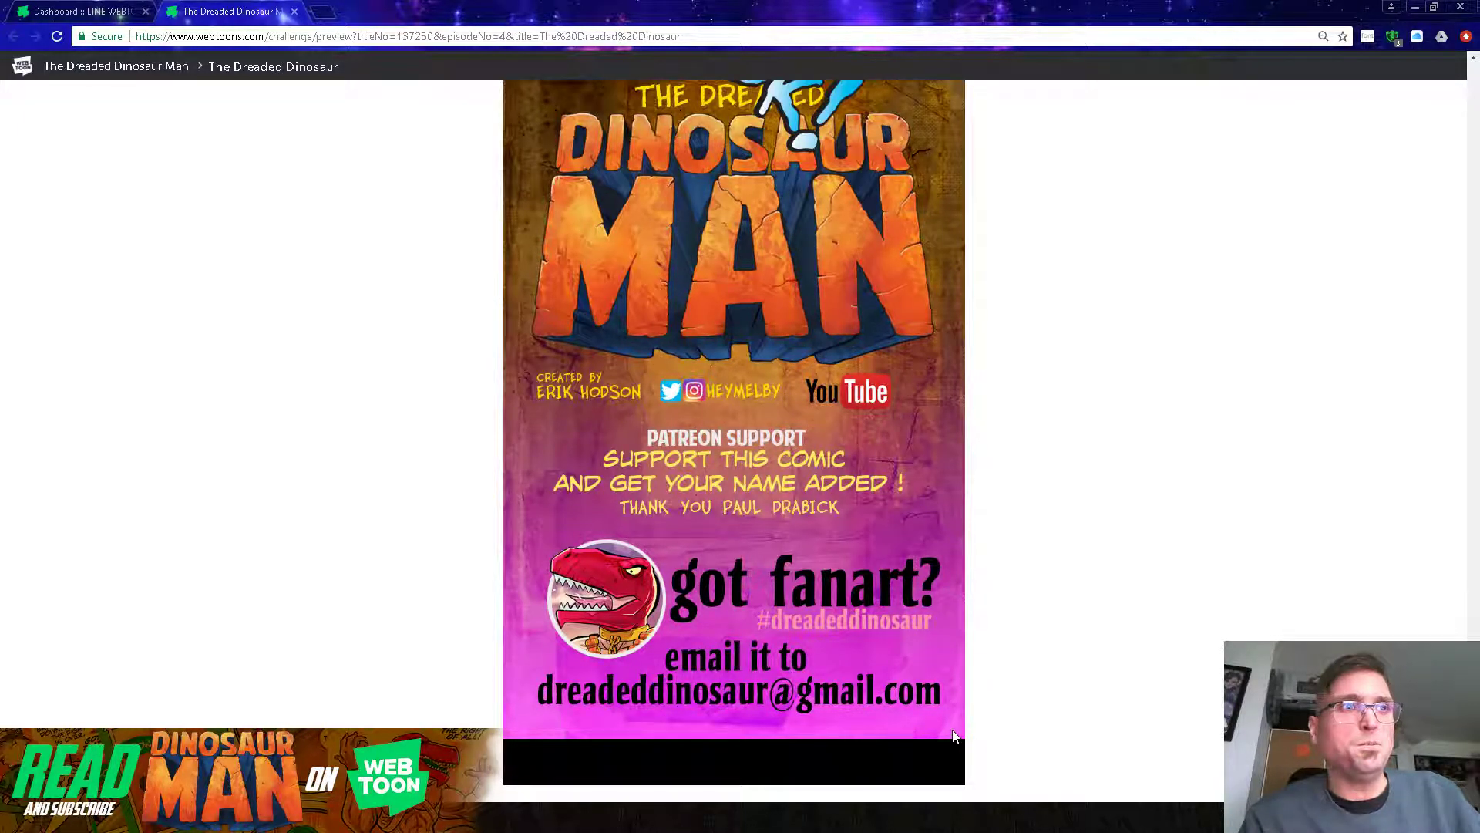
scroll(383, 96, up, 20)
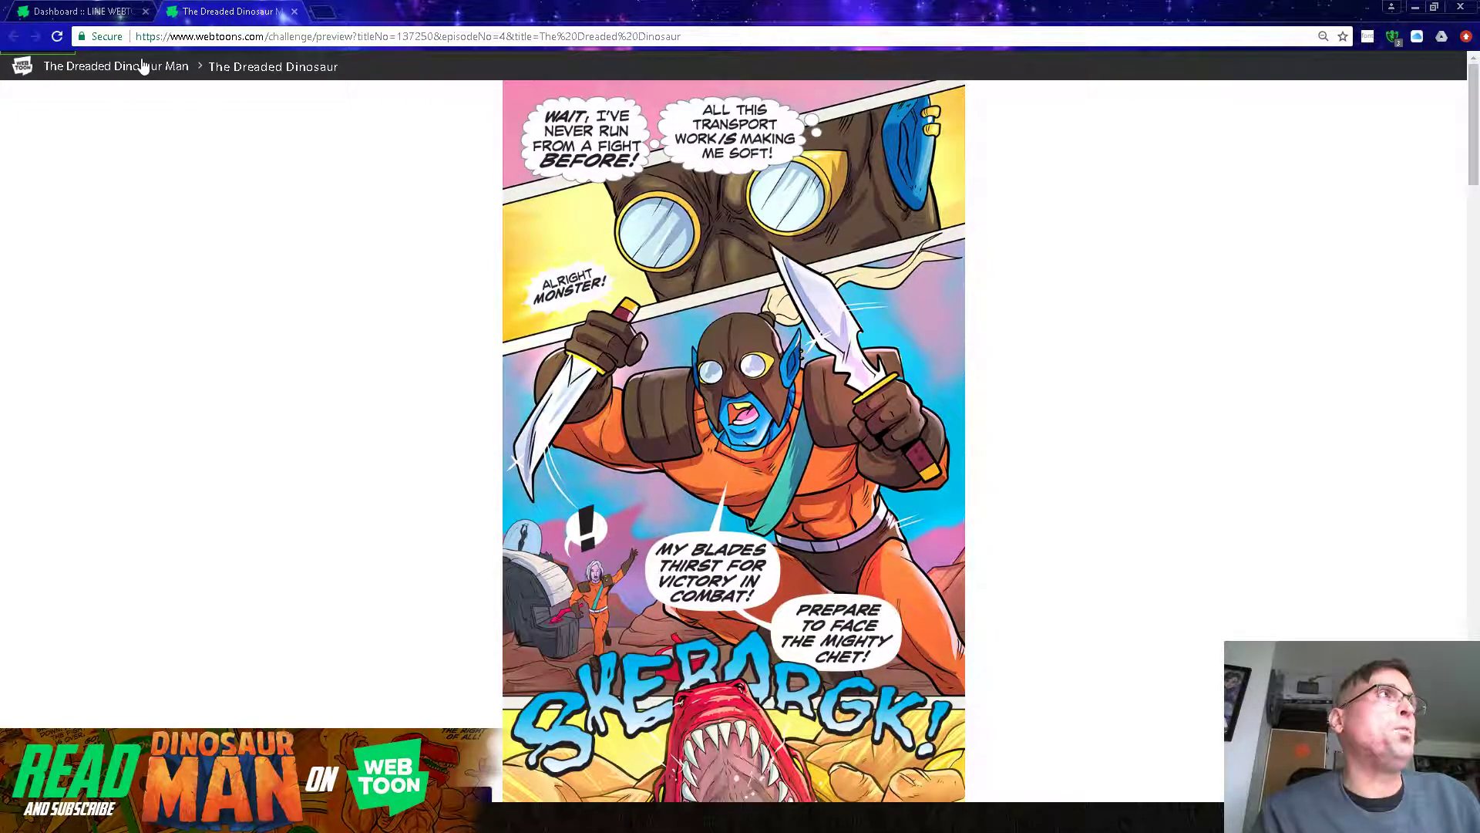
- Publish episode 4, "The Dreaded Dinosaur", from its draft and open the statistics of the series
click(107, 15)
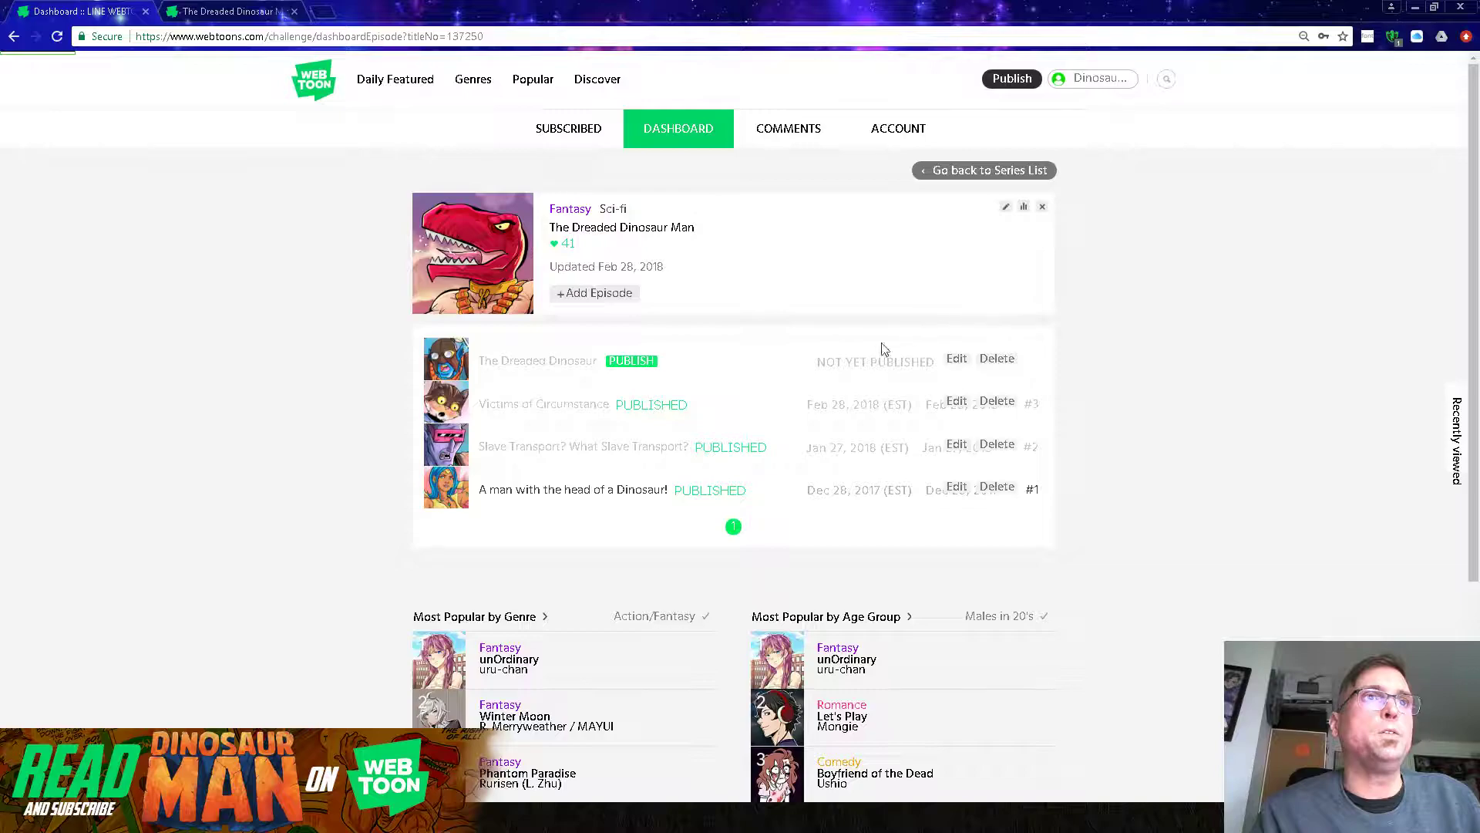
click(955, 360)
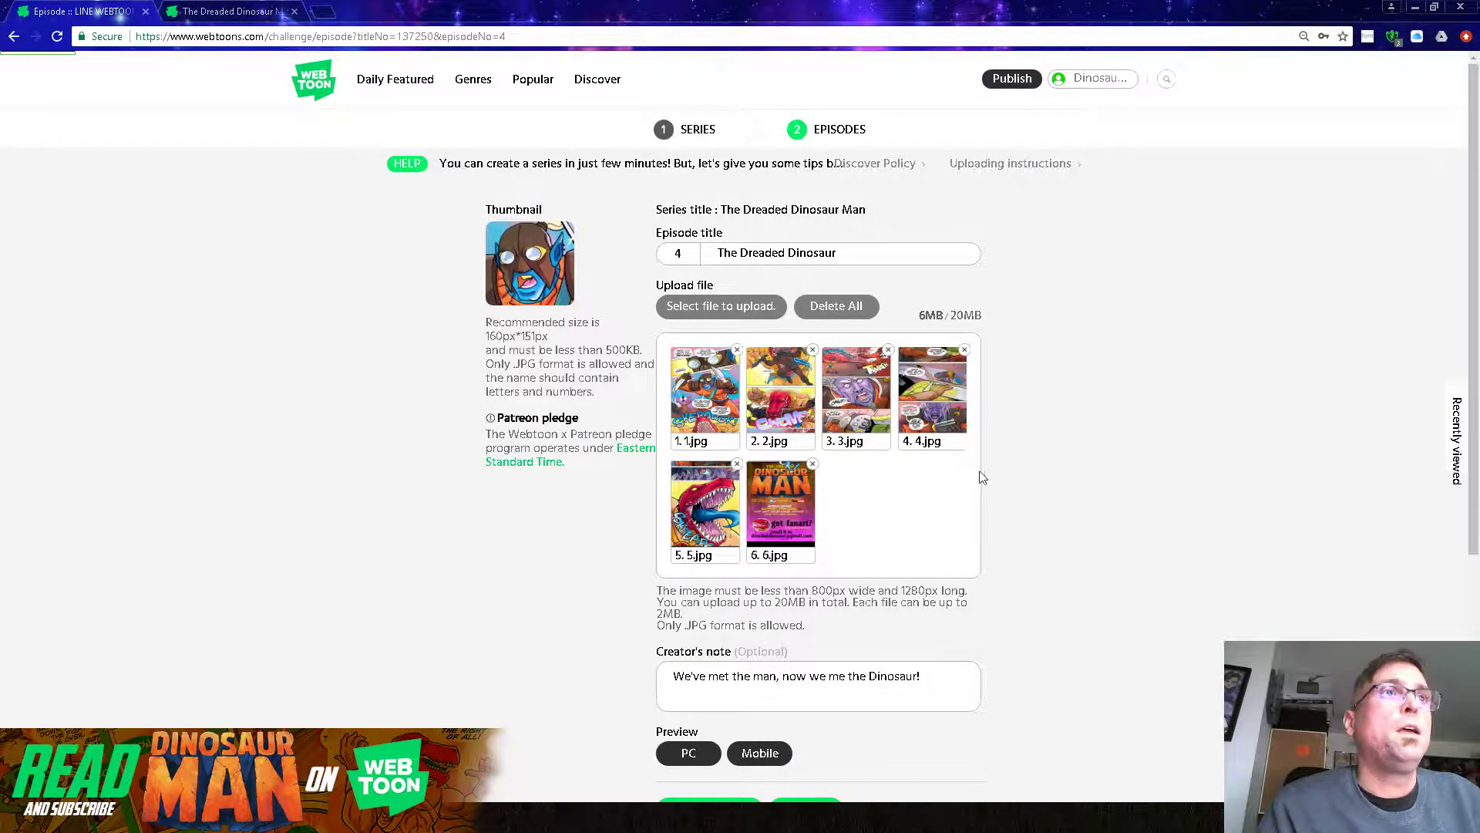
scroll(1475, 486, down, 2)
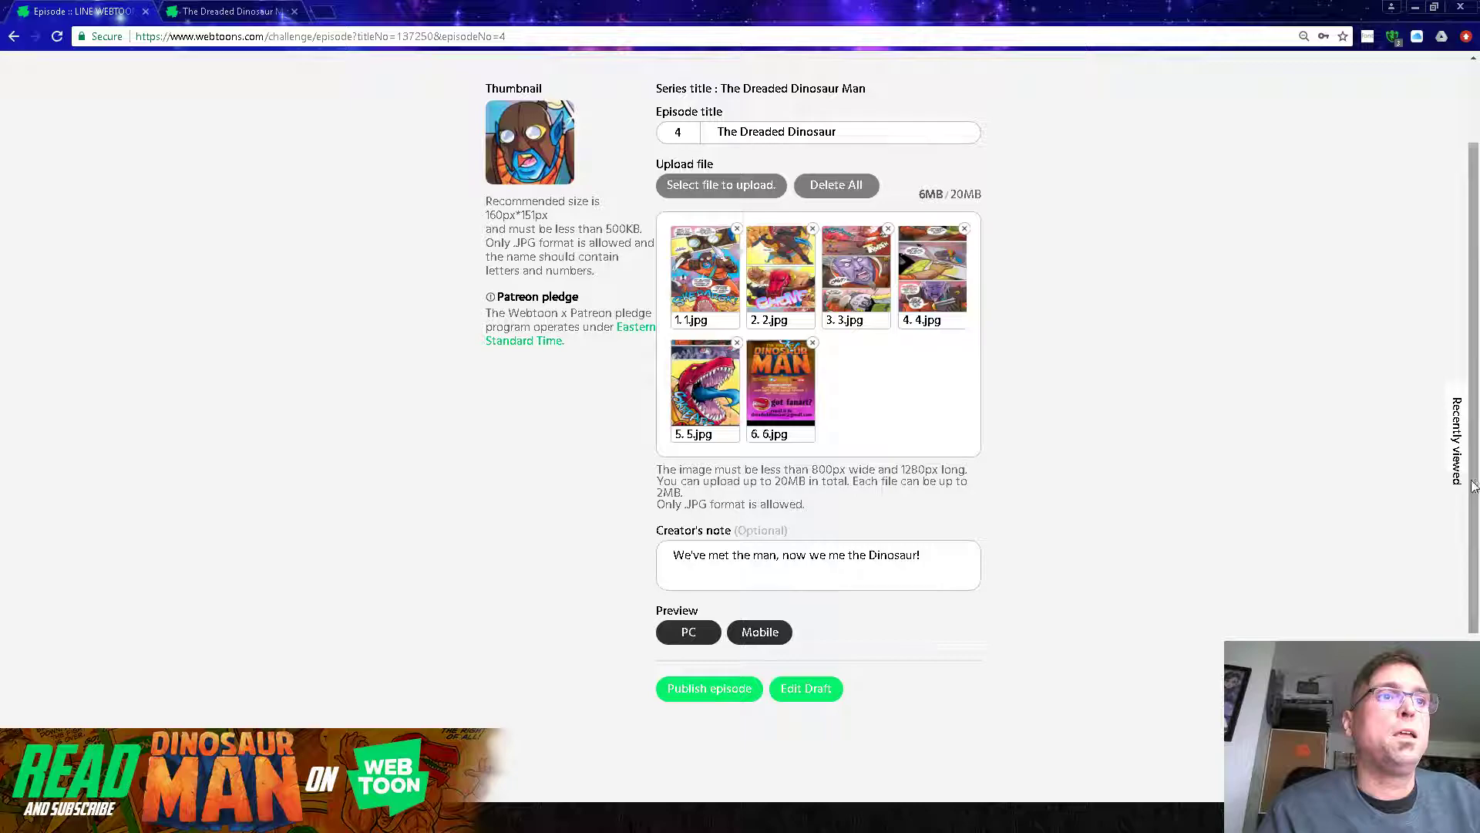
click(719, 694)
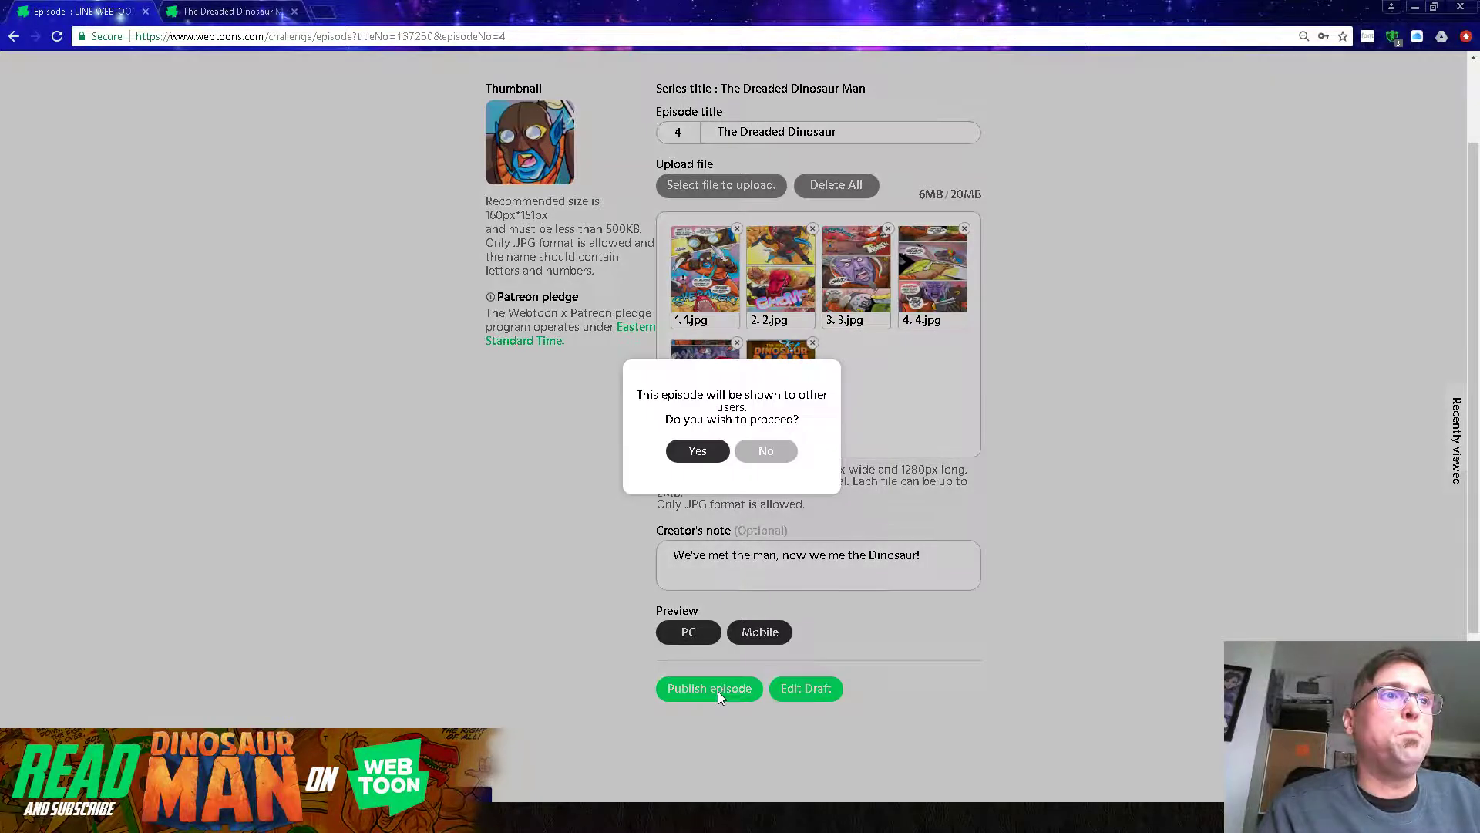
click(698, 457)
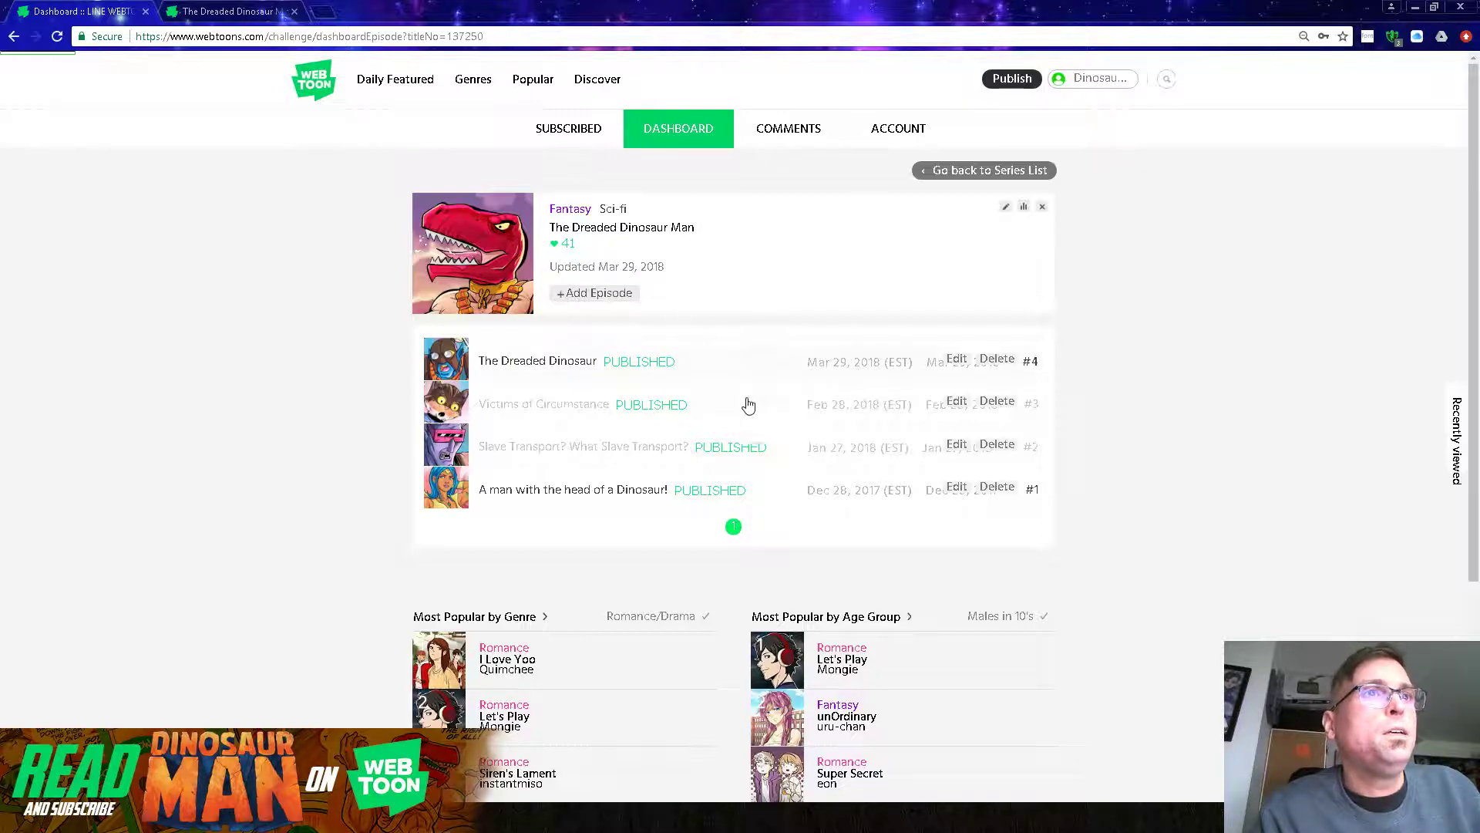
click(1023, 208)
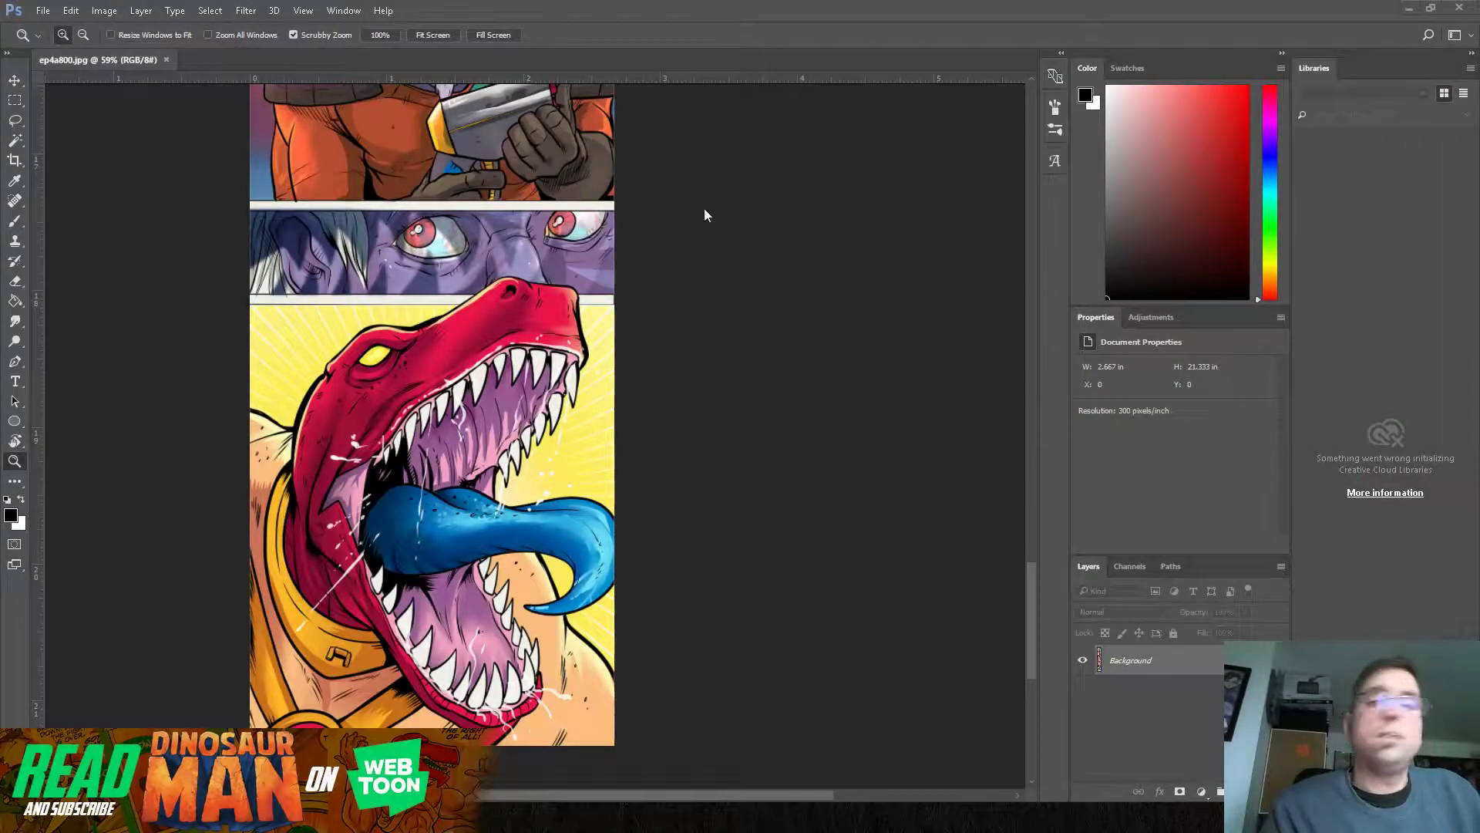
- Switch to Clip Studio Paint and look over the rough panel sketches in dman4b.tif, from the vehicle scenes to the seated cat figure
click(1417, 9)
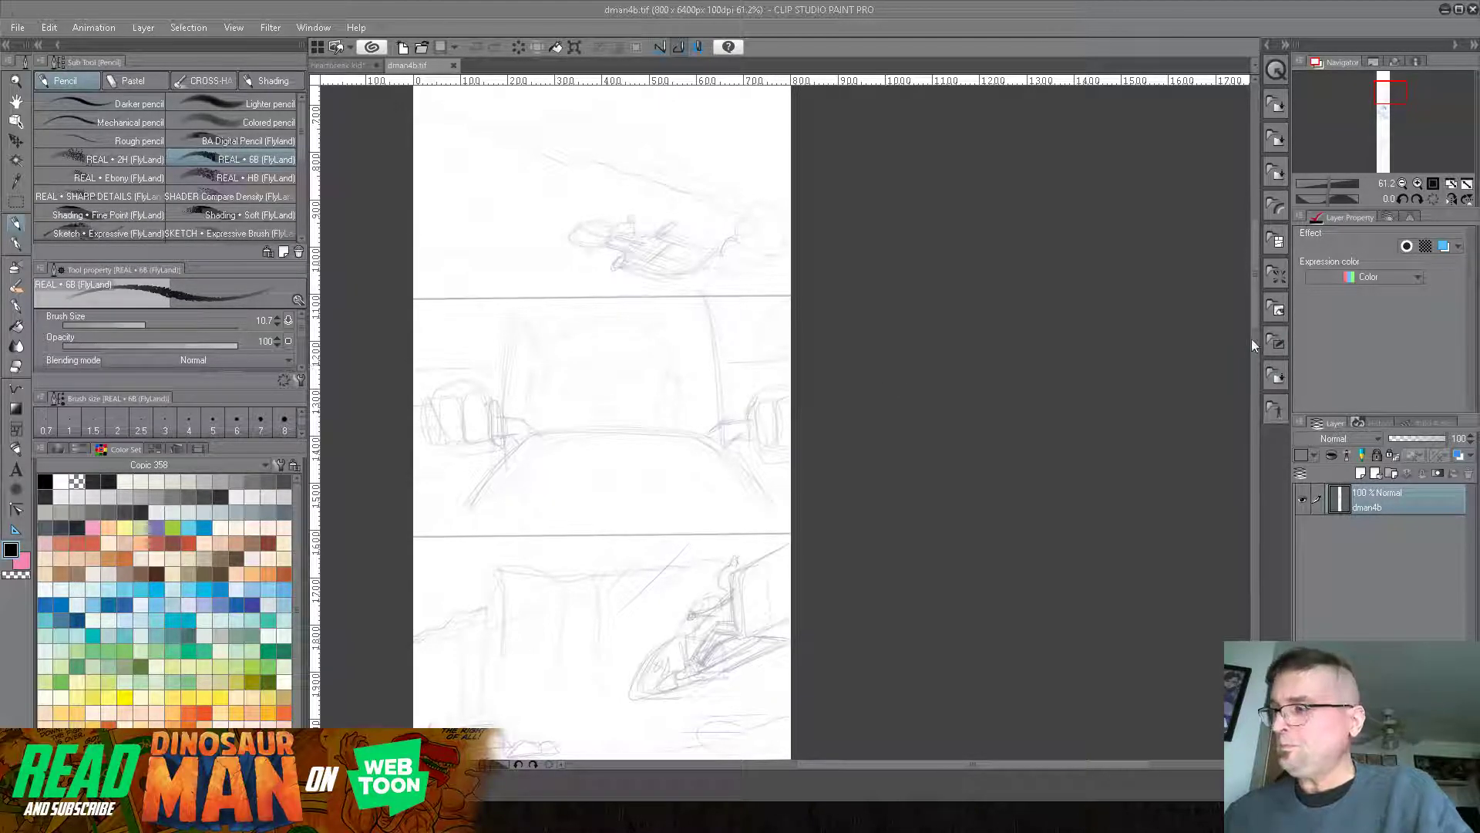
click(679, 487)
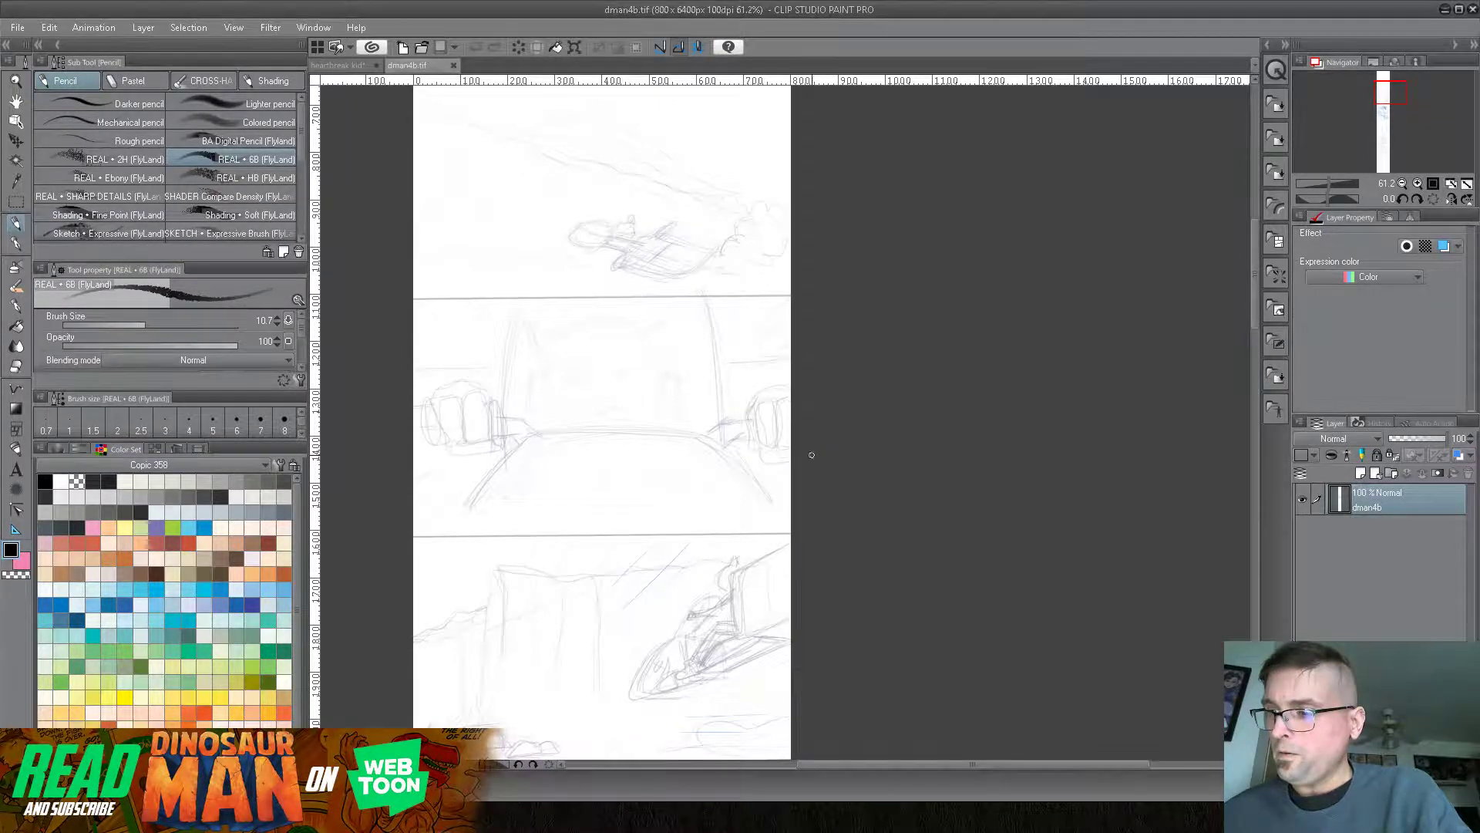
drag(683, 528, 700, 288)
scroll(714, 442, down, 8)
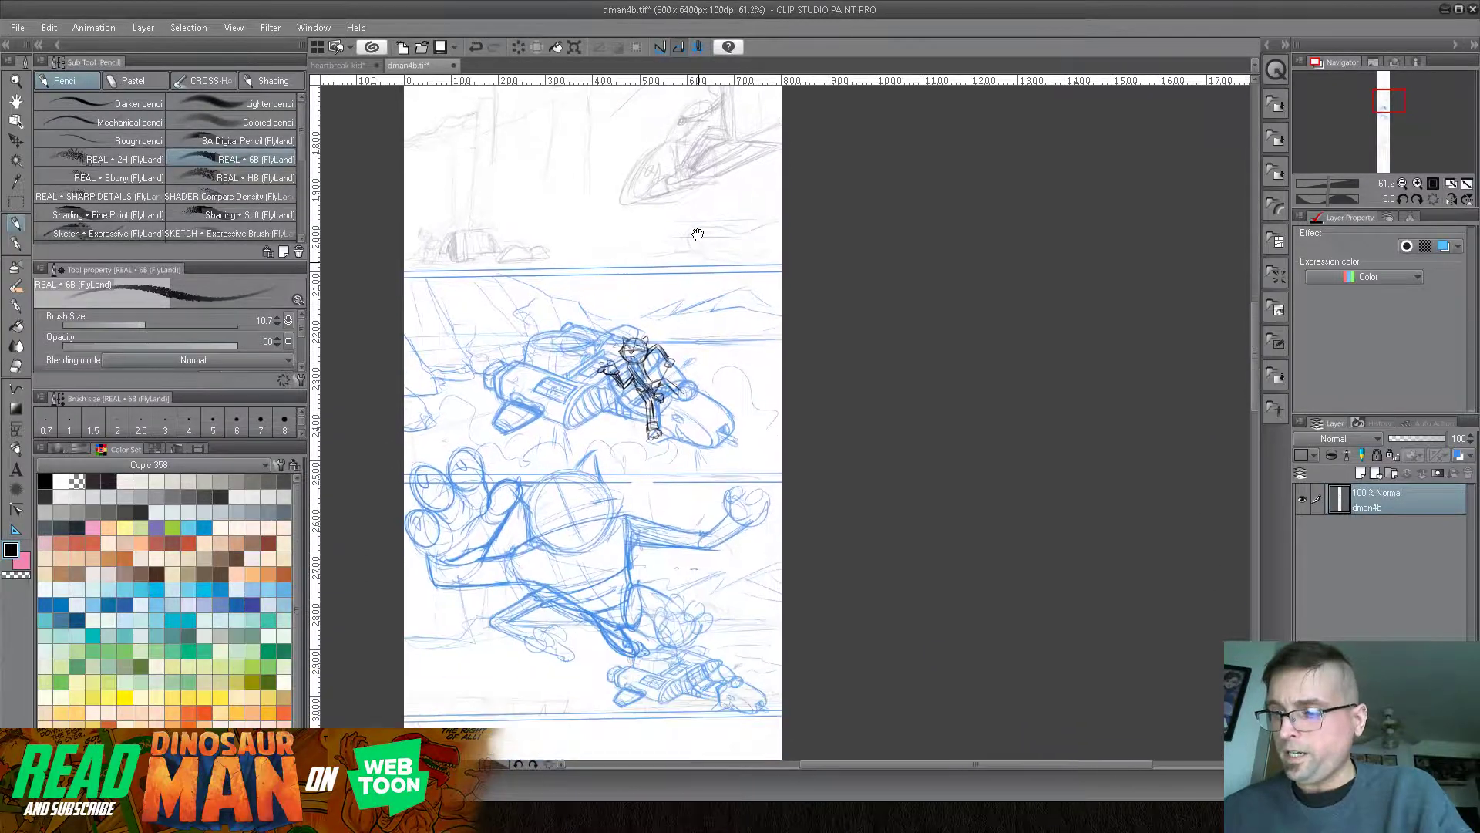
scroll(689, 360, down, 2)
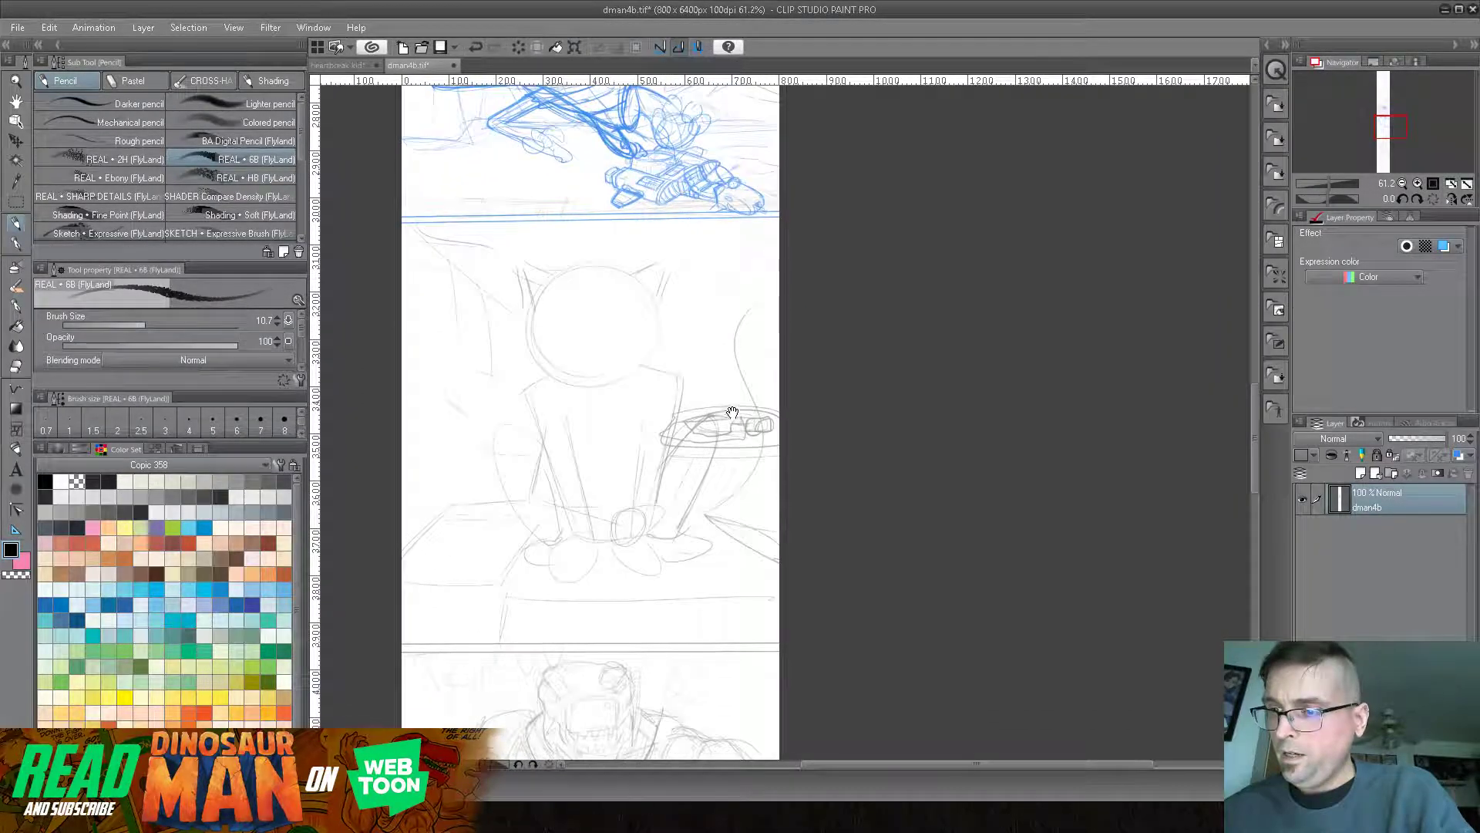
scroll(705, 536, down, 1)
scroll(704, 456, up, 1)
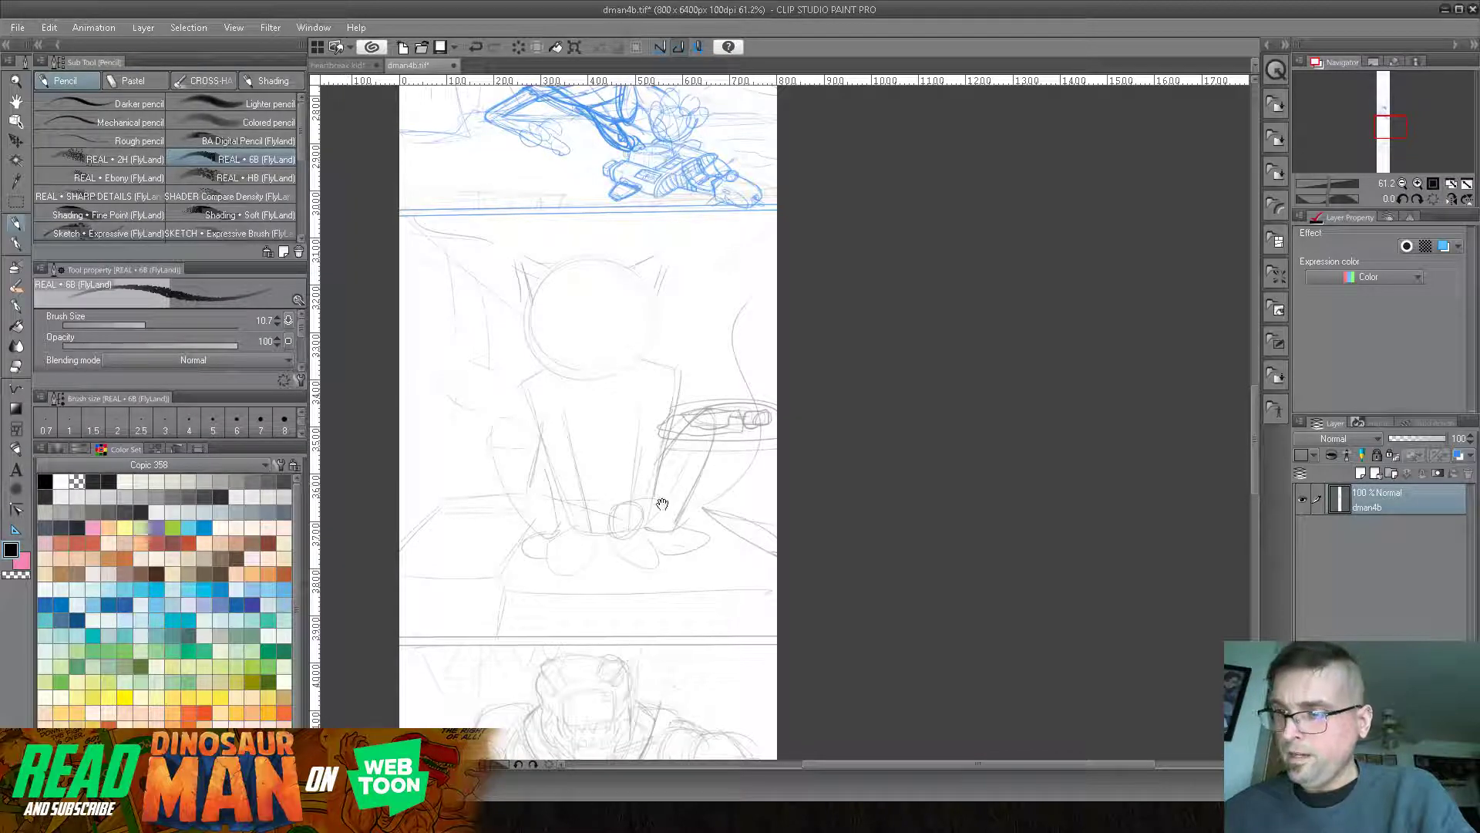
drag(678, 498, 651, 512)
mouse_move(633, 561)
mouse_down()
mouse_move(650, 552)
mouse_move(641, 373)
mouse_move(664, 259)
mouse_up()
drag(693, 470, 635, 380)
mouse_move(646, 509)
mouse_down()
mouse_move(639, 446)
mouse_move(659, 336)
mouse_up()
mouse_move(650, 245)
mouse_down()
mouse_move(634, 491)
mouse_move(622, 319)
mouse_move(635, 463)
mouse_move(637, 410)
mouse_move(652, 407)
mouse_move(641, 414)
mouse_up()
- Add a new layer above dman4b and pencil the cat's head on it with ears, large eyes, nose and open mouth
click(1362, 473)
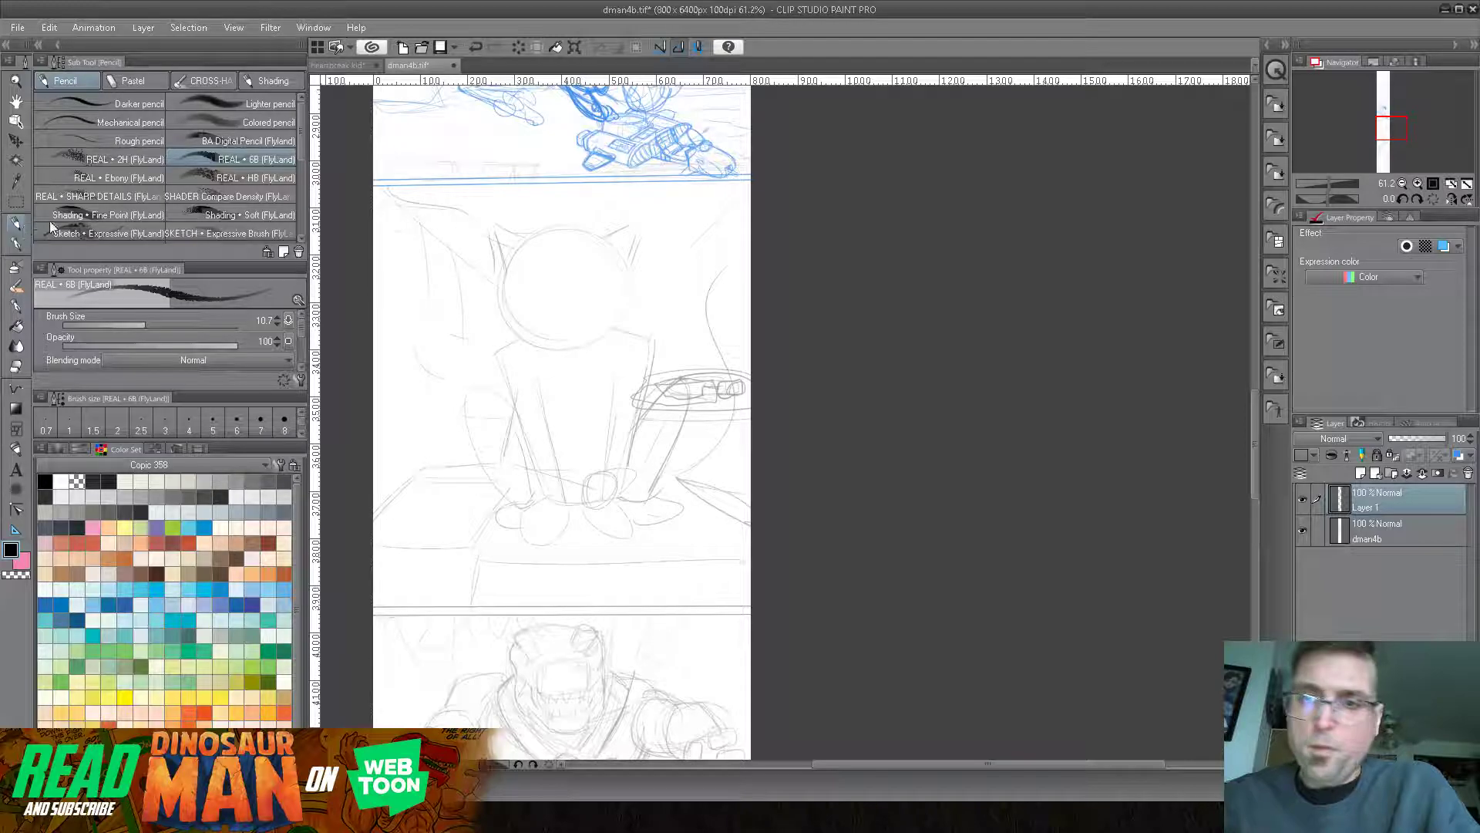
mouse_move(545, 225)
mouse_down()
mouse_move(491, 257)
mouse_move(578, 349)
mouse_move(539, 347)
mouse_up()
mouse_move(495, 267)
mouse_down()
mouse_move(492, 218)
mouse_move(536, 237)
mouse_move(615, 231)
mouse_up()
mouse_move(522, 235)
mouse_down()
mouse_move(584, 234)
mouse_move(629, 214)
mouse_move(634, 260)
mouse_up()
drag(559, 228, 555, 338)
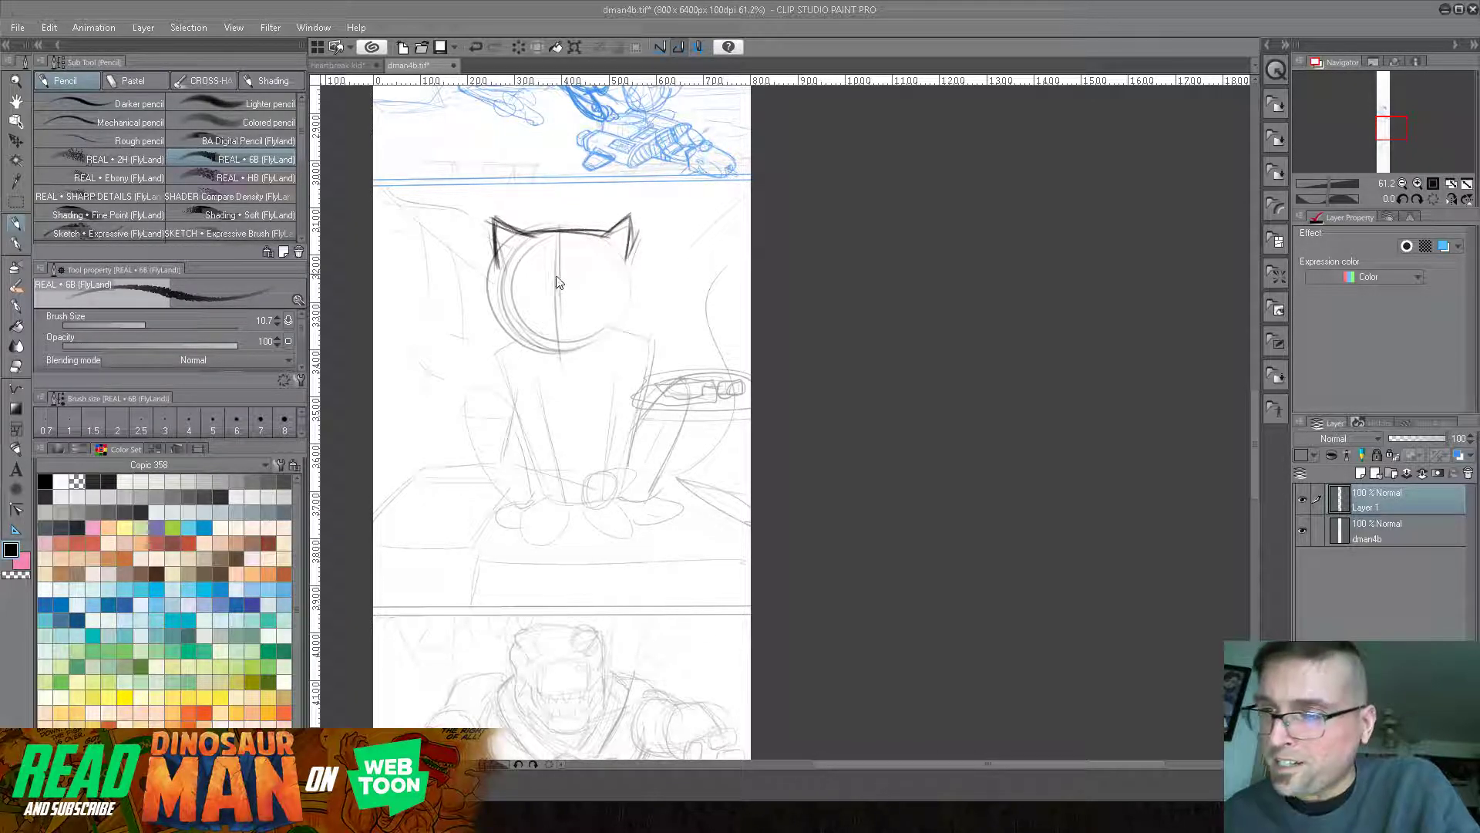
mouse_move(616, 276)
mouse_down()
mouse_move(512, 279)
mouse_move(617, 273)
mouse_move(549, 270)
mouse_move(566, 270)
mouse_move(549, 271)
mouse_move(560, 284)
mouse_move(569, 272)
mouse_move(514, 270)
mouse_move(518, 250)
mouse_move(544, 271)
mouse_move(536, 249)
mouse_move(513, 270)
mouse_move(529, 253)
mouse_move(572, 268)
mouse_move(602, 258)
mouse_move(582, 312)
mouse_move(544, 300)
mouse_move(589, 298)
mouse_move(558, 320)
mouse_move(537, 307)
mouse_move(579, 314)
mouse_move(572, 263)
mouse_move(601, 254)
mouse_move(533, 251)
mouse_move(579, 262)
mouse_move(521, 269)
mouse_move(607, 241)
mouse_up()
mouse_move(505, 239)
mouse_down()
mouse_move(492, 306)
mouse_move(522, 332)
mouse_up()
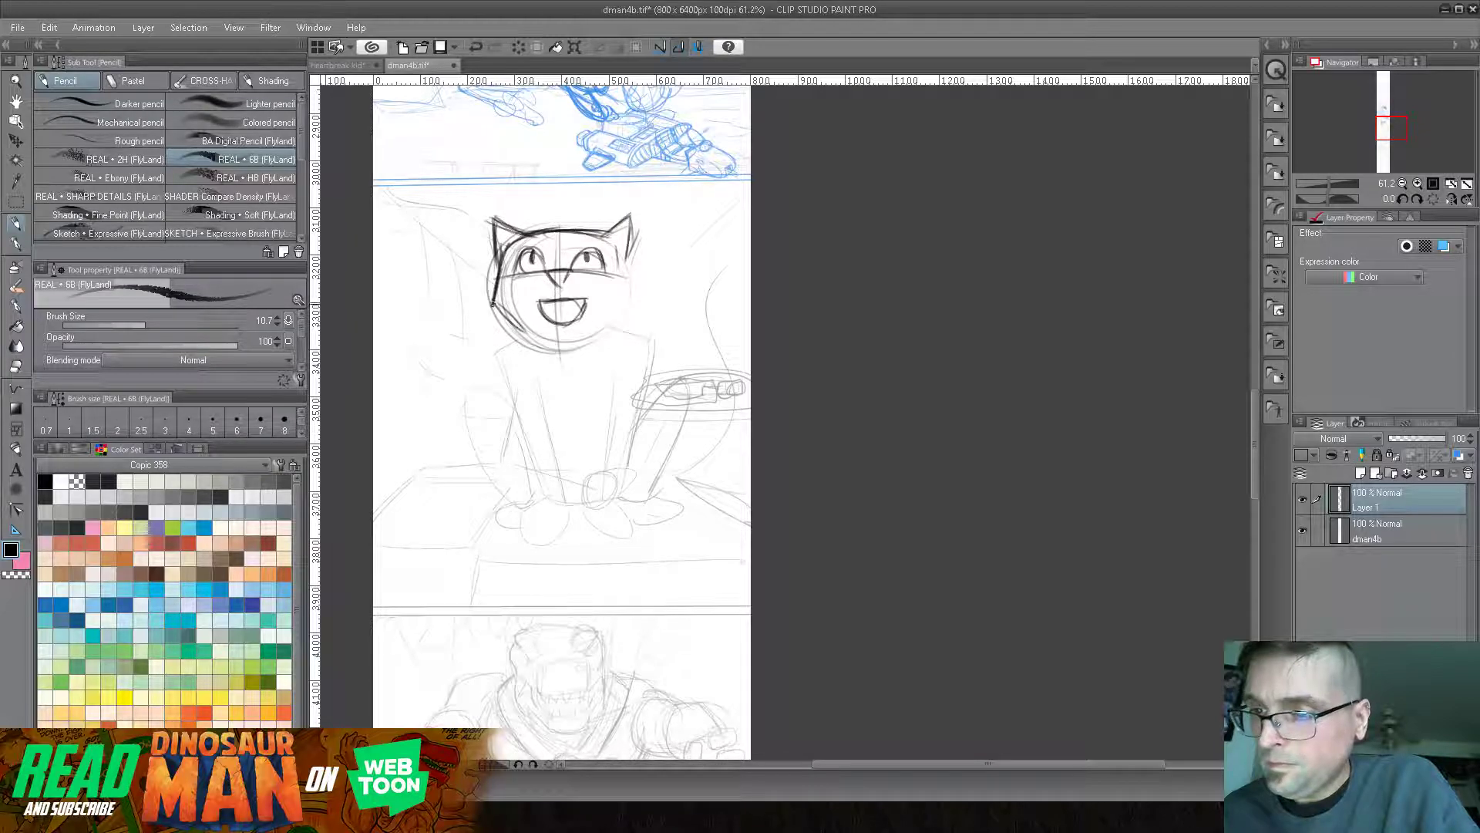
- Reinforce the cat's cheeks and jaw into an angular outline, darken the eyes, and add a fang to the mouth
drag(632, 252, 626, 293)
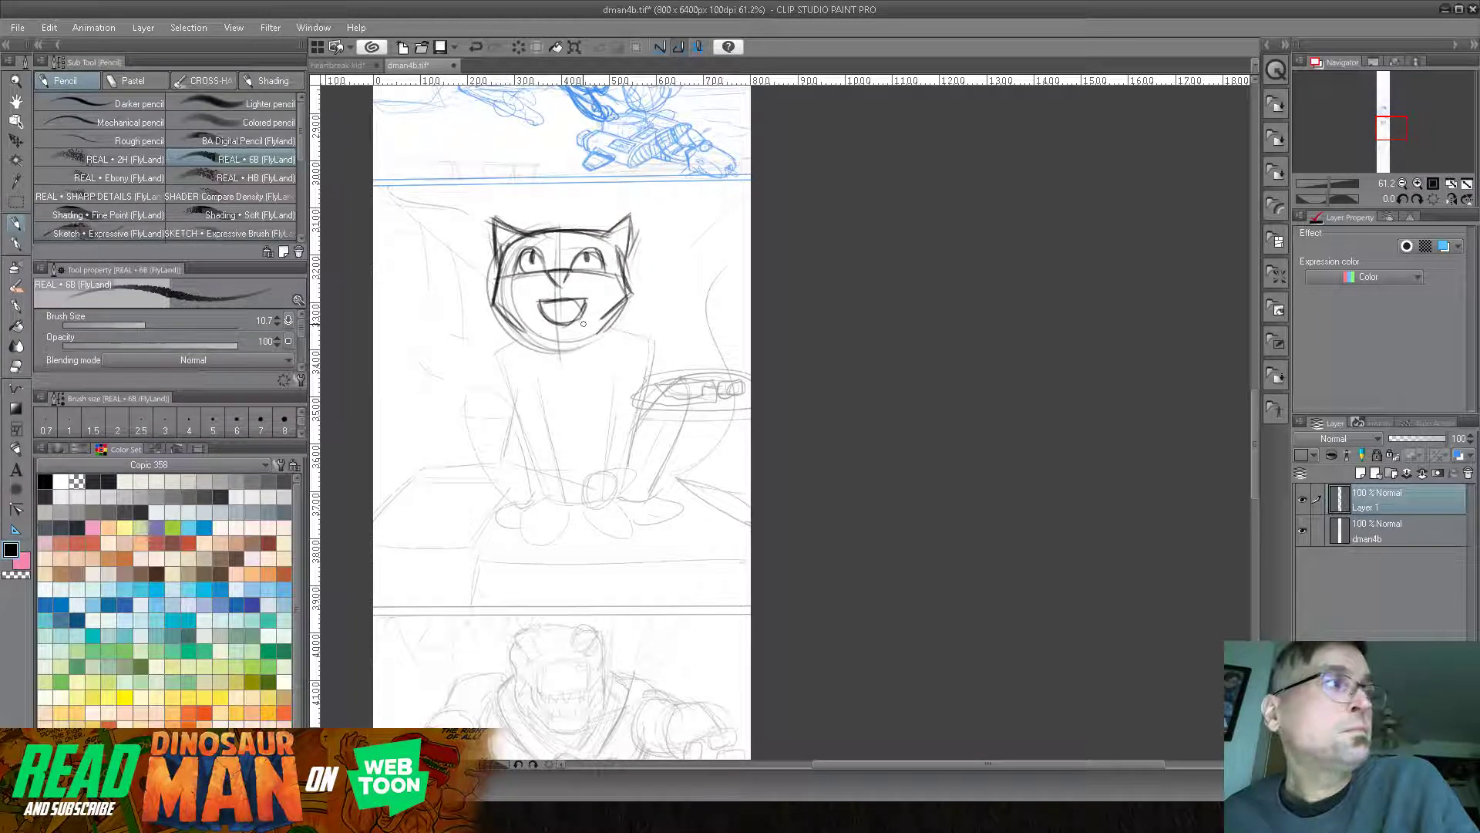
drag(629, 295, 601, 327)
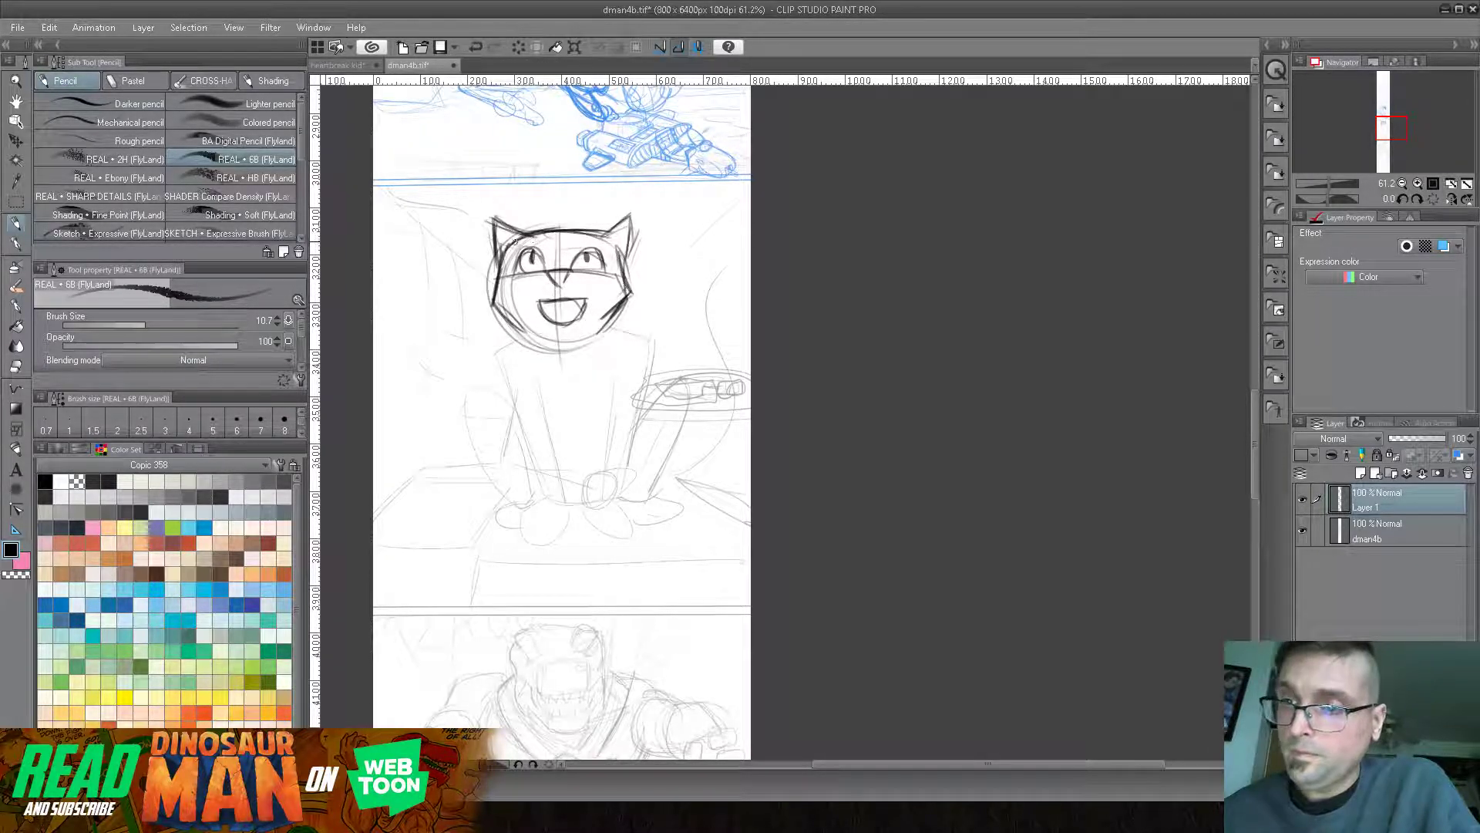
drag(586, 240, 602, 247)
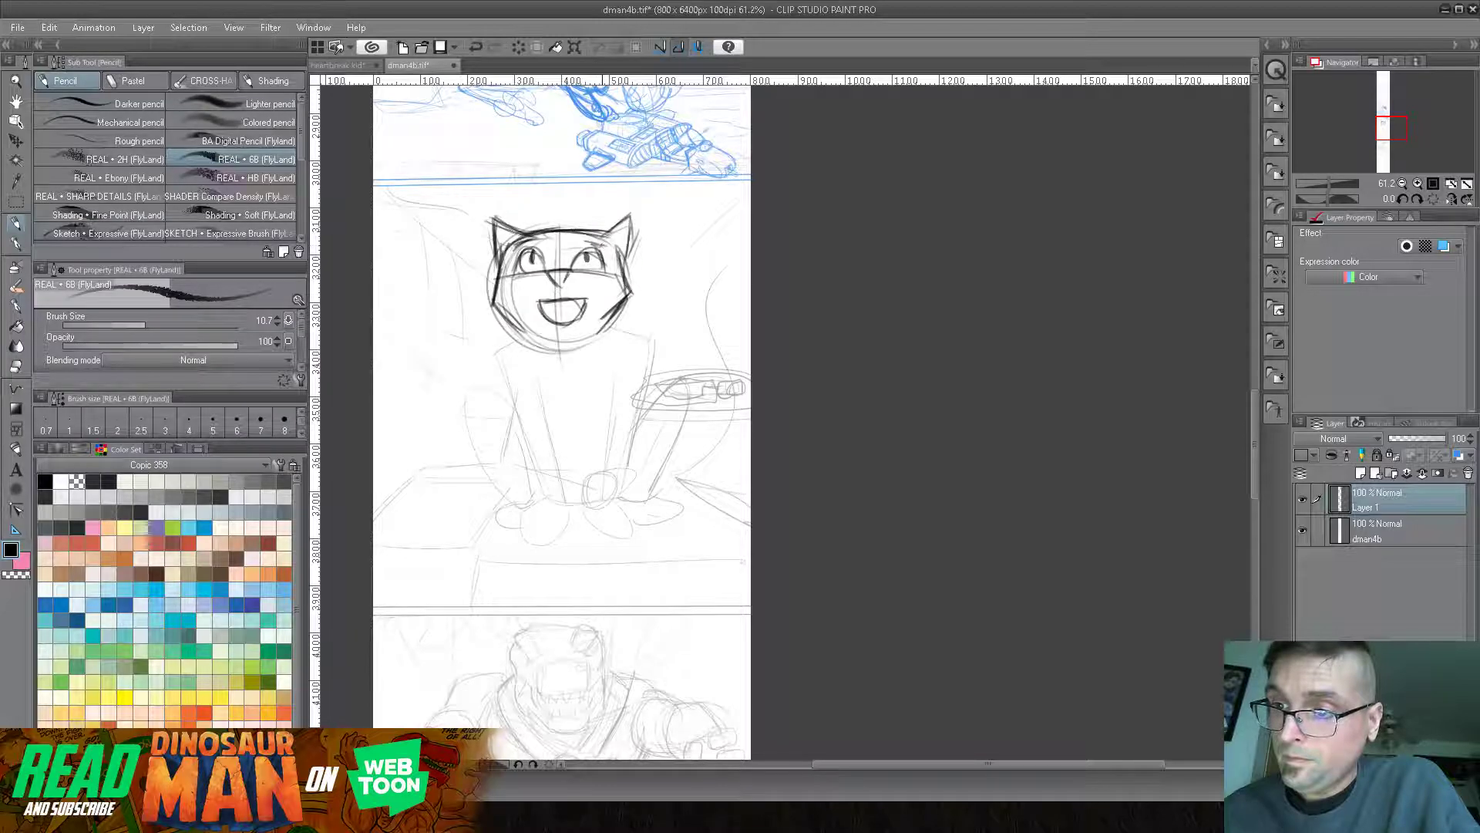
mouse_move(526, 327)
mouse_down()
mouse_move(589, 339)
mouse_move(551, 355)
mouse_move(584, 344)
mouse_up()
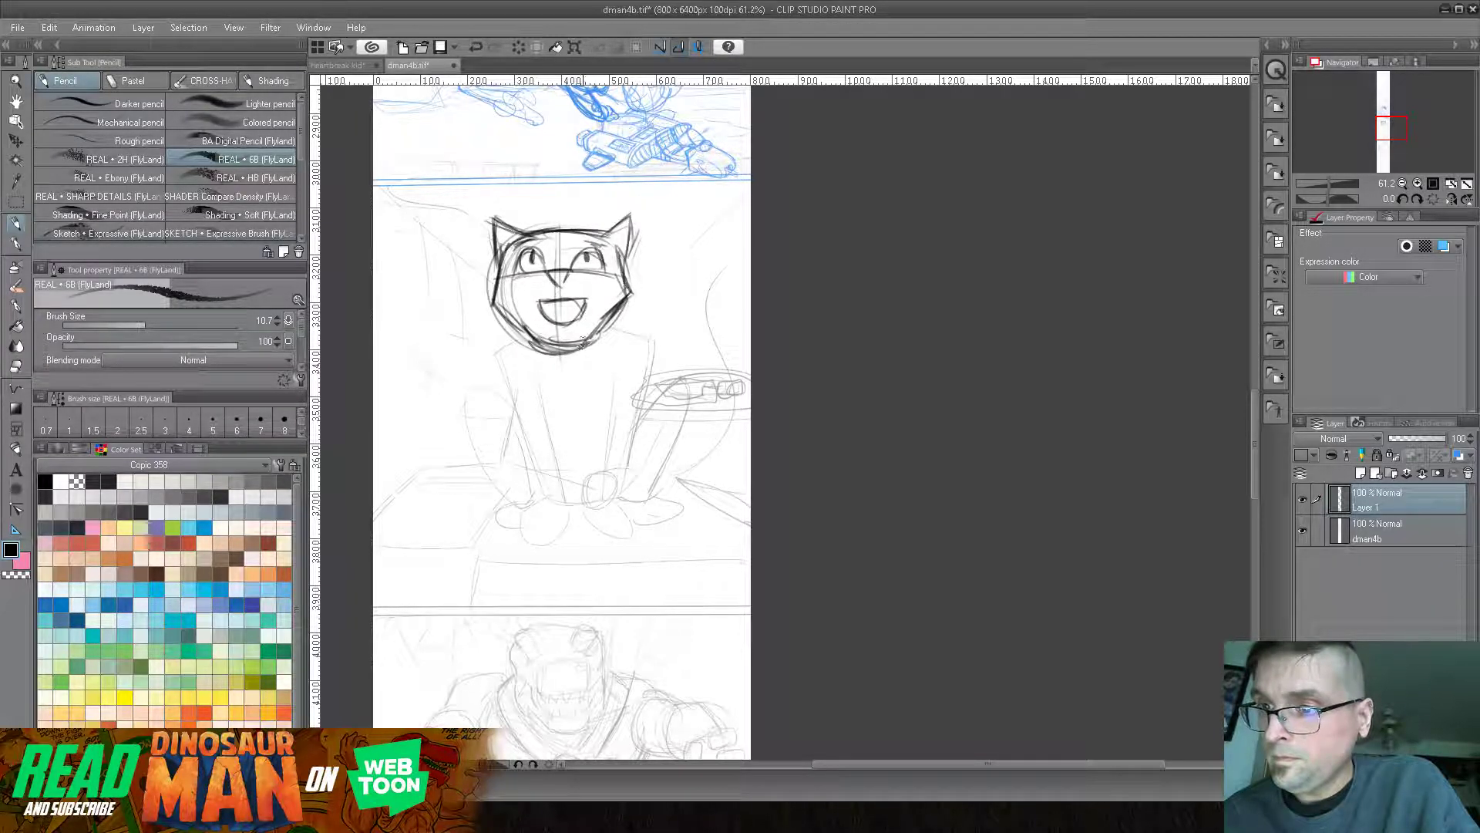
mouse_move(528, 249)
mouse_down()
mouse_move(530, 273)
mouse_move(600, 261)
mouse_up()
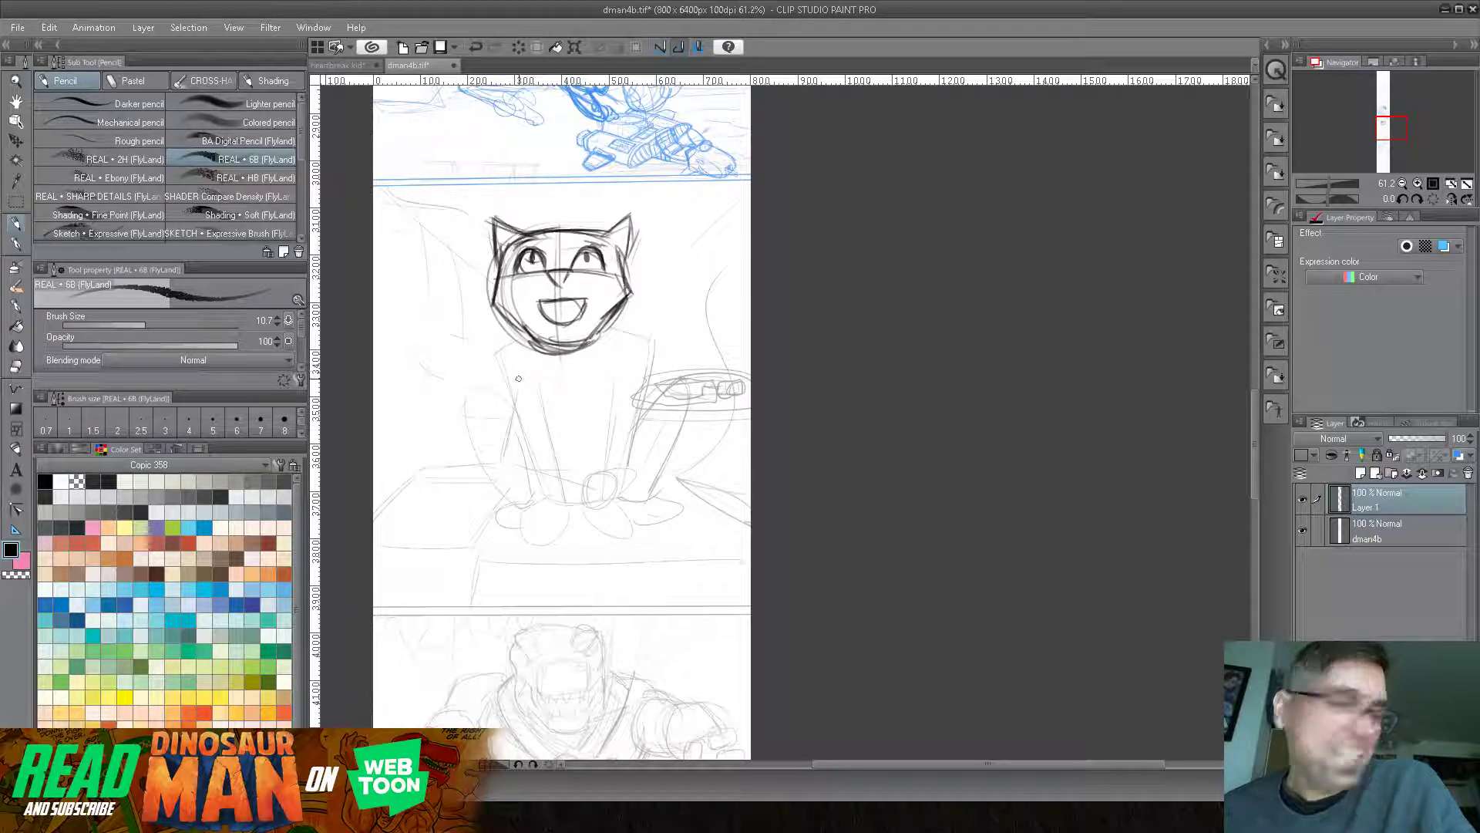
mouse_move(623, 303)
mouse_down()
mouse_move(588, 343)
mouse_move(523, 334)
mouse_move(590, 341)
mouse_move(488, 300)
mouse_up()
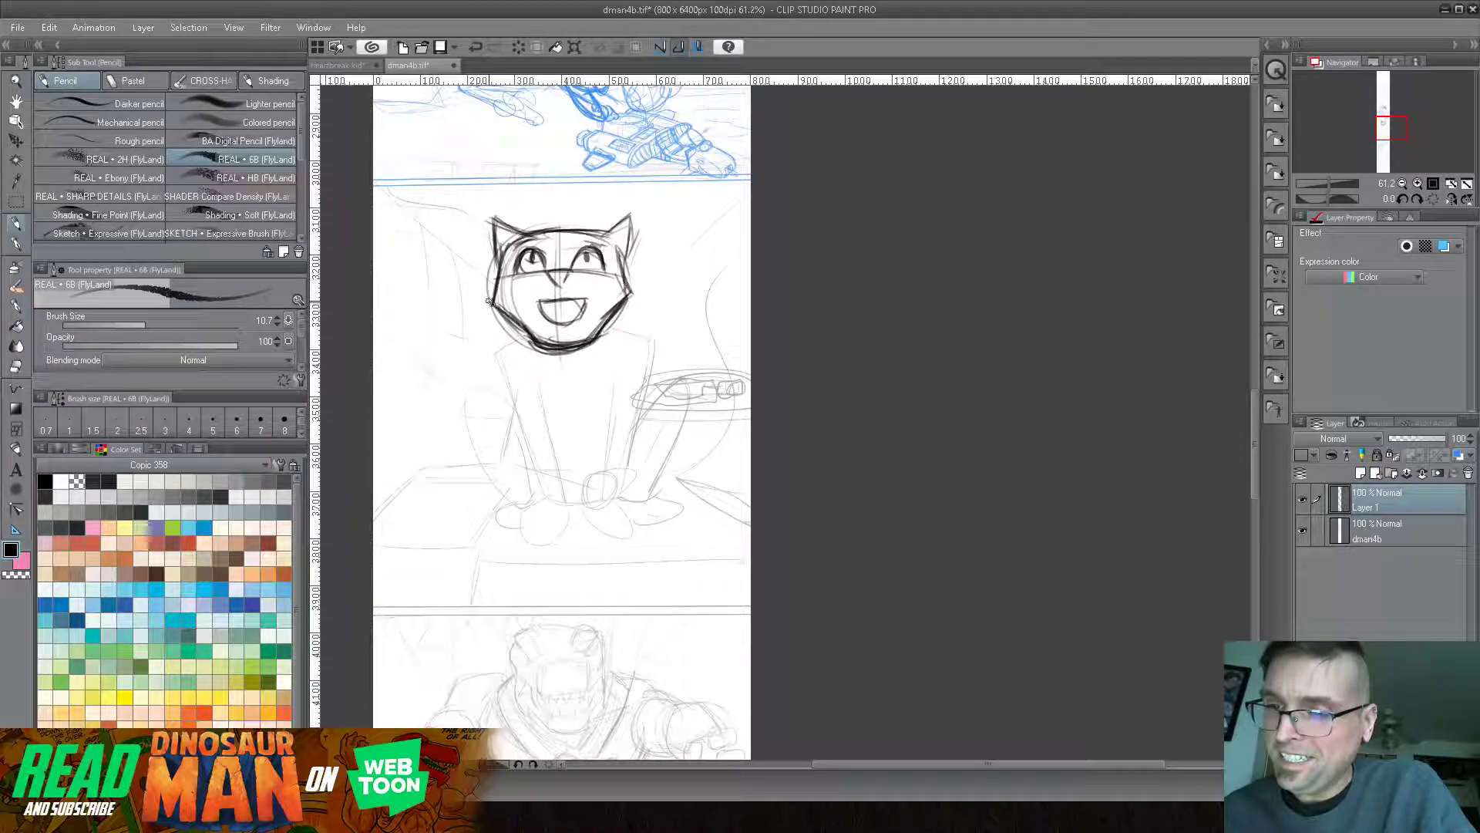
drag(626, 253, 630, 294)
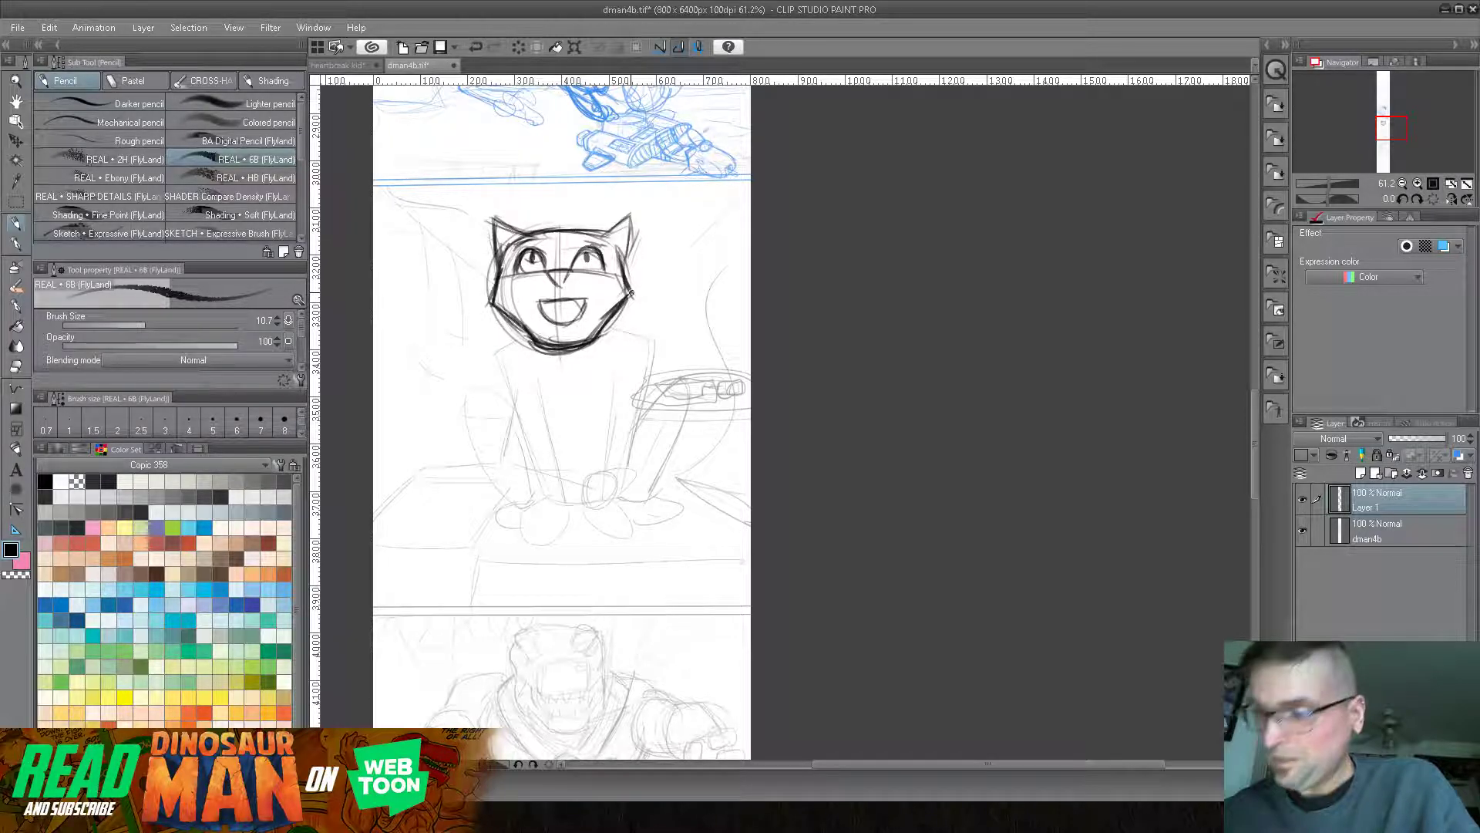
mouse_move(520, 282)
mouse_down()
mouse_move(603, 276)
mouse_move(573, 310)
mouse_up()
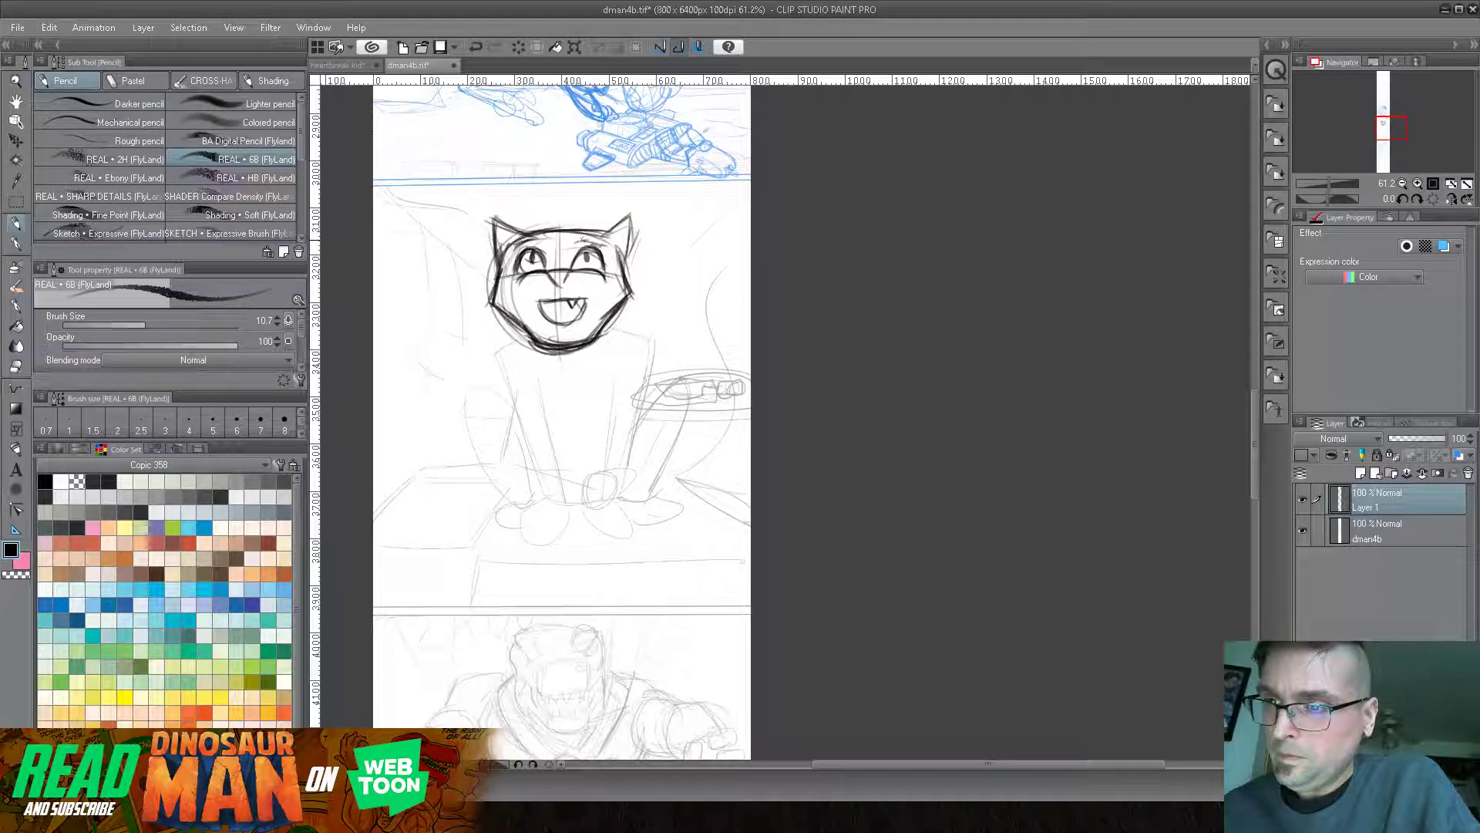
- Pencil the cat's shoulder and long foreleg on the viewer's left over the rough sketch
mouse_move(527, 337)
mouse_down()
mouse_move(495, 354)
mouse_move(538, 464)
mouse_up()
mouse_move(505, 378)
mouse_down()
mouse_move(538, 490)
mouse_move(569, 503)
mouse_move(562, 491)
mouse_up()
drag(531, 359, 565, 503)
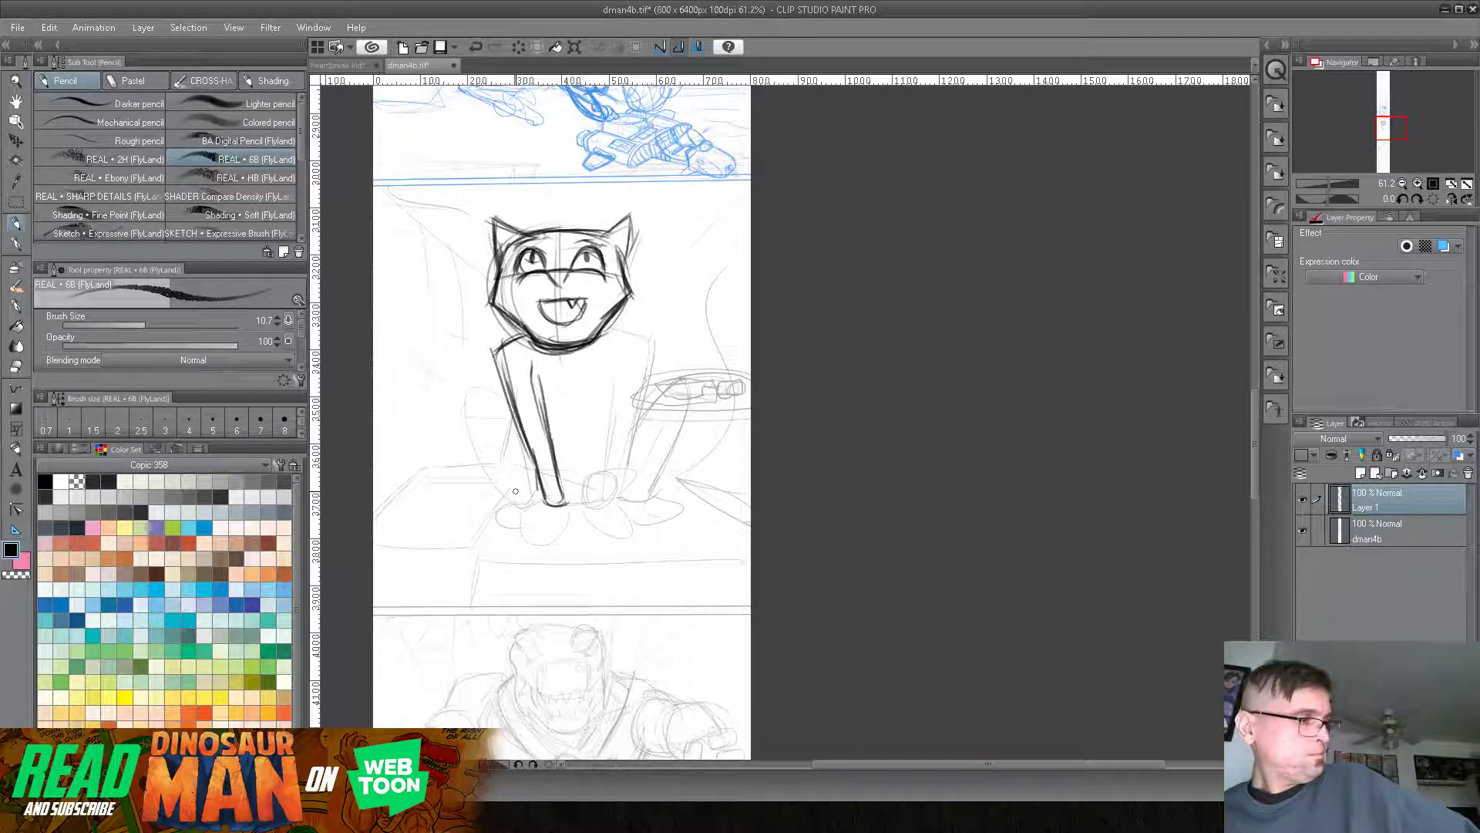
- Pencil the cat's other shoulder and foreleg, the chest centre line and belly curve, and a small oval mark on the chest
drag(622, 373, 605, 493)
mouse_move(616, 439)
mouse_down()
mouse_move(601, 500)
mouse_move(617, 501)
mouse_move(647, 355)
mouse_move(625, 494)
mouse_up()
drag(610, 329, 640, 341)
drag(640, 339, 623, 489)
drag(639, 391, 625, 466)
mouse_move(568, 353)
mouse_down()
mouse_move(580, 468)
mouse_move(565, 480)
mouse_move(606, 488)
mouse_up()
mouse_move(590, 430)
mouse_down()
mouse_move(572, 468)
mouse_move(608, 461)
mouse_up()
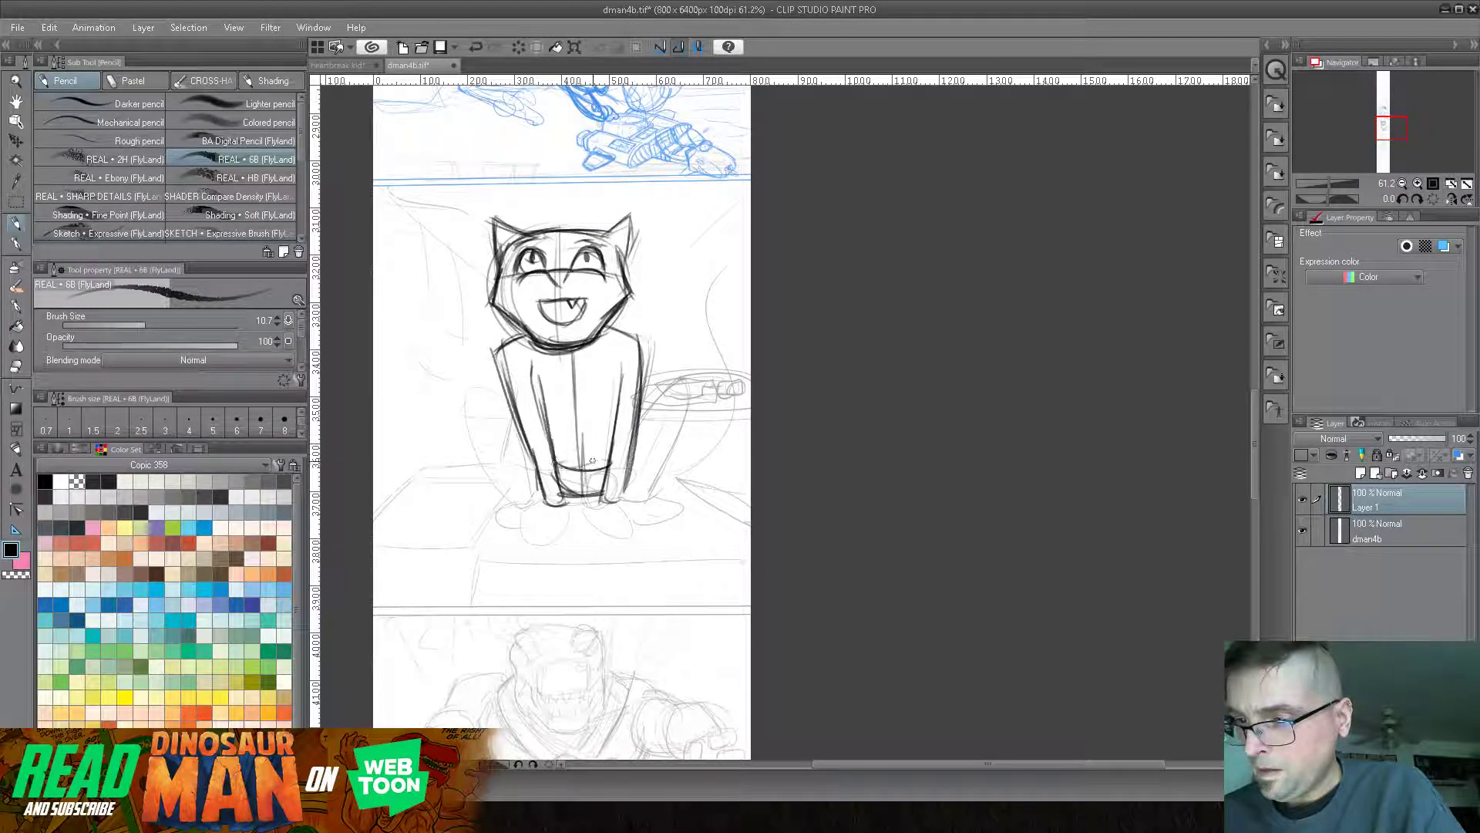
drag(596, 389, 608, 380)
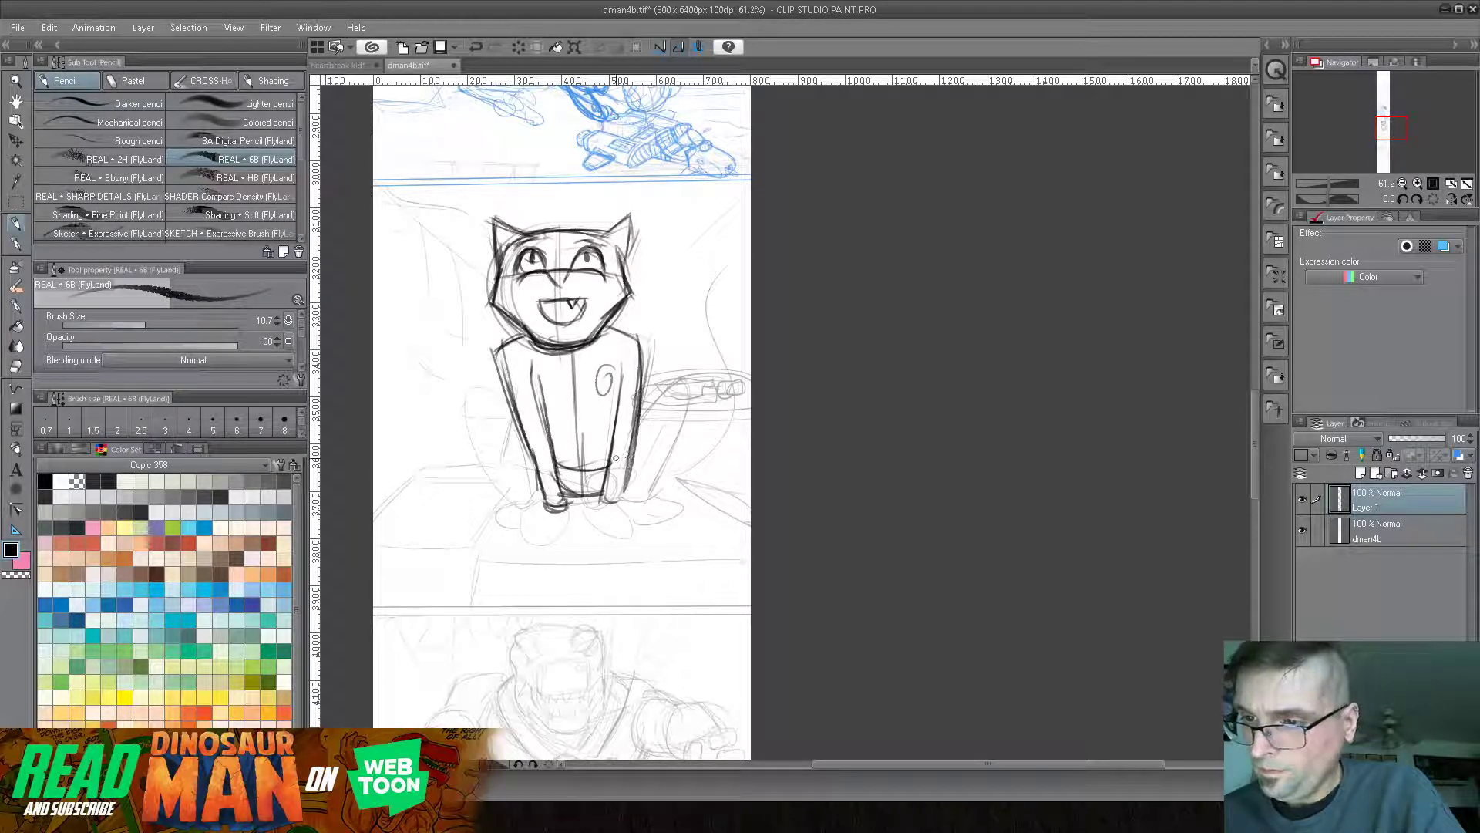
mouse_move(635, 424)
mouse_down()
mouse_move(619, 502)
mouse_move(600, 500)
mouse_up()
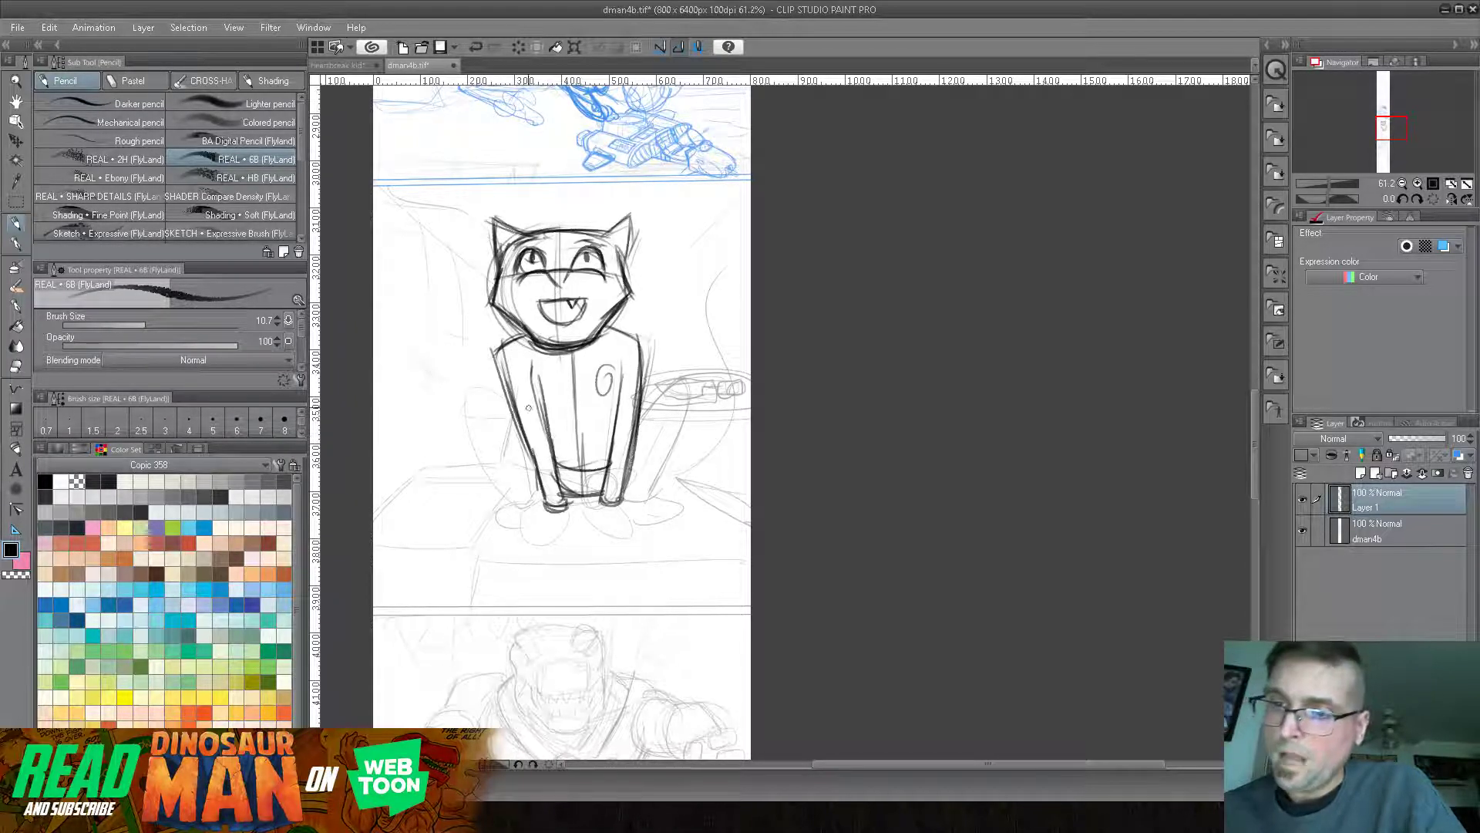
- Pencil the cat's bent hind leg on the viewer's left, with an angular knee and narrow lower leg
mouse_move(520, 404)
mouse_down()
mouse_move(484, 420)
mouse_move(468, 407)
mouse_move(501, 508)
mouse_up()
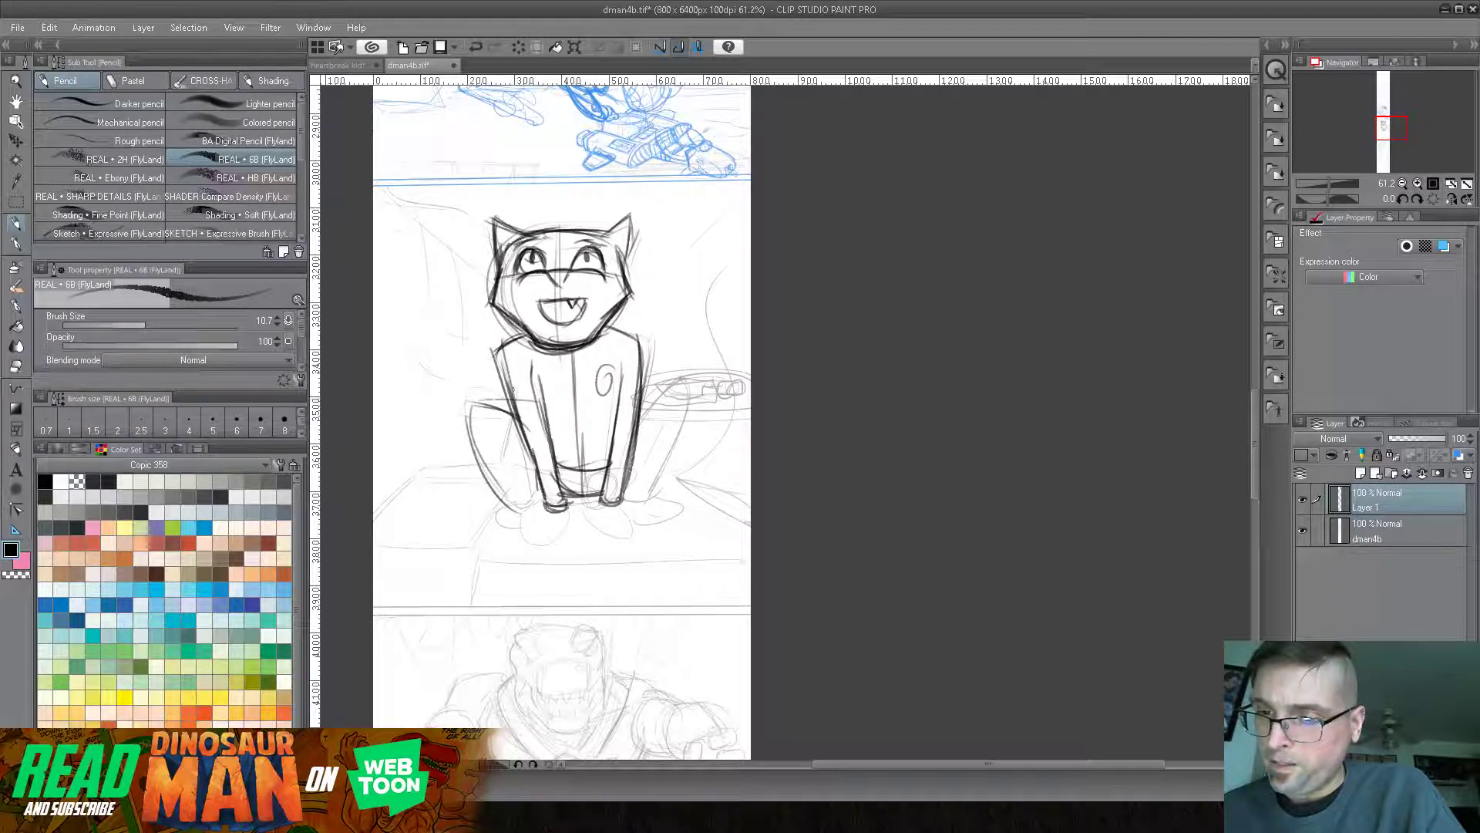
mouse_move(467, 398)
mouse_down()
mouse_move(521, 471)
mouse_move(465, 399)
mouse_move(510, 453)
mouse_move(501, 501)
mouse_move(511, 460)
mouse_move(523, 467)
mouse_move(520, 498)
mouse_move(509, 460)
mouse_move(492, 509)
mouse_up()
drag(491, 510, 524, 513)
mouse_move(517, 461)
mouse_down()
mouse_move(525, 505)
mouse_move(501, 513)
mouse_up()
mouse_move(505, 482)
mouse_down()
mouse_move(528, 515)
mouse_move(467, 403)
mouse_move(509, 390)
mouse_up()
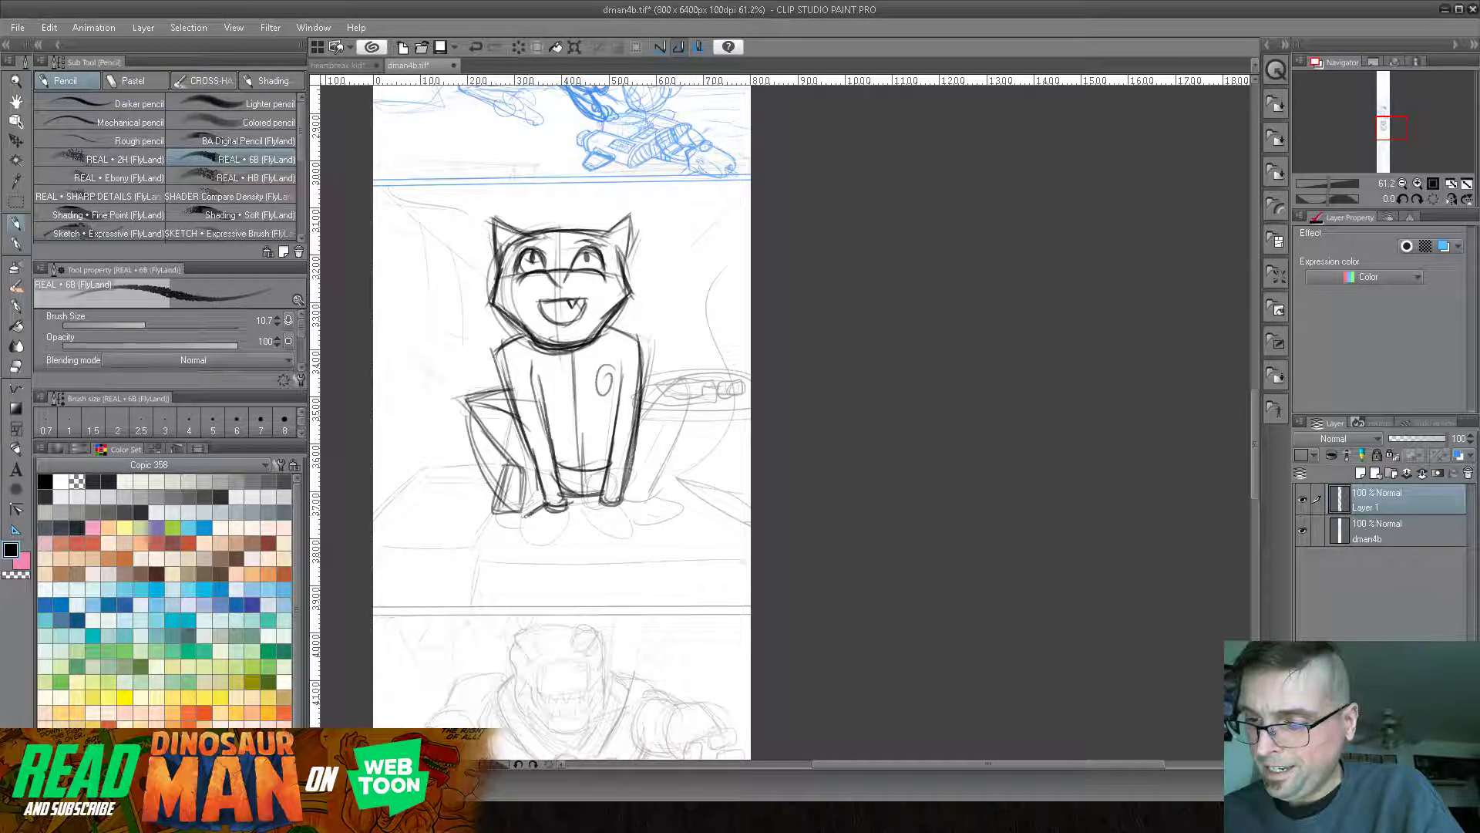
- Draw the front paw on the viewer's left with rounded toes and begin outlining the other front paw
drag(572, 510, 576, 528)
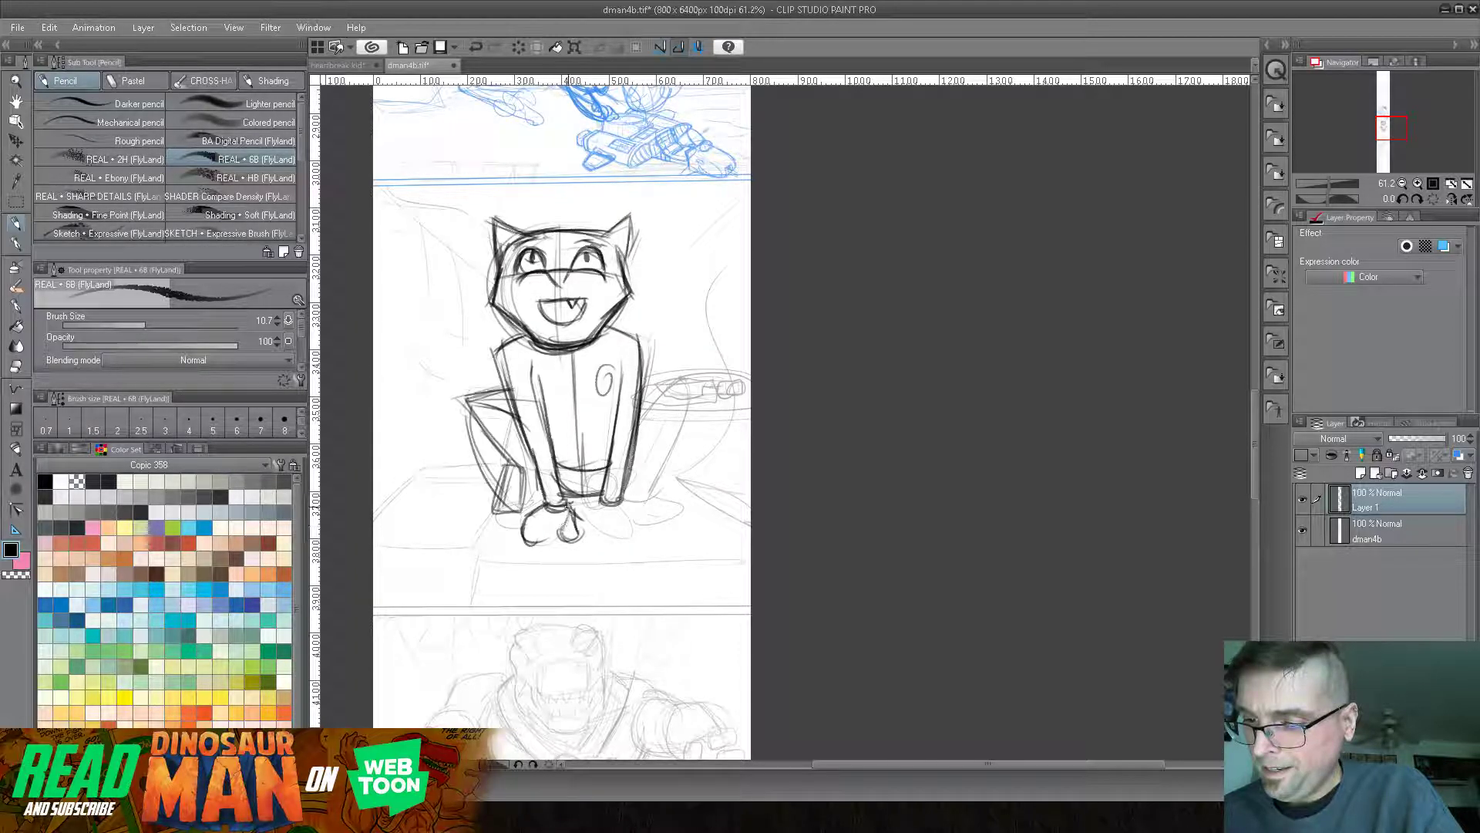
mouse_move(542, 532)
mouse_down()
mouse_move(560, 543)
mouse_move(543, 544)
mouse_up()
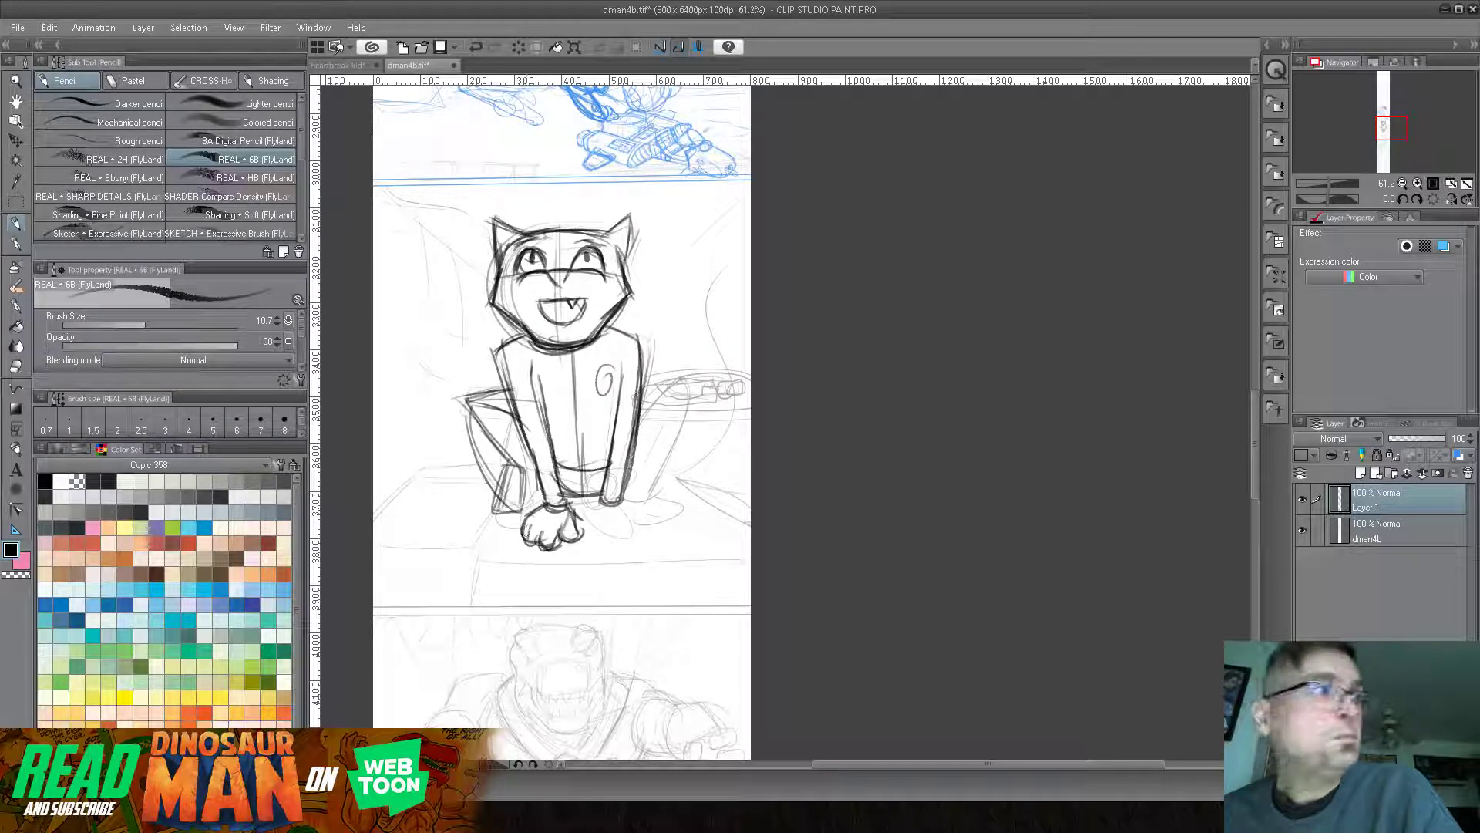
drag(594, 497, 606, 529)
drag(598, 508, 618, 535)
- Pencil the cat's hind leg on the viewer's right and add short connecting lines around both ankles
mouse_move(637, 411)
mouse_down()
mouse_move(657, 384)
mouse_move(686, 436)
mouse_move(655, 487)
mouse_up()
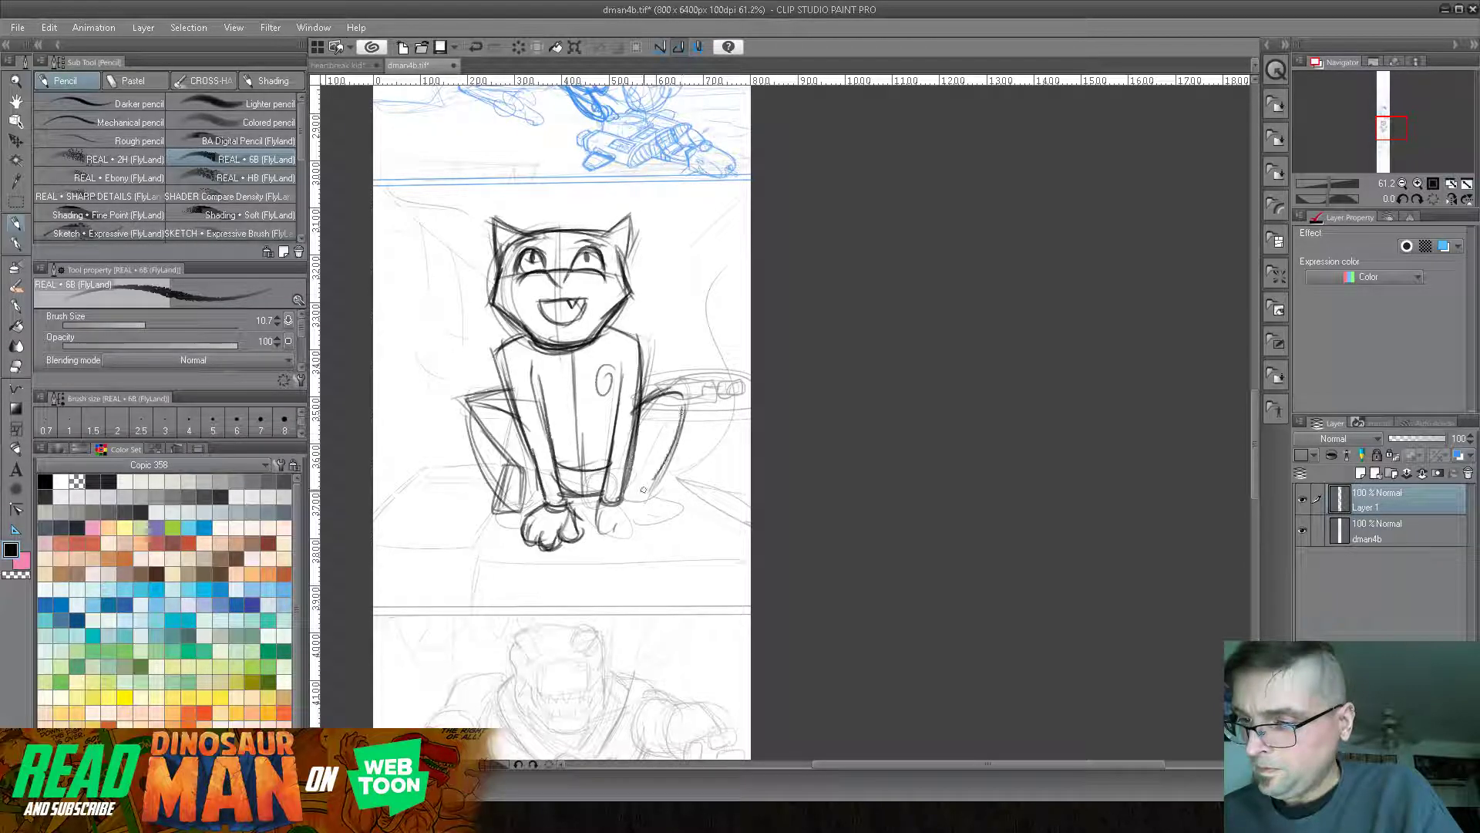
mouse_move(655, 426)
mouse_down()
mouse_move(632, 481)
mouse_move(651, 486)
mouse_up()
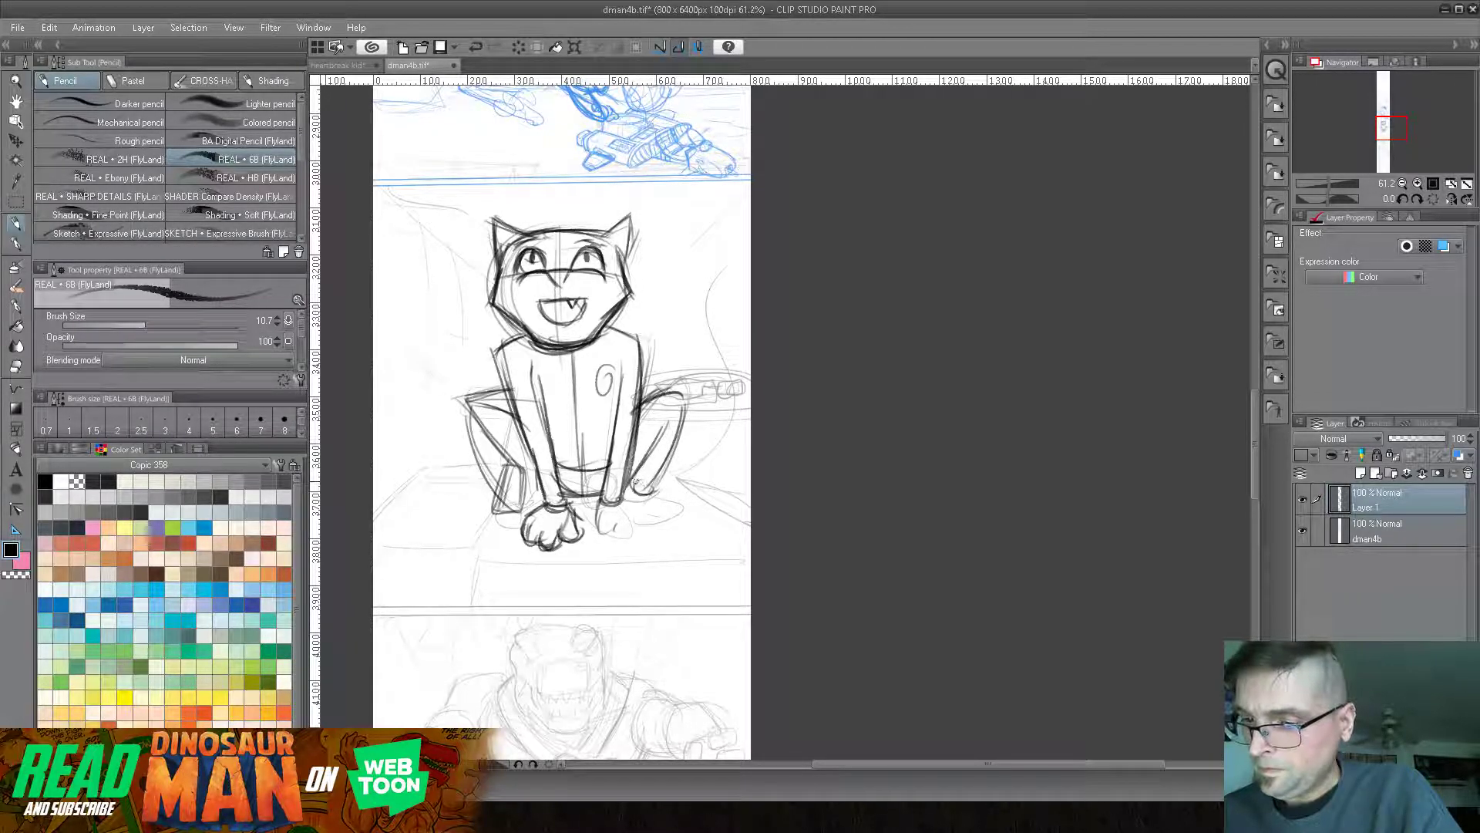
drag(537, 489, 540, 489)
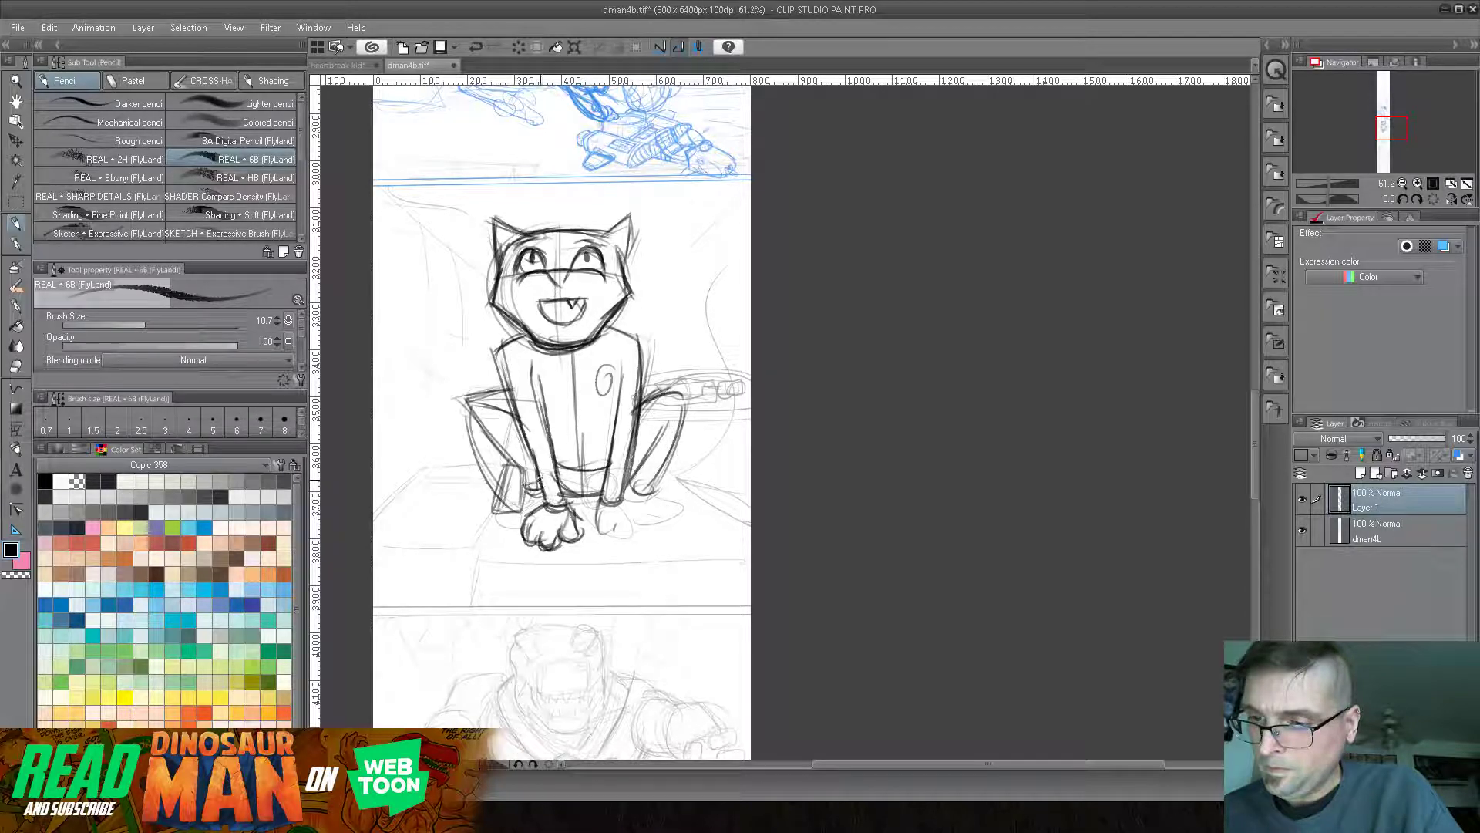
drag(630, 484, 649, 479)
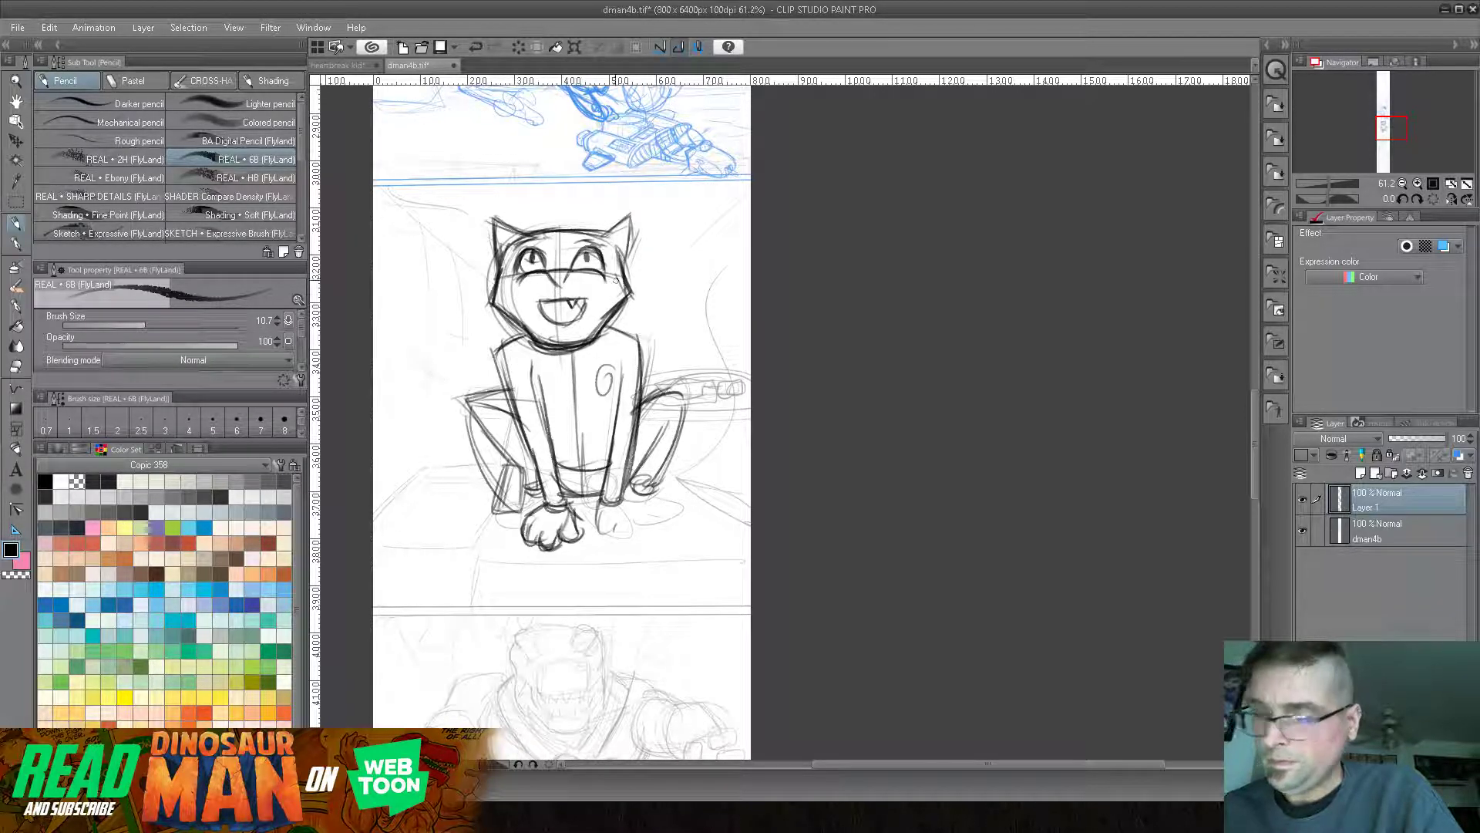
- Erase the top outline of the cat's head and redraw it as a slightly higher curve between the ears with the pencil
key(e)
mouse_move(532, 237)
mouse_down()
mouse_move(515, 246)
mouse_move(592, 242)
mouse_move(566, 235)
mouse_move(579, 232)
mouse_up()
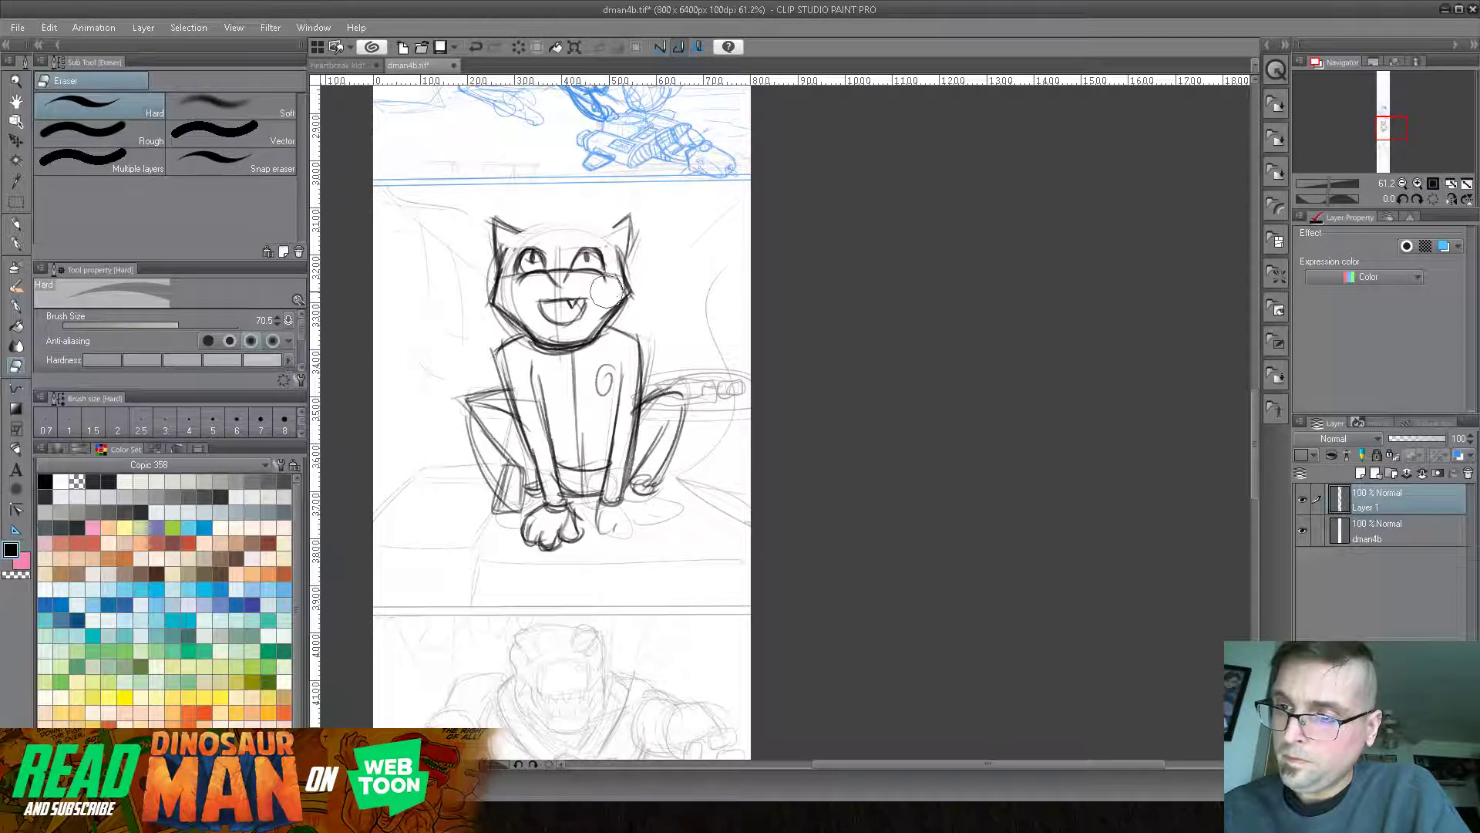
click(16, 225)
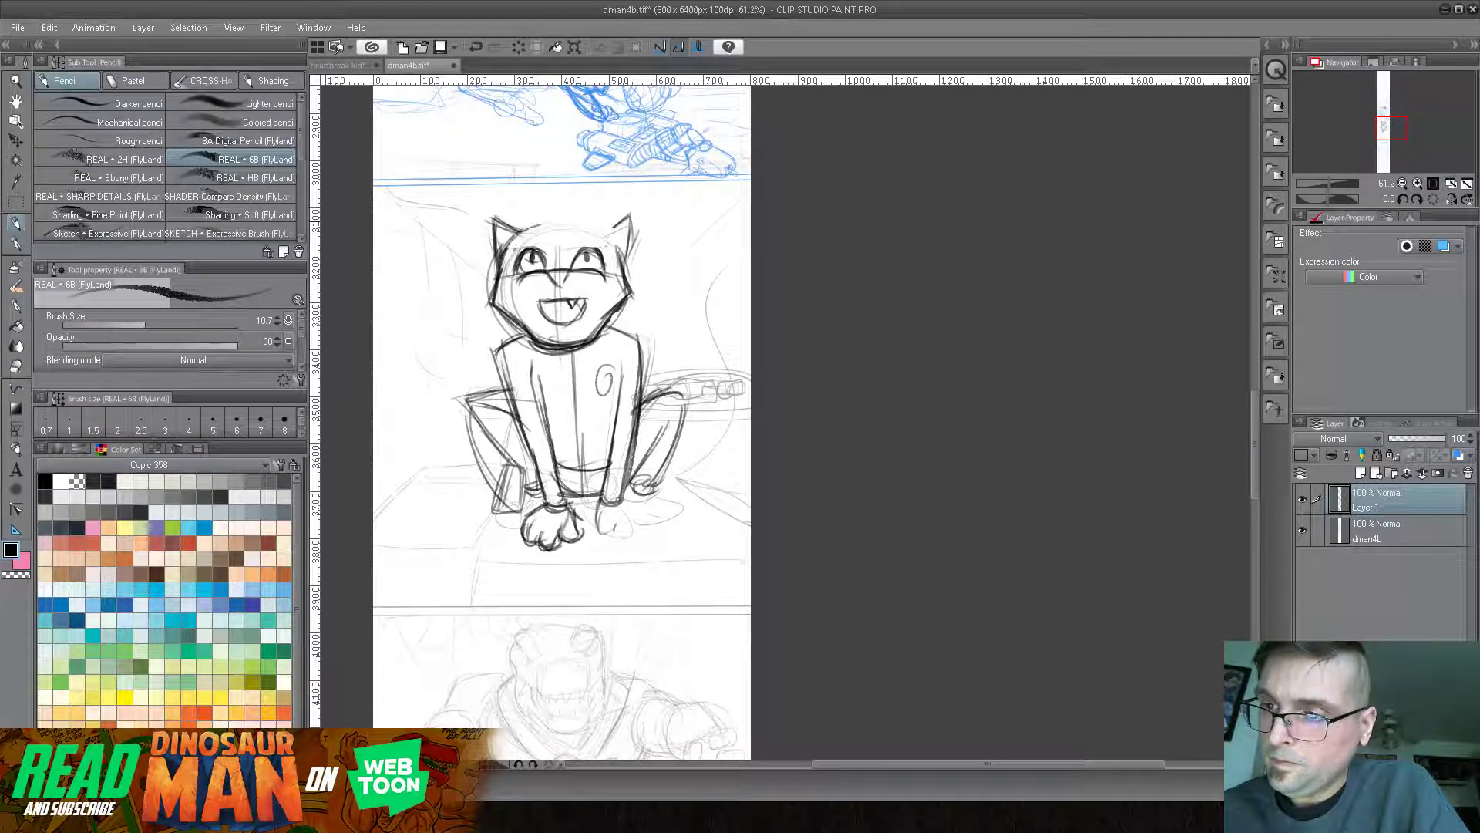
drag(510, 232, 632, 241)
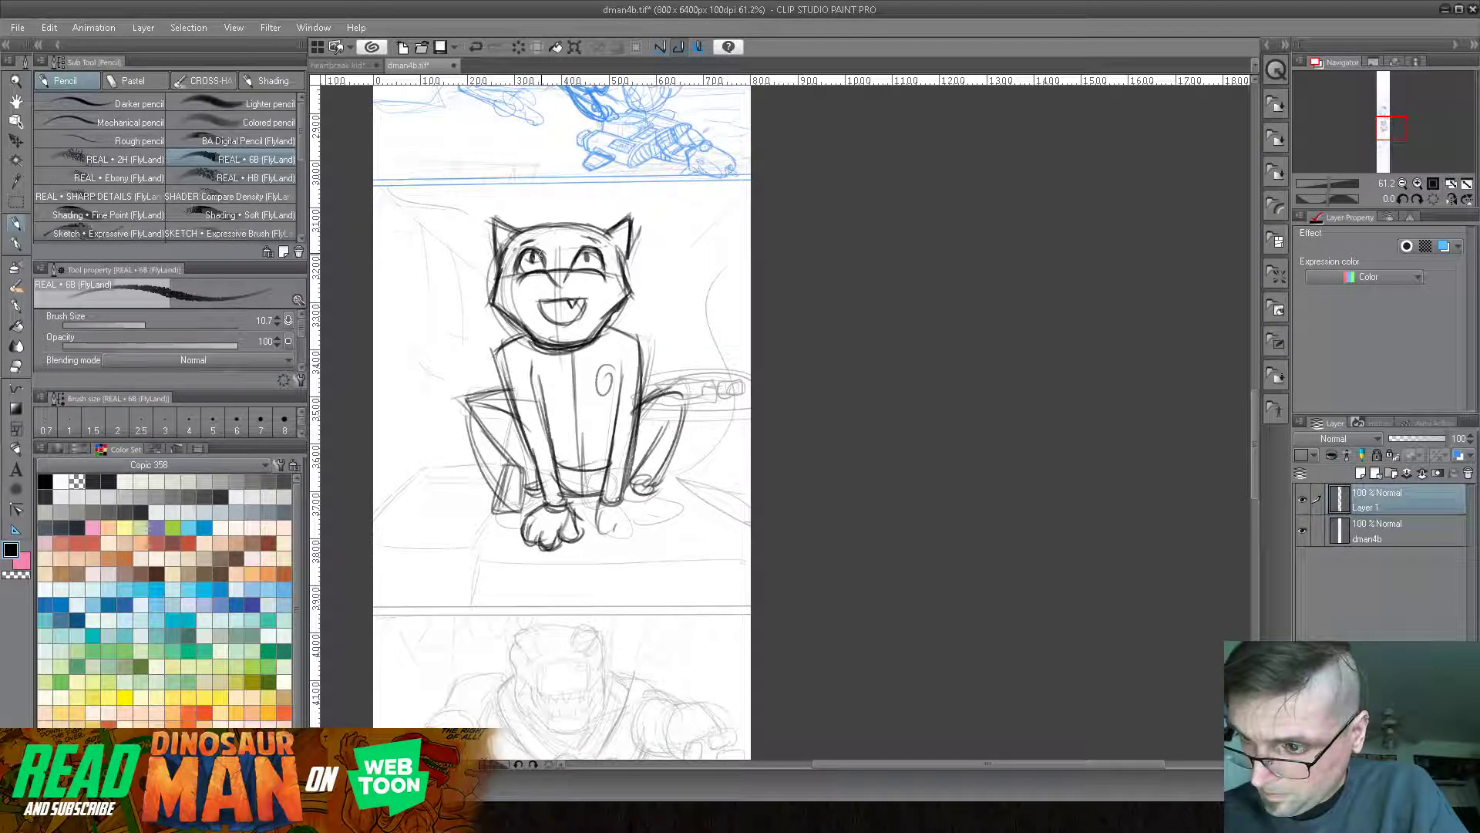
- Sharpen the cat's pointed cheeks and lightly sketch a long curve rising beside the haunch on the viewer's right
drag(498, 267, 487, 302)
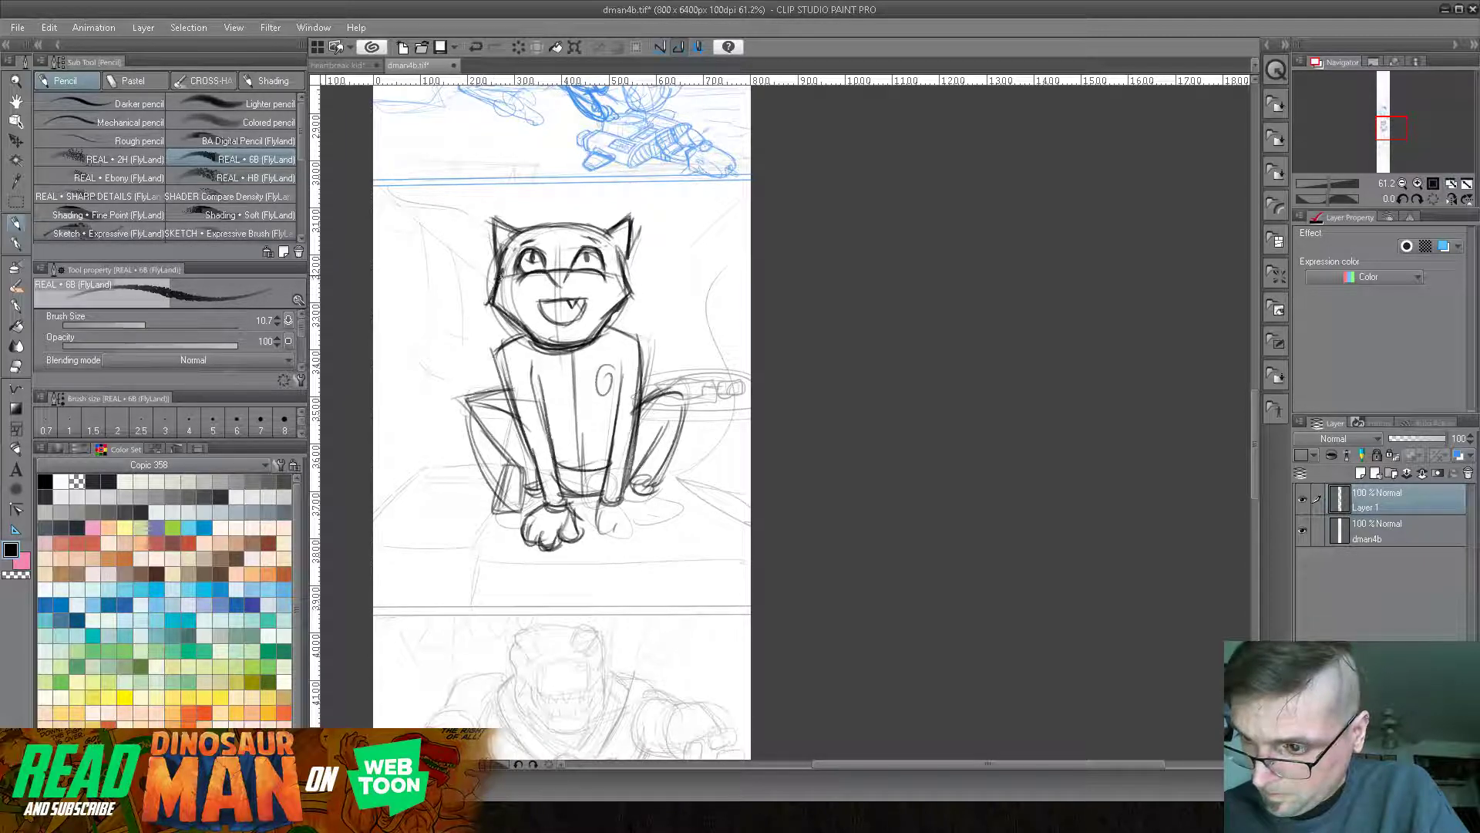
drag(635, 287, 616, 305)
mouse_move(651, 451)
mouse_down()
mouse_move(675, 420)
mouse_move(695, 263)
mouse_up()
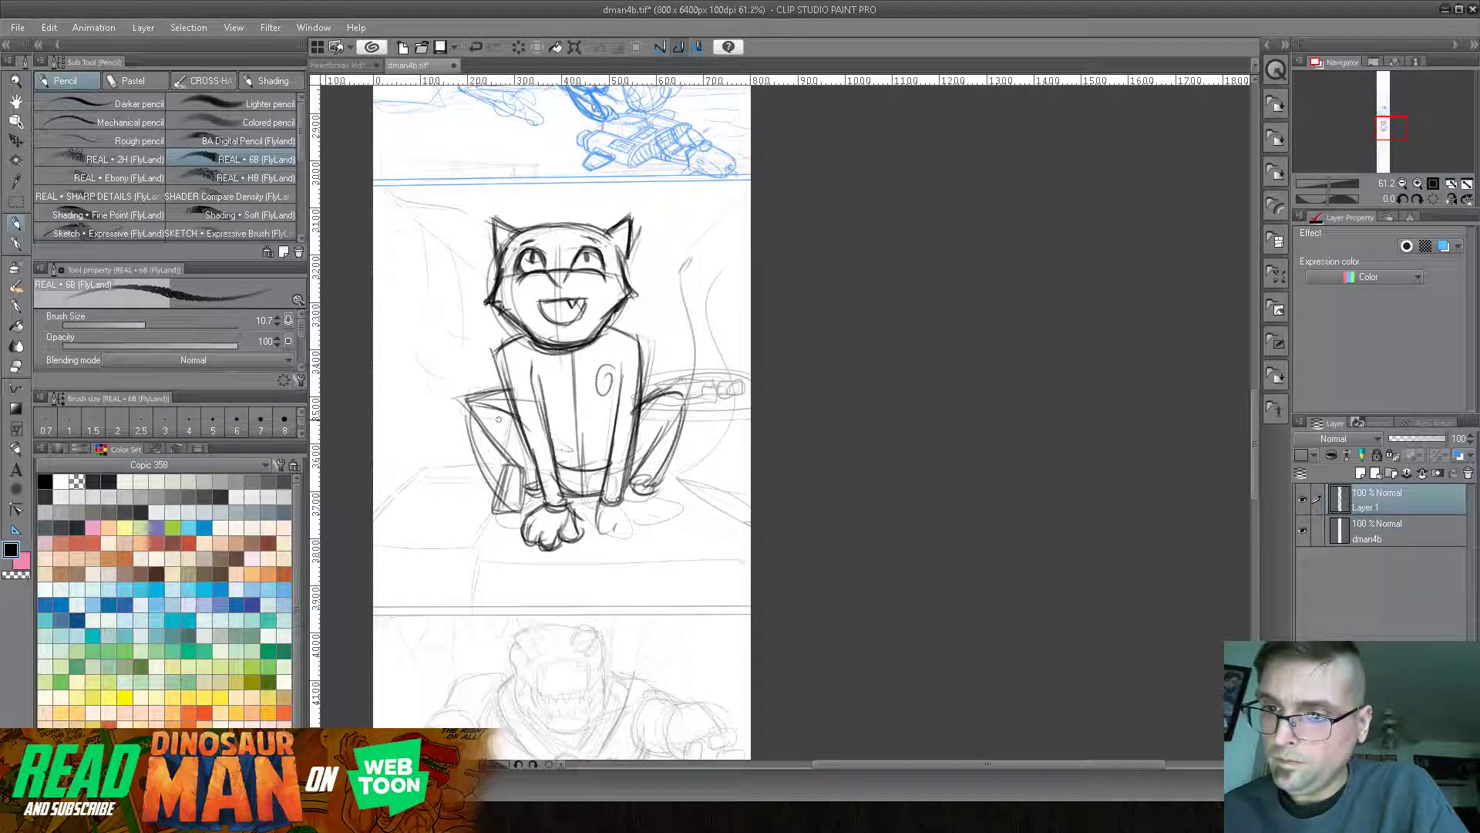
mouse_move(455, 250)
mouse_down()
mouse_move(444, 347)
mouse_move(491, 387)
mouse_up()
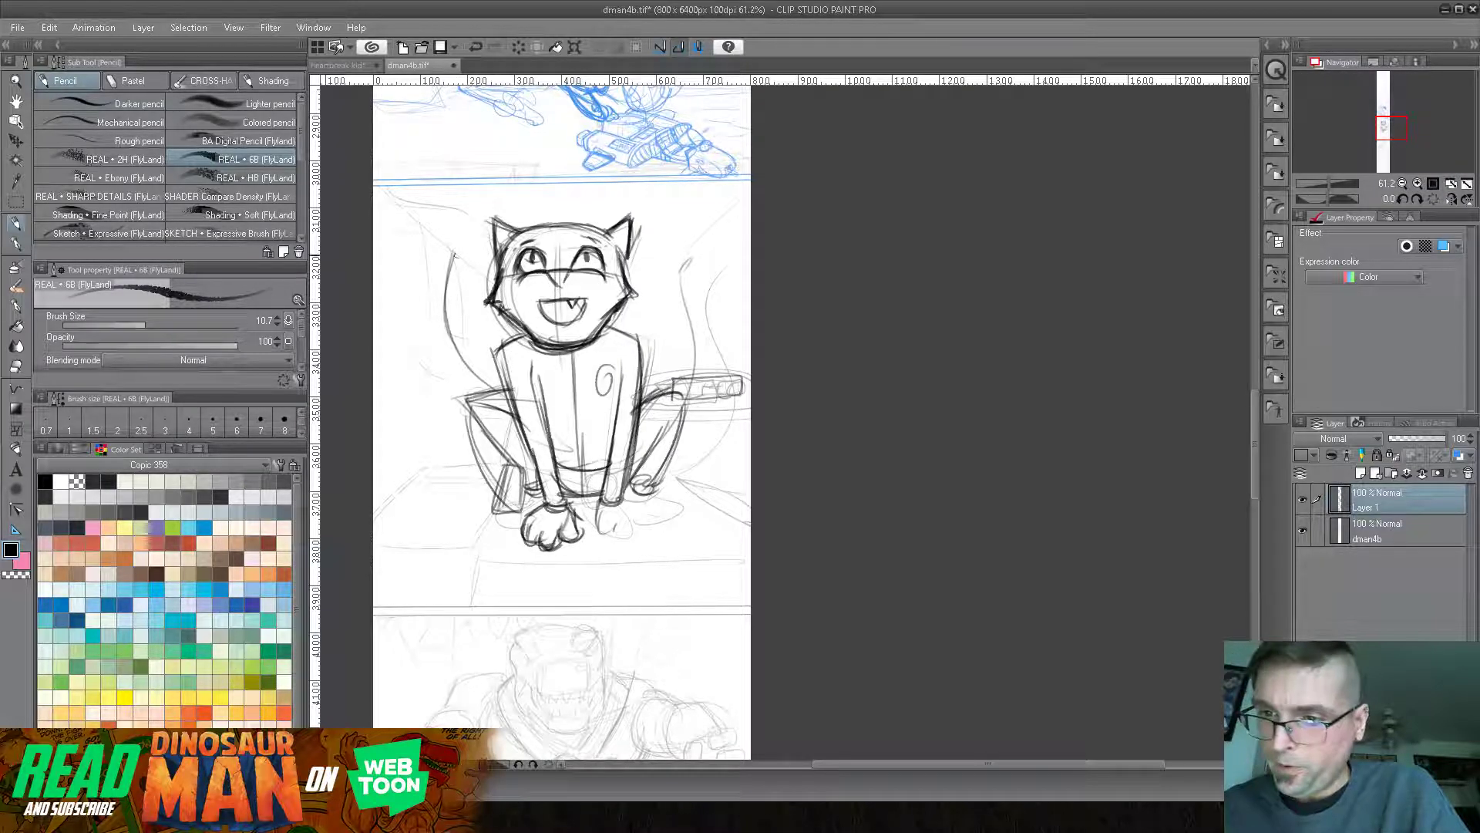
mouse_move(441, 281)
mouse_down()
mouse_move(451, 245)
mouse_move(446, 308)
mouse_move(465, 357)
mouse_move(496, 378)
mouse_up()
drag(455, 328, 502, 383)
drag(450, 242, 438, 349)
mouse_move(447, 276)
mouse_down()
mouse_move(439, 351)
mouse_move(464, 373)
mouse_up()
mouse_move(441, 322)
mouse_down()
mouse_move(492, 395)
mouse_move(447, 248)
mouse_up()
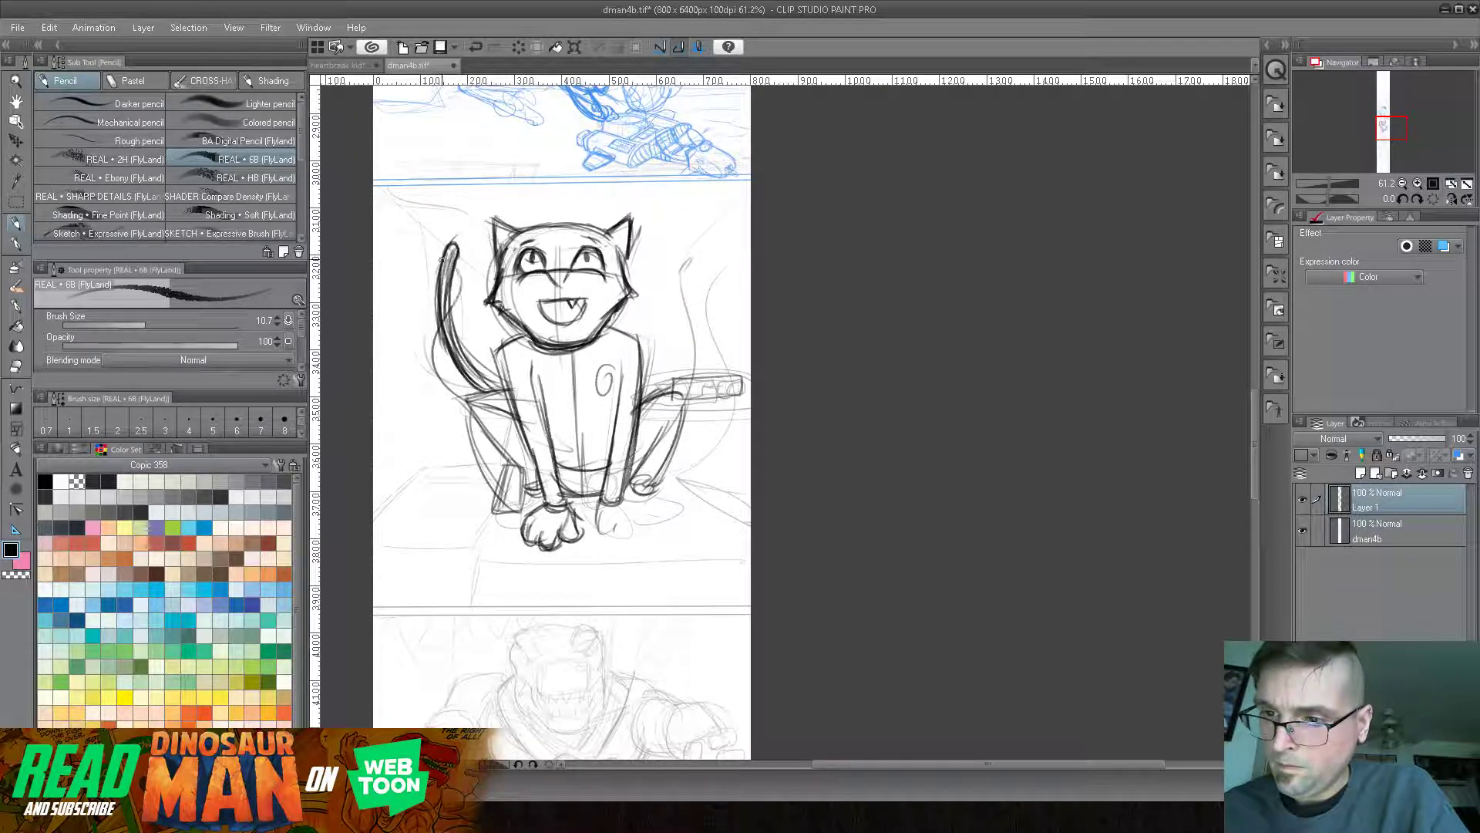
key(e)
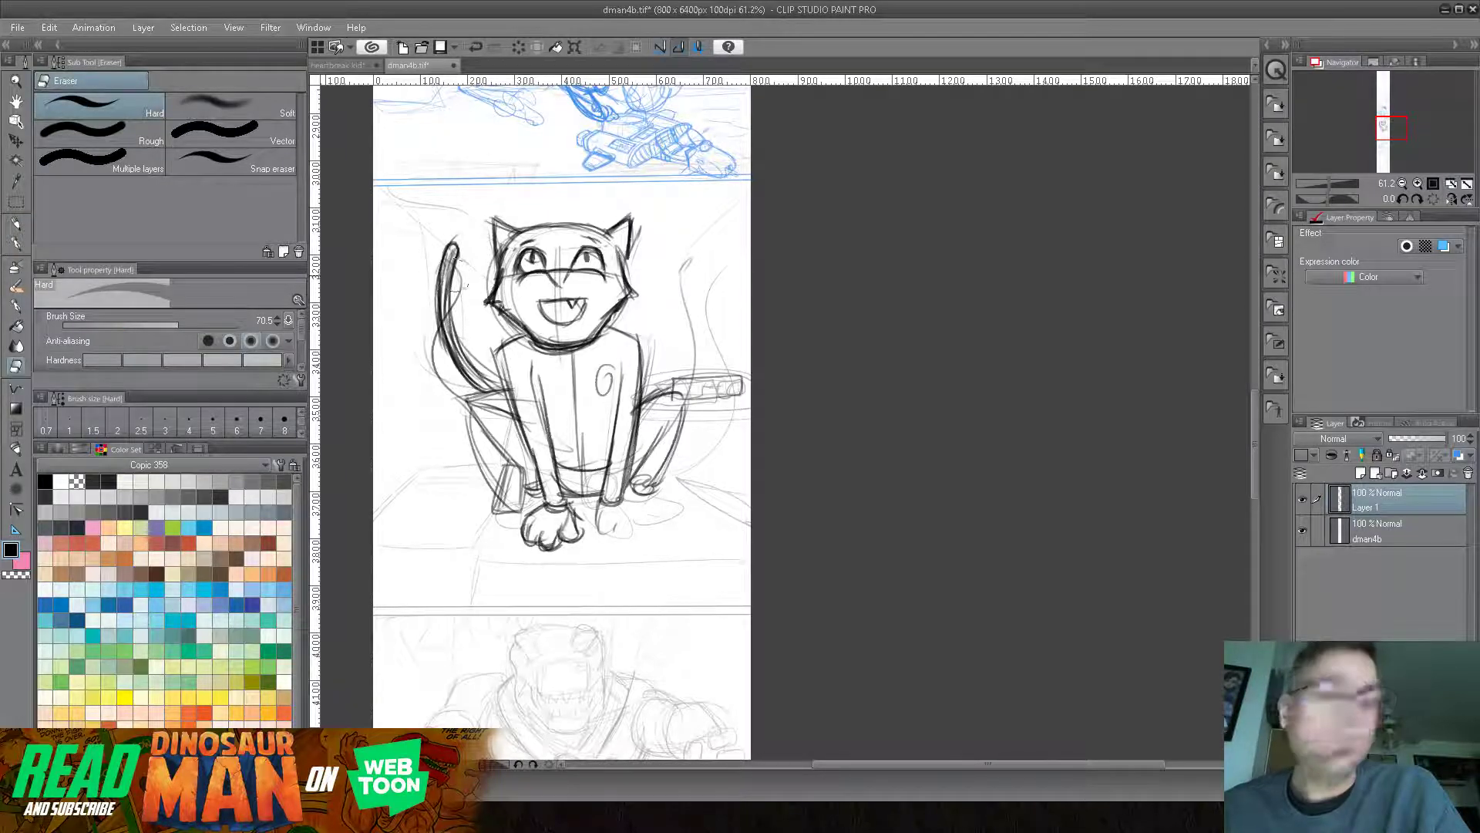
mouse_move(450, 232)
mouse_down()
mouse_move(449, 363)
mouse_move(479, 375)
mouse_up()
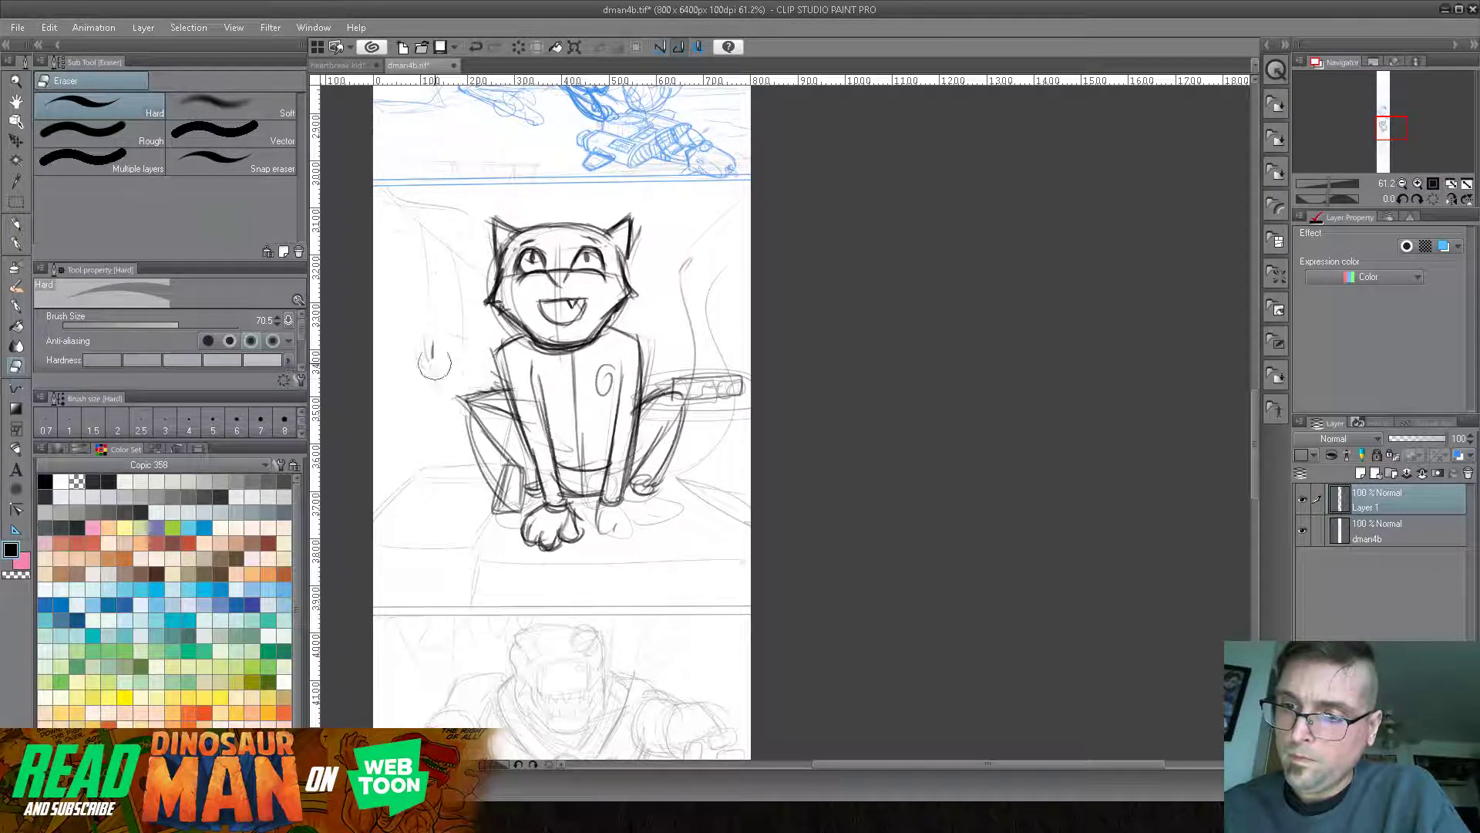
- Pencil an S-curved tail with a hooked tip behind the haunch on the viewer's left and darken the opposite foreleg
click(16, 224)
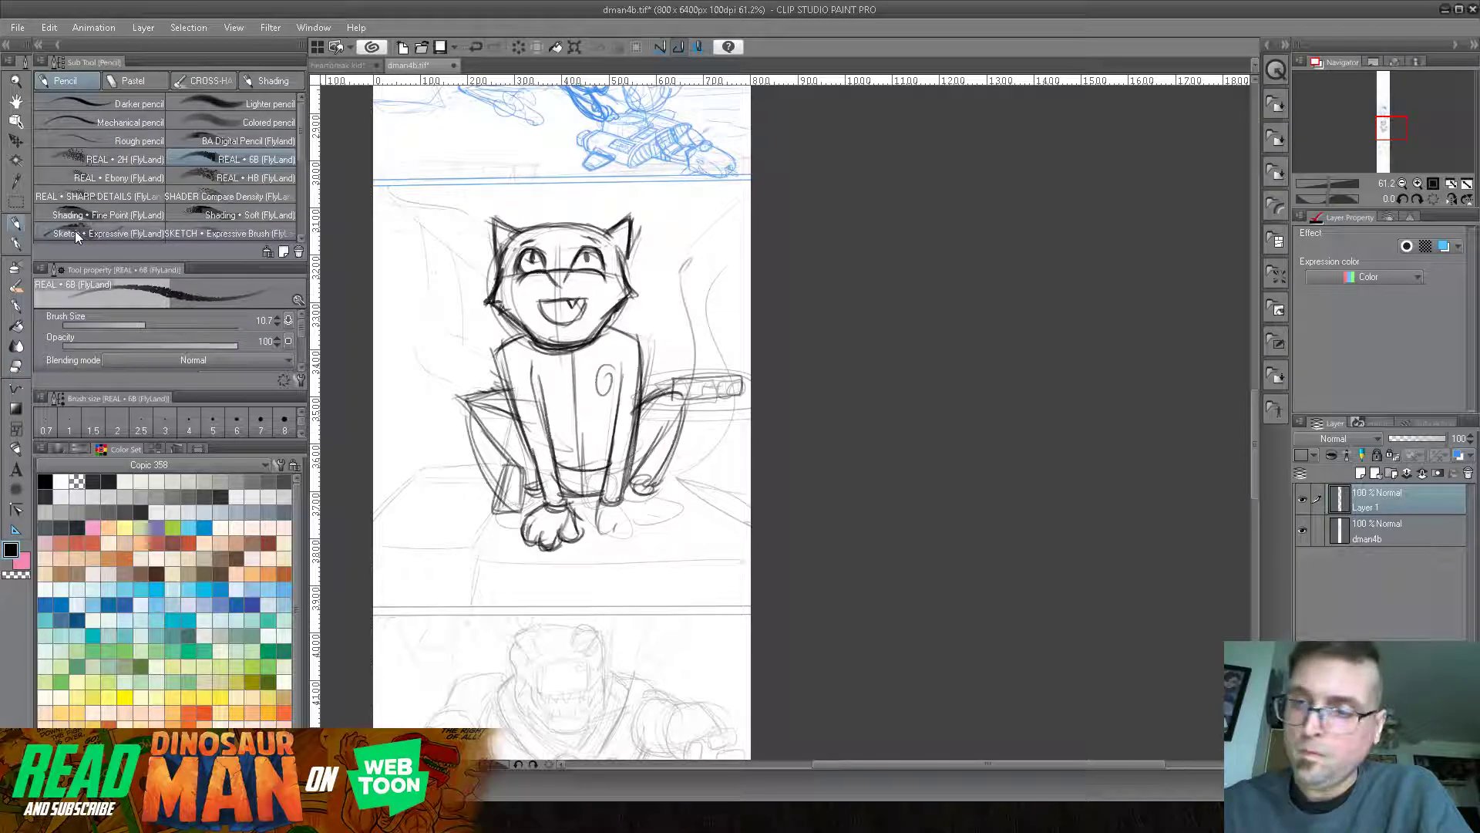
mouse_move(409, 256)
mouse_down()
mouse_move(463, 318)
mouse_move(461, 424)
mouse_up()
mouse_move(455, 353)
mouse_down()
mouse_move(484, 438)
mouse_move(517, 443)
mouse_up()
mouse_move(461, 356)
mouse_down()
mouse_move(417, 253)
mouse_move(451, 284)
mouse_move(446, 357)
mouse_up()
drag(454, 325, 434, 407)
mouse_move(447, 354)
mouse_down()
mouse_move(443, 422)
mouse_move(435, 388)
mouse_move(446, 422)
mouse_move(480, 453)
mouse_up()
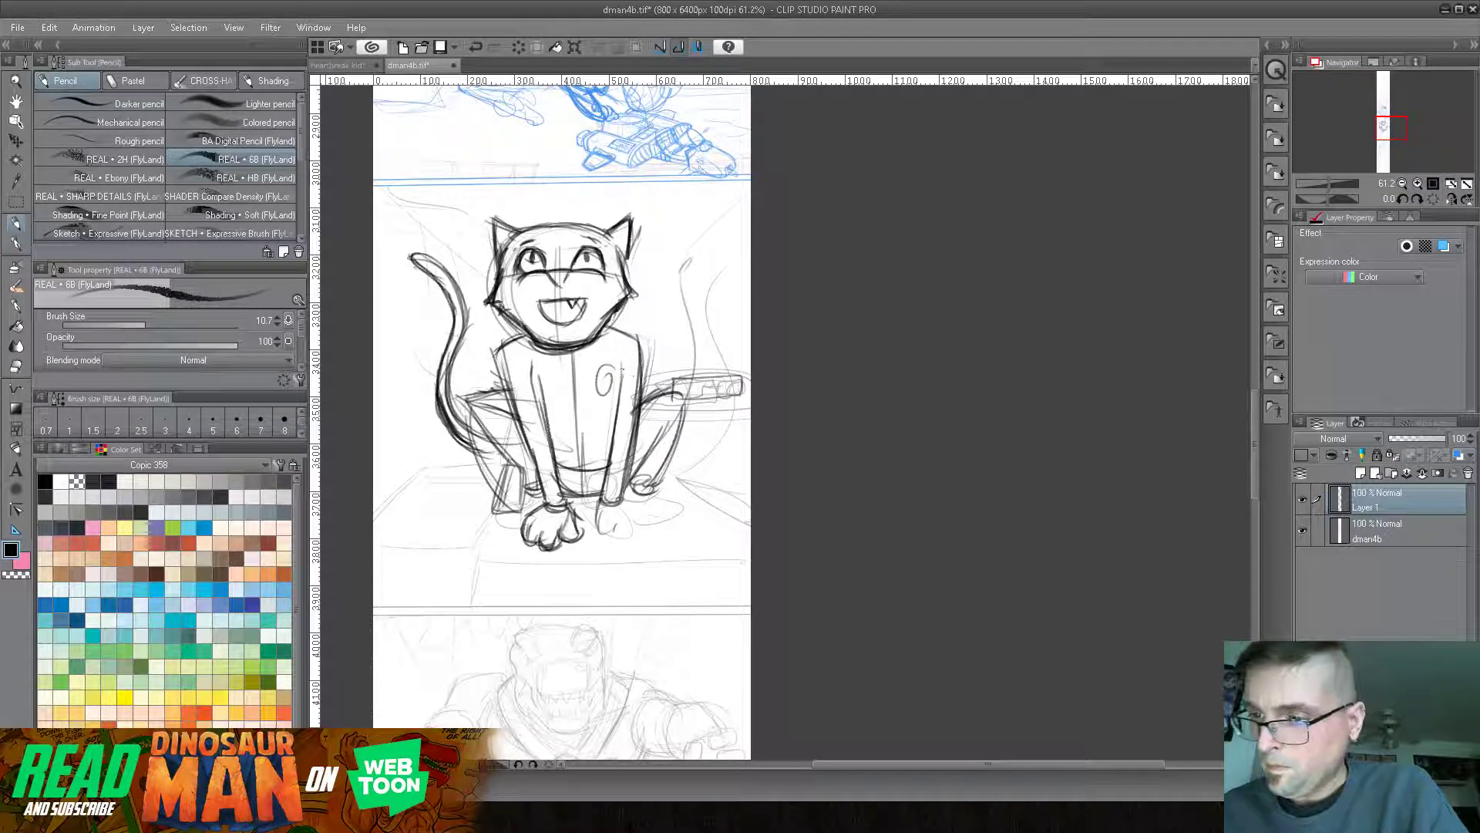
drag(623, 372, 605, 503)
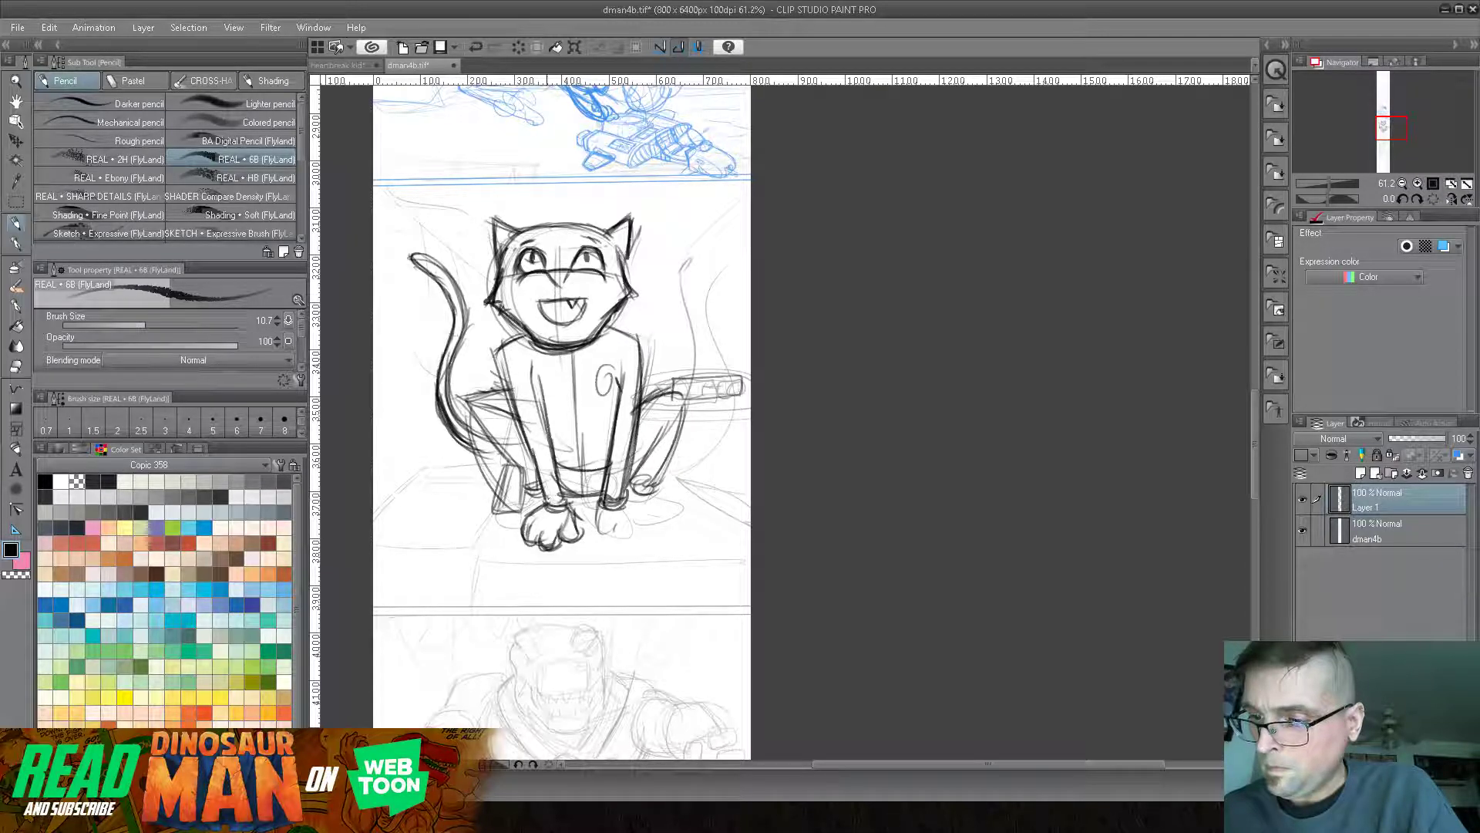
- Strengthen the cat's foreleg lines and pencil the front and hind paws on the viewer's right
drag(532, 372, 556, 490)
drag(623, 366, 604, 482)
mouse_move(664, 418)
mouse_down()
mouse_move(639, 497)
mouse_move(642, 523)
mouse_move(658, 488)
mouse_move(648, 529)
mouse_up()
drag(657, 490, 678, 518)
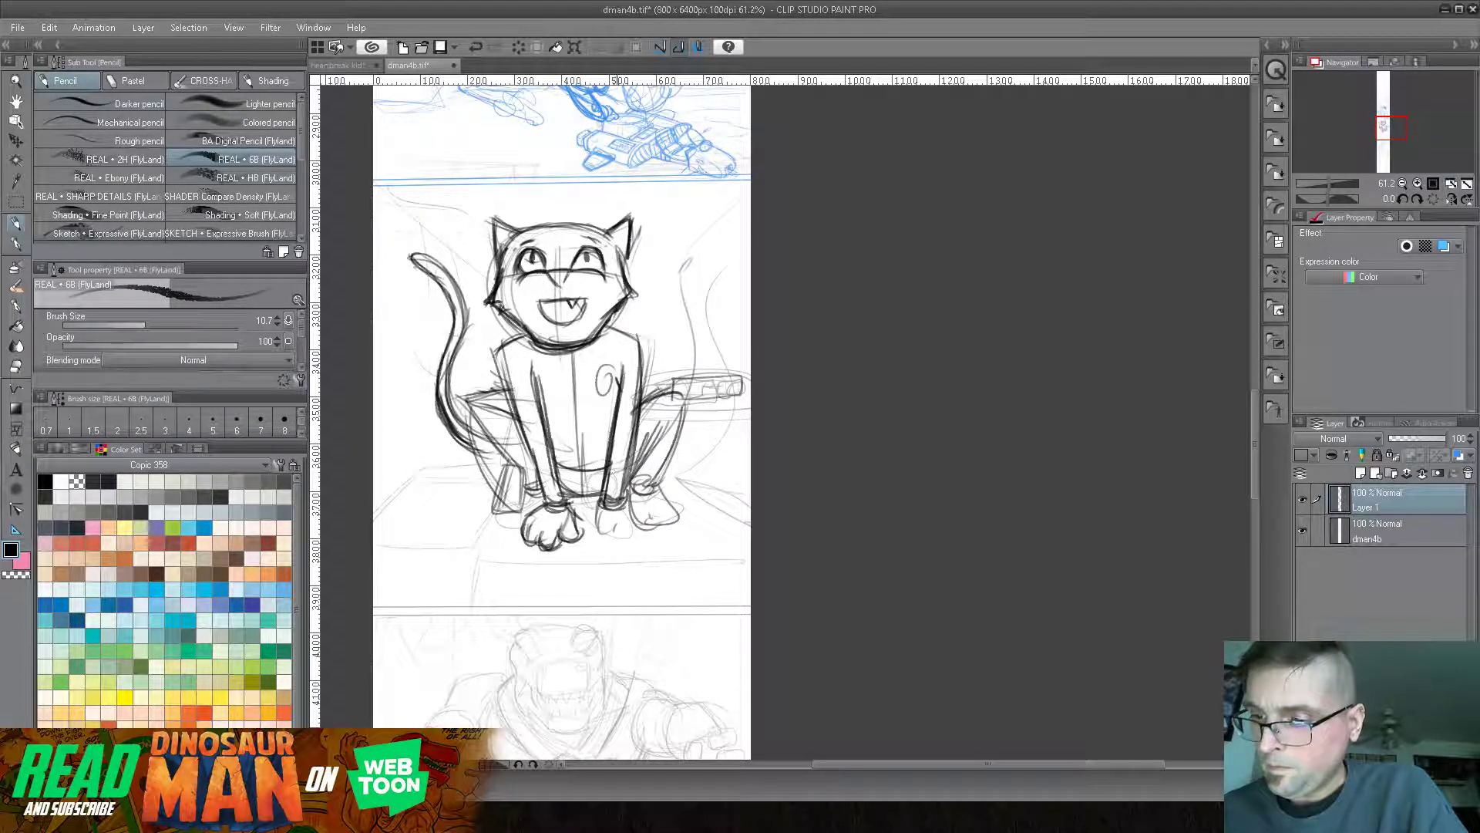
mouse_move(628, 513)
mouse_down()
mouse_move(641, 532)
mouse_move(626, 551)
mouse_move(648, 518)
mouse_move(628, 541)
mouse_up()
drag(647, 529, 633, 536)
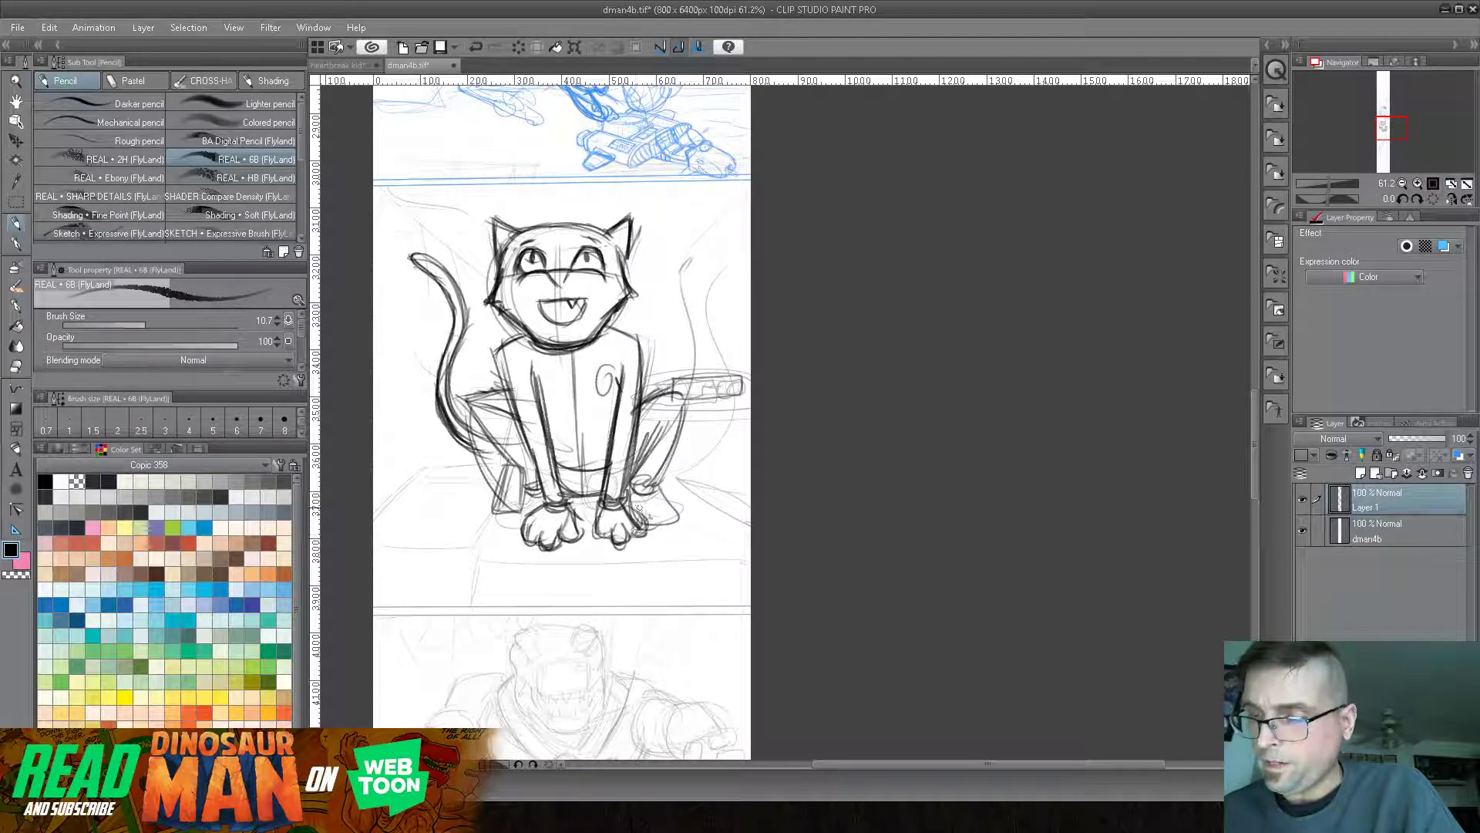
- Add a tongue and another fang inside the cat's mouth and darken the hind leg on the viewer's right
drag(550, 315, 569, 321)
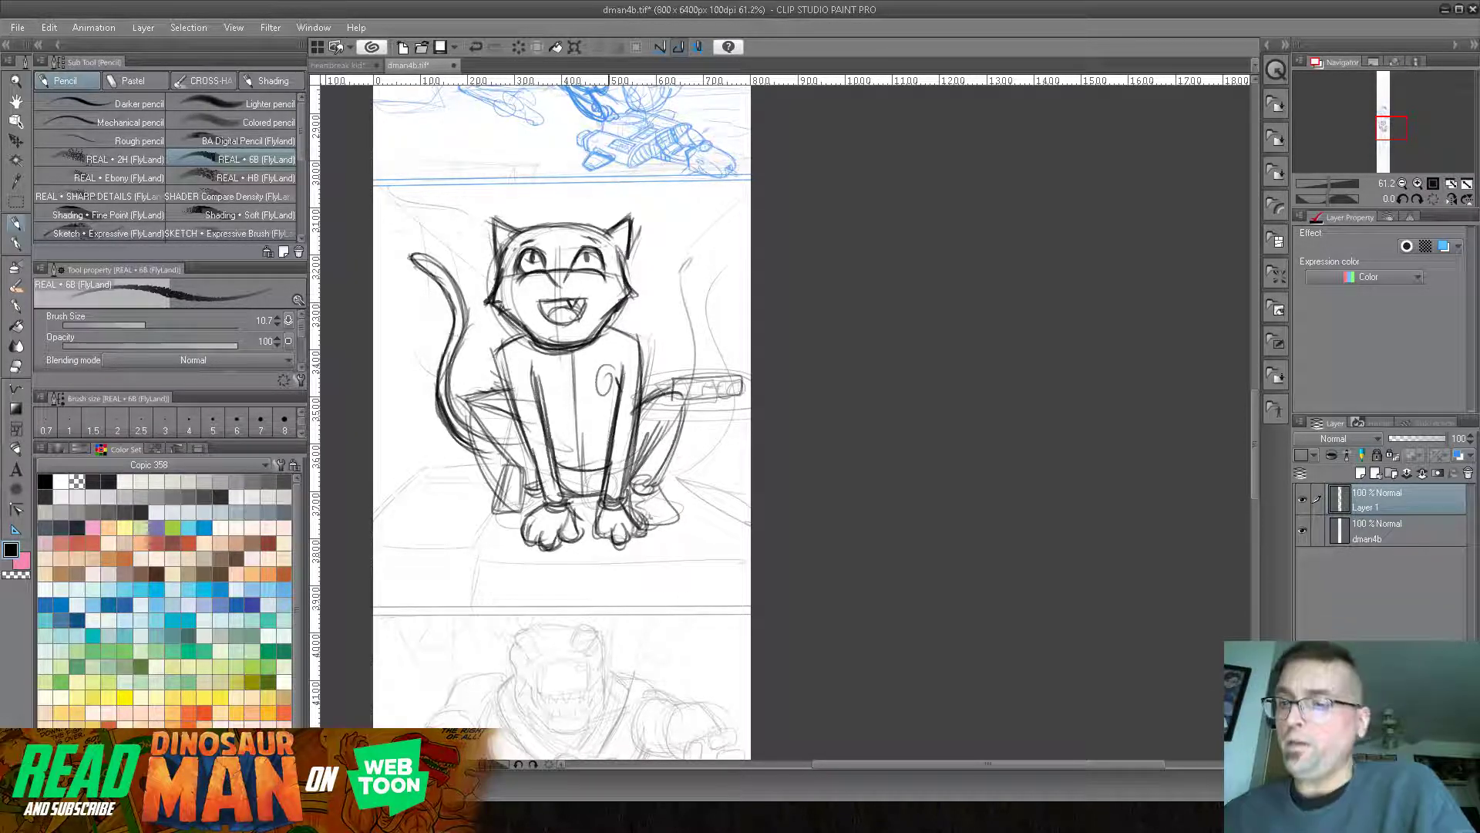
drag(684, 389, 658, 480)
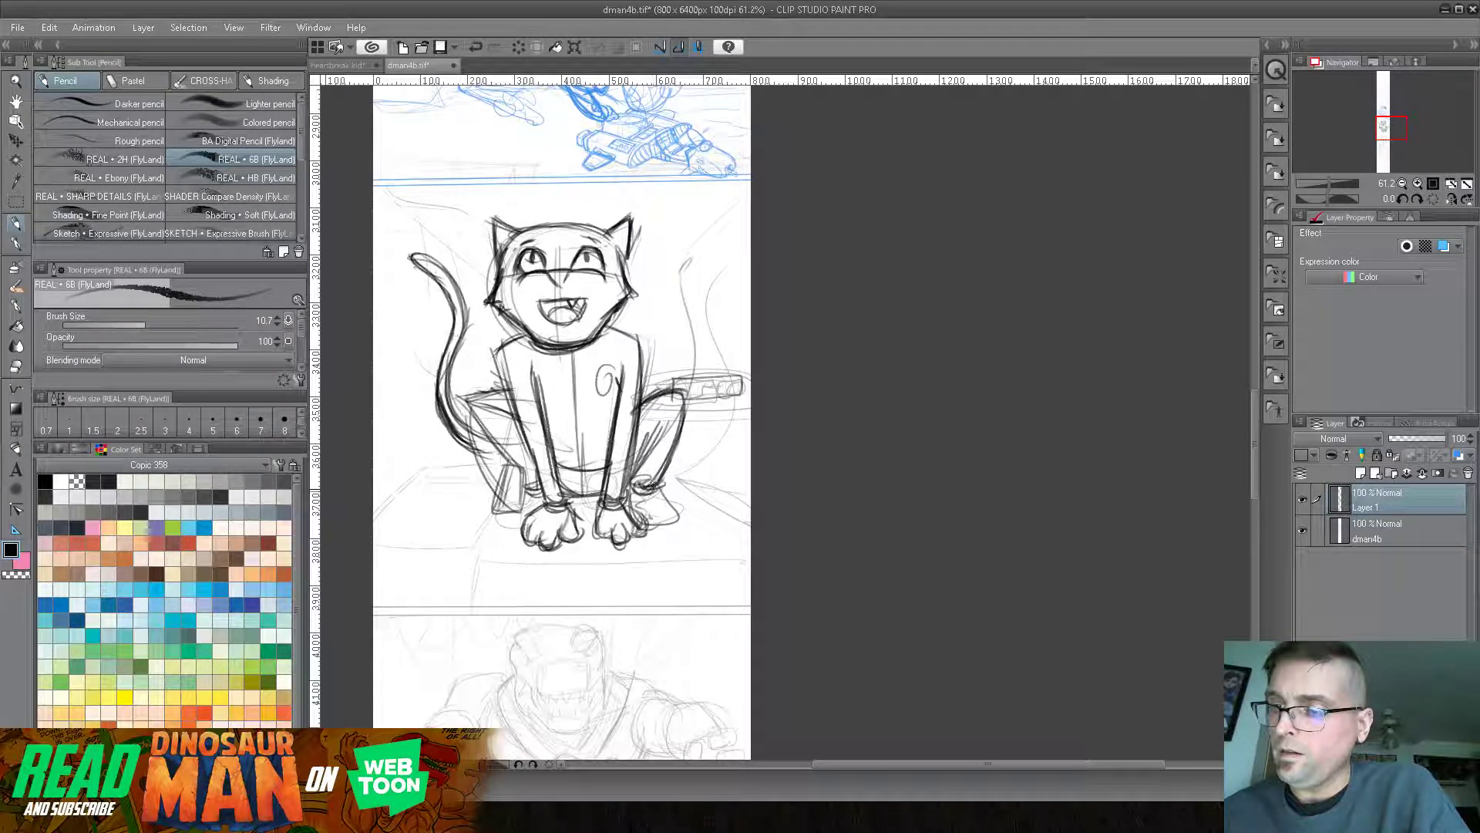
drag(669, 417, 645, 458)
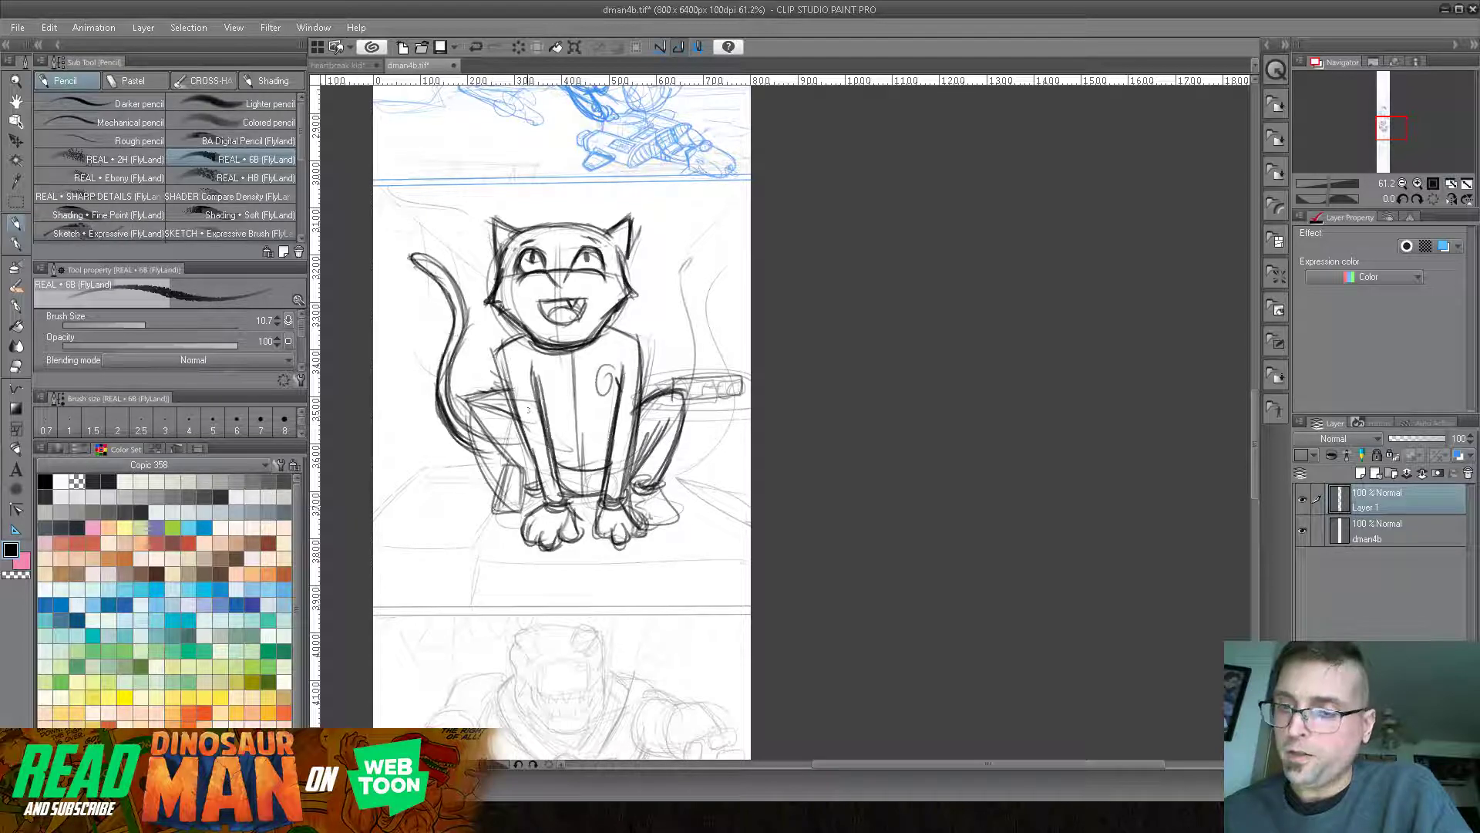
- Sketch a small tag-like shape on a line below the tail and darken the hind leg and paw on the viewer's left
mouse_move(455, 445)
mouse_down()
mouse_move(423, 494)
mouse_move(428, 531)
mouse_up()
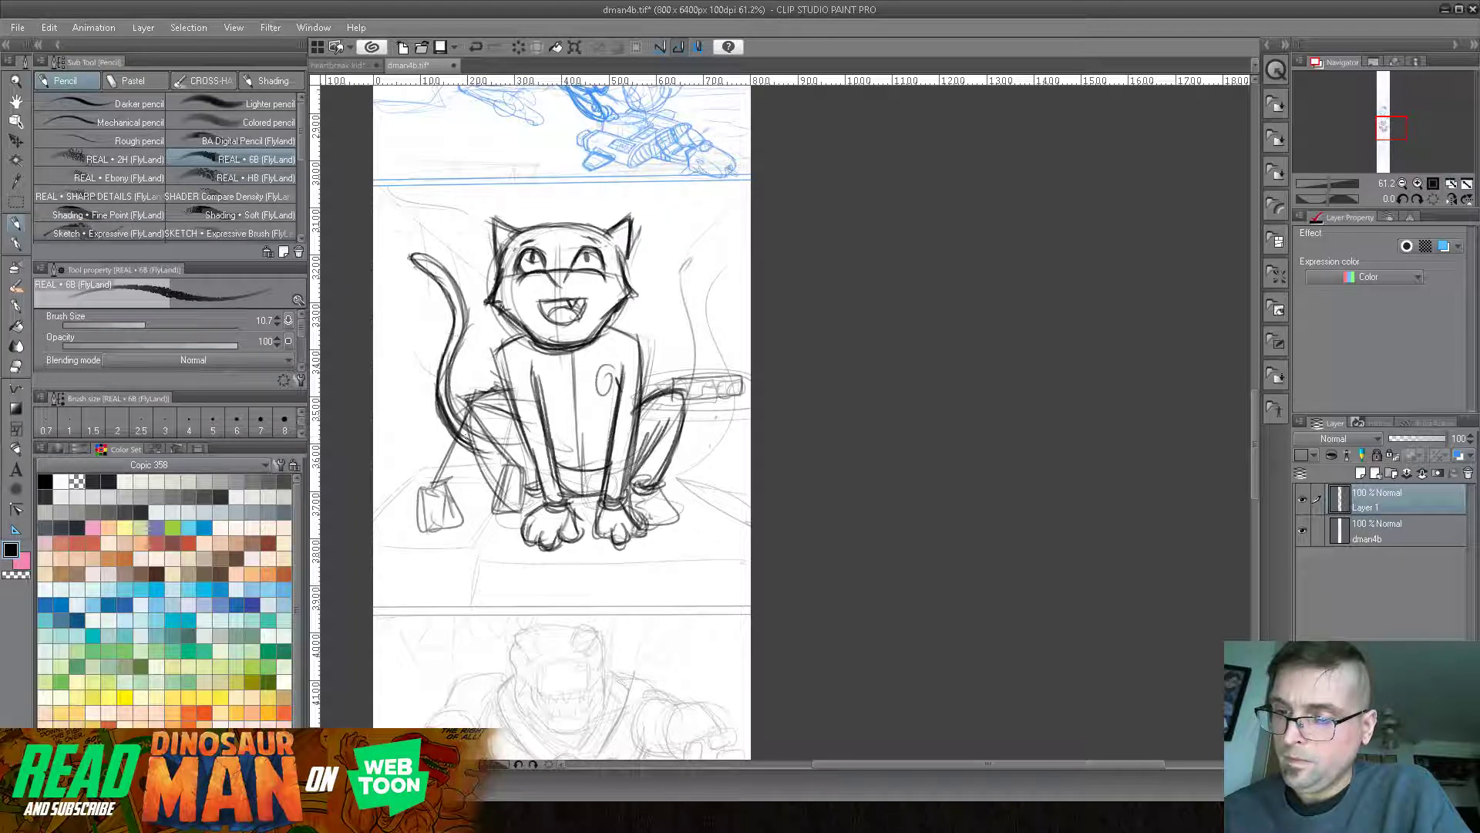
drag(467, 404, 510, 396)
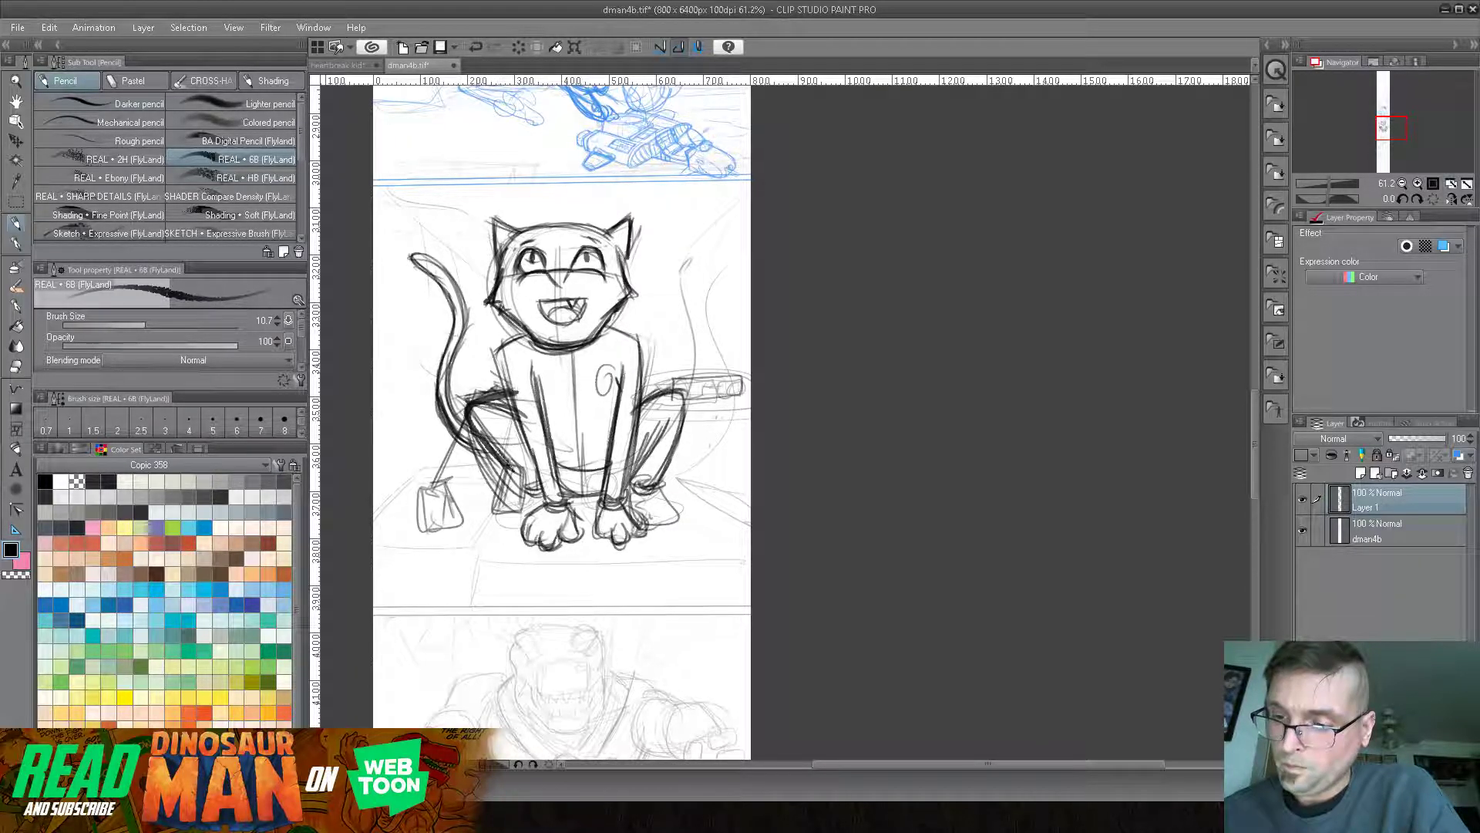
mouse_move(527, 487)
mouse_down()
mouse_move(549, 493)
mouse_move(490, 513)
mouse_move(526, 491)
mouse_move(502, 528)
mouse_up()
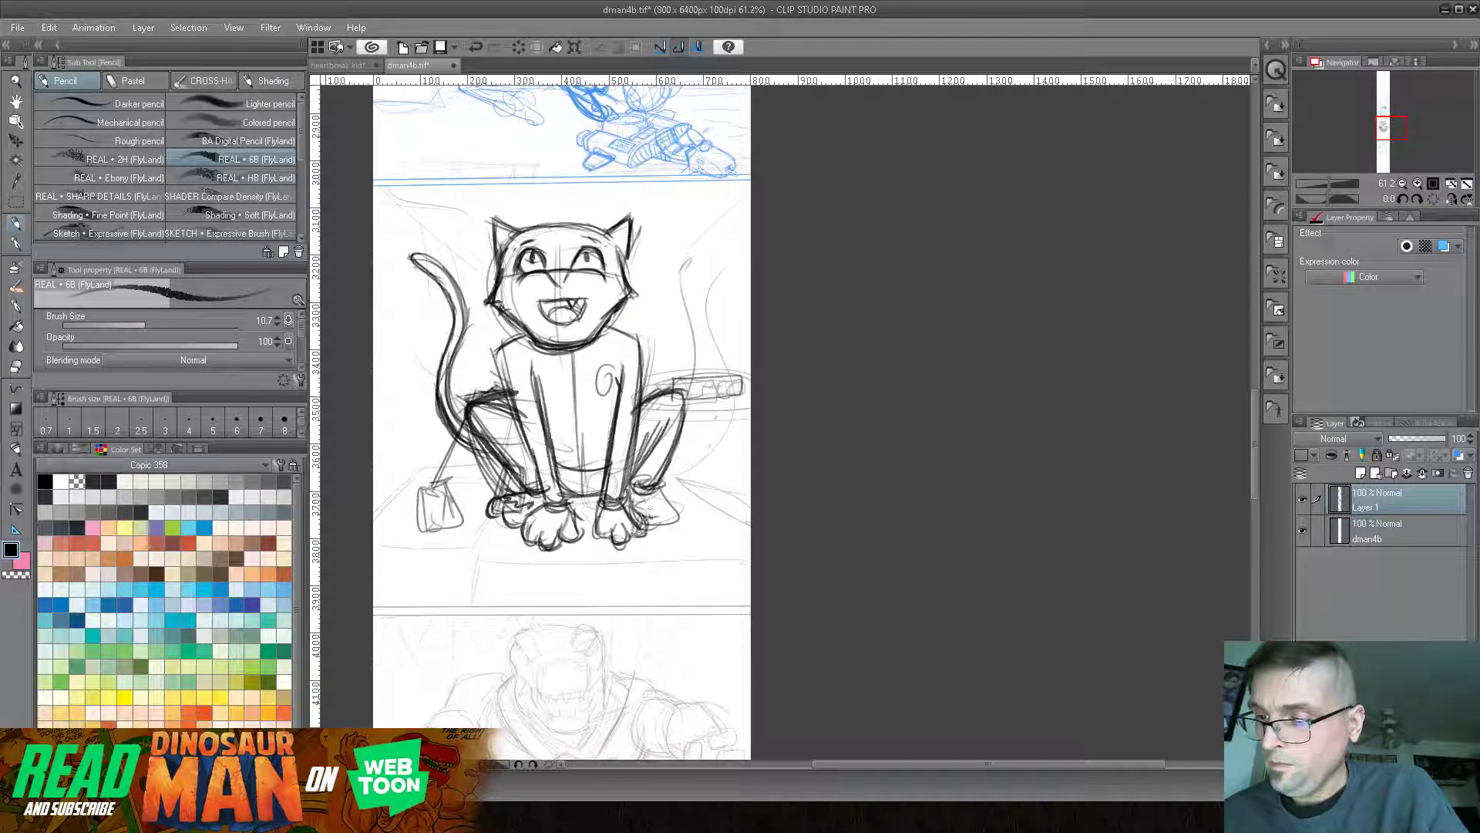
- Pencil the toes of the hind paw on the viewer's right and hatch a shadow between and under the front paws
mouse_move(655, 488)
mouse_down()
mouse_move(674, 494)
mouse_move(648, 500)
mouse_up()
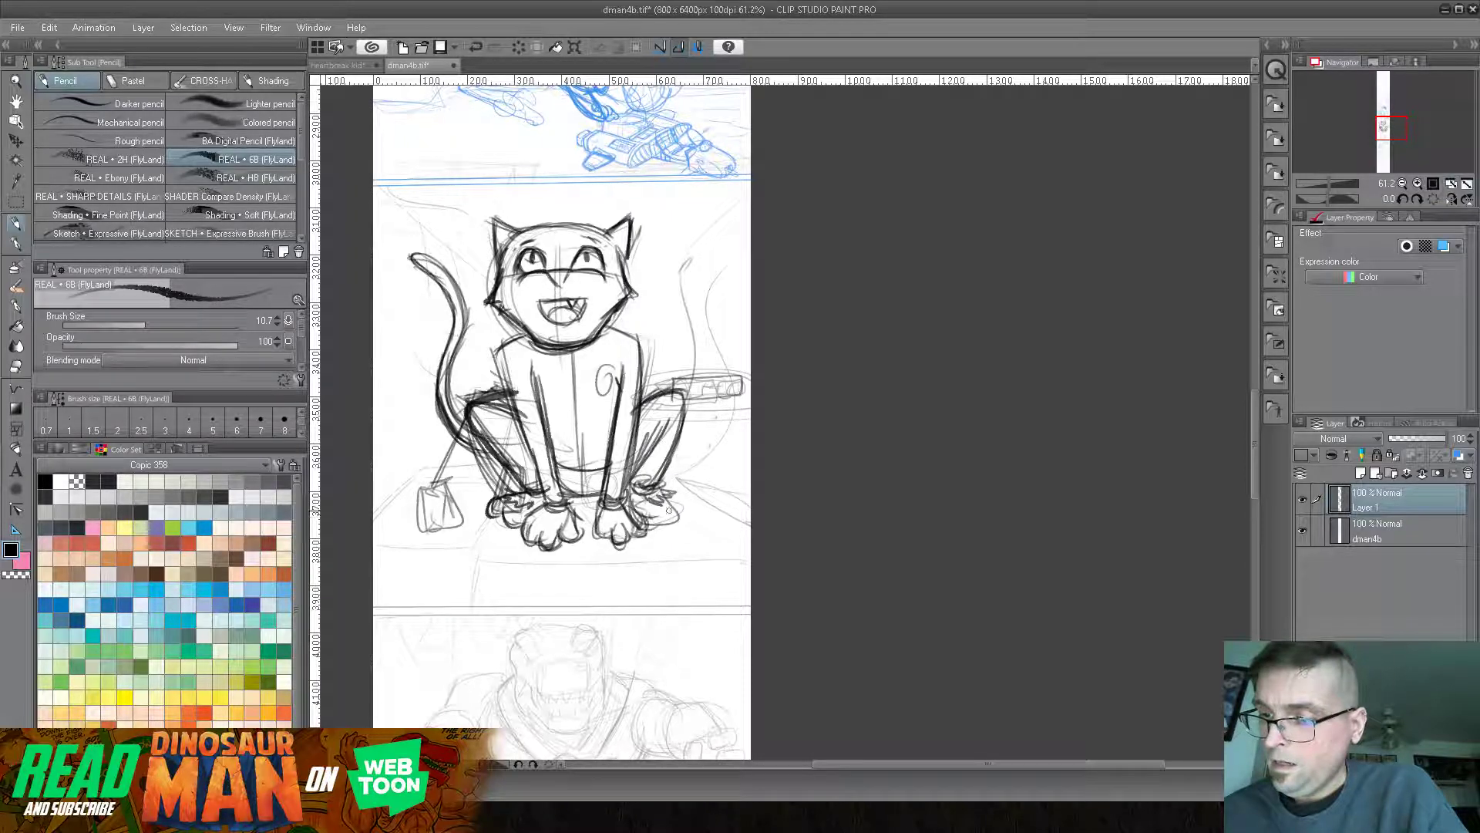
mouse_move(669, 488)
mouse_down()
mouse_move(689, 512)
mouse_move(675, 487)
mouse_up()
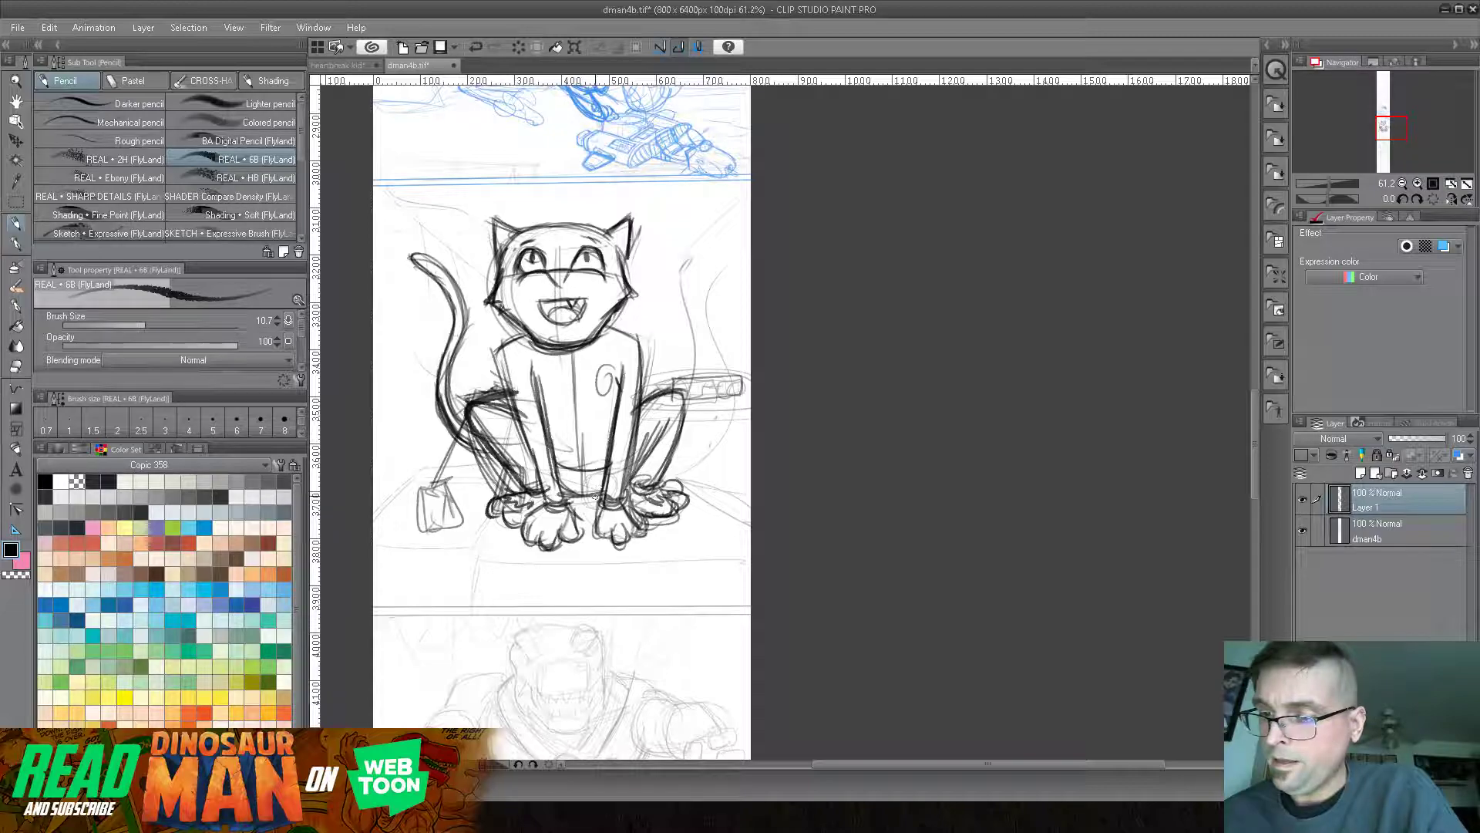
mouse_move(574, 521)
mouse_down()
mouse_move(598, 549)
mouse_move(626, 543)
mouse_up()
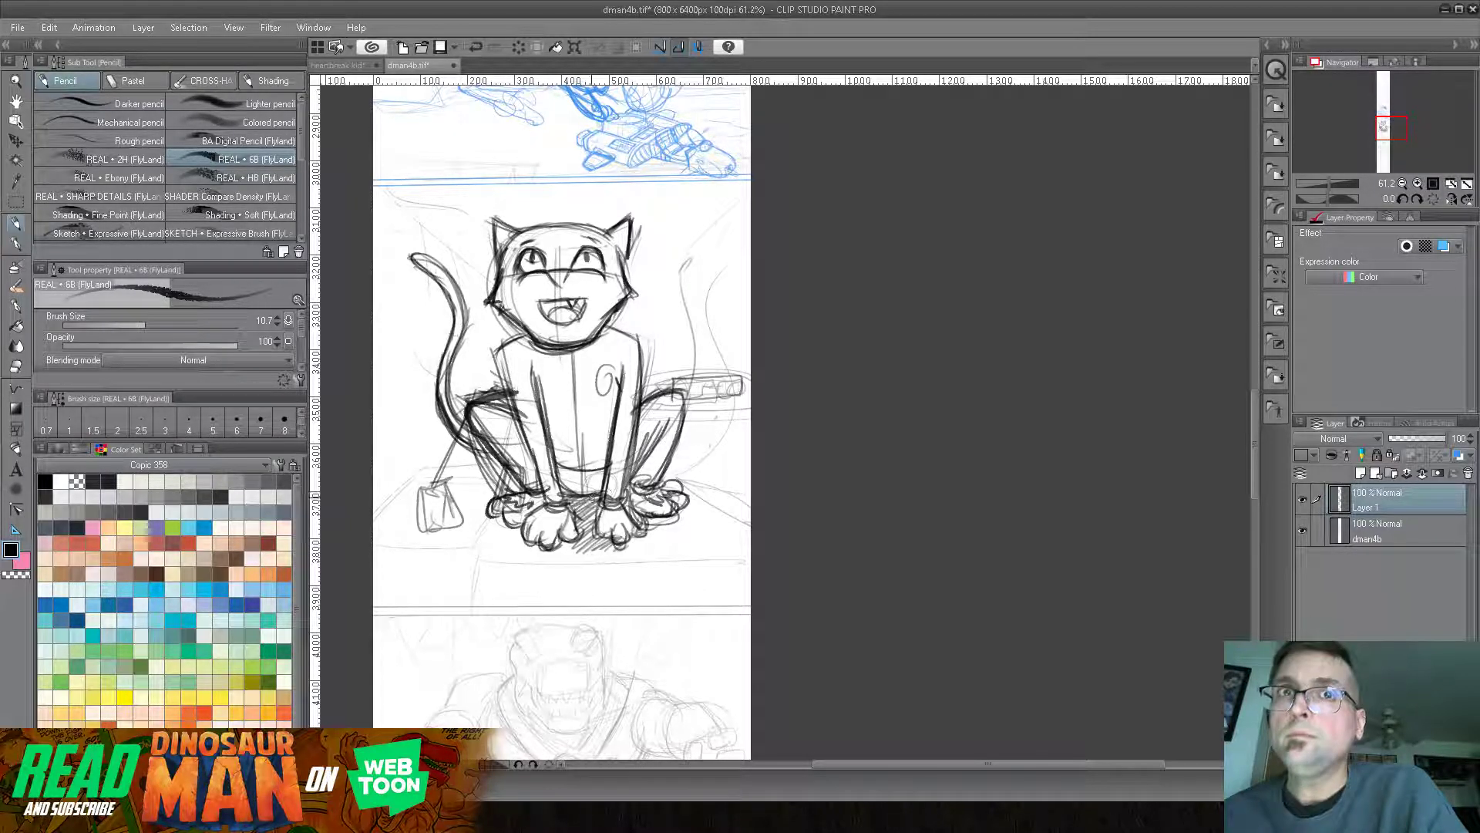
- Pencil the back and front edges of the ledge on the viewer's left of the cat
mouse_move(505, 541)
mouse_down()
mouse_move(481, 529)
mouse_move(457, 612)
mouse_up()
drag(454, 466, 373, 520)
drag(610, 451, 665, 402)
- Redraw the cat's ears slightly taller with darker outlines and strengthen the curve across the top of its head
drag(1329, 184, 1333, 183)
drag(694, 347, 854, 544)
click(1333, 185)
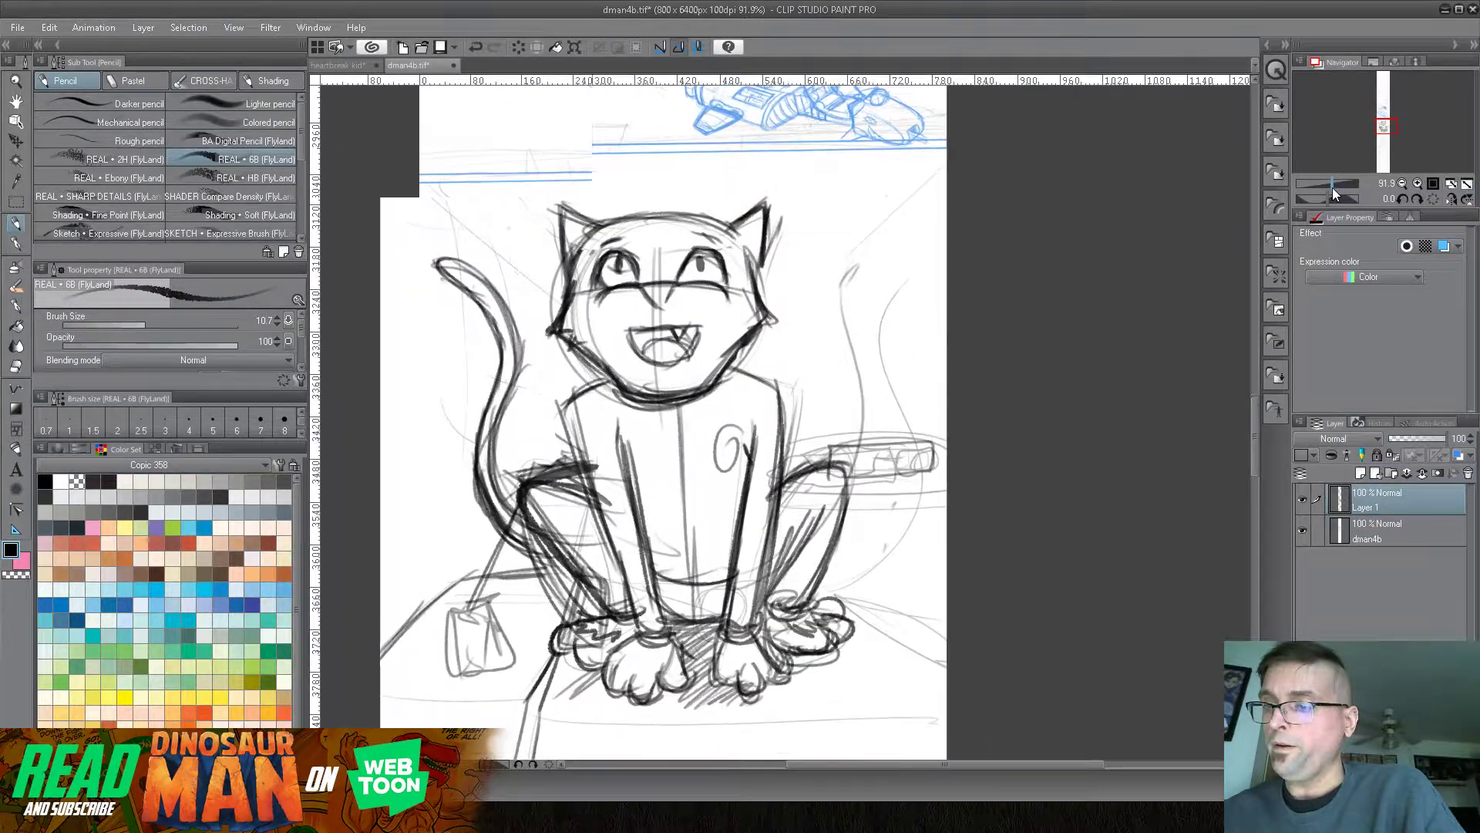
drag(745, 335, 730, 276)
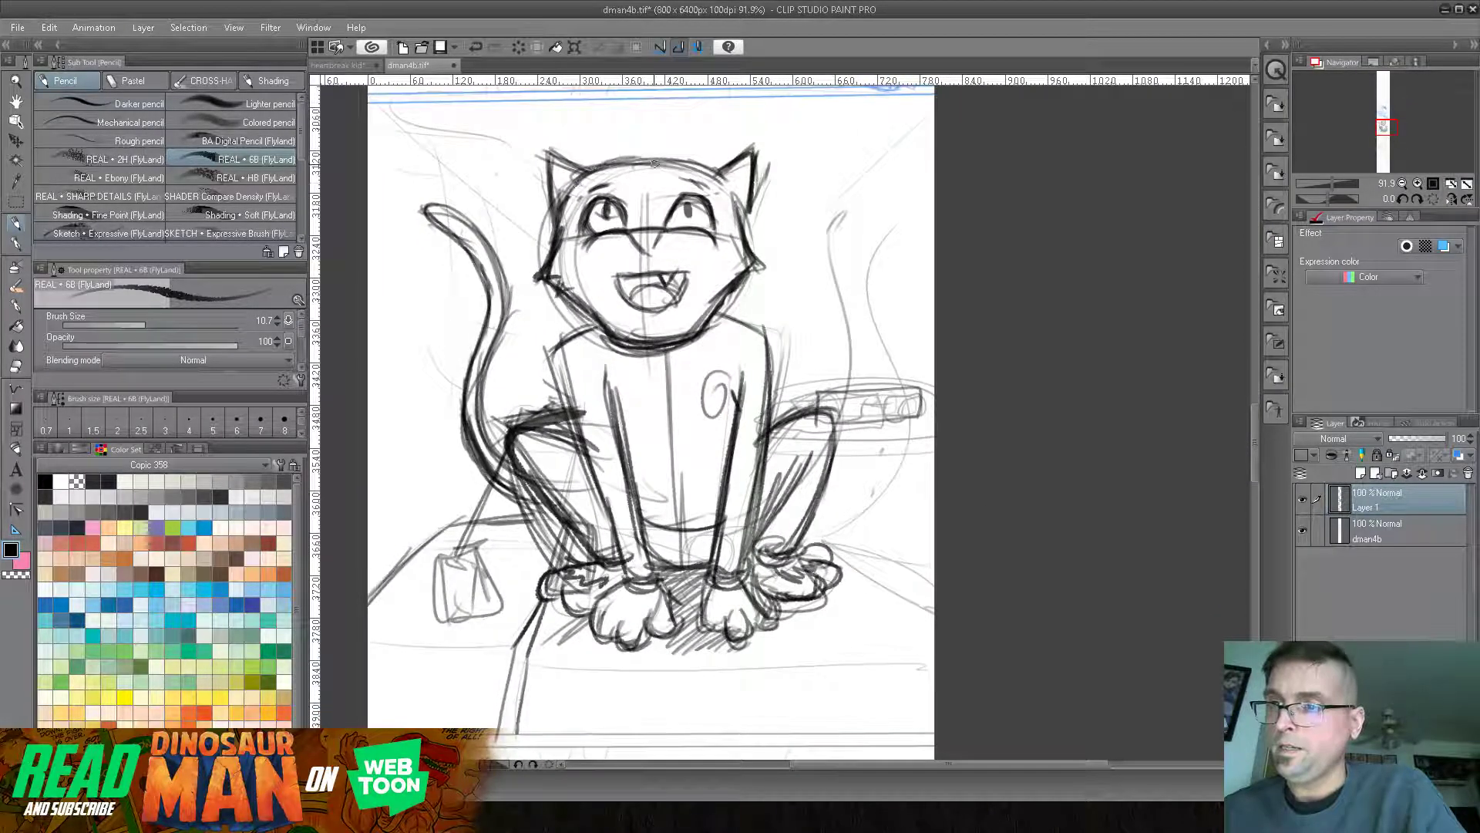
mouse_move(557, 153)
mouse_down()
mouse_move(546, 240)
mouse_move(539, 140)
mouse_up()
drag(757, 128, 748, 239)
mouse_move(752, 179)
mouse_down()
mouse_move(740, 245)
mouse_move(756, 126)
mouse_move(713, 165)
mouse_move(623, 150)
mouse_up()
drag(768, 370, 756, 422)
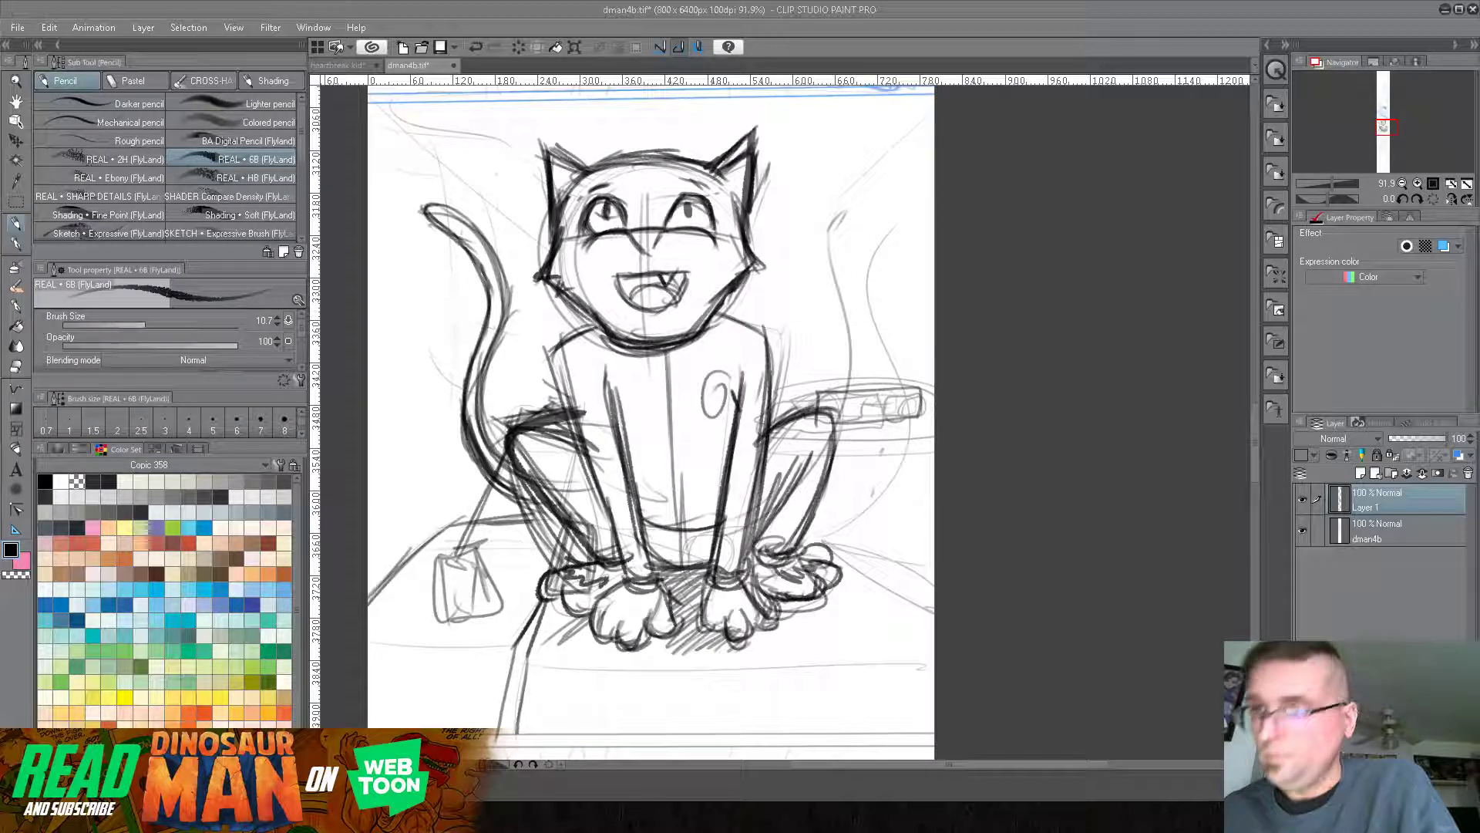
- Thicken the edges of both ears and add short zigzag stripes to the cat's forehead
mouse_move(569, 156)
mouse_down()
mouse_move(546, 142)
mouse_move(545, 182)
mouse_up()
mouse_move(722, 160)
mouse_down()
mouse_move(762, 138)
mouse_move(740, 181)
mouse_move(752, 205)
mouse_up()
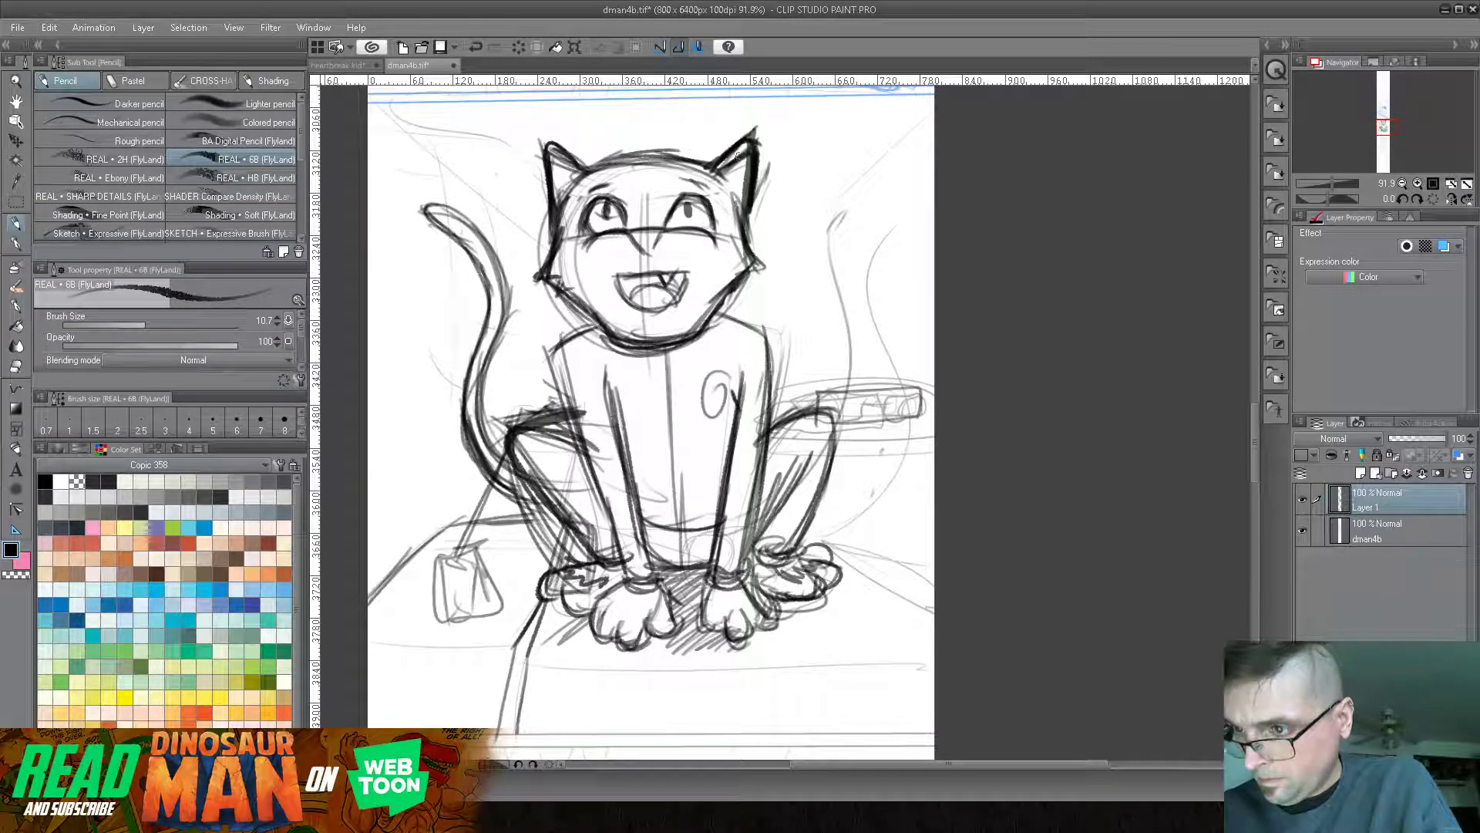
mouse_move(621, 163)
mouse_down()
mouse_move(635, 193)
mouse_move(661, 190)
mouse_up()
drag(668, 165, 677, 182)
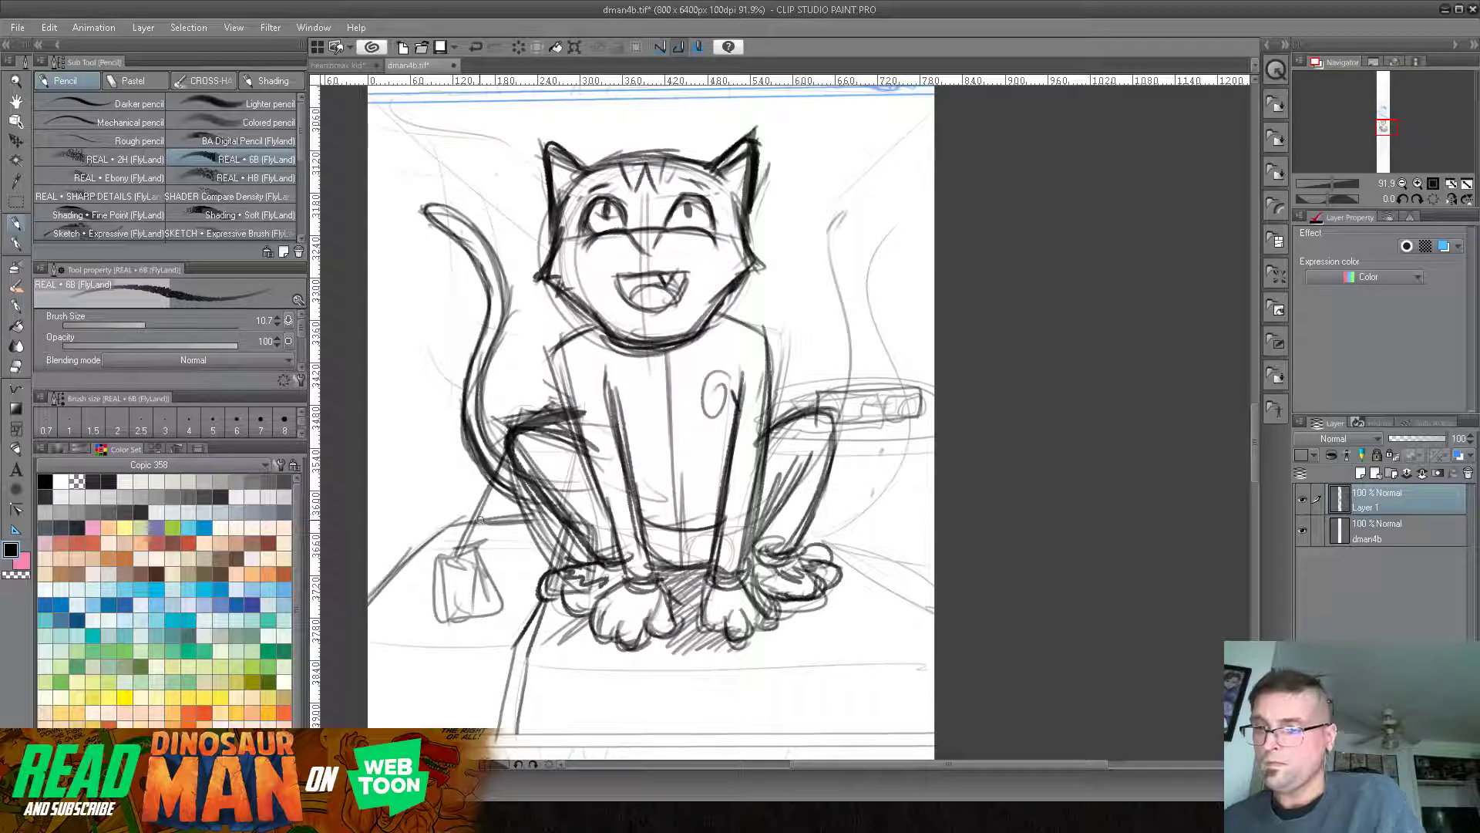
- Pencil the ledge's back edge and darken its sloping side edge on the viewer's right of the cat
drag(904, 512, 803, 515)
mouse_move(881, 513)
mouse_down()
mouse_move(786, 518)
mouse_move(935, 568)
mouse_up()
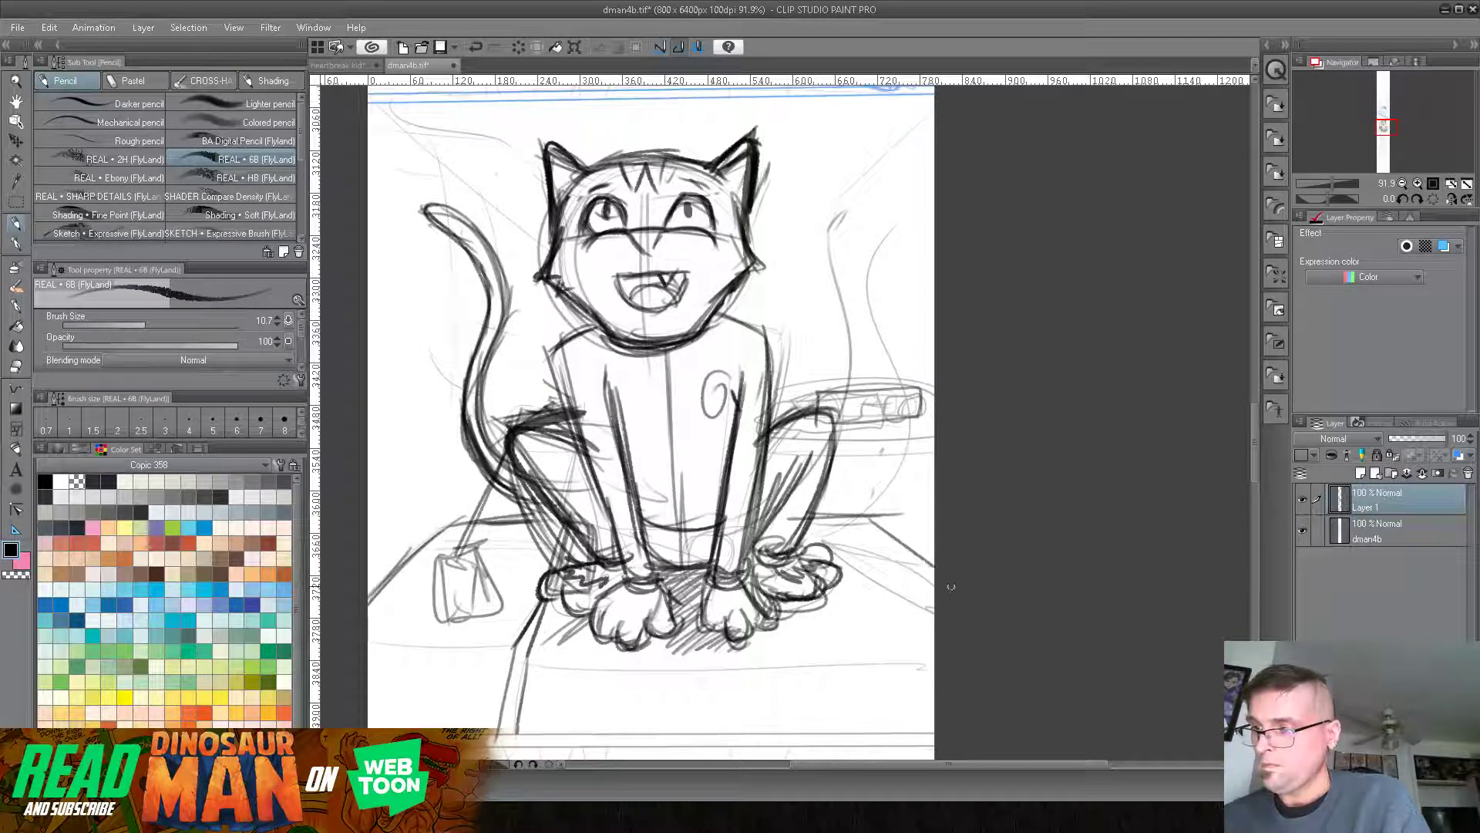
drag(870, 529, 932, 565)
mouse_move(790, 518)
mouse_down()
mouse_move(862, 517)
mouse_move(933, 576)
mouse_up()
drag(853, 504, 914, 564)
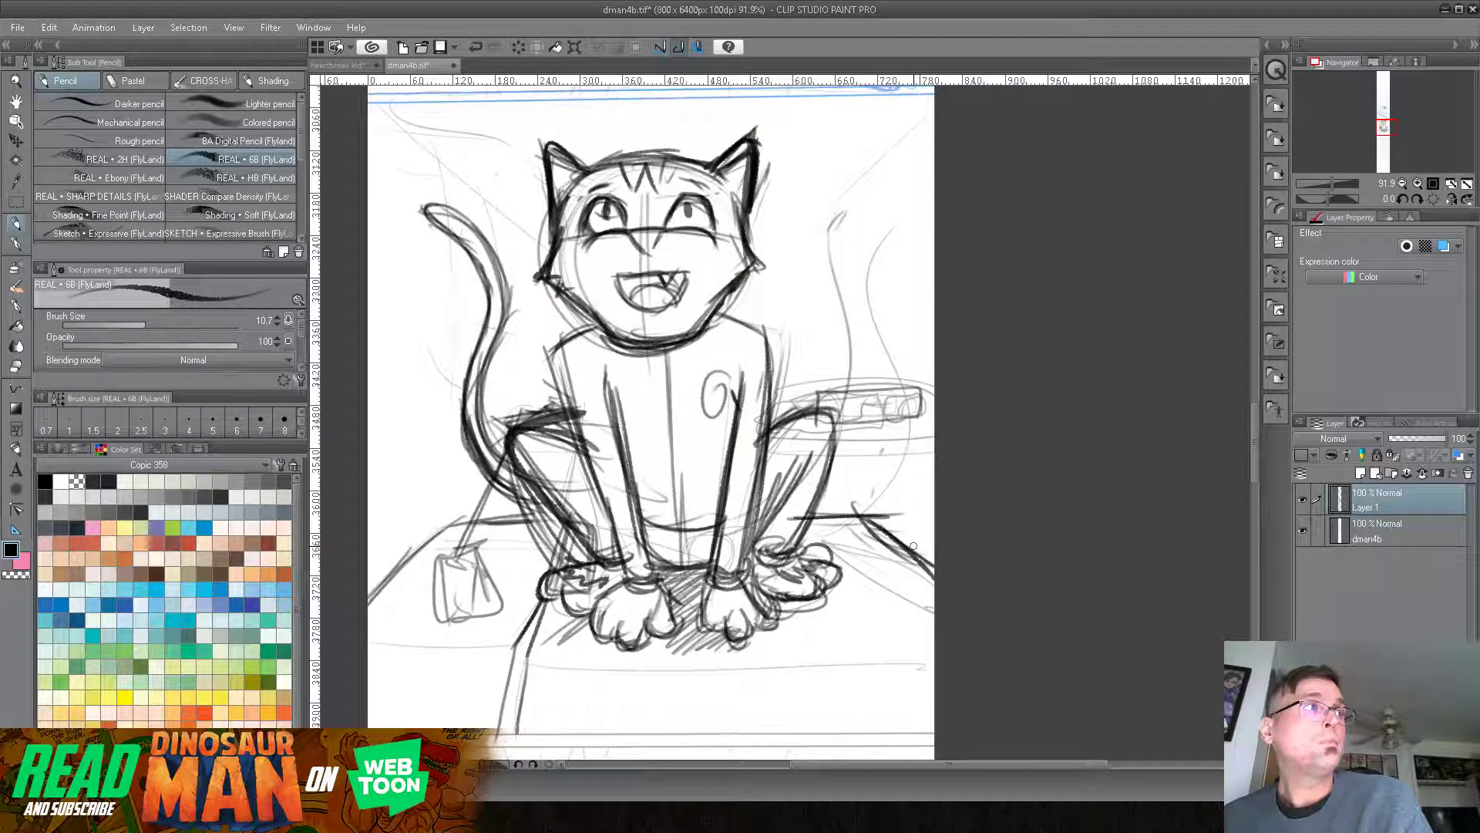
- Extend the ledge's front corner, add short horizontal lines across the foreground, and fill the wedge beside the sloping edge with dark shading
drag(837, 502, 844, 441)
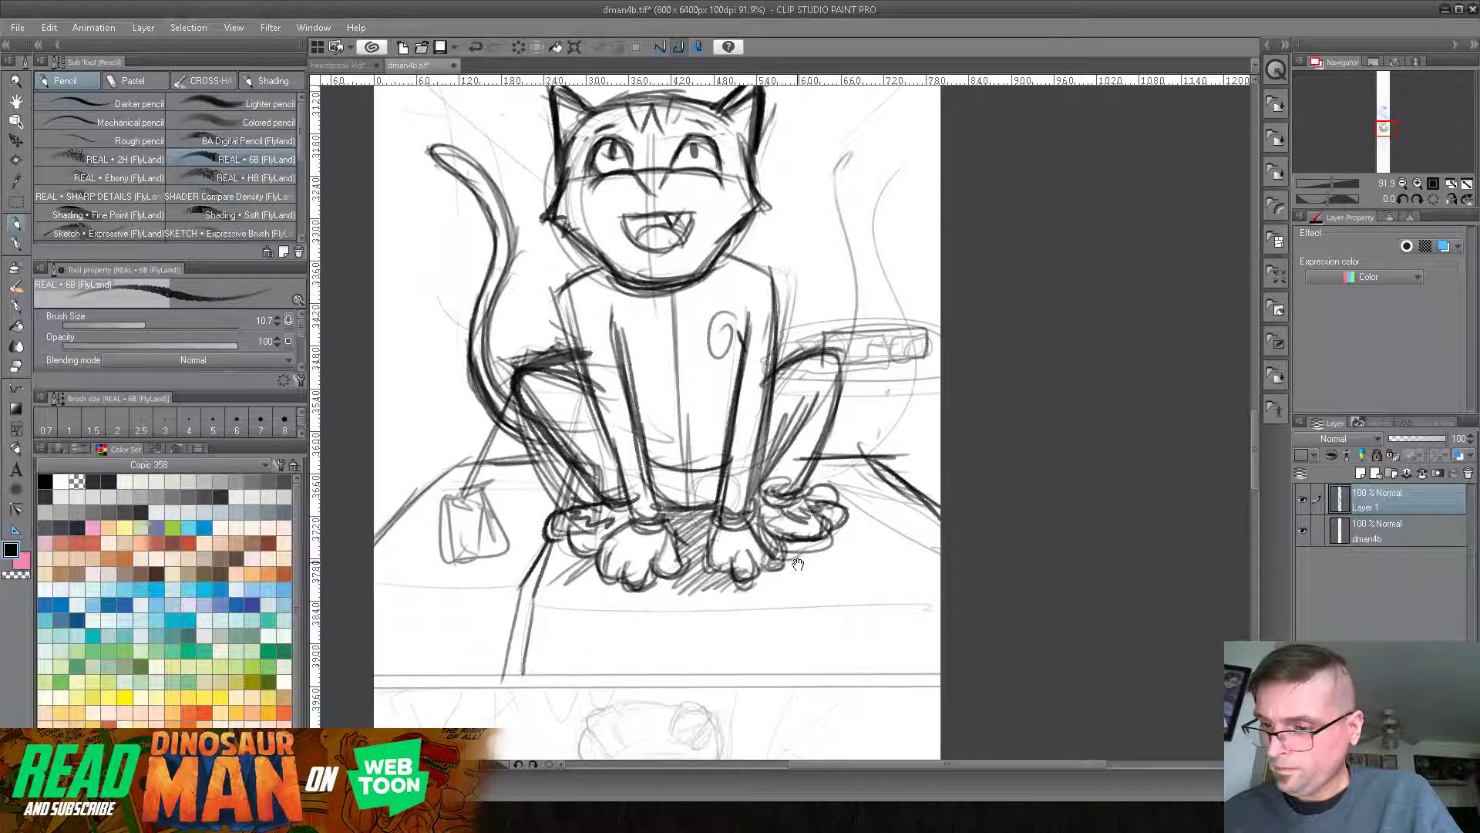
drag(764, 522, 777, 453)
drag(551, 528, 532, 617)
mouse_move(499, 566)
mouse_down()
mouse_move(544, 558)
mouse_move(424, 570)
mouse_up()
drag(518, 584, 461, 591)
drag(560, 572, 621, 586)
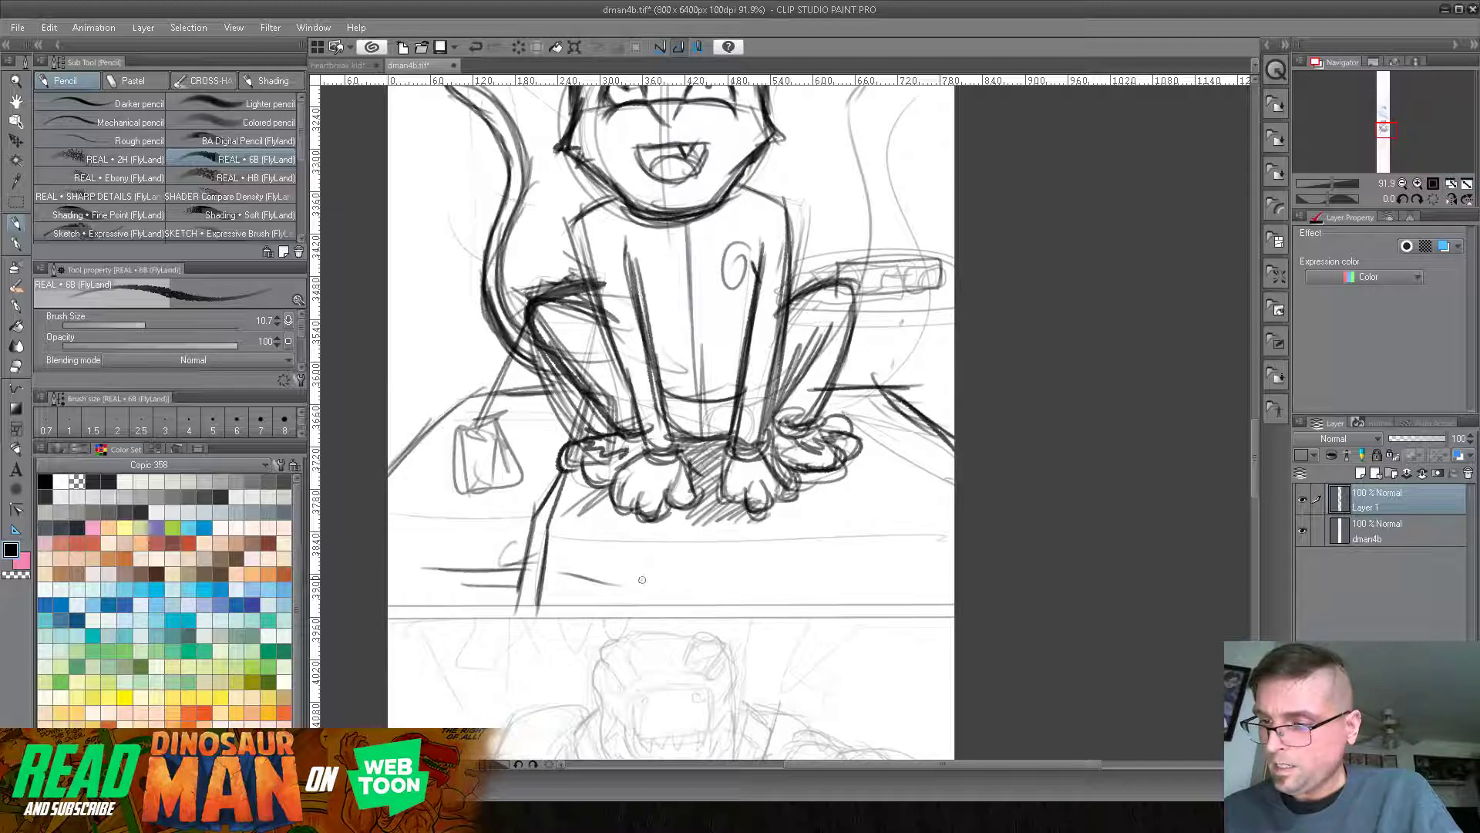
drag(733, 574, 784, 575)
mouse_move(921, 401)
mouse_down()
mouse_move(952, 401)
mouse_move(931, 444)
mouse_up()
- Select the pencilled cat panel with a rectangular marquee and move the drawing slightly down
drag(1333, 185, 1328, 188)
drag(824, 551, 708, 365)
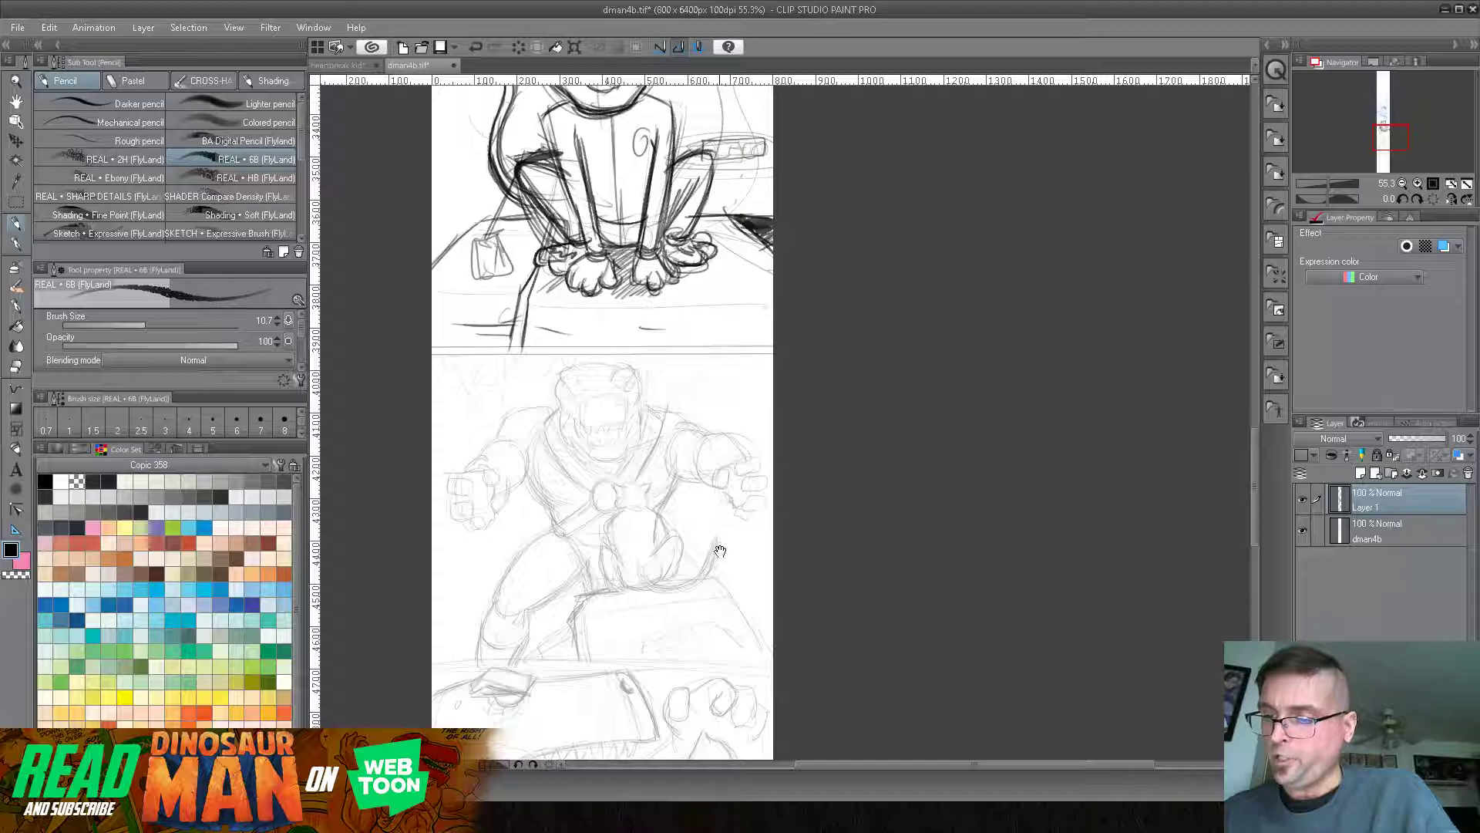
mouse_move(732, 239)
mouse_down()
mouse_move(734, 393)
mouse_move(756, 476)
mouse_up()
drag(715, 293, 719, 331)
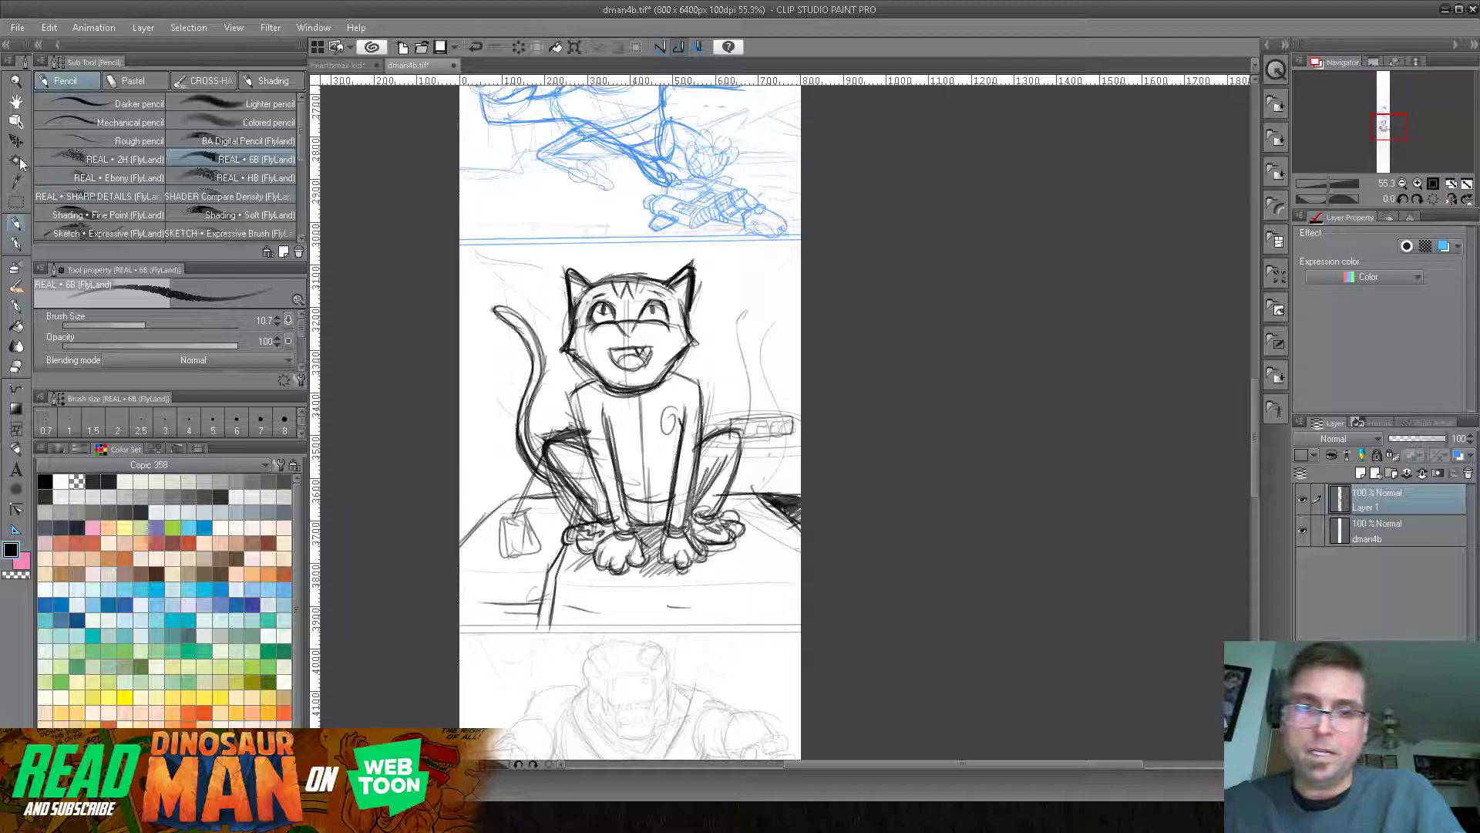
key(m)
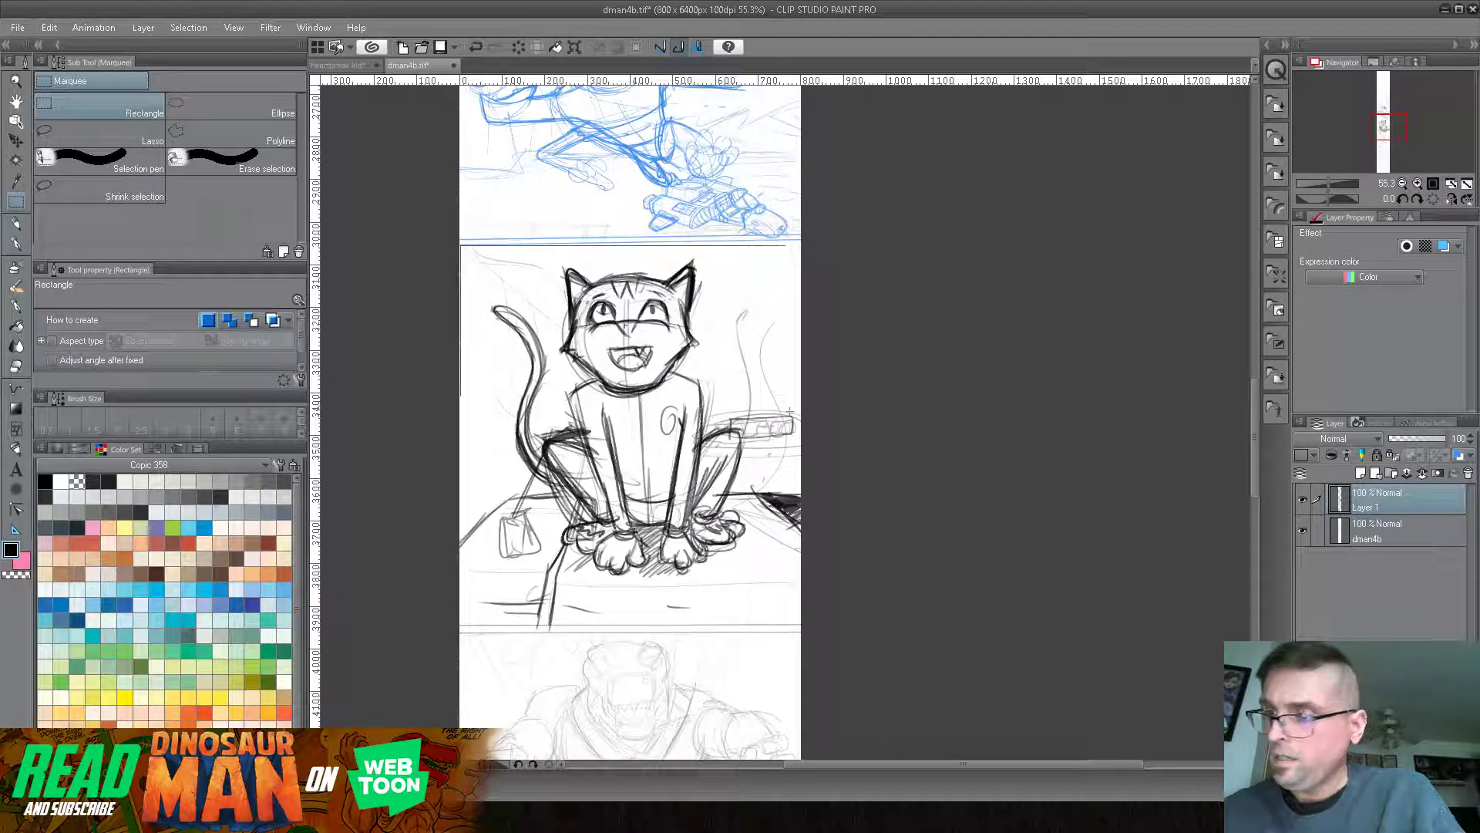
drag(463, 247, 802, 615)
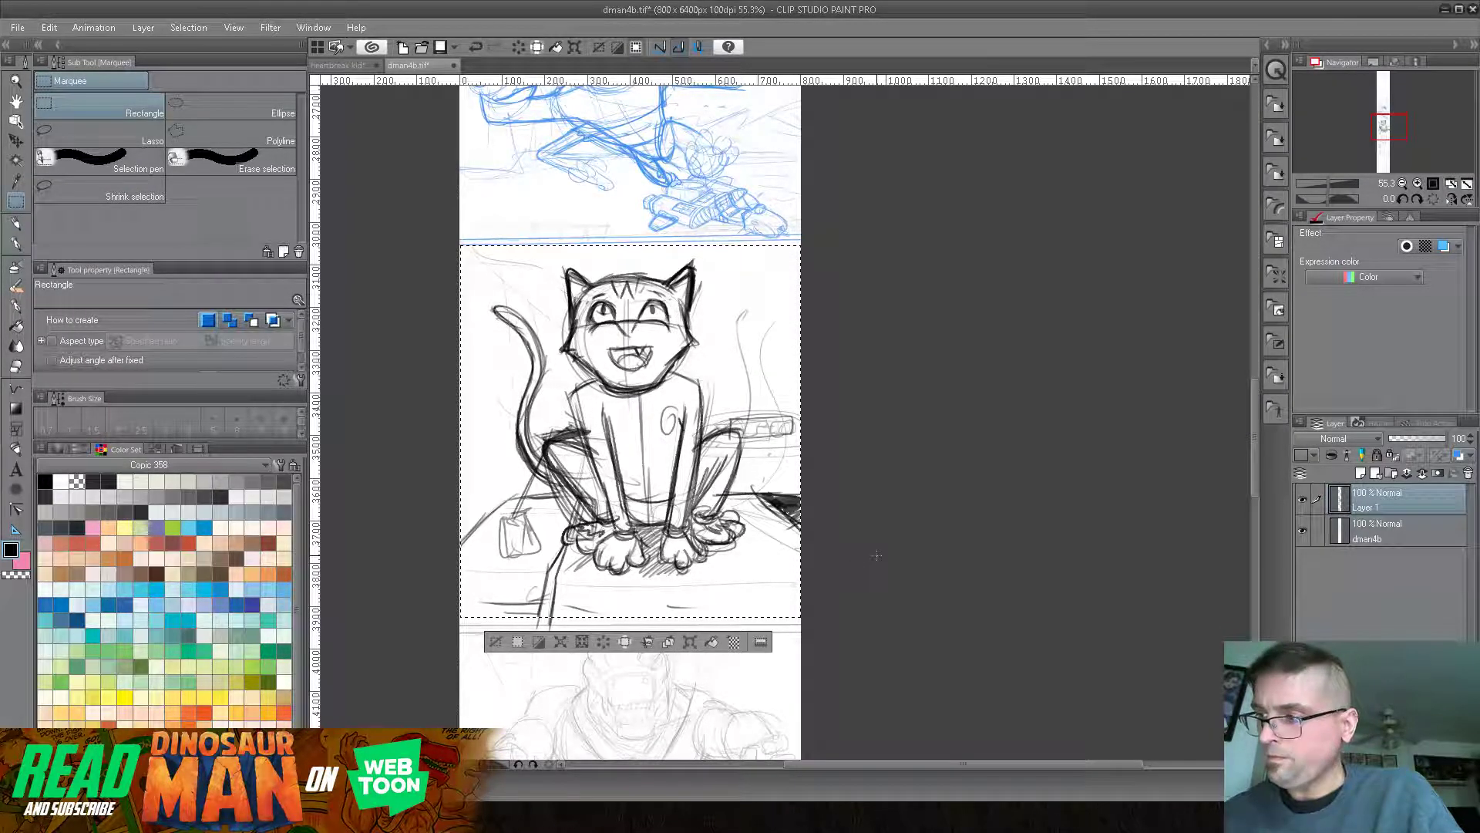
click(575, 48)
drag(674, 397, 689, 451)
key(Return)
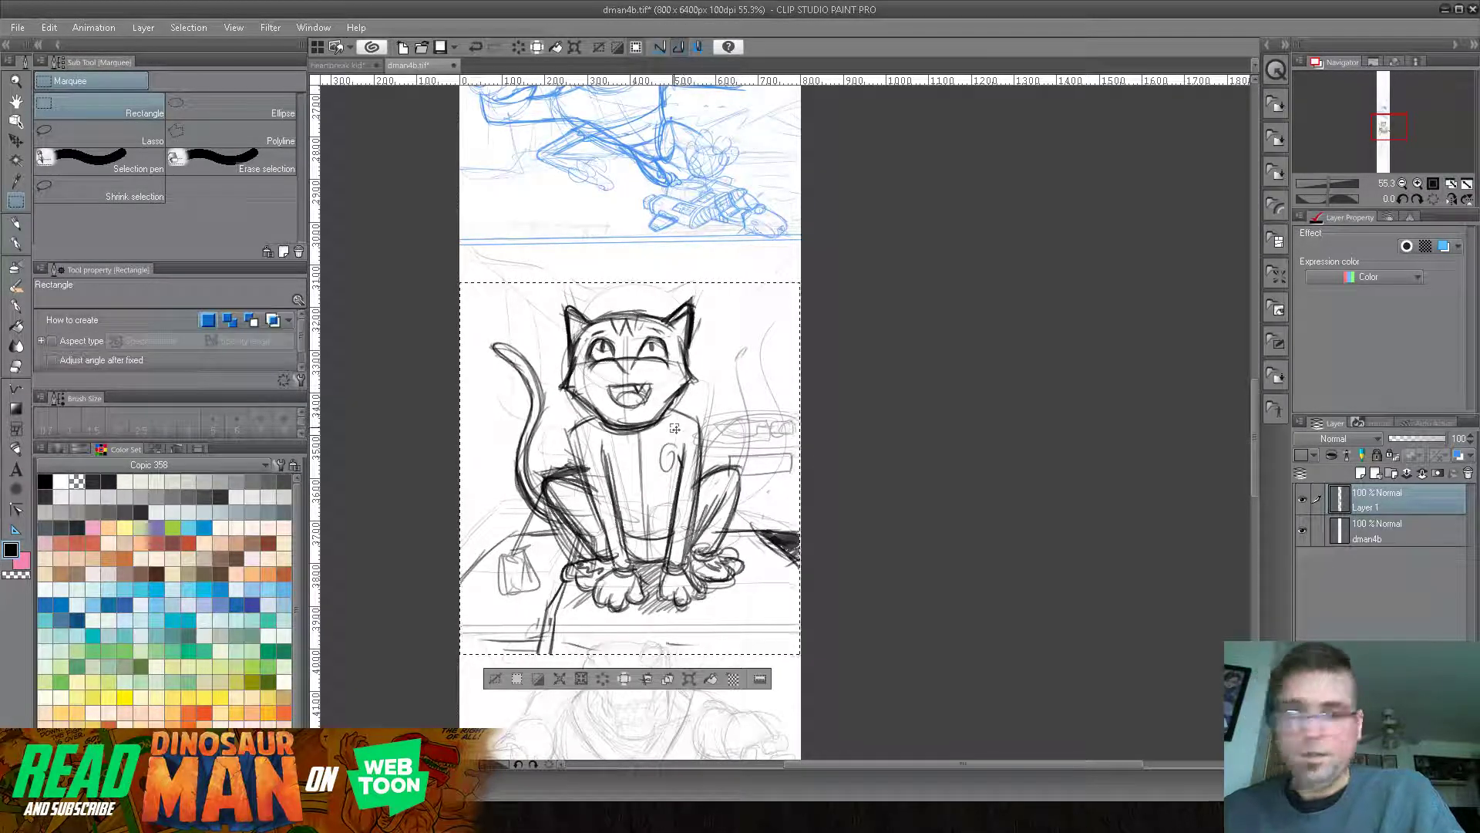
- Erase the pencil lines that cross the panel's lower border with the Hard eraser and deselect the area
click(16, 366)
mouse_move(714, 634)
mouse_down()
mouse_move(521, 628)
mouse_move(656, 638)
mouse_move(608, 632)
mouse_move(633, 647)
mouse_move(486, 638)
mouse_move(733, 649)
mouse_move(689, 644)
mouse_up()
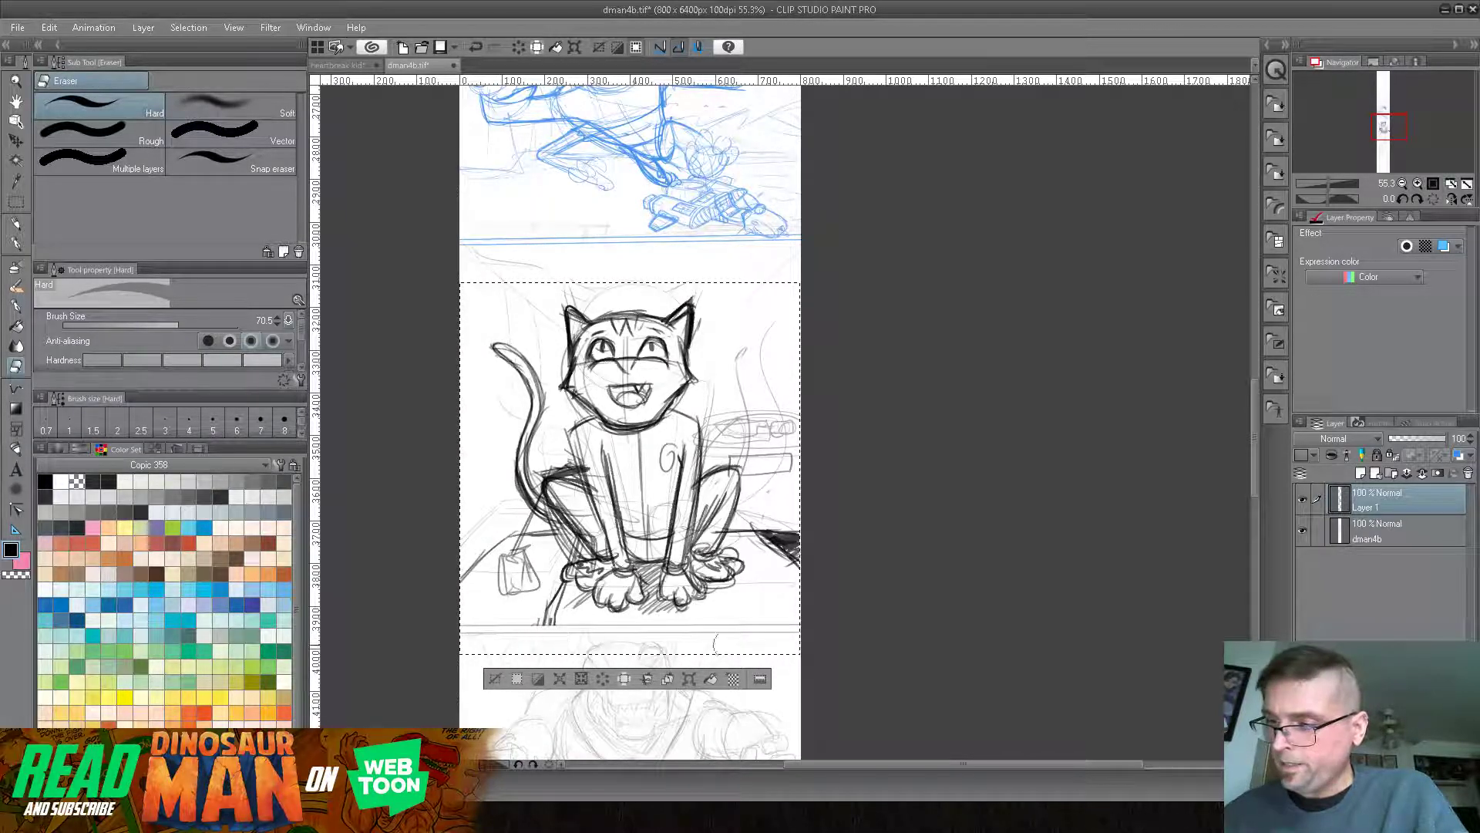
click(195, 29)
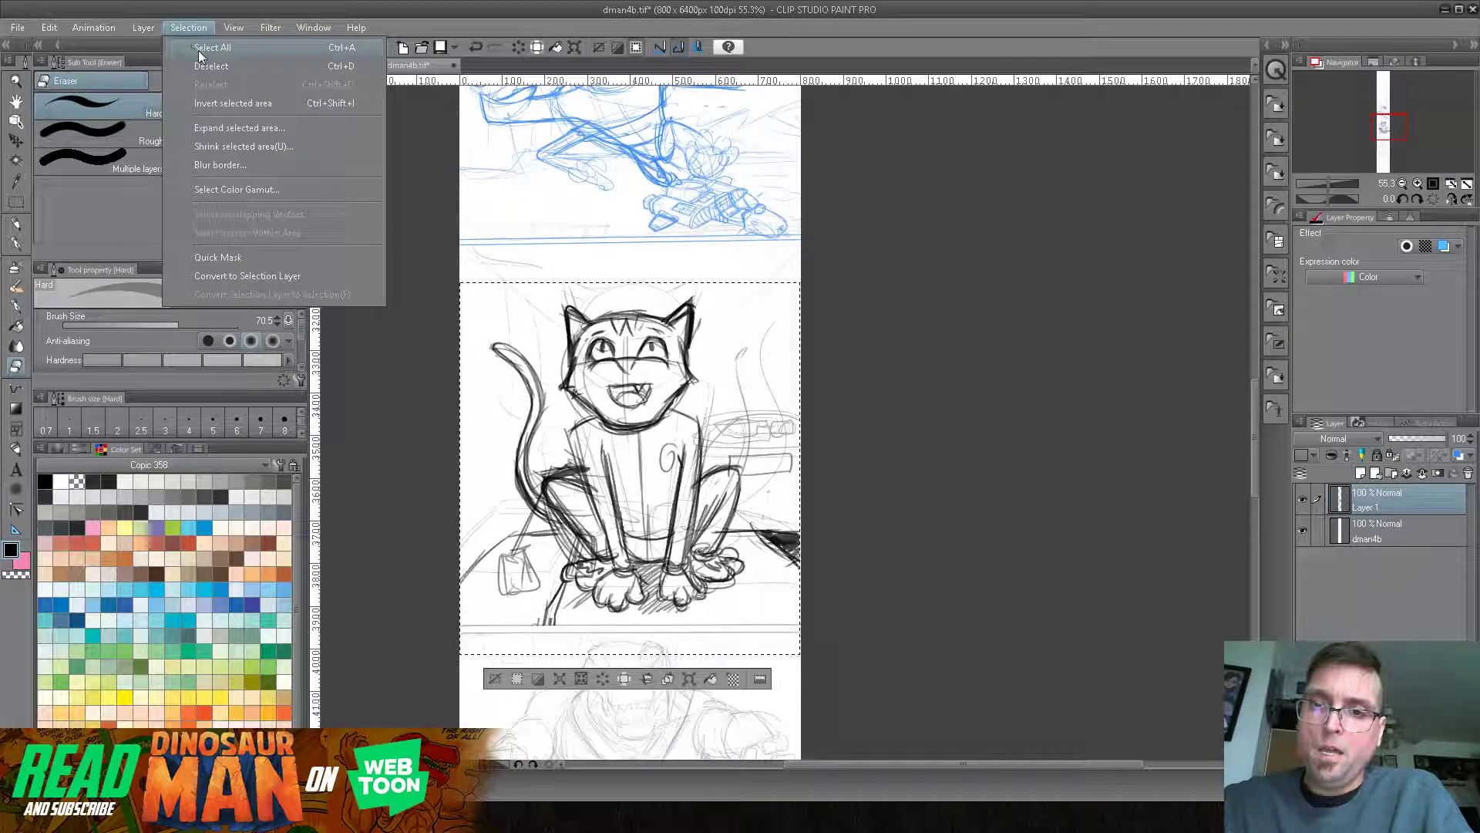
click(209, 66)
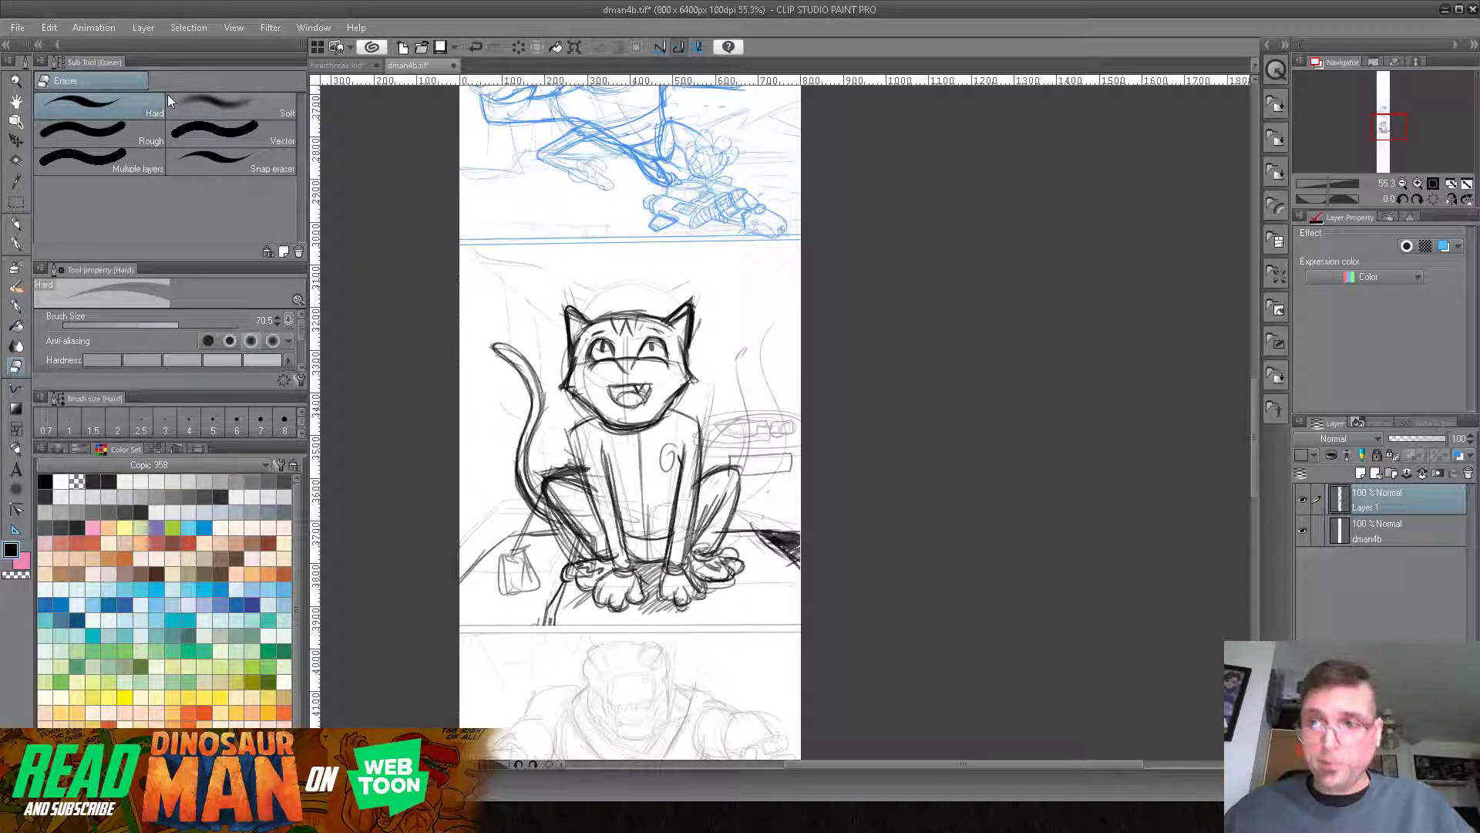
- Pencil an oval speech balloon with a small tail above the cat's head and letter MEOW inside it
click(19, 224)
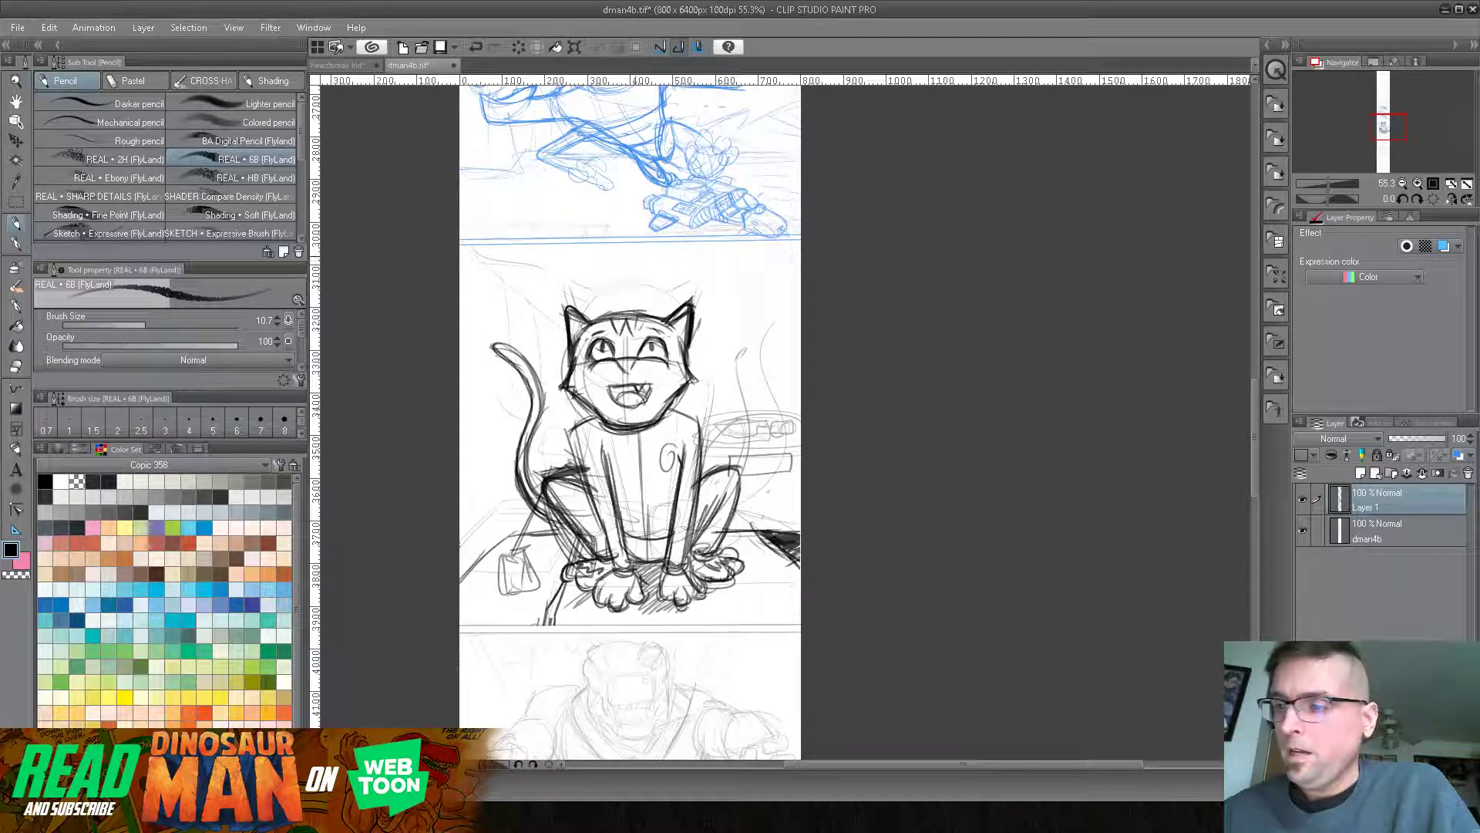
mouse_move(554, 266)
mouse_down()
mouse_move(581, 282)
mouse_move(551, 260)
mouse_up()
mouse_move(715, 247)
mouse_down()
mouse_move(615, 294)
mouse_move(737, 258)
mouse_move(607, 278)
mouse_up()
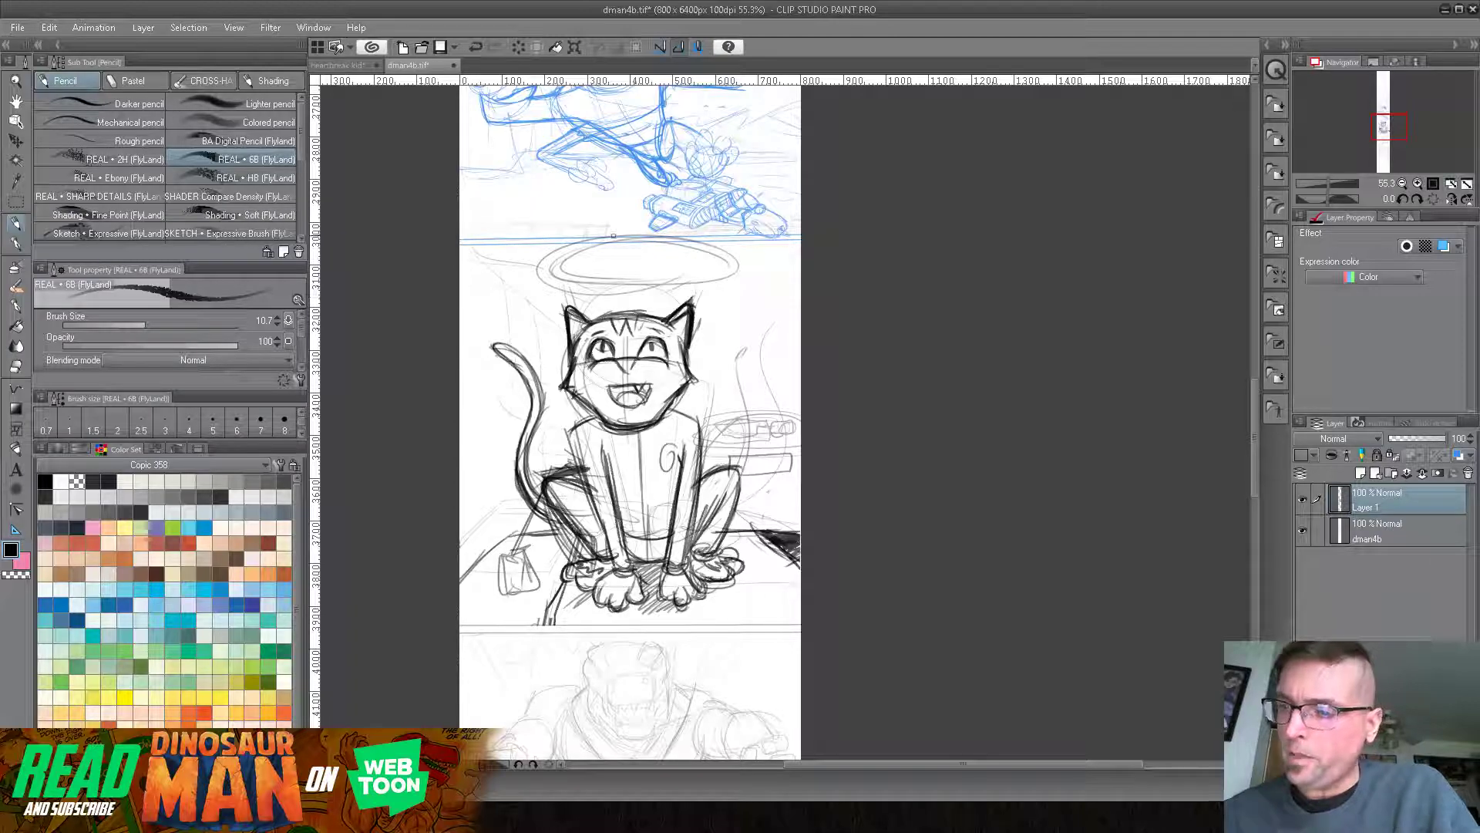
mouse_move(582, 290)
mouse_down()
mouse_move(625, 291)
mouse_move(597, 249)
mouse_up()
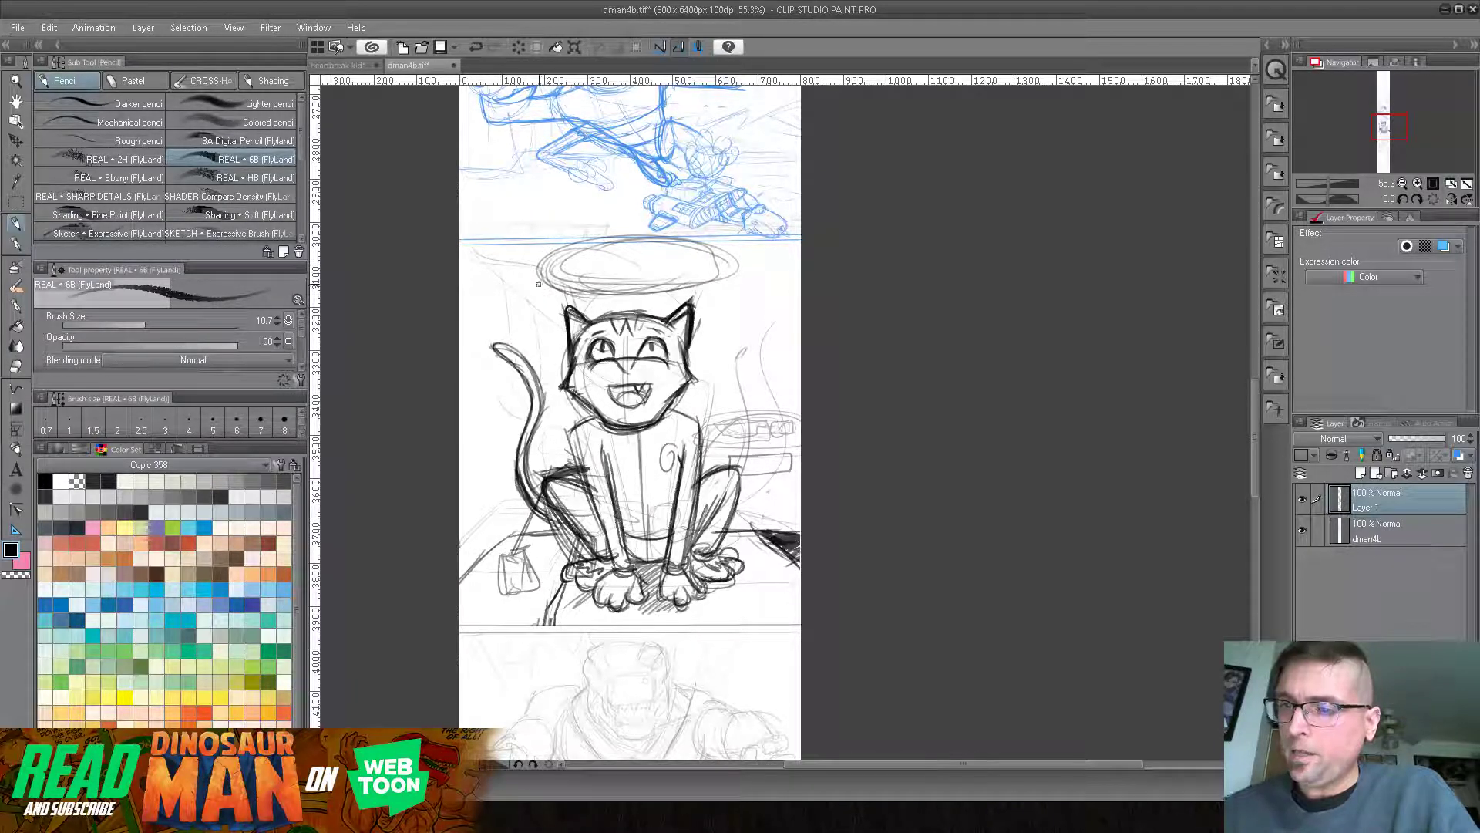
mouse_move(556, 288)
mouse_down()
mouse_move(608, 282)
mouse_move(616, 244)
mouse_up()
drag(600, 267, 641, 248)
drag(659, 251, 662, 270)
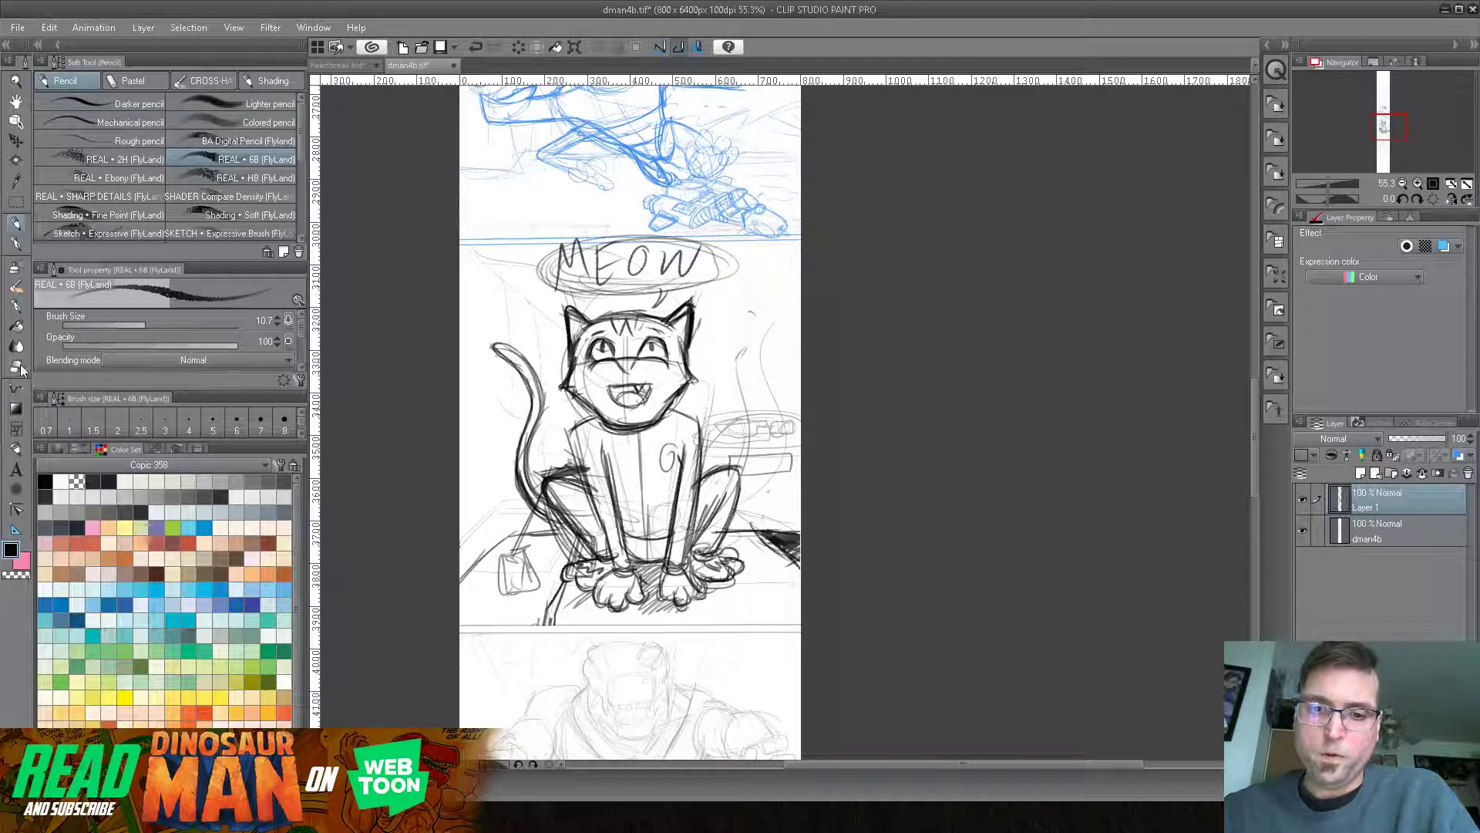
- Try erasing the faint curved lines beside the cat on the dman4b layer and undo the erasure
key(e)
click(1350, 524)
mouse_move(744, 331)
mouse_down()
mouse_move(740, 407)
mouse_move(744, 436)
mouse_up()
click(476, 47)
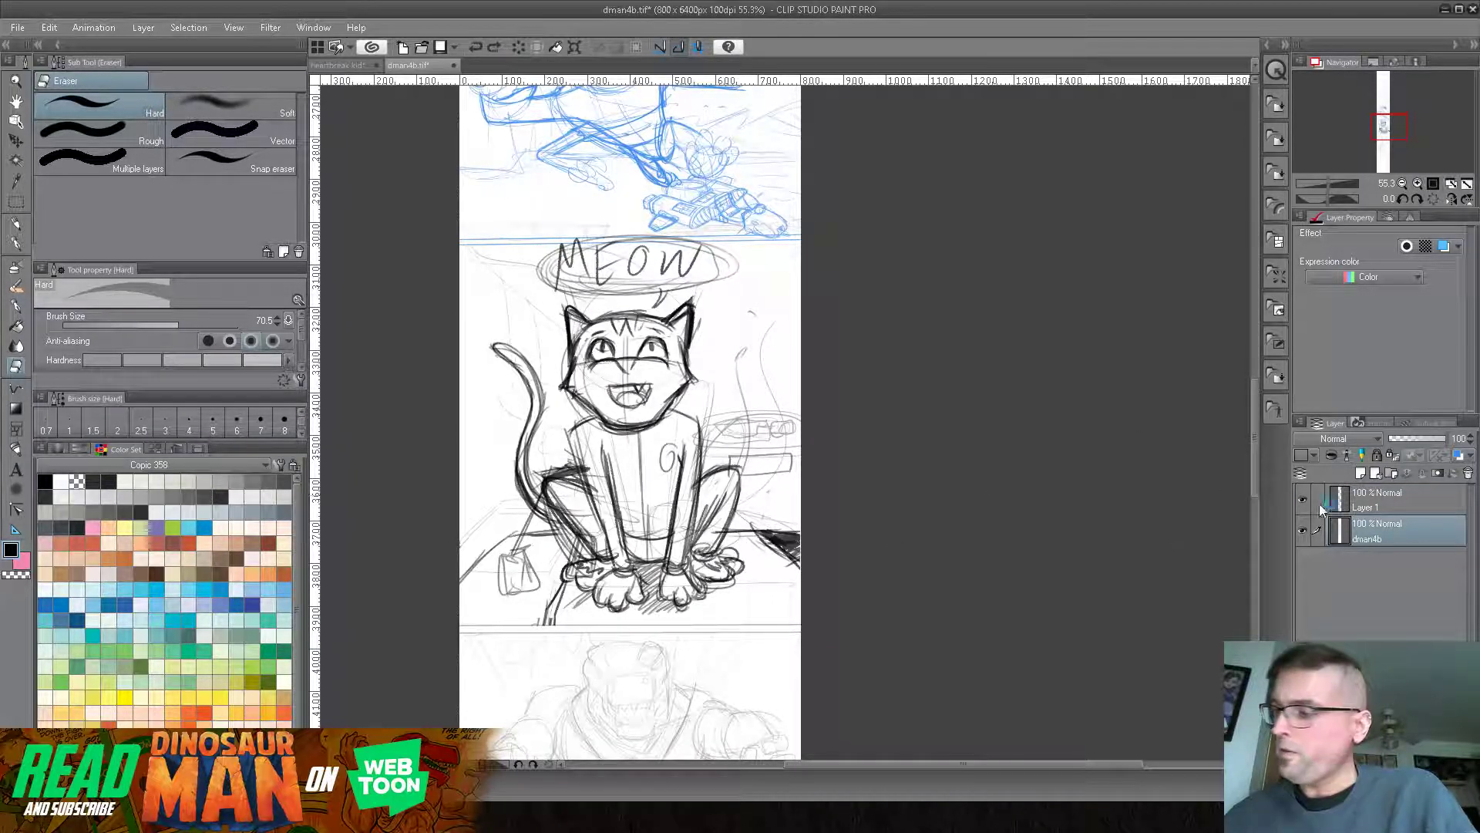
- Add a new layer below the dman4b layer and fill it with white
click(1361, 473)
drag(1404, 530, 1415, 570)
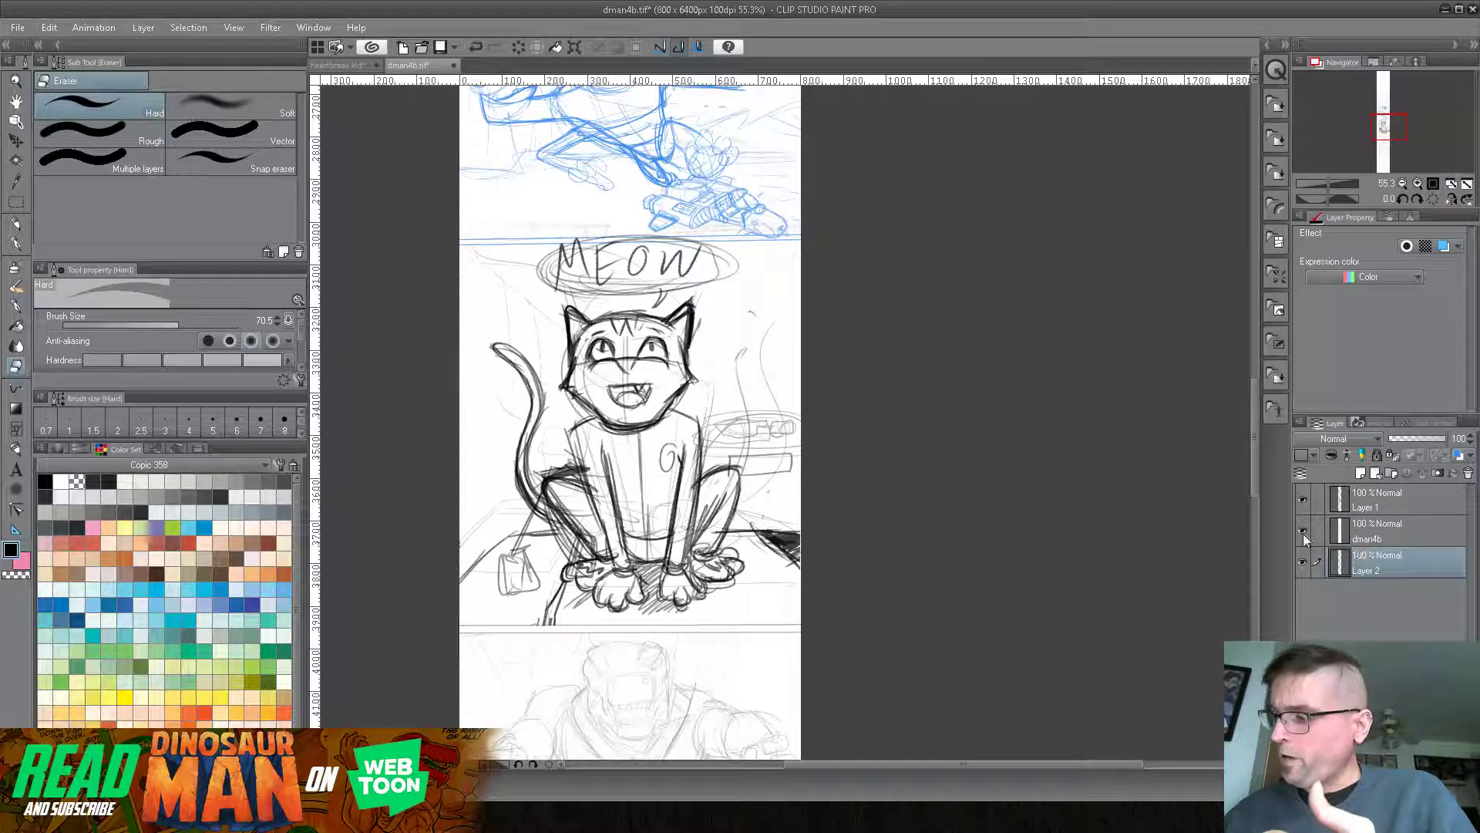
click(16, 326)
click(60, 481)
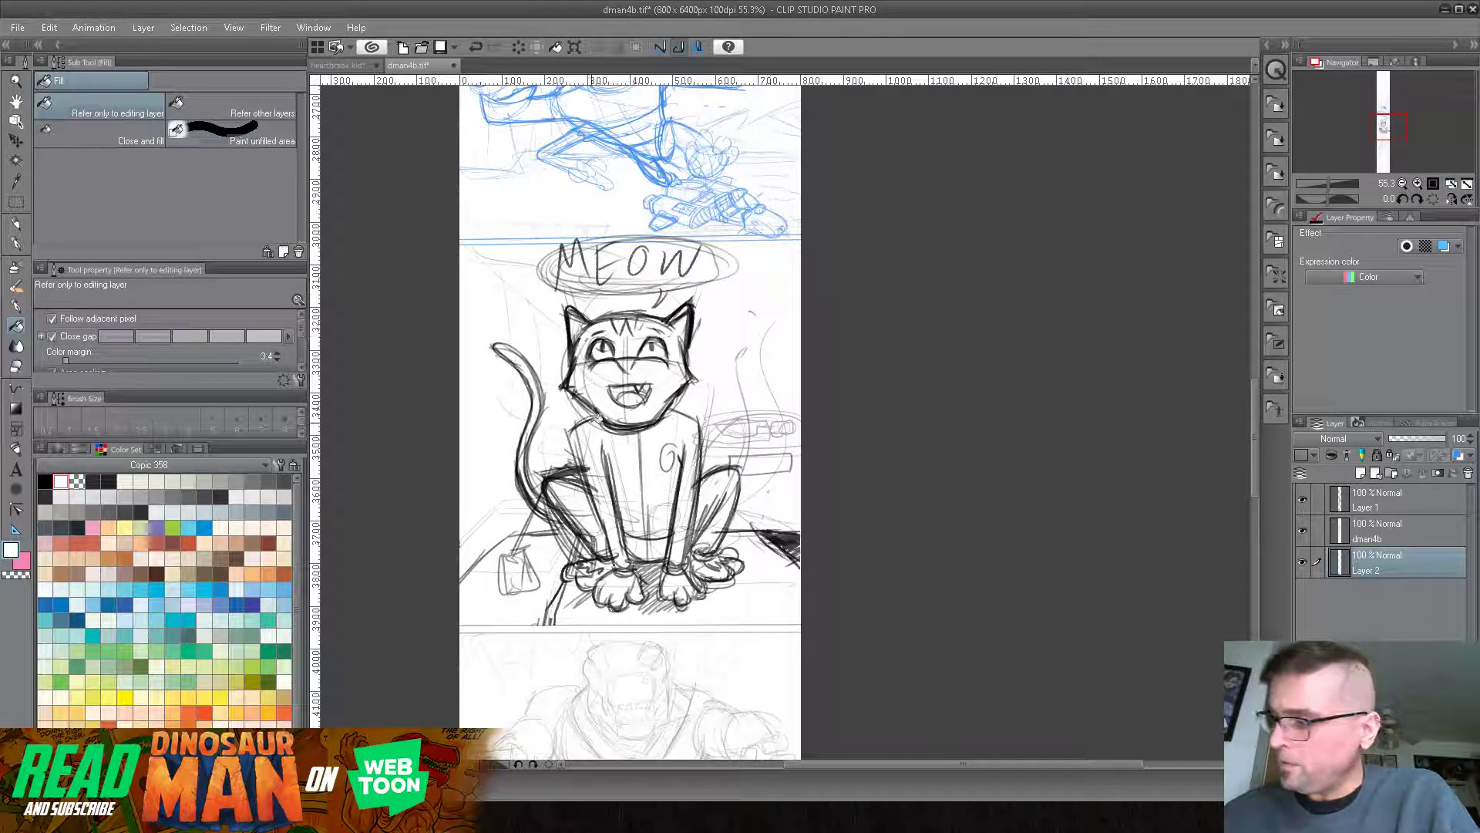
- Erase the faint building and curved lines beside the cat on the dman4b layer and Layer 1 with the Hard eraser
click(1380, 533)
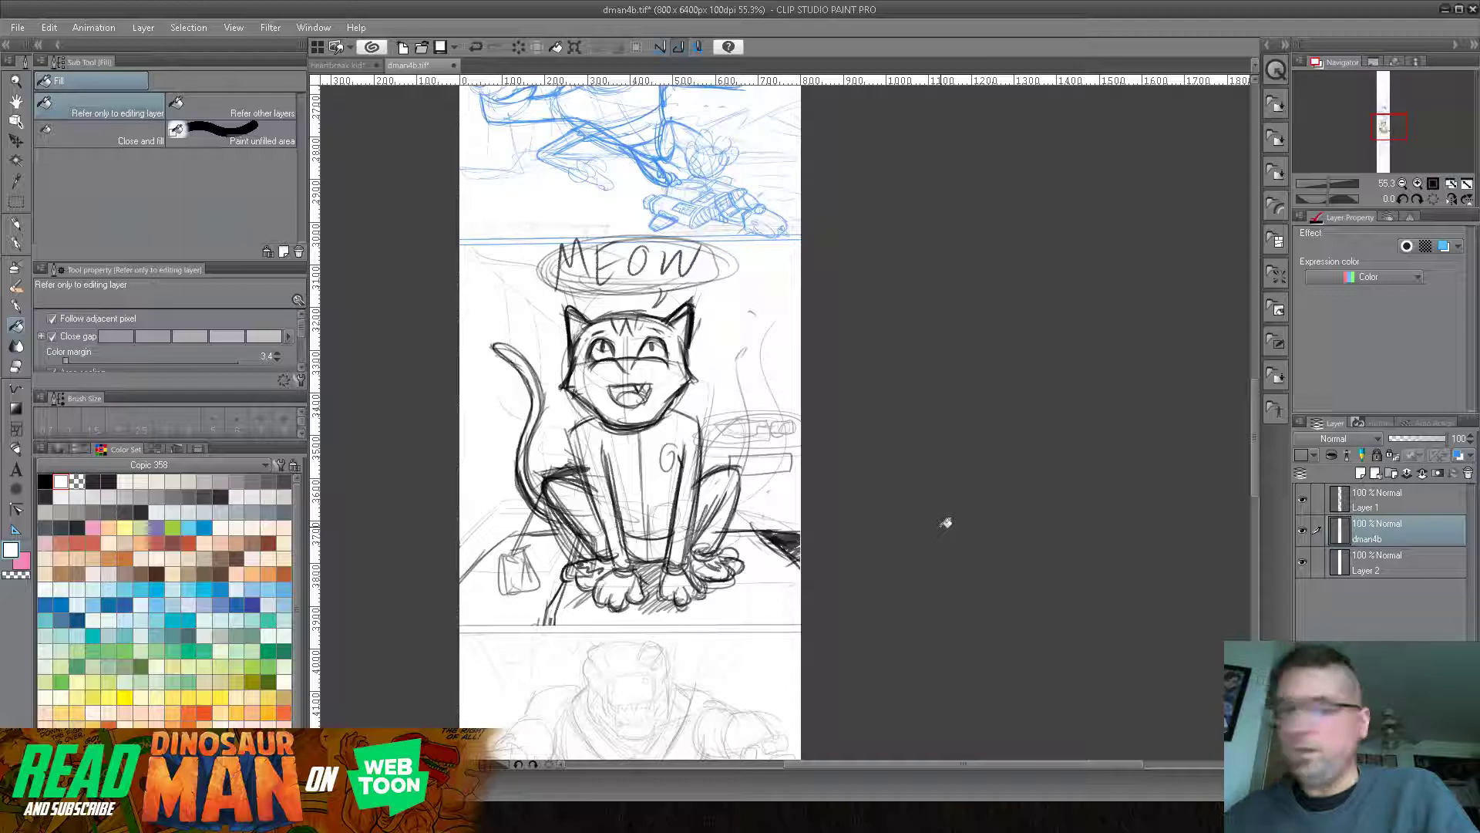
click(16, 367)
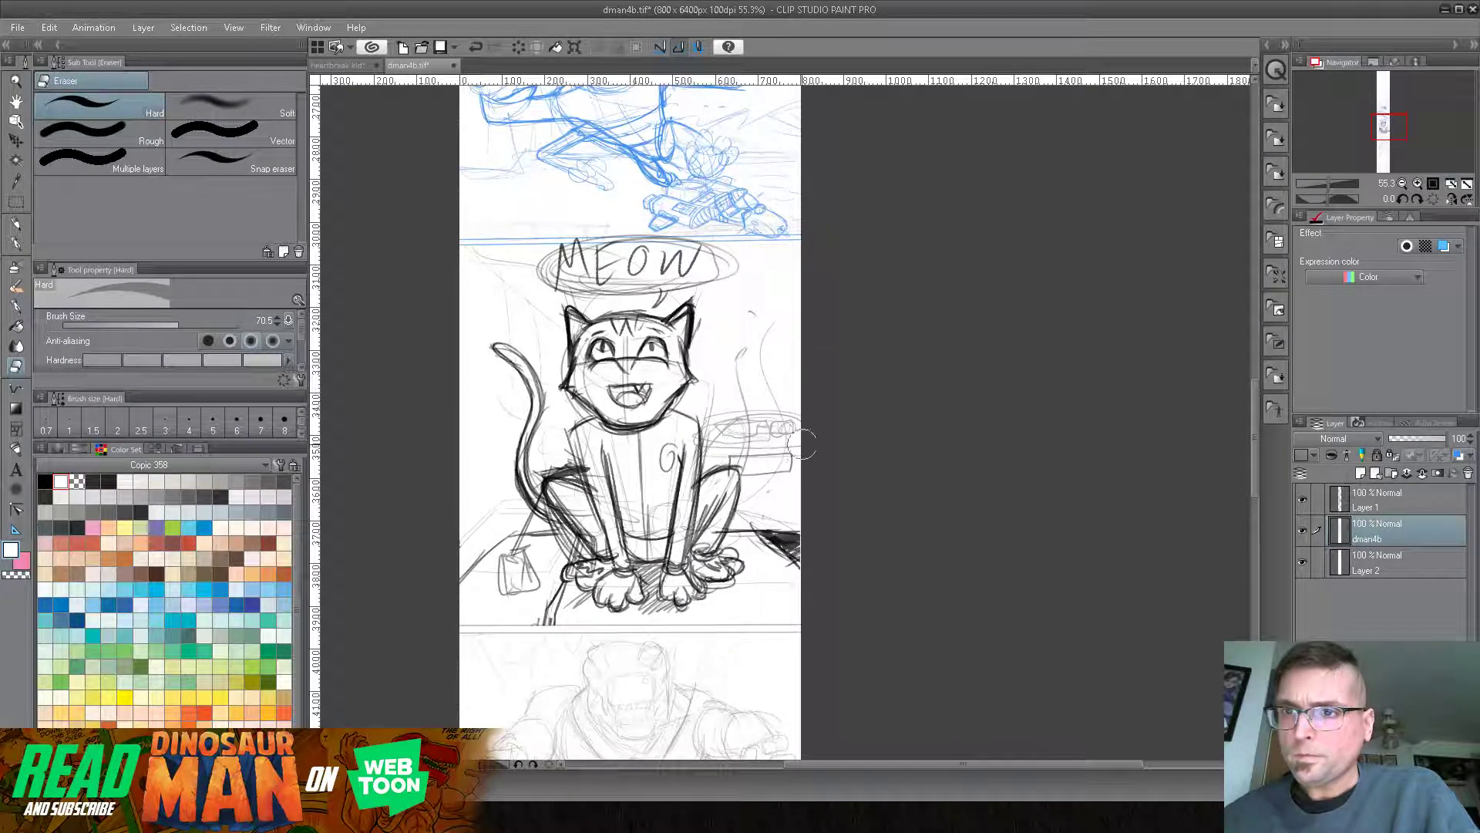
mouse_move(762, 425)
mouse_down()
mouse_move(735, 374)
mouse_move(726, 387)
mouse_move(733, 355)
mouse_move(747, 360)
mouse_move(762, 493)
mouse_move(766, 446)
mouse_up()
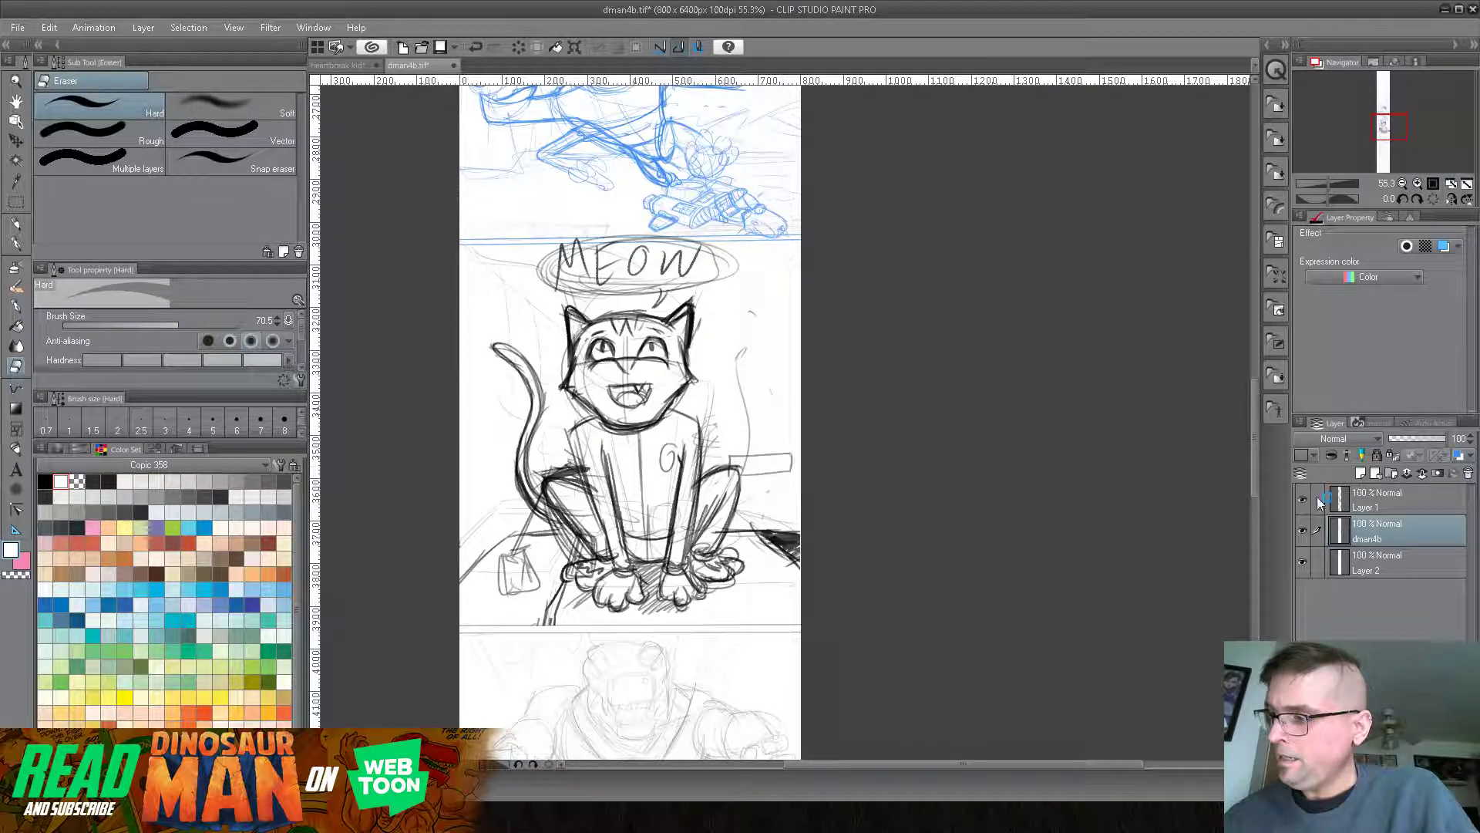
click(1350, 498)
mouse_move(754, 376)
mouse_down()
mouse_move(740, 378)
mouse_move(728, 459)
mouse_move(744, 443)
mouse_move(777, 467)
mouse_up()
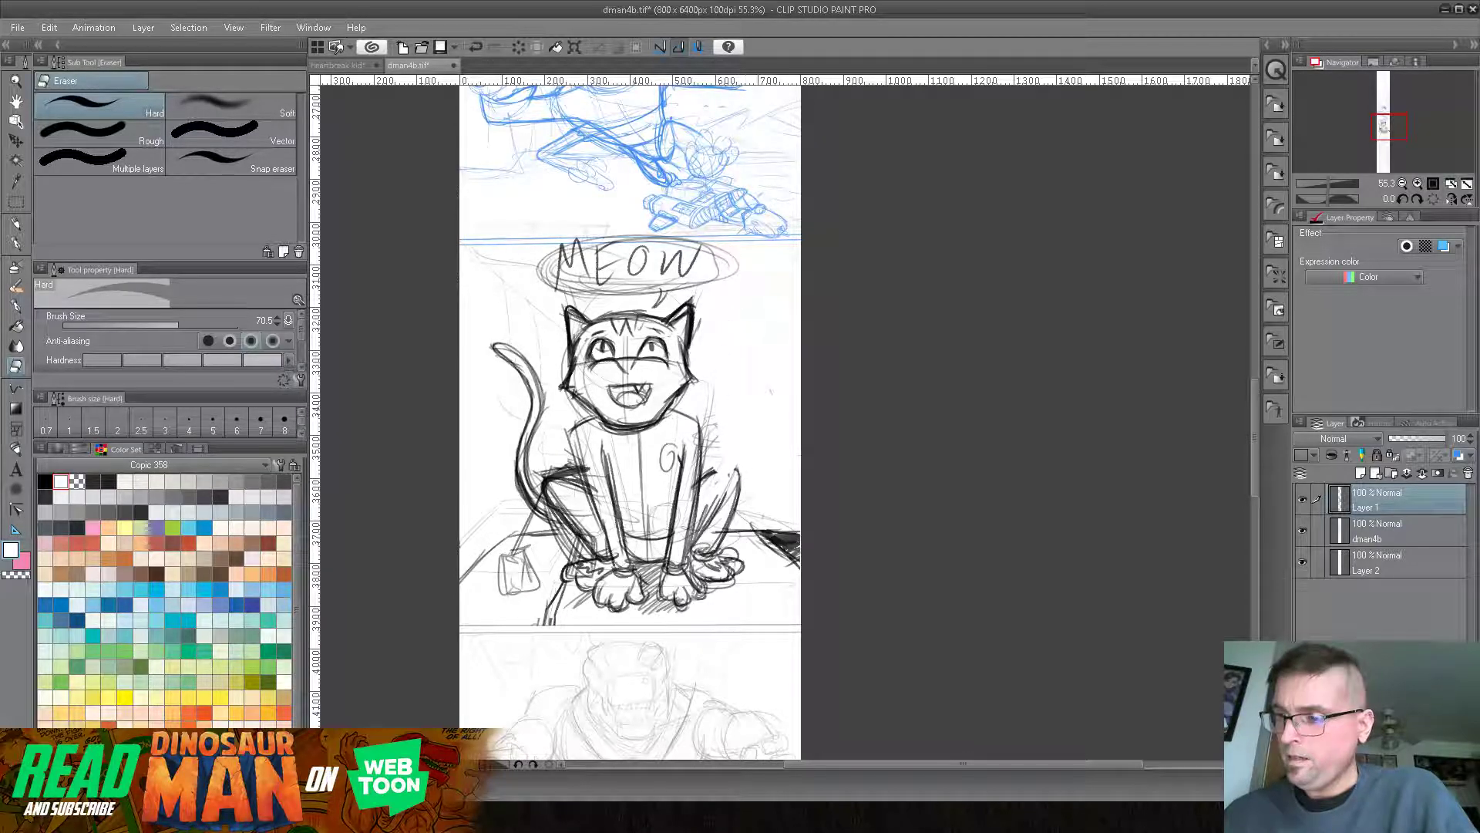
- Redraw and darken the cat's bent hind legs in black on Layer 1 with the REAL + 6B pencil
key(p)
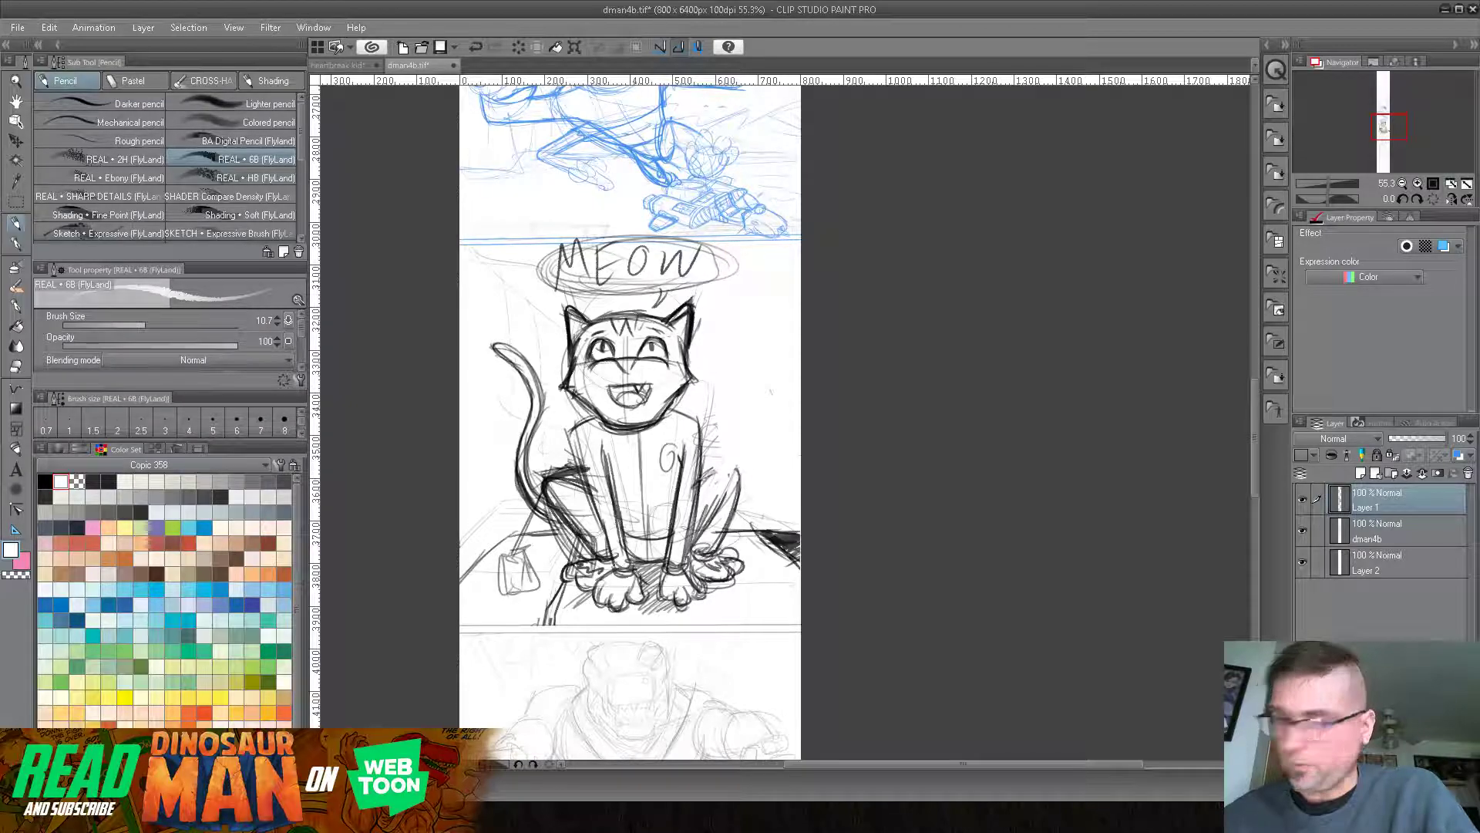
click(45, 481)
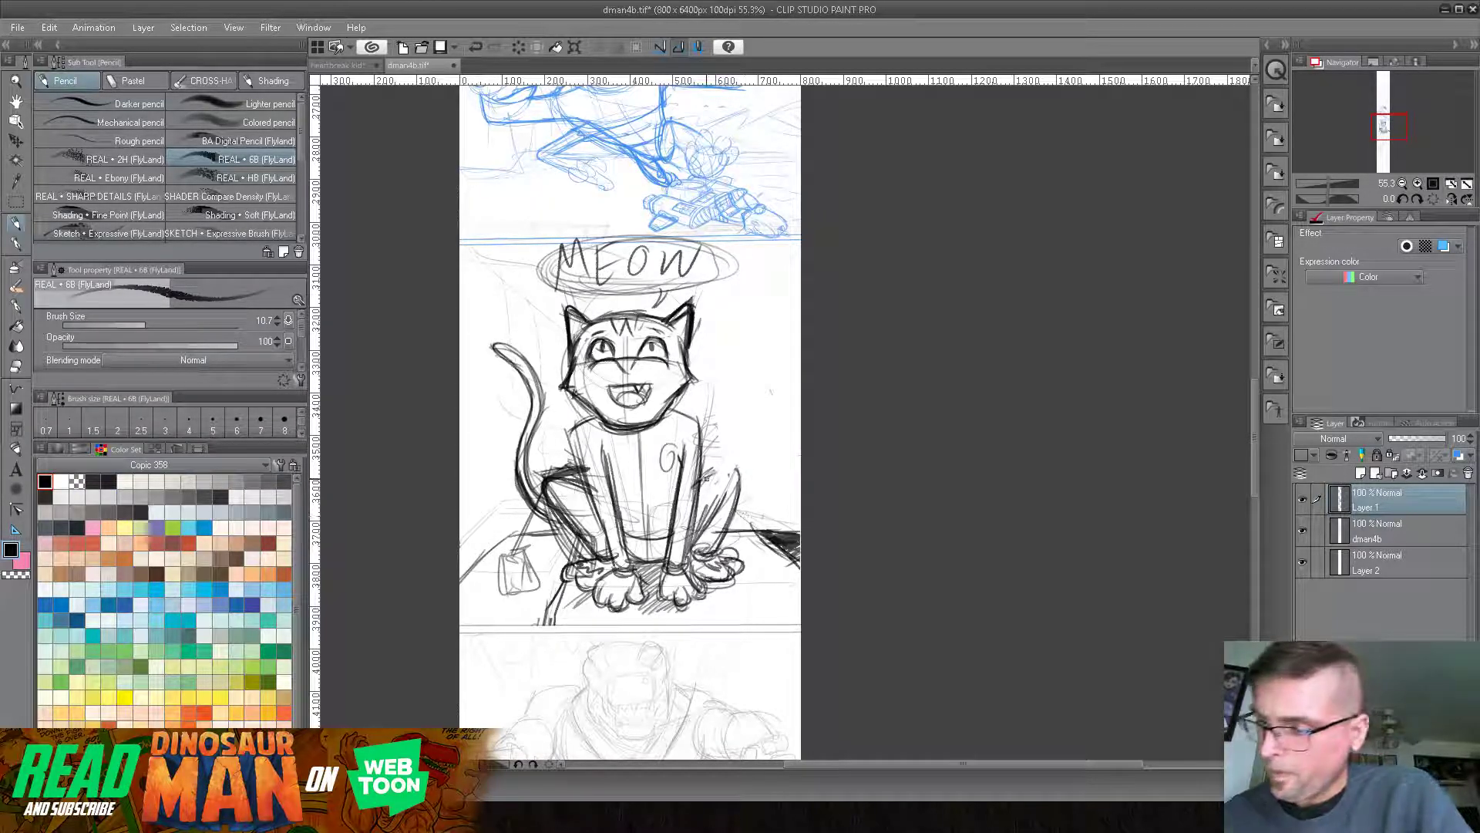
mouse_move(725, 468)
mouse_down()
mouse_move(697, 478)
mouse_move(737, 472)
mouse_move(714, 548)
mouse_up()
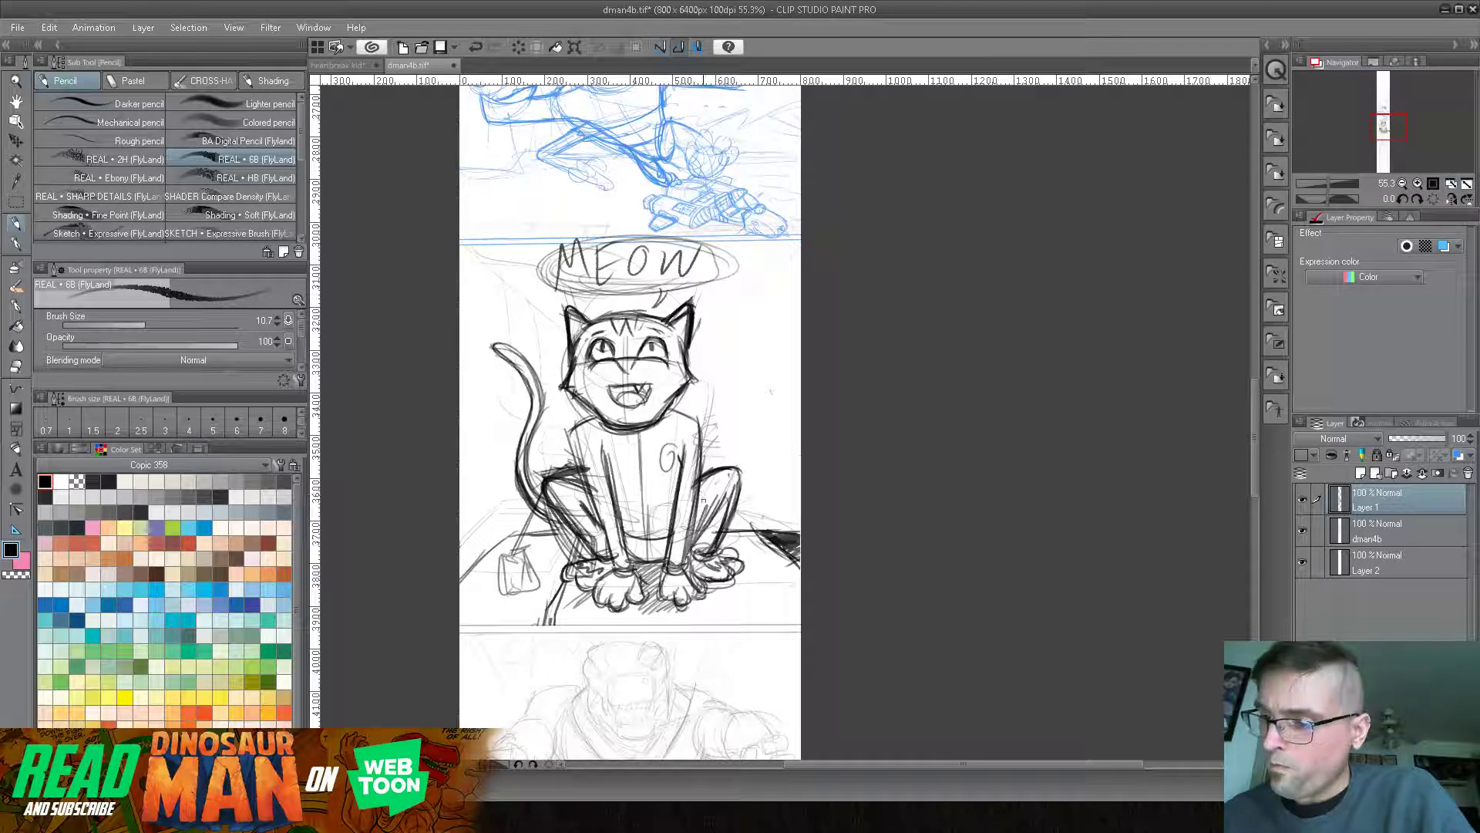
mouse_move(718, 491)
mouse_down()
mouse_move(688, 546)
mouse_move(705, 518)
mouse_up()
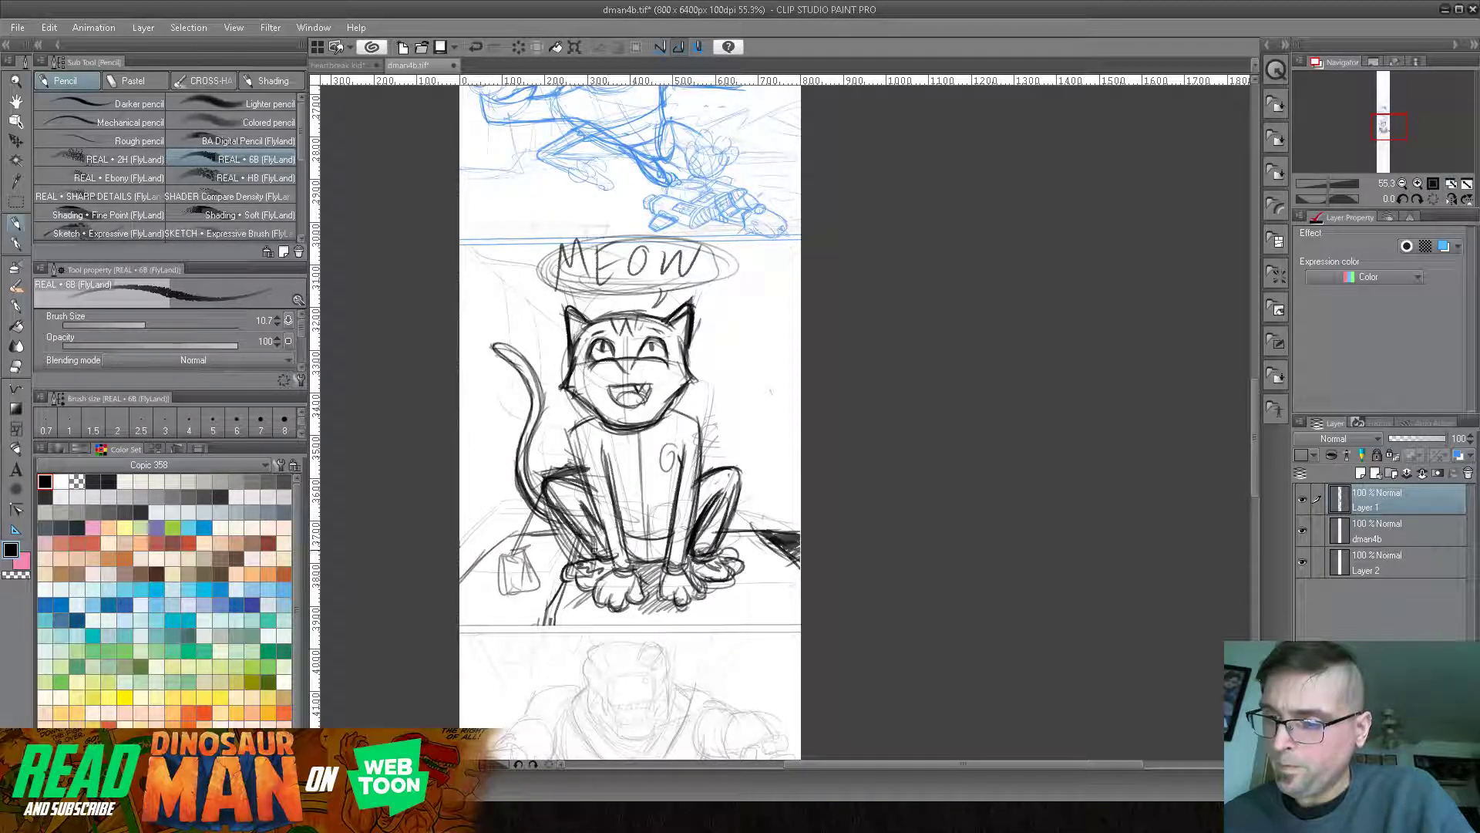
mouse_move(716, 545)
mouse_down()
mouse_move(695, 555)
mouse_move(709, 555)
mouse_up()
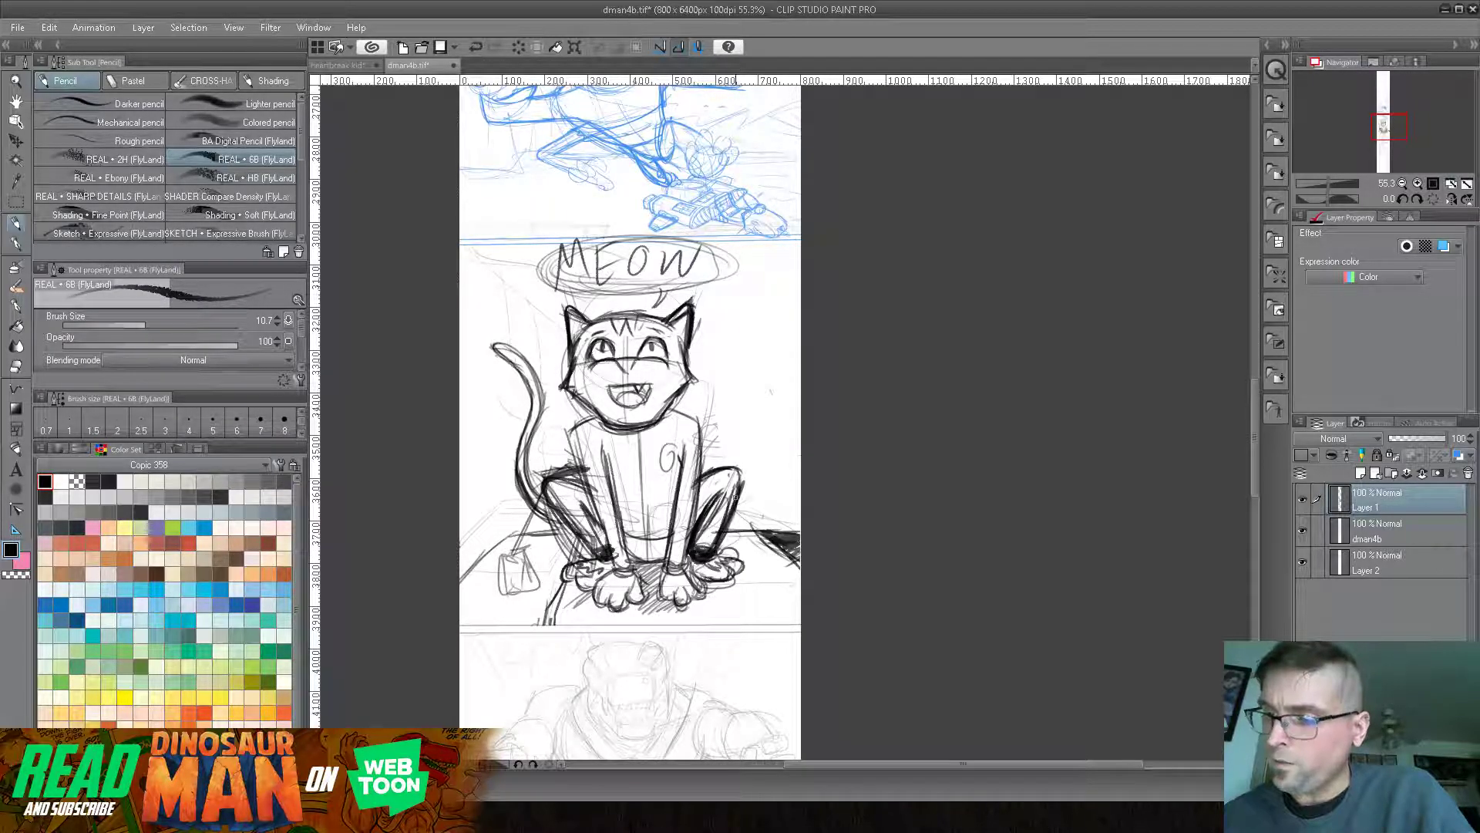
key(ctrl+z)
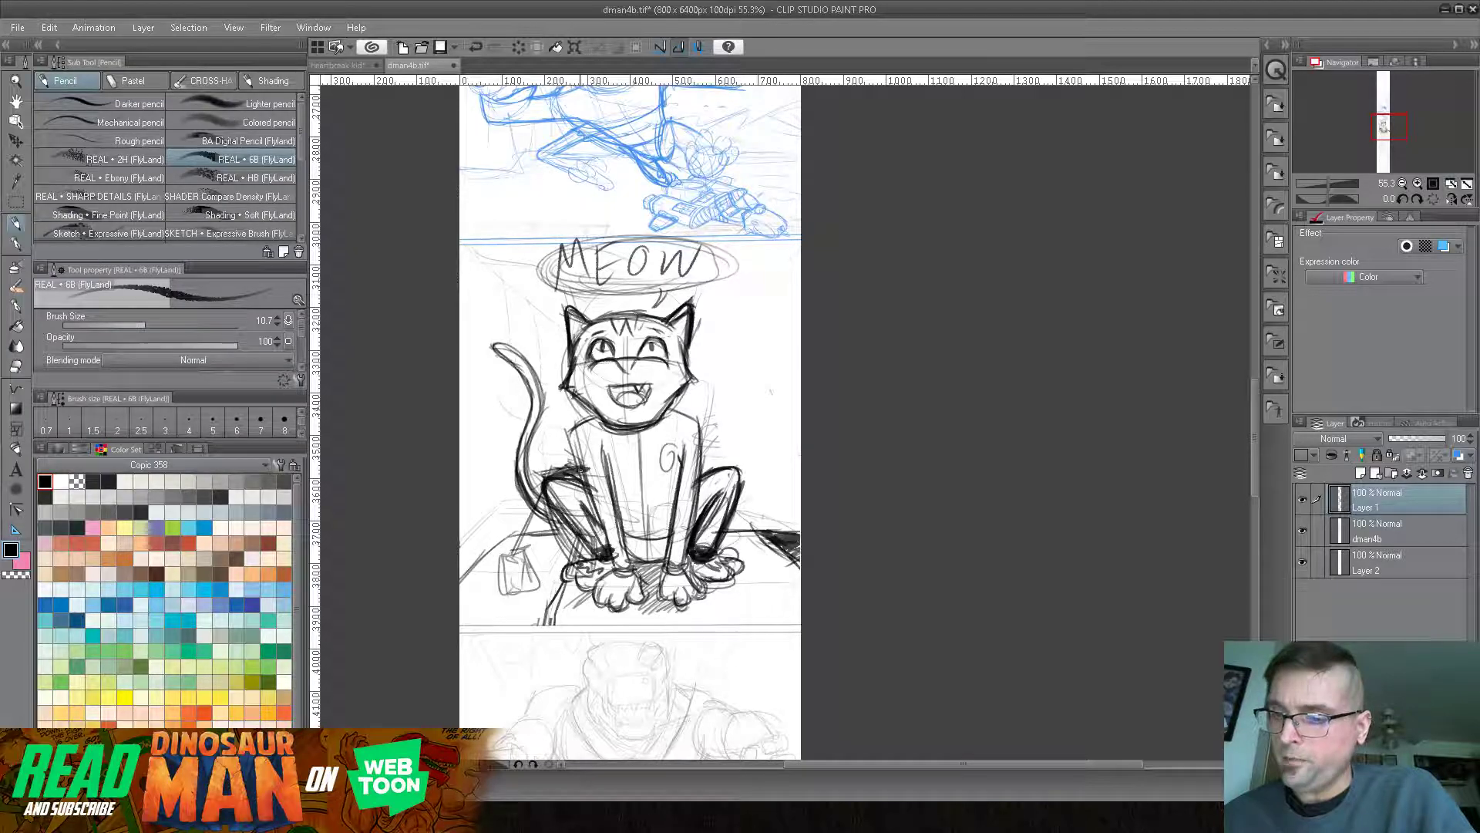
key(ctrl+y)
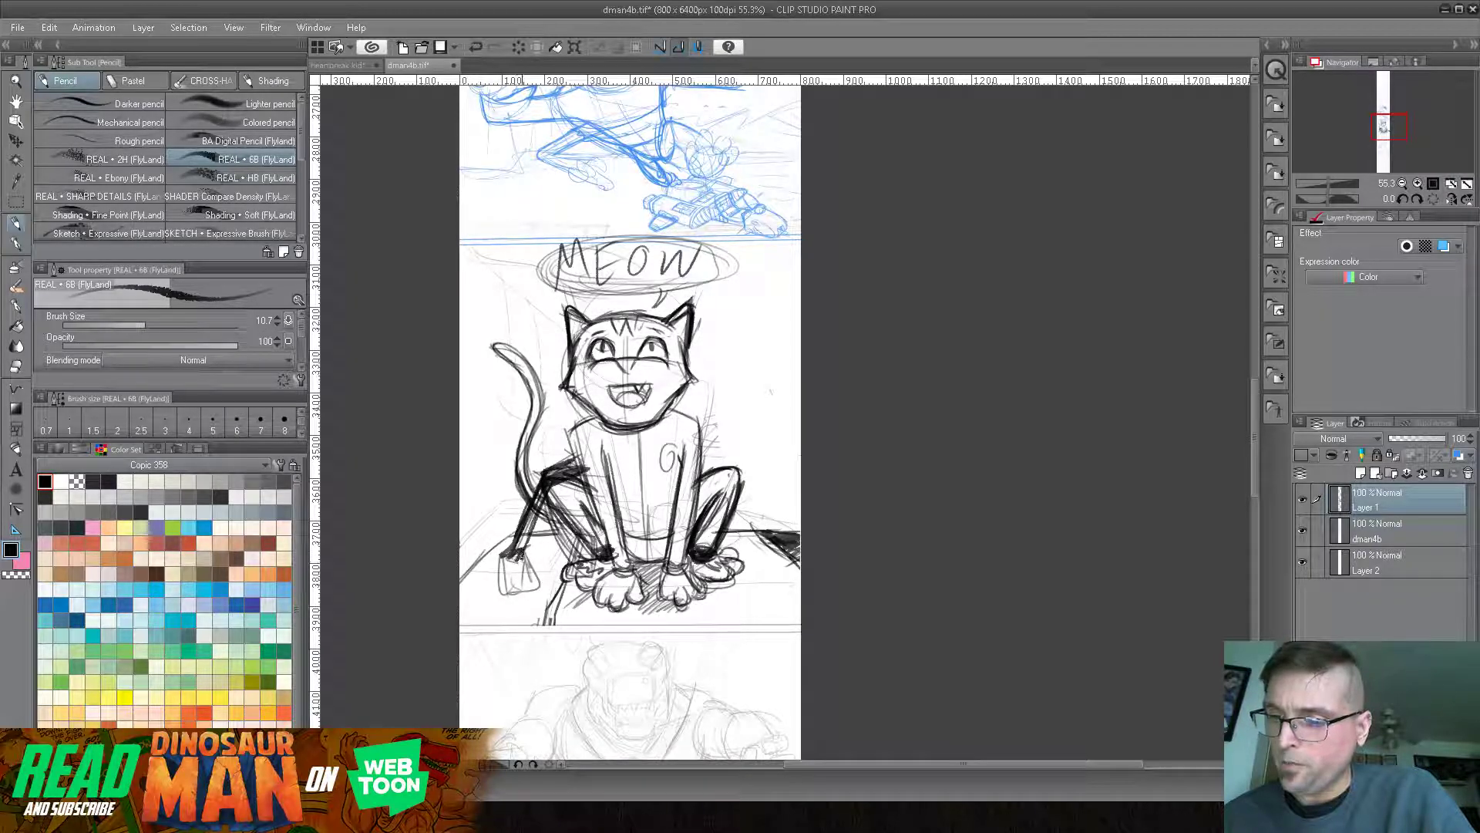
- Pencil the clawed hand below the cat's tail and darken the outlines of its shoulders and front legs
drag(501, 556, 505, 595)
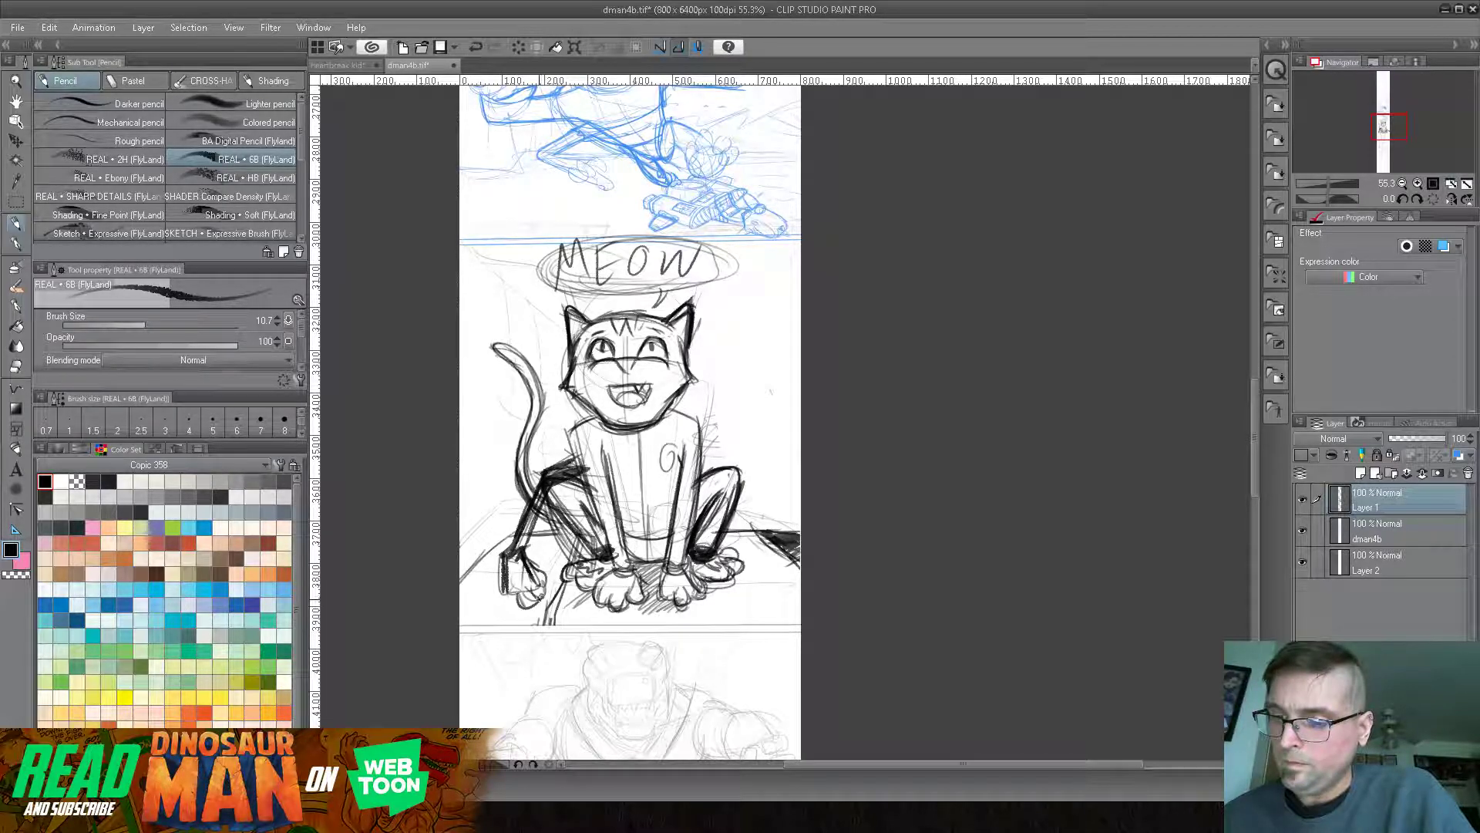
mouse_move(696, 411)
mouse_down()
mouse_move(673, 422)
mouse_move(701, 409)
mouse_move(693, 462)
mouse_up()
drag(682, 446, 668, 505)
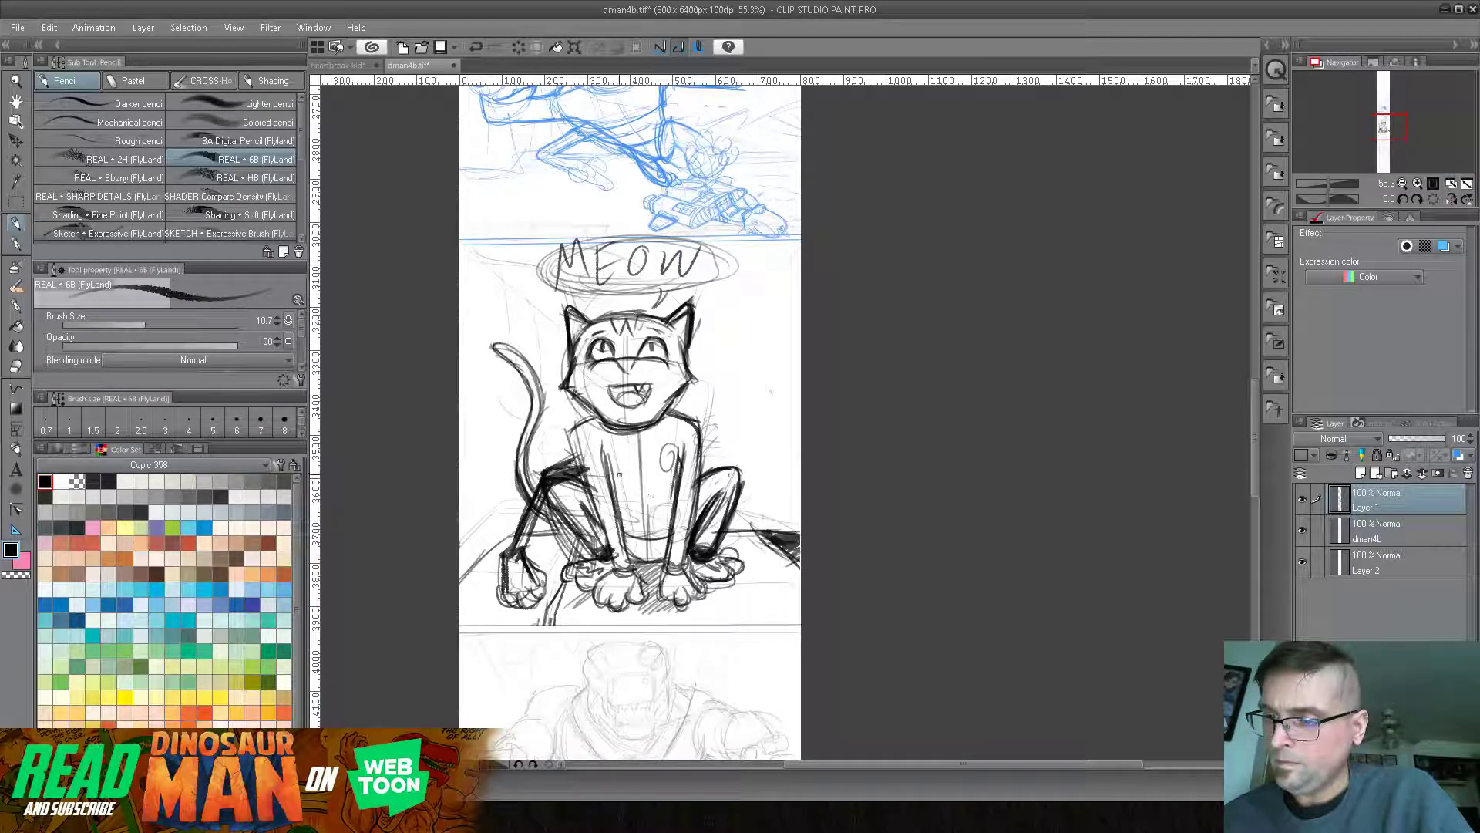
drag(675, 450, 665, 505)
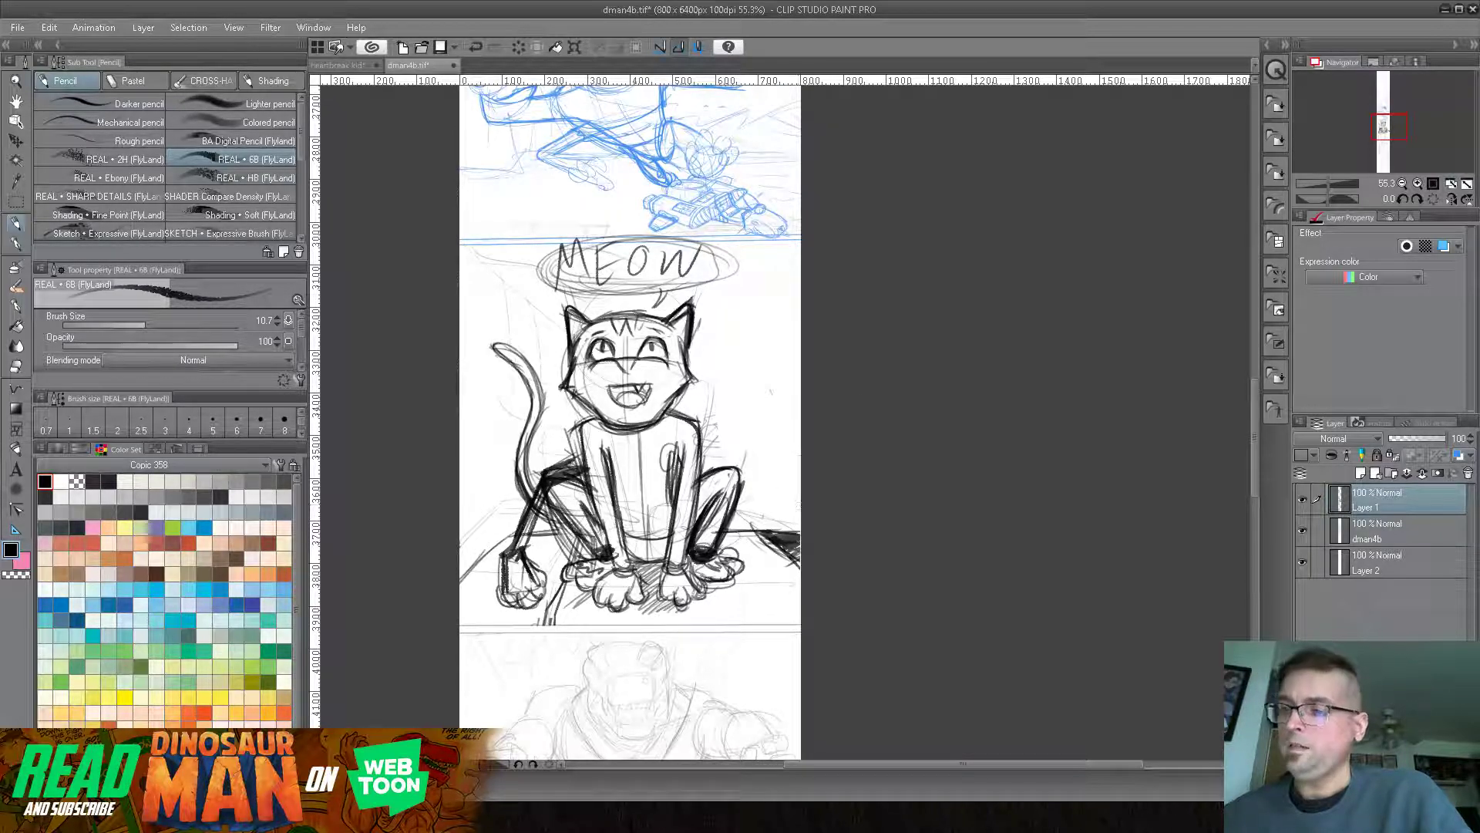
- On the dman4b layer, pencil small building details beside the cat's body and a jagged rock edge above its tail
click(1363, 531)
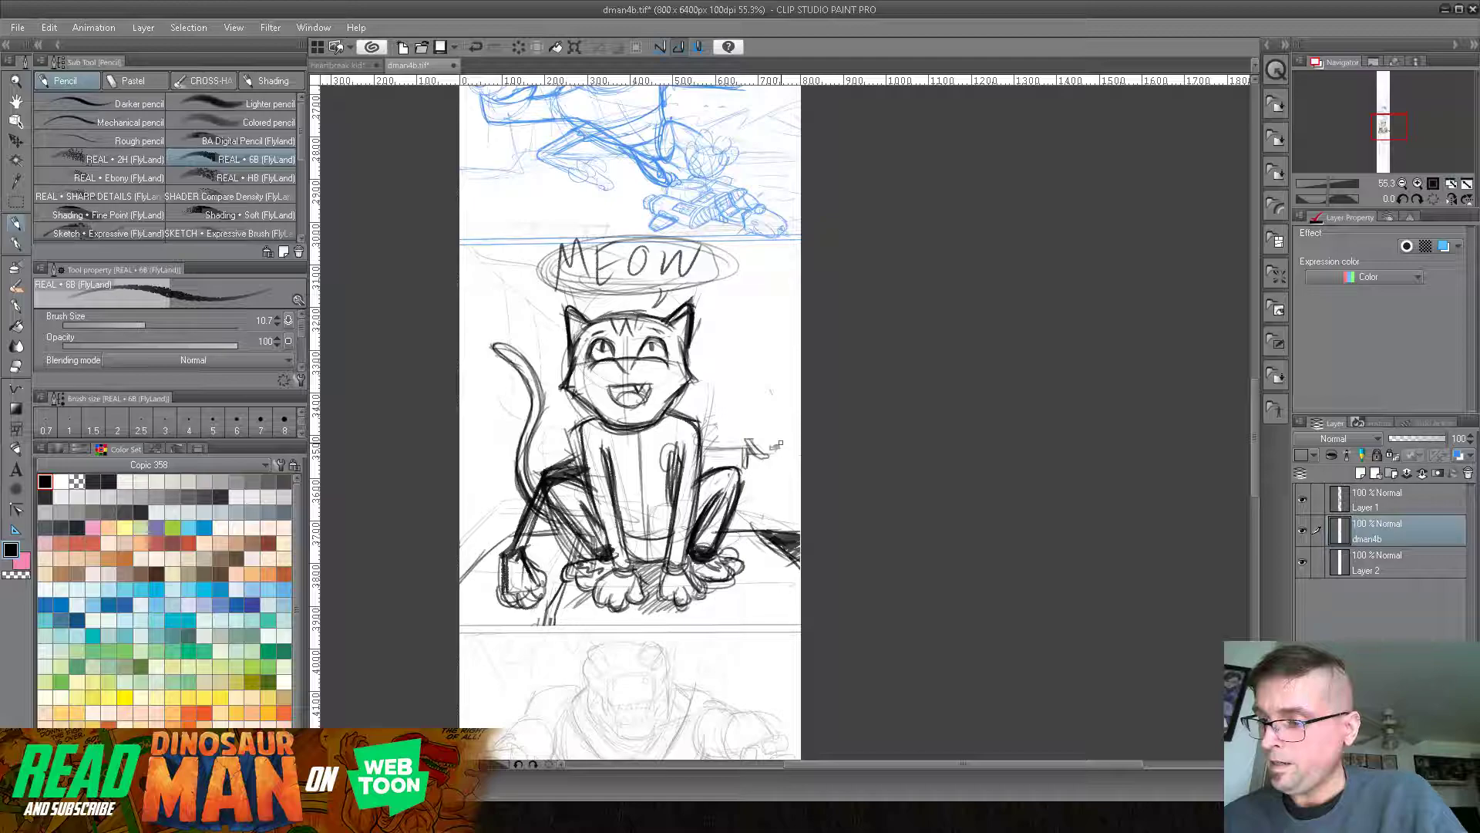
mouse_move(776, 445)
mouse_down()
mouse_move(786, 438)
mouse_move(784, 467)
mouse_move(796, 463)
mouse_up()
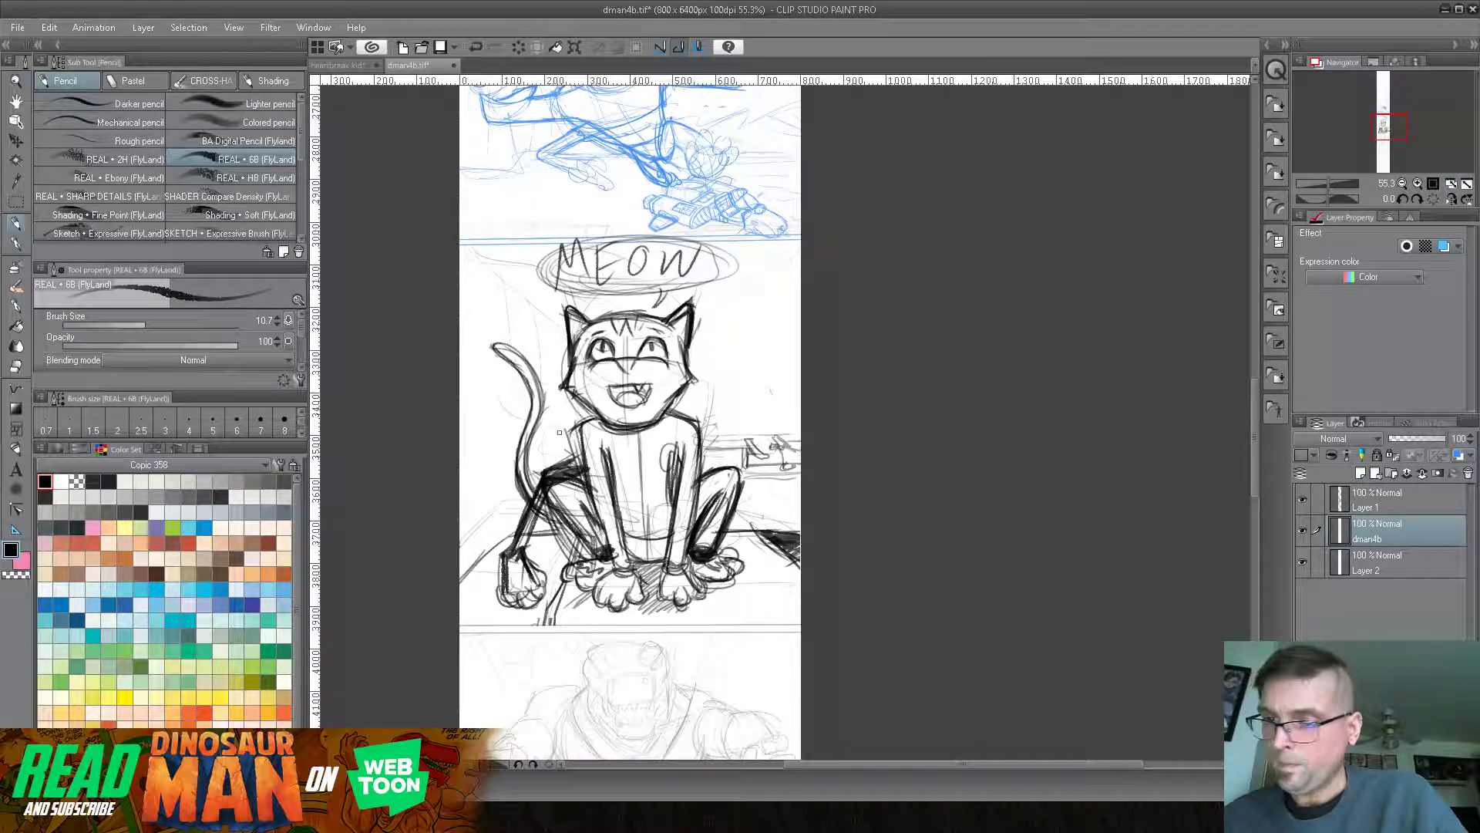
mouse_move(472, 249)
mouse_down()
mouse_move(492, 268)
mouse_move(505, 334)
mouse_move(532, 323)
mouse_move(549, 345)
mouse_up()
drag(492, 272, 563, 346)
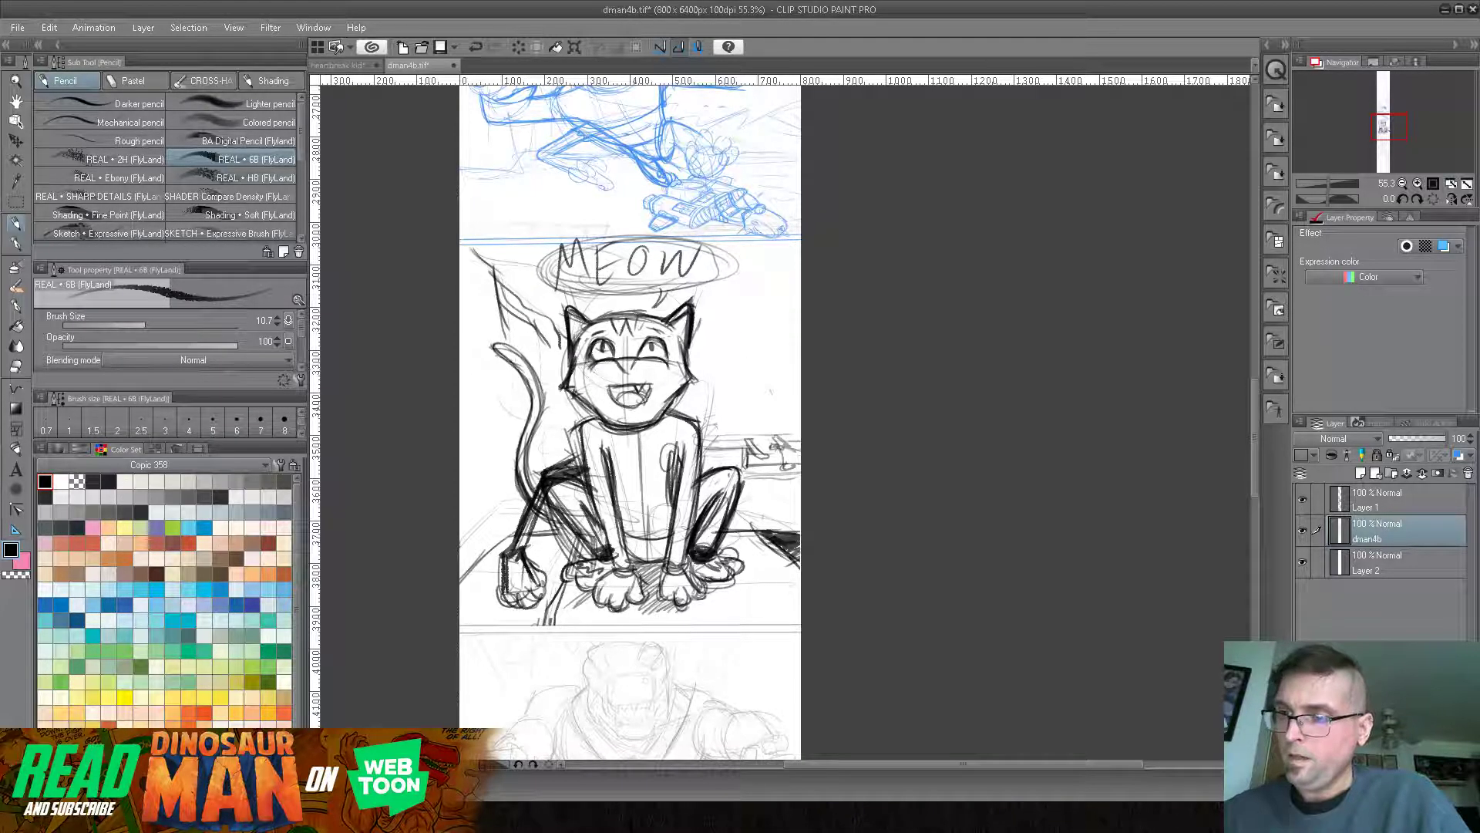
- Pencil a jagged mountain ridge in the background beside the cat's head, extending to the panel edge
drag(630, 164, 640, 254)
scroll(632, 417, down, 3)
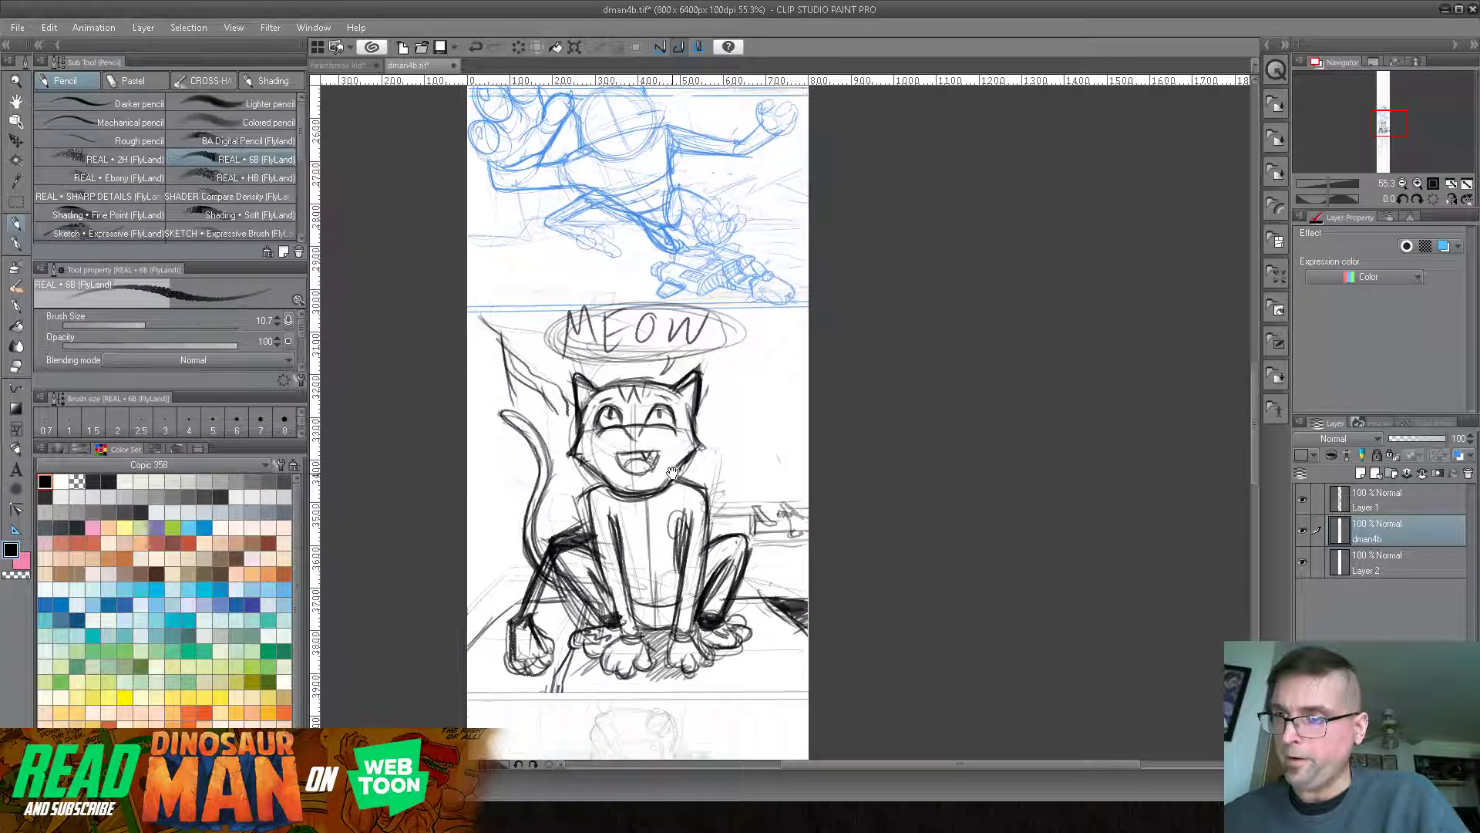
mouse_move(696, 357)
mouse_down()
mouse_move(720, 371)
mouse_move(726, 340)
mouse_move(802, 340)
mouse_up()
drag(779, 218, 736, 268)
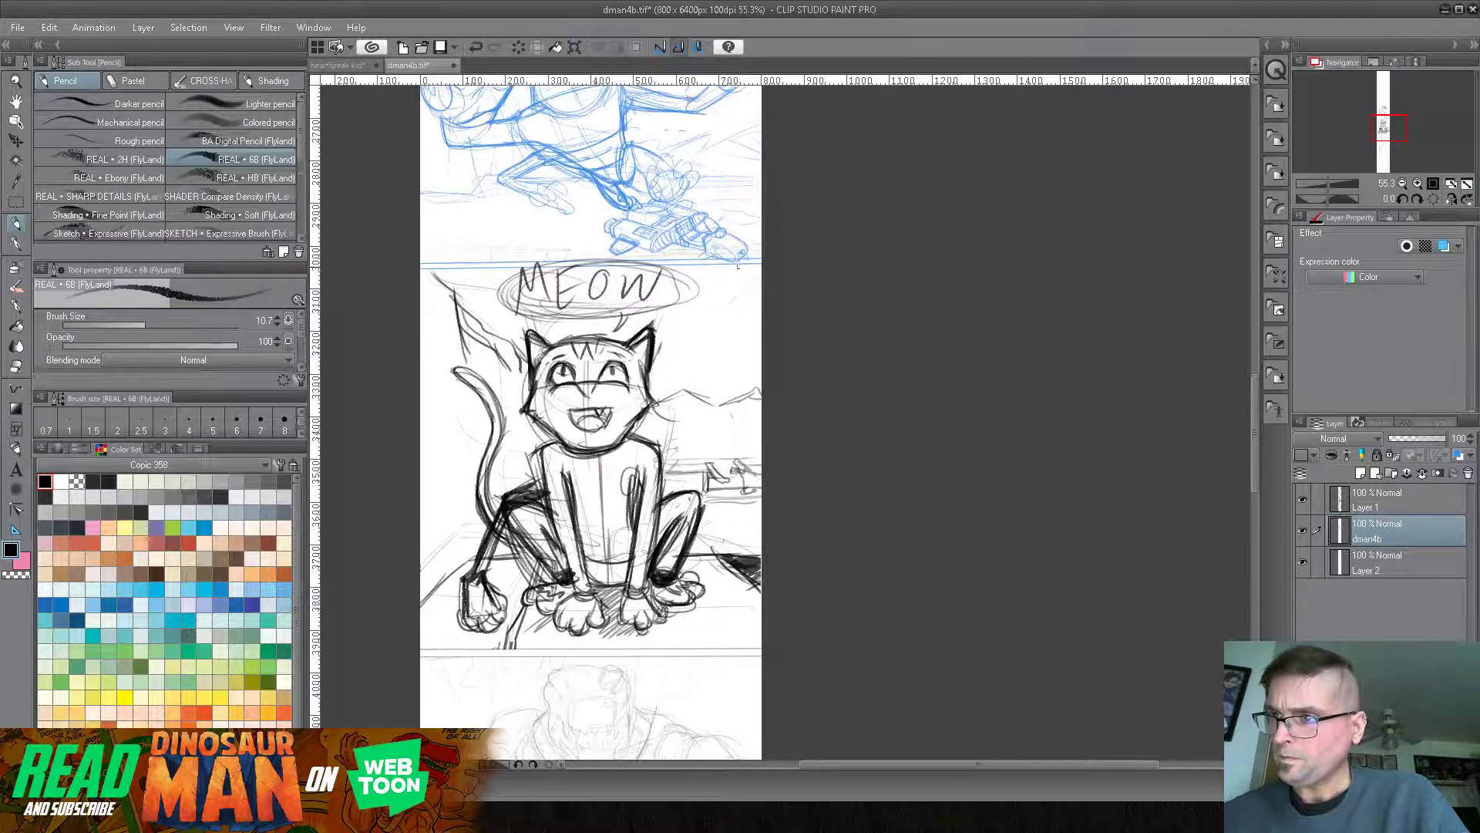
mouse_move(664, 398)
mouse_down()
mouse_move(710, 375)
mouse_move(749, 384)
mouse_up()
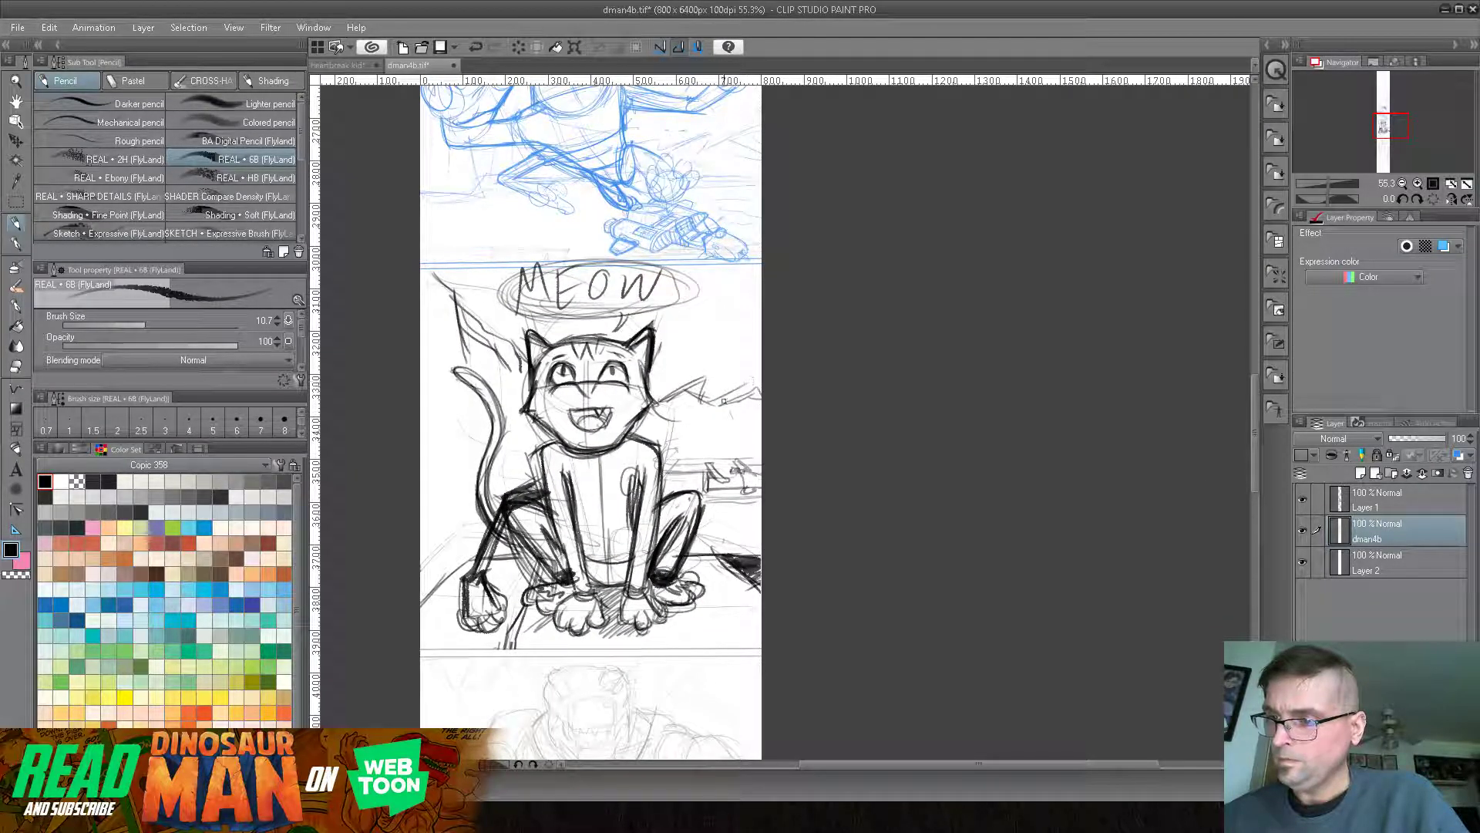
- Pencil loose vertical background strokes and a ground line beside the cat's tail
mouse_move(465, 446)
mouse_down()
mouse_move(462, 498)
mouse_move(455, 475)
mouse_up()
mouse_move(467, 459)
mouse_down()
mouse_move(461, 540)
mouse_move(446, 549)
mouse_up()
drag(456, 545, 416, 558)
mouse_move(469, 486)
mouse_down()
mouse_move(465, 530)
mouse_move(479, 511)
mouse_up()
mouse_move(461, 532)
mouse_down()
mouse_move(488, 524)
mouse_move(505, 485)
mouse_up()
drag(437, 543, 455, 535)
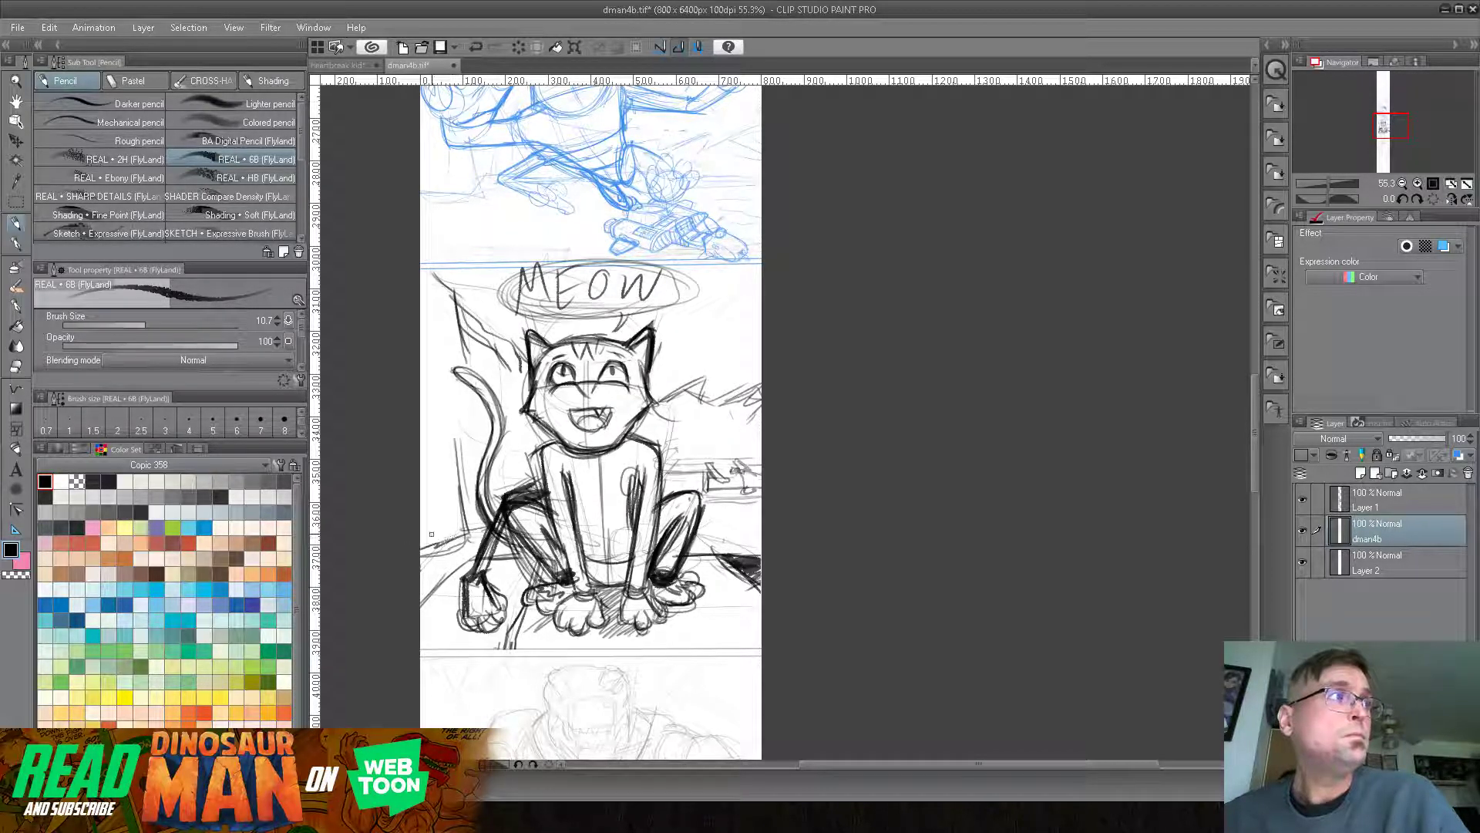
- Pencil the background wall behind the cat, define its paws and darken the shadow between its front paws
drag(666, 440, 657, 492)
drag(729, 535, 743, 543)
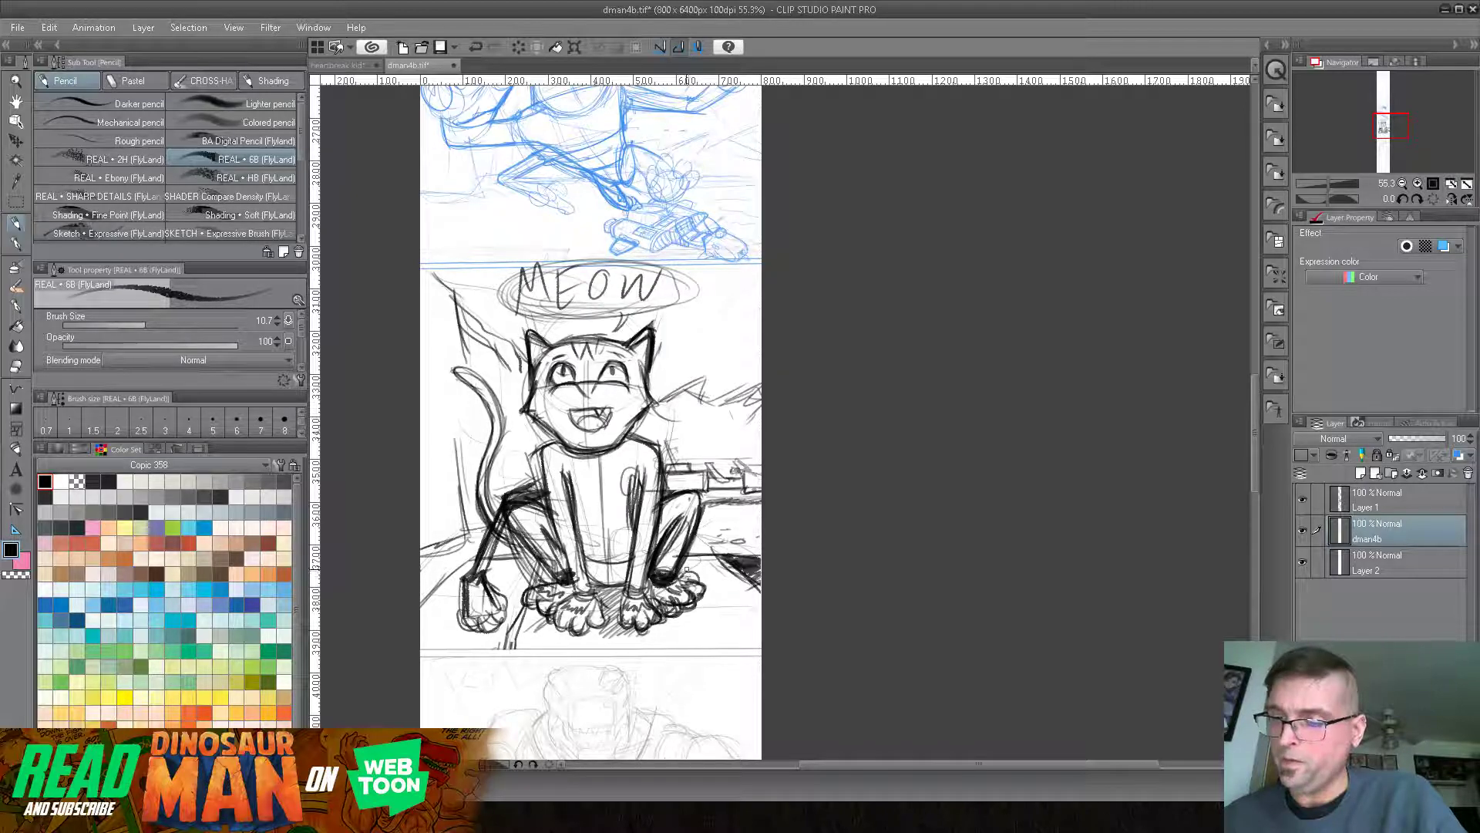
drag(614, 593, 609, 601)
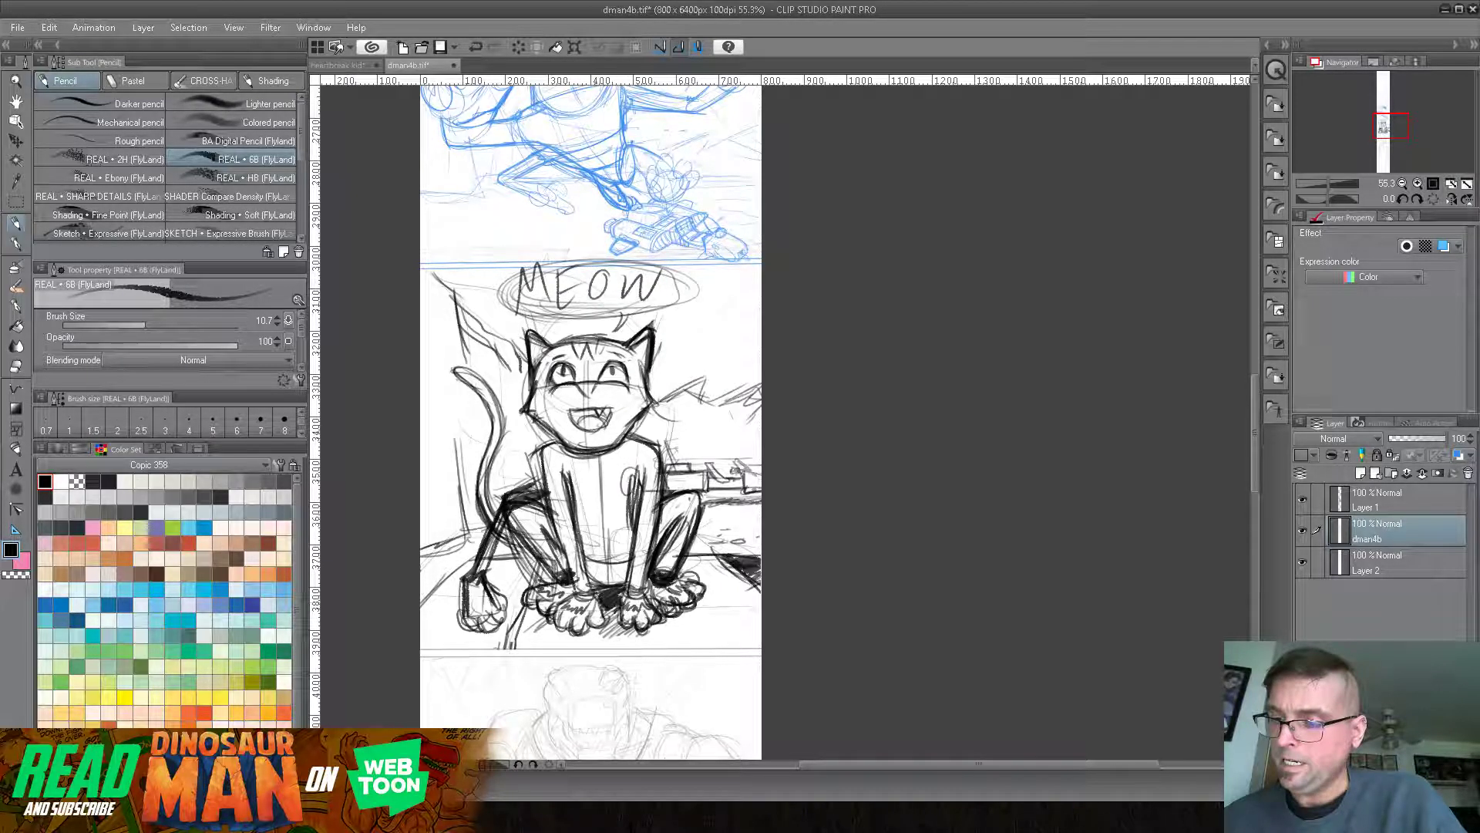
- Review the pencilled panels and the remaining rough sketches down to the final Boop panel
drag(711, 244, 713, 483)
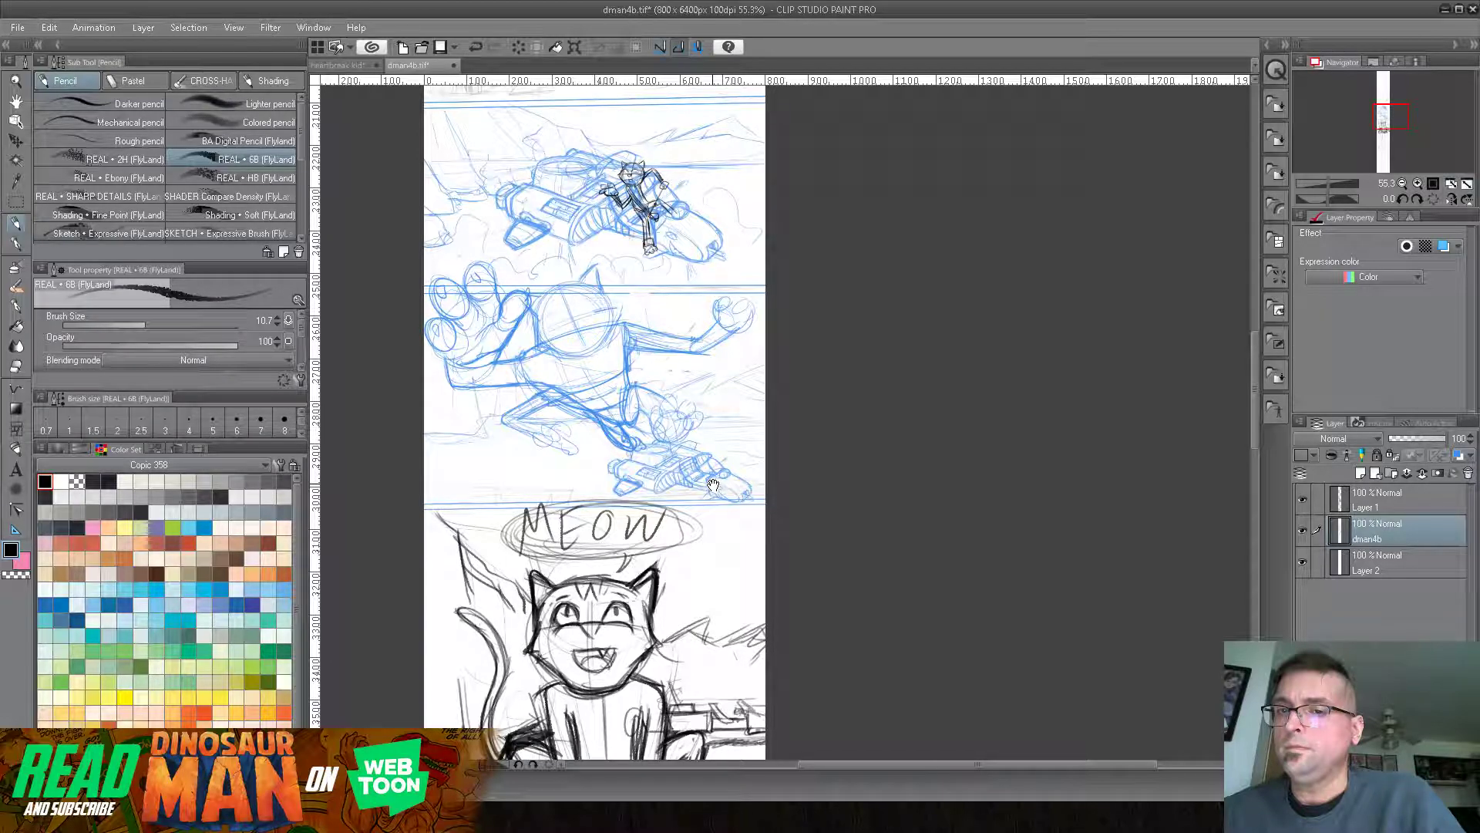
scroll(713, 485, down, 8)
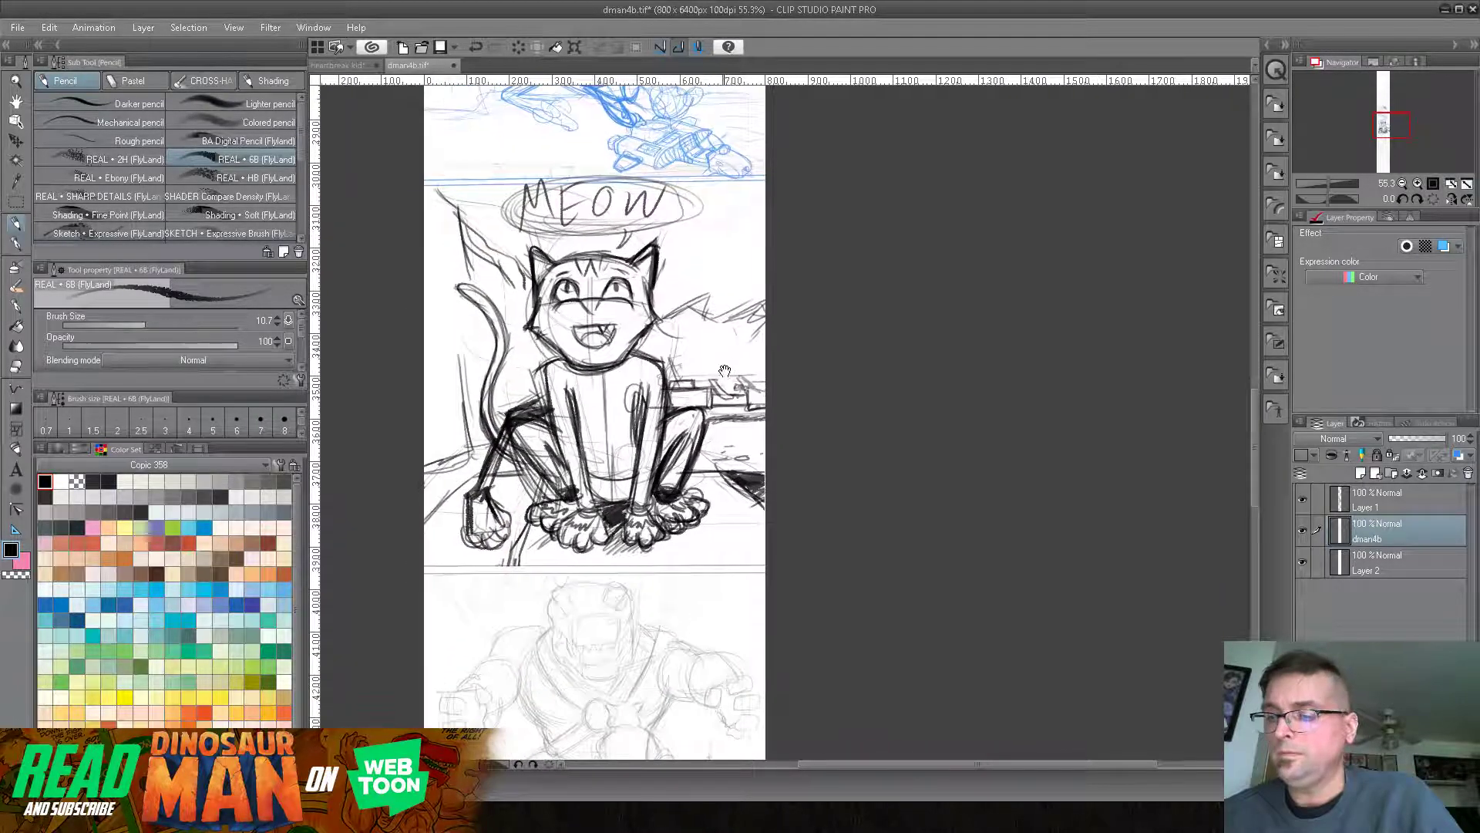
mouse_move(732, 537)
mouse_down()
mouse_move(704, 262)
mouse_move(718, 380)
mouse_move(711, 574)
mouse_move(690, 405)
mouse_move(707, 382)
mouse_up()
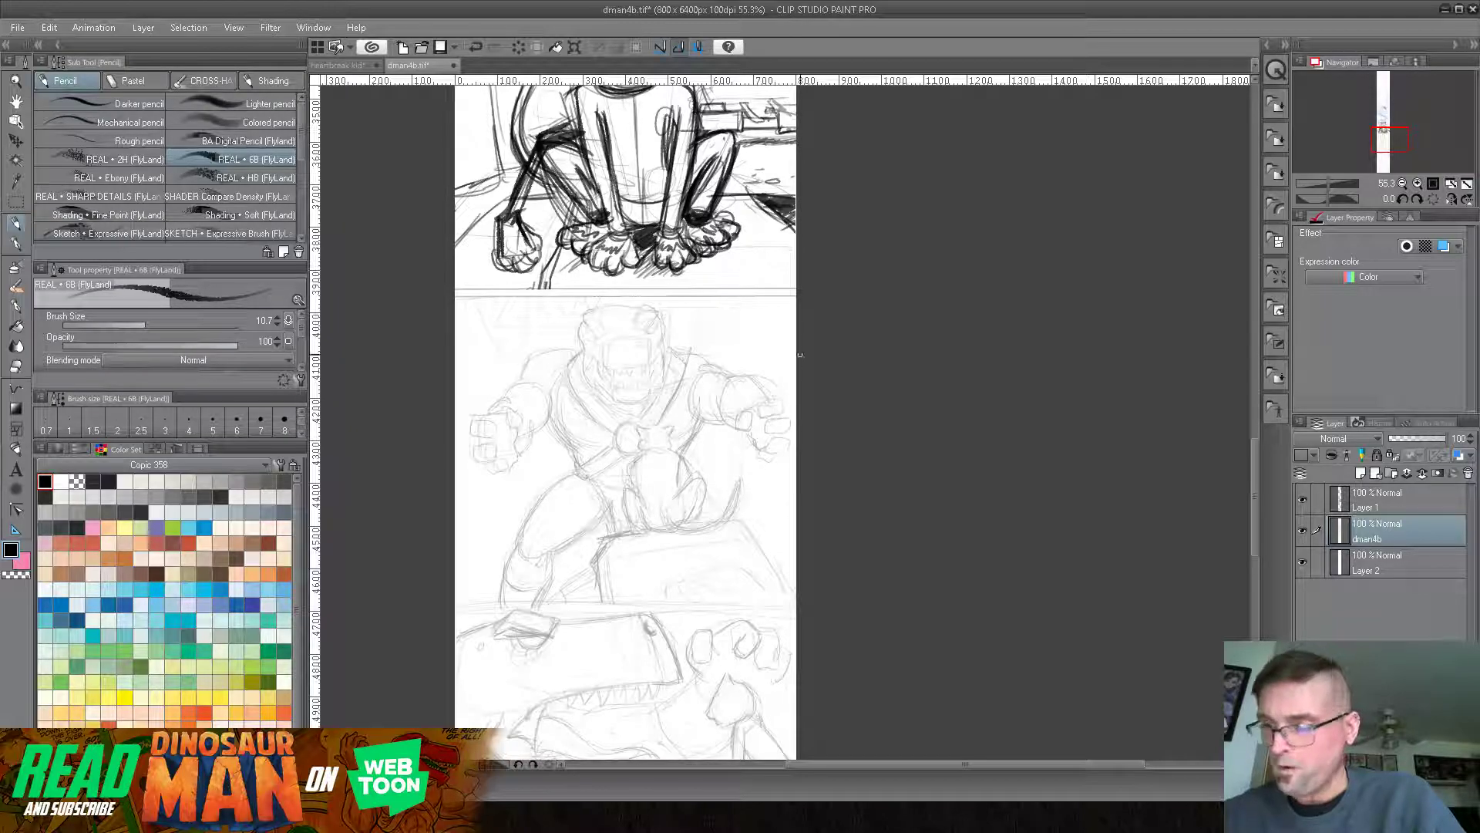
drag(728, 586, 694, 253)
drag(716, 539, 695, 315)
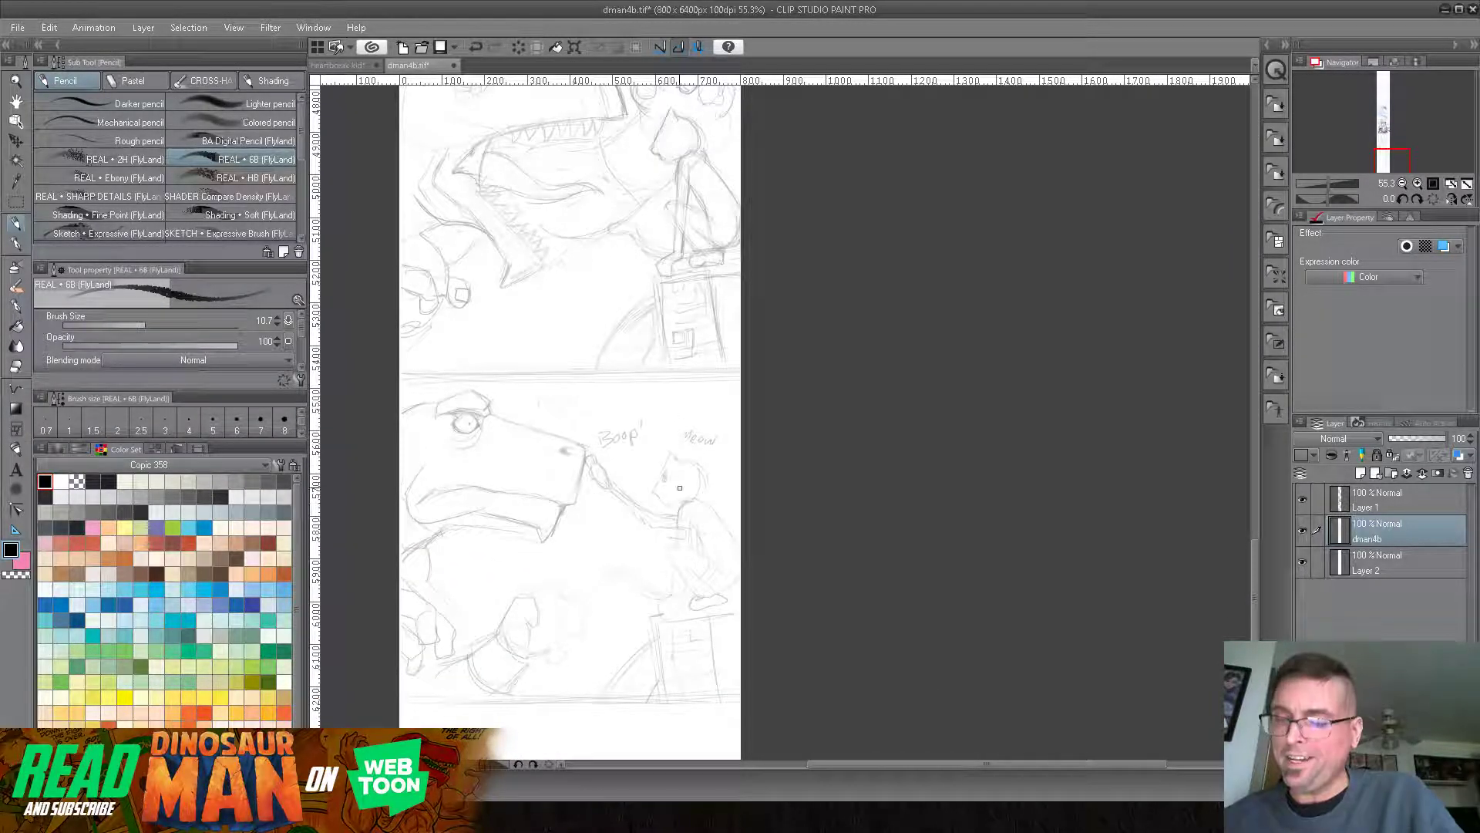
drag(652, 238, 653, 336)
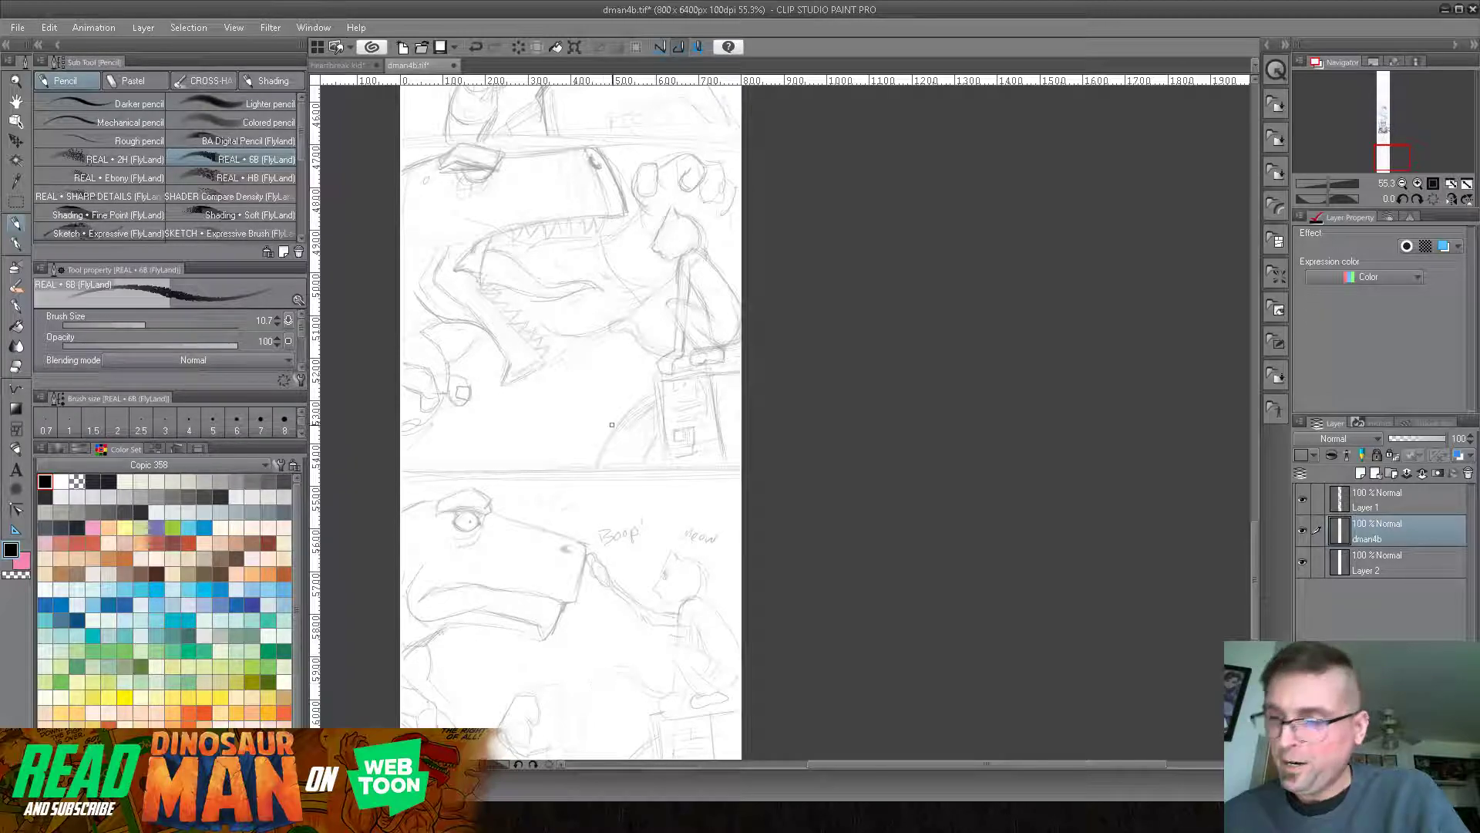
drag(618, 285, 637, 257)
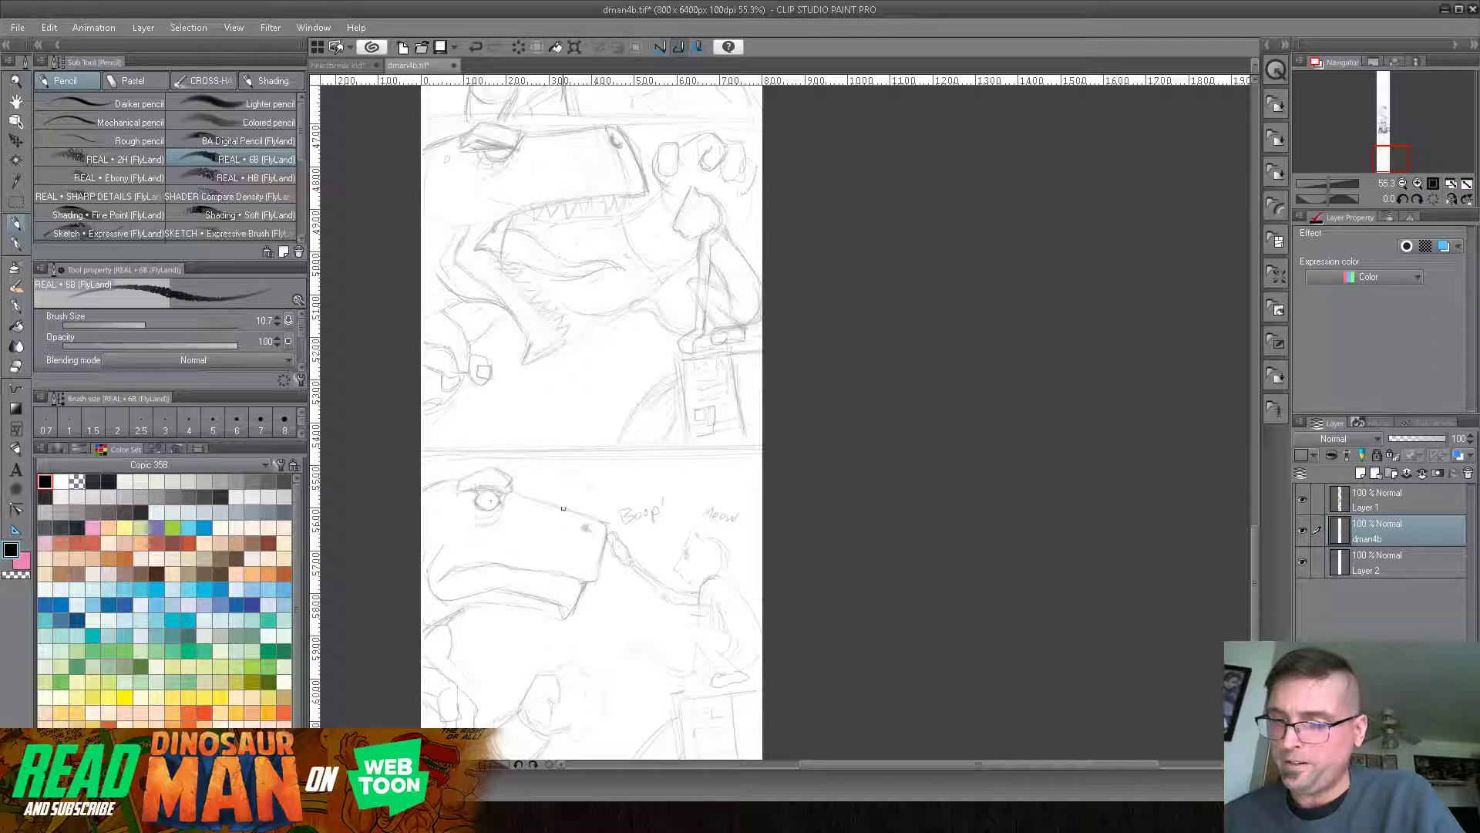
drag(678, 600, 701, 449)
- Start the front edge of the dinosaur's snout in the Boop panel with the Darker pencil and set the Lighter pencil to size 7.1
drag(1328, 183, 1332, 182)
drag(582, 449, 733, 420)
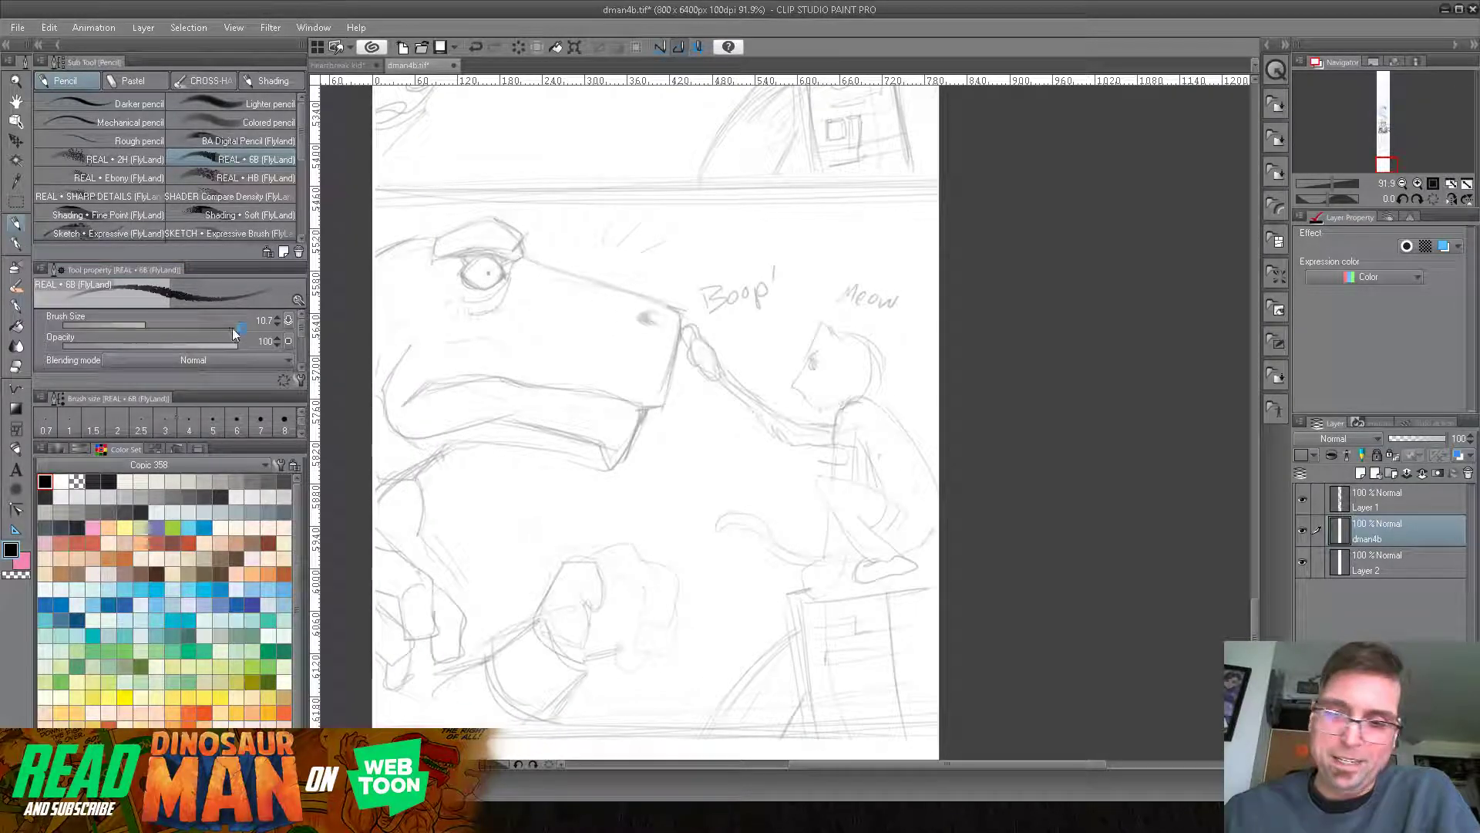
drag(139, 322, 132, 310)
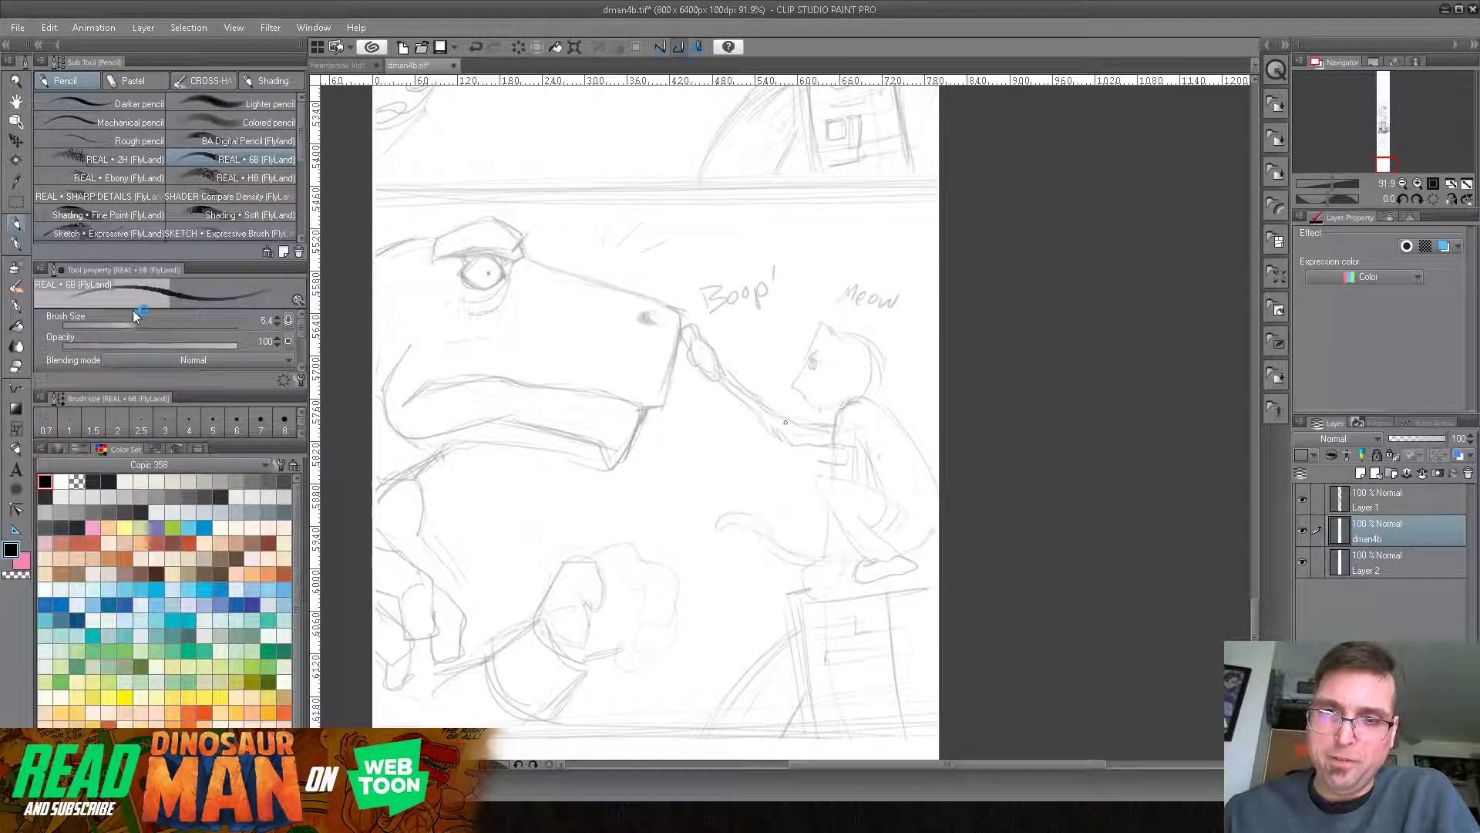
click(167, 107)
drag(682, 313, 674, 357)
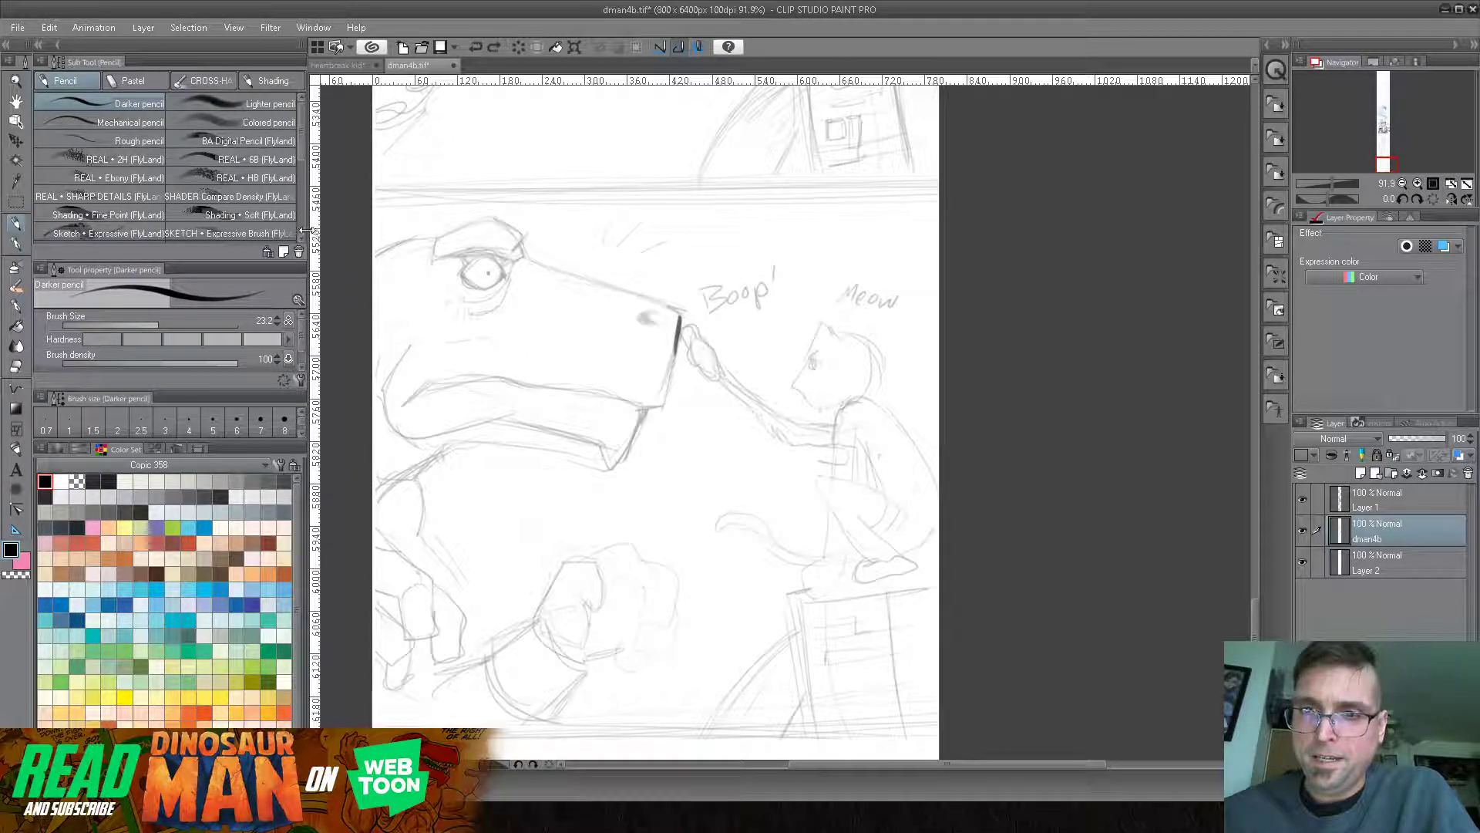
click(231, 103)
drag(148, 325, 137, 325)
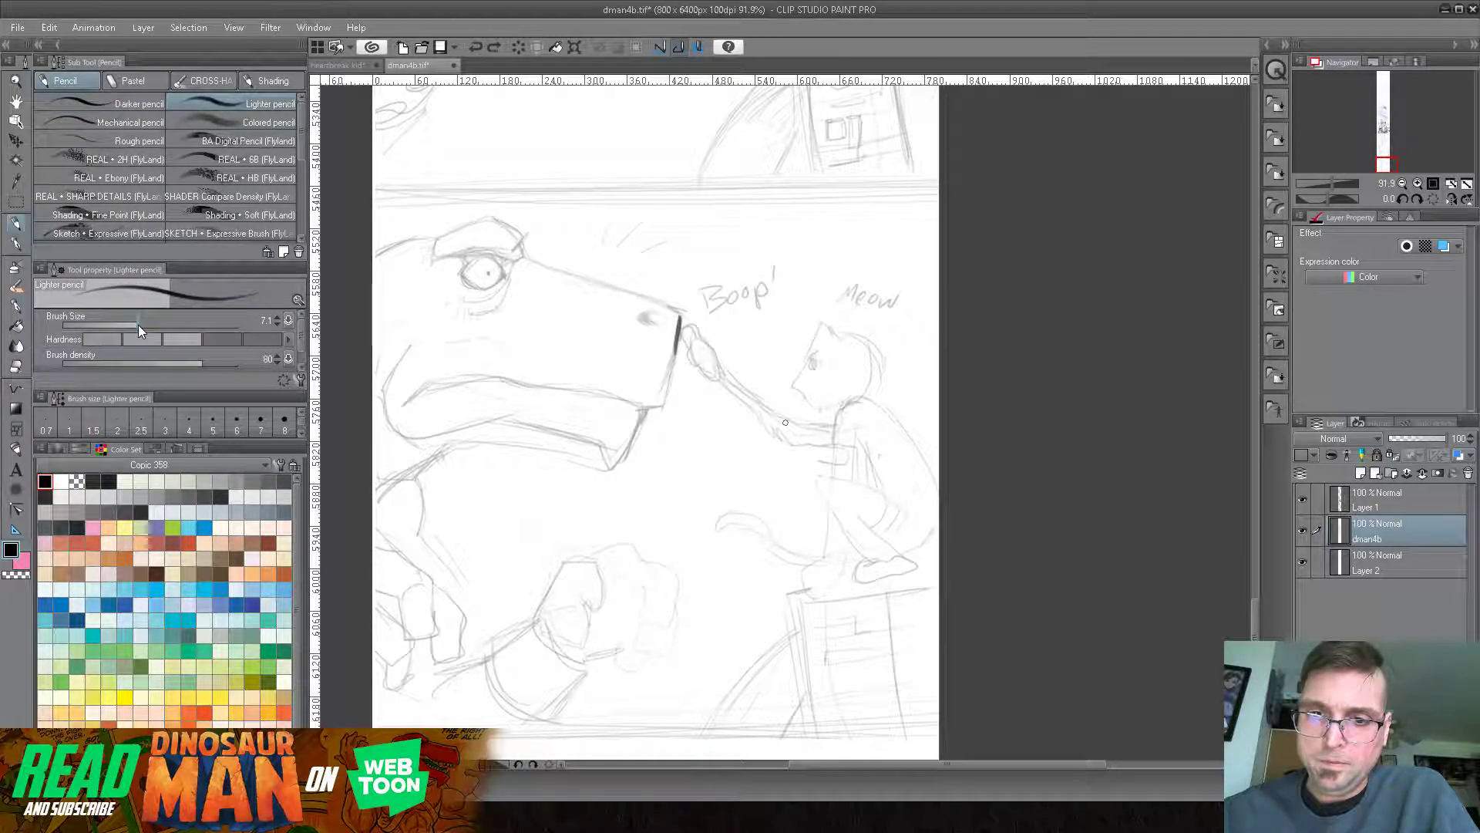
- Pencil the front of the dinosaur's snout, the mouth line with one small tooth, the lower jaw and the cheek curve
mouse_move(681, 324)
mouse_down()
mouse_move(656, 412)
mouse_move(609, 378)
mouse_move(634, 404)
mouse_move(495, 373)
mouse_move(412, 399)
mouse_up()
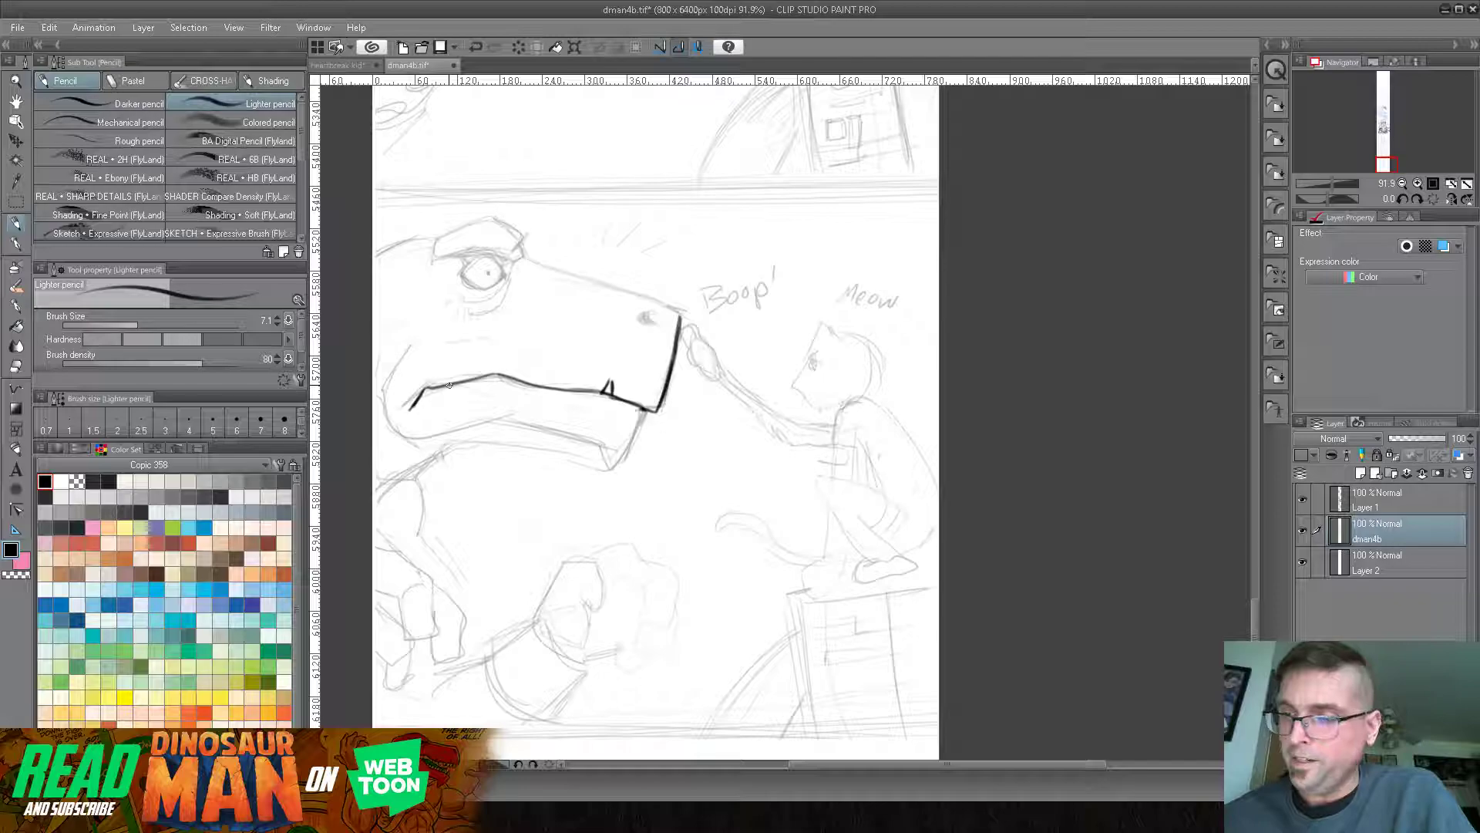
mouse_move(644, 410)
mouse_down()
mouse_move(607, 471)
mouse_move(602, 444)
mouse_move(605, 475)
mouse_up()
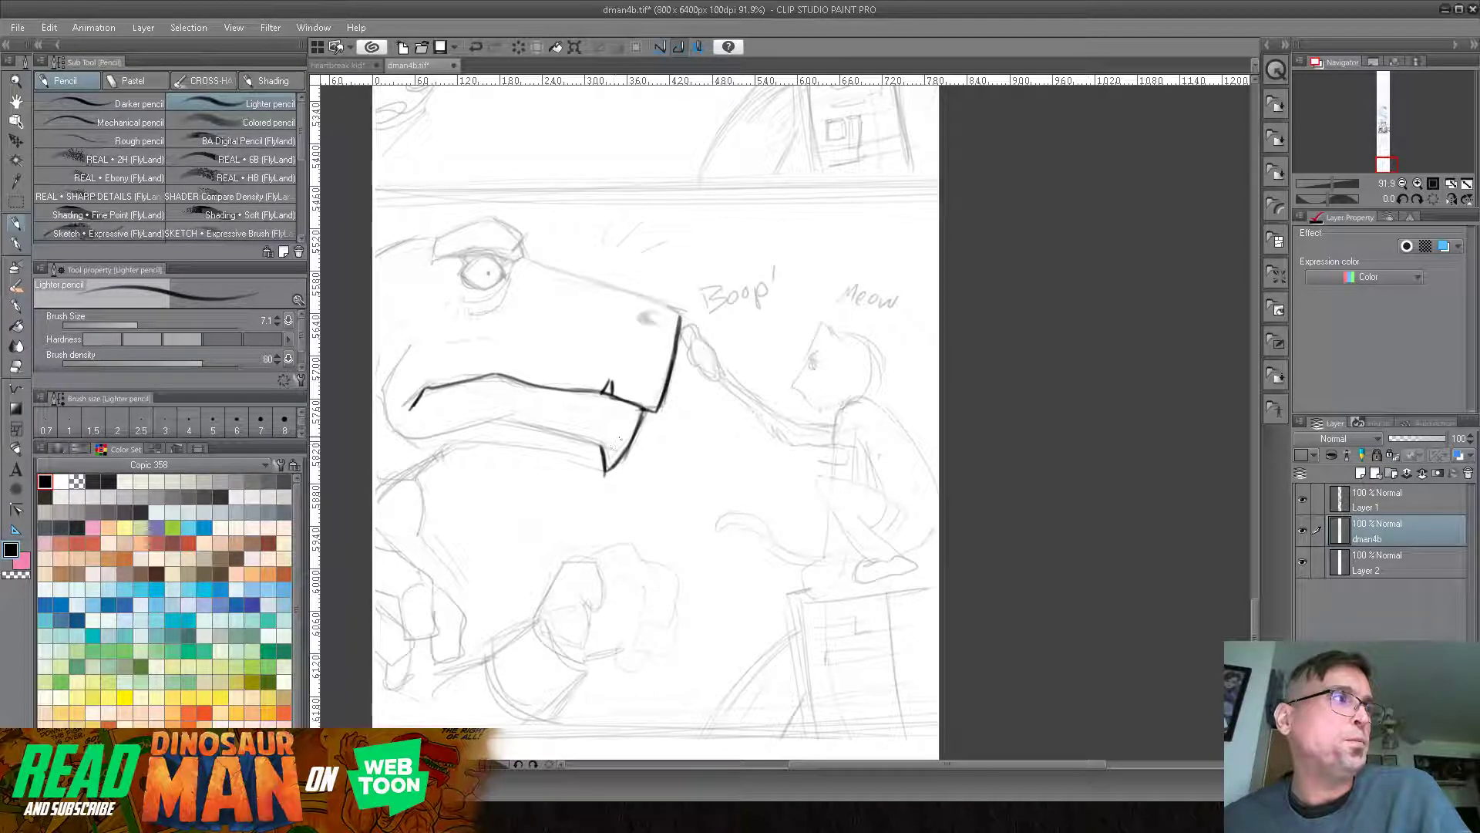
mouse_move(603, 451)
mouse_down()
mouse_move(490, 414)
mouse_move(592, 447)
mouse_move(516, 419)
mouse_move(409, 440)
mouse_up()
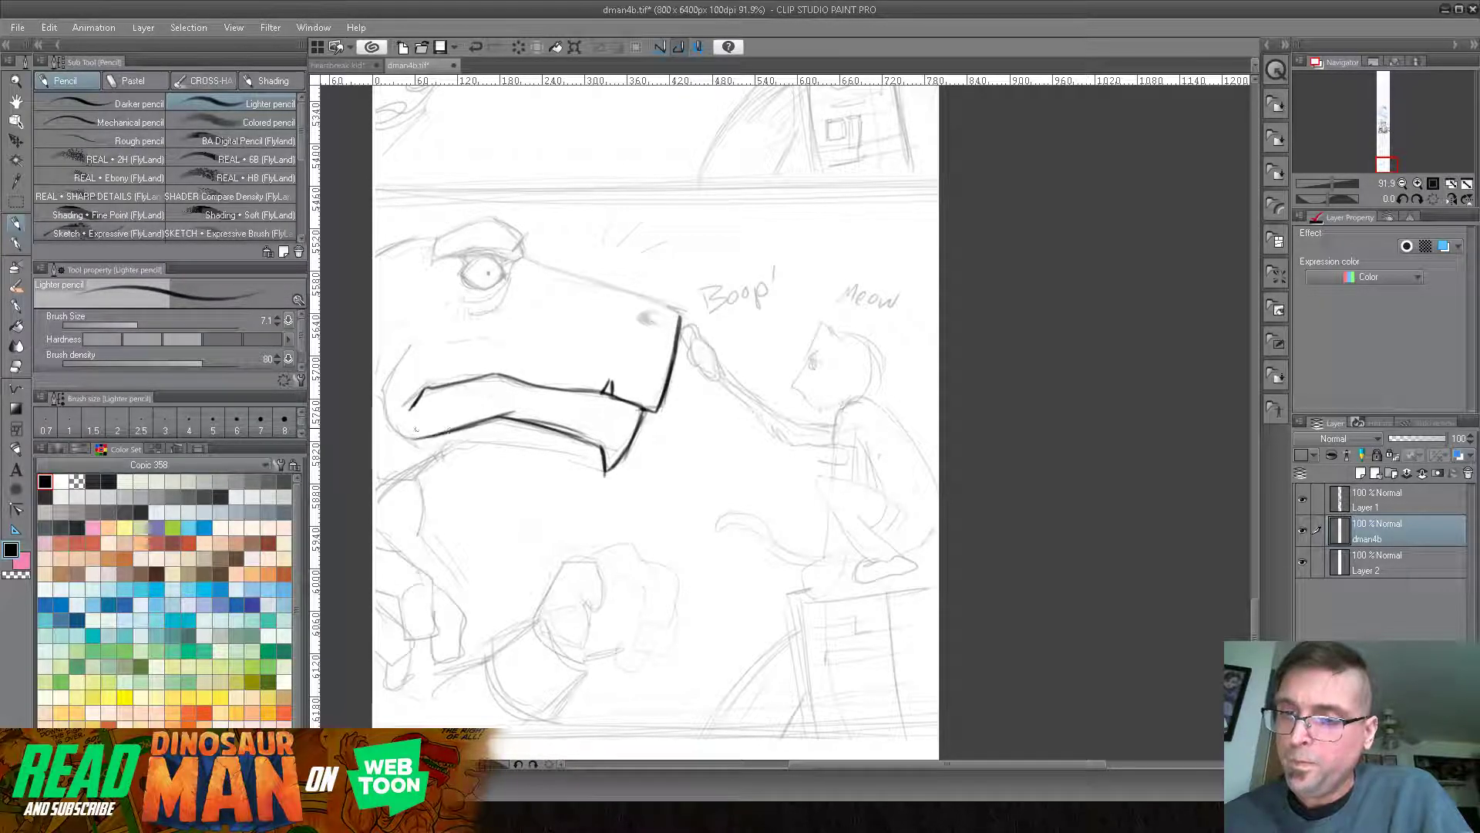
mouse_move(410, 343)
mouse_down()
mouse_move(382, 395)
mouse_move(390, 428)
mouse_move(416, 439)
mouse_up()
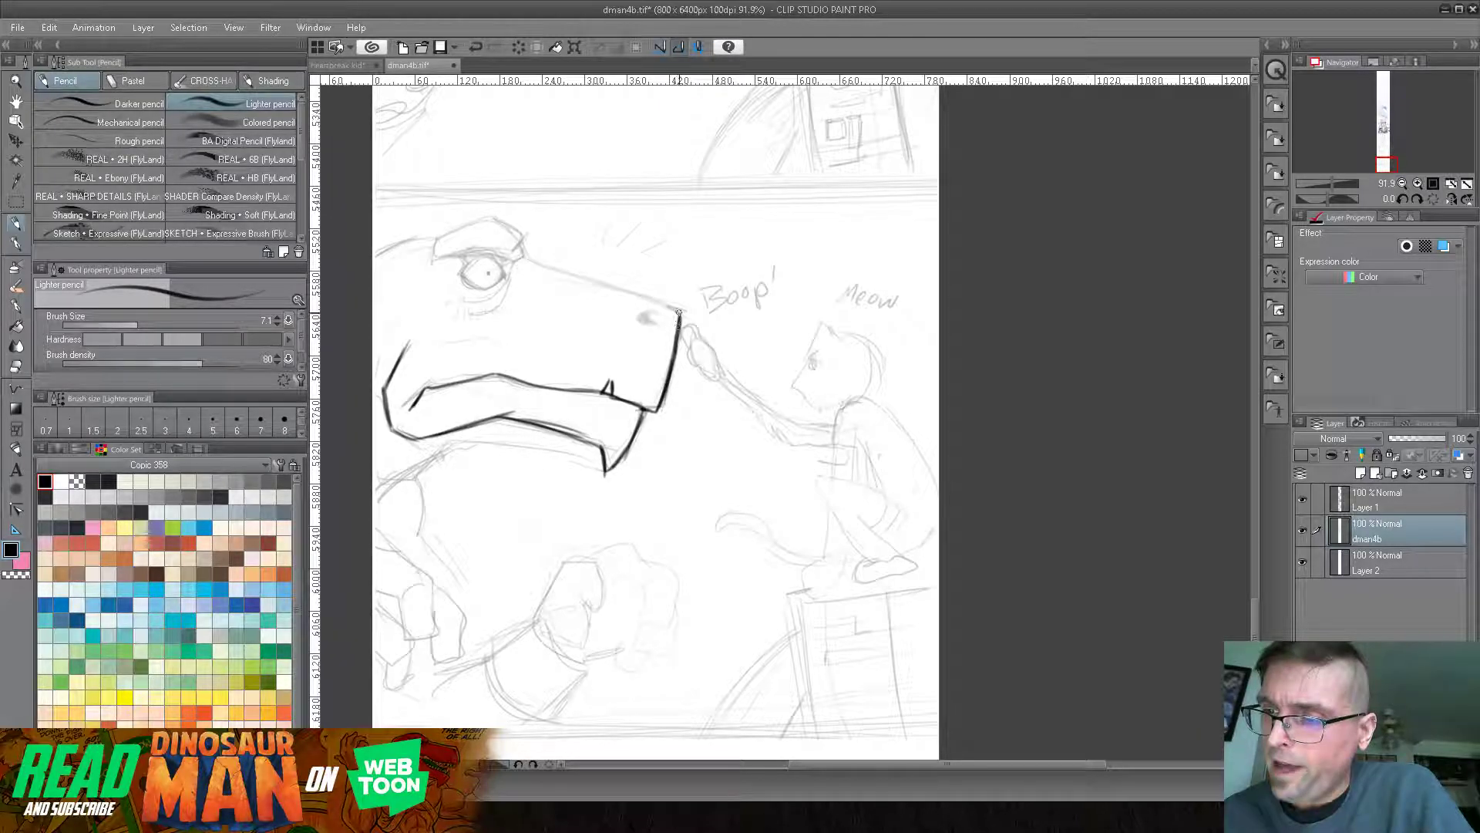
- Pencil the top of the dinosaur's snout, its brow, nostril and eye, with a dot pupil, dark upper lid and crease underneath
drag(681, 316, 521, 241)
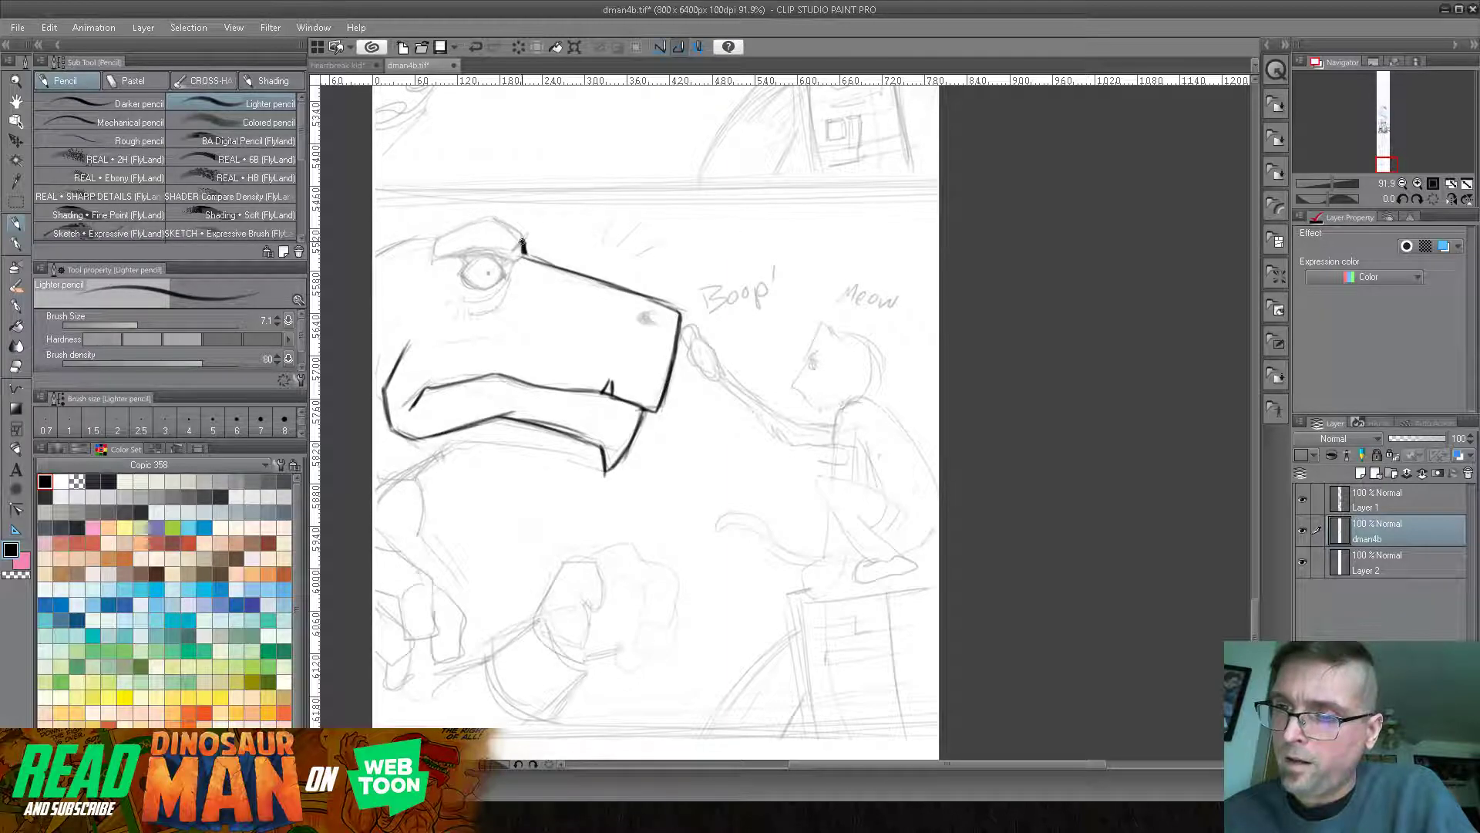
mouse_move(516, 233)
mouse_down()
mouse_move(451, 231)
mouse_move(432, 258)
mouse_move(494, 250)
mouse_up()
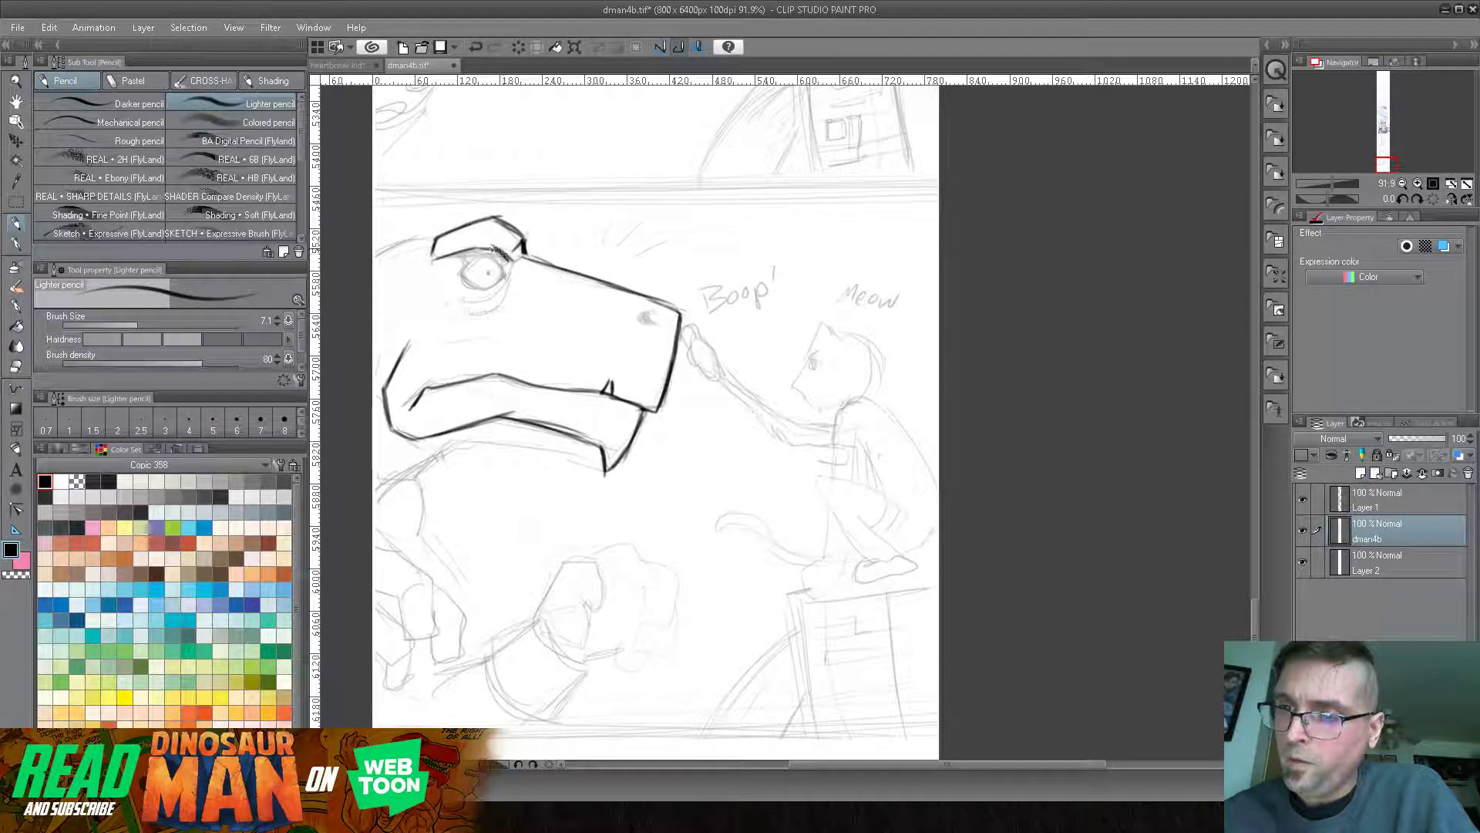
mouse_move(503, 260)
mouse_down()
mouse_move(472, 258)
mouse_move(463, 280)
mouse_up()
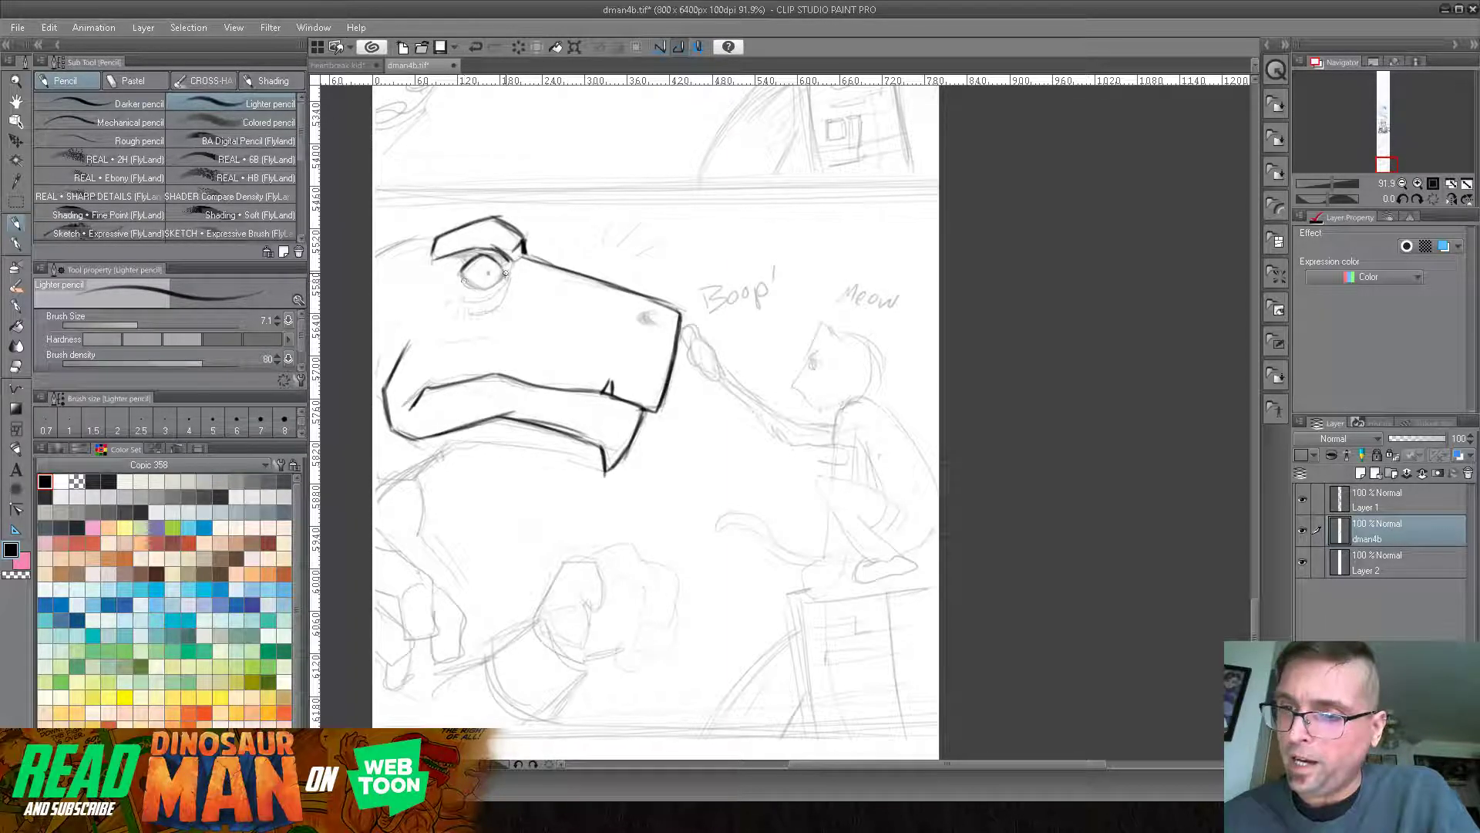
mouse_move(461, 274)
mouse_down()
mouse_move(476, 291)
mouse_move(502, 276)
mouse_up()
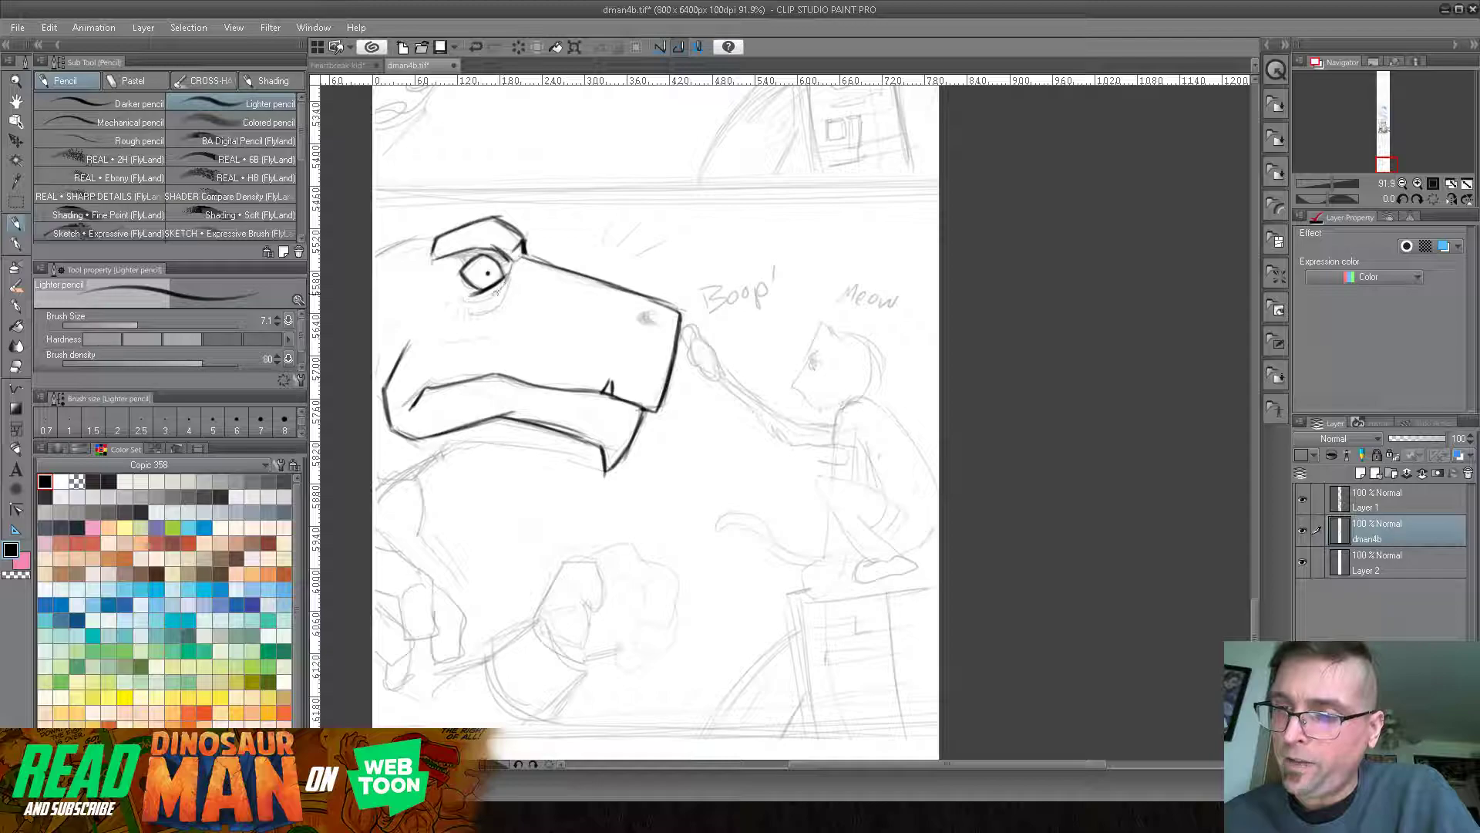
drag(505, 297, 470, 314)
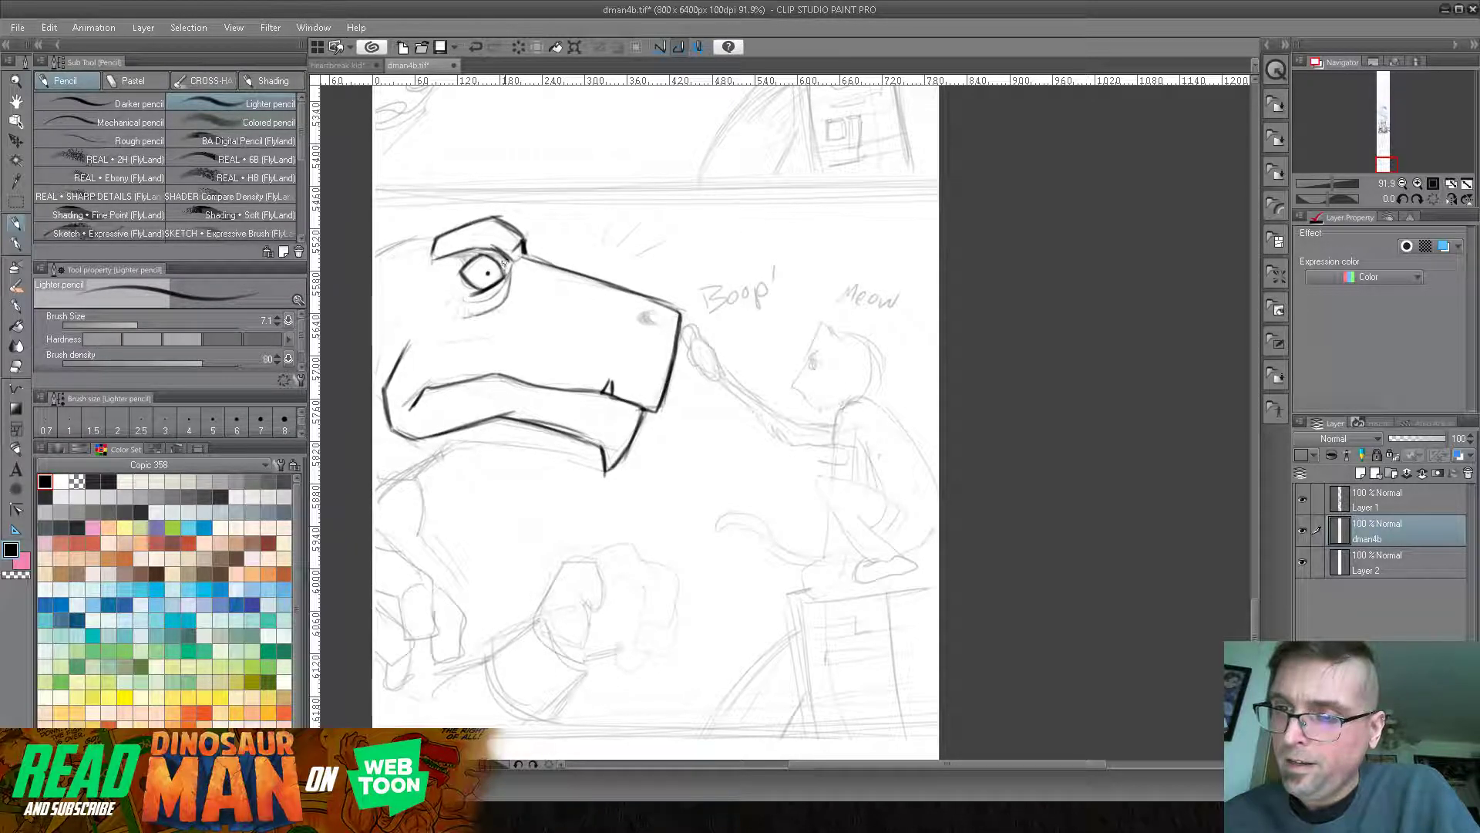
drag(494, 249, 514, 267)
mouse_move(485, 253)
mouse_down()
mouse_move(501, 265)
mouse_move(497, 251)
mouse_move(432, 260)
mouse_up()
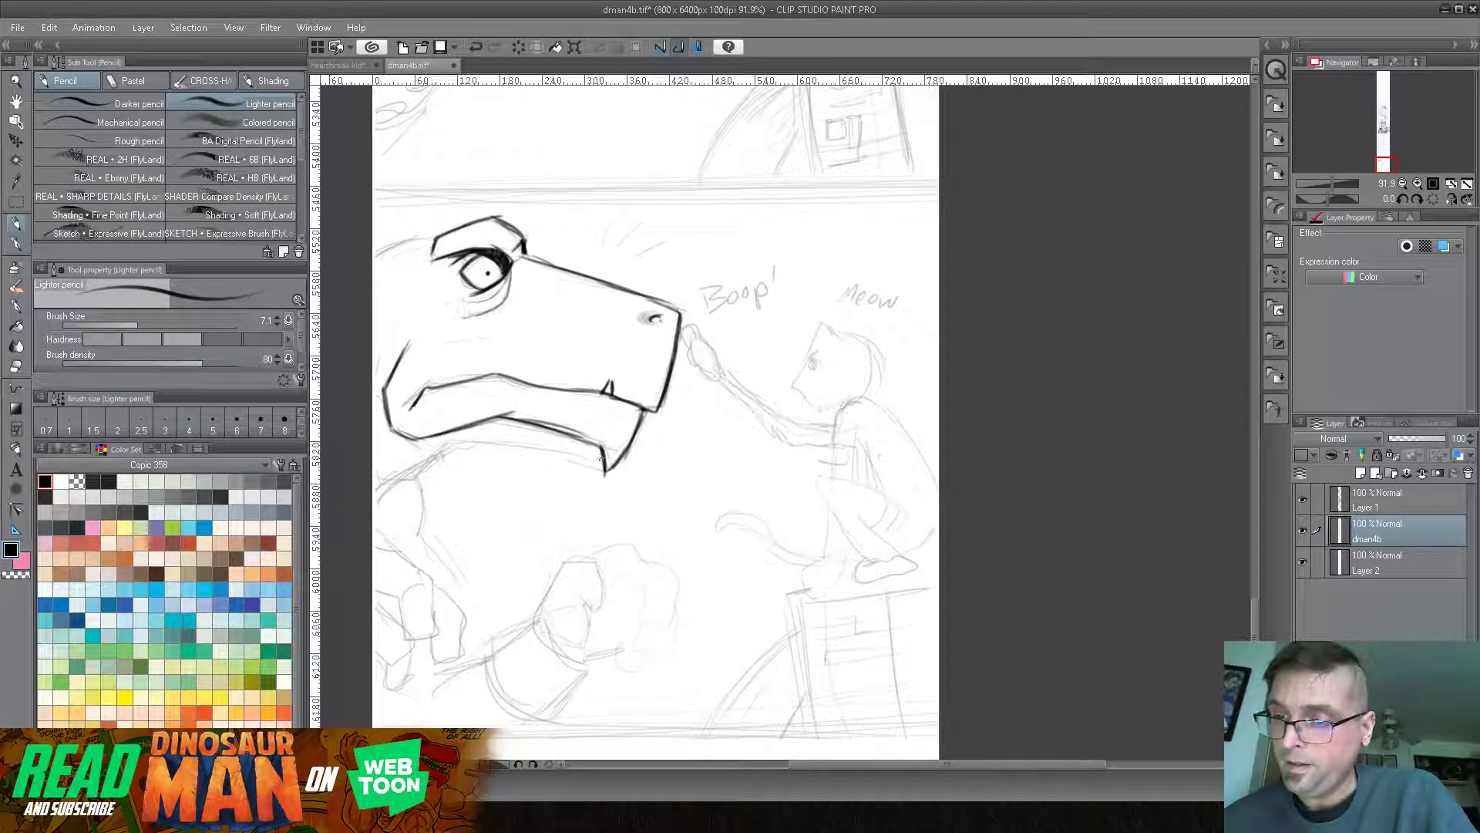
- Pencil the underside of the dinosaur's jaw, its neck and collar, and the back of its head to the panel edge
drag(571, 444, 444, 444)
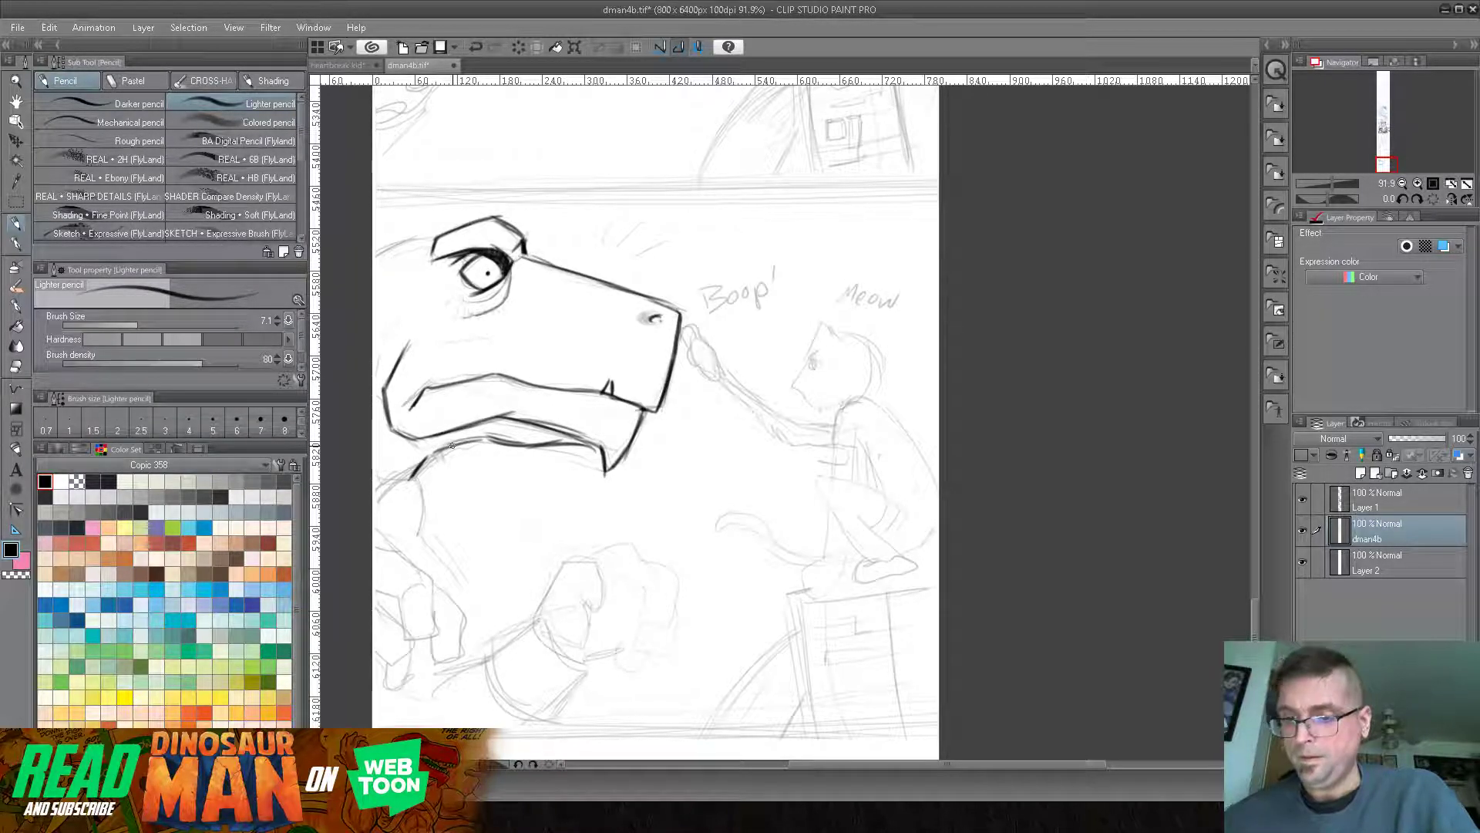
mouse_move(420, 460)
mouse_down()
mouse_move(394, 484)
mouse_move(429, 490)
mouse_up()
mouse_move(429, 492)
mouse_down()
mouse_move(424, 567)
mouse_move(375, 552)
mouse_up()
drag(375, 549, 417, 572)
mouse_move(426, 493)
mouse_down()
mouse_move(417, 578)
mouse_move(433, 532)
mouse_up()
drag(431, 232, 375, 248)
drag(465, 440, 422, 459)
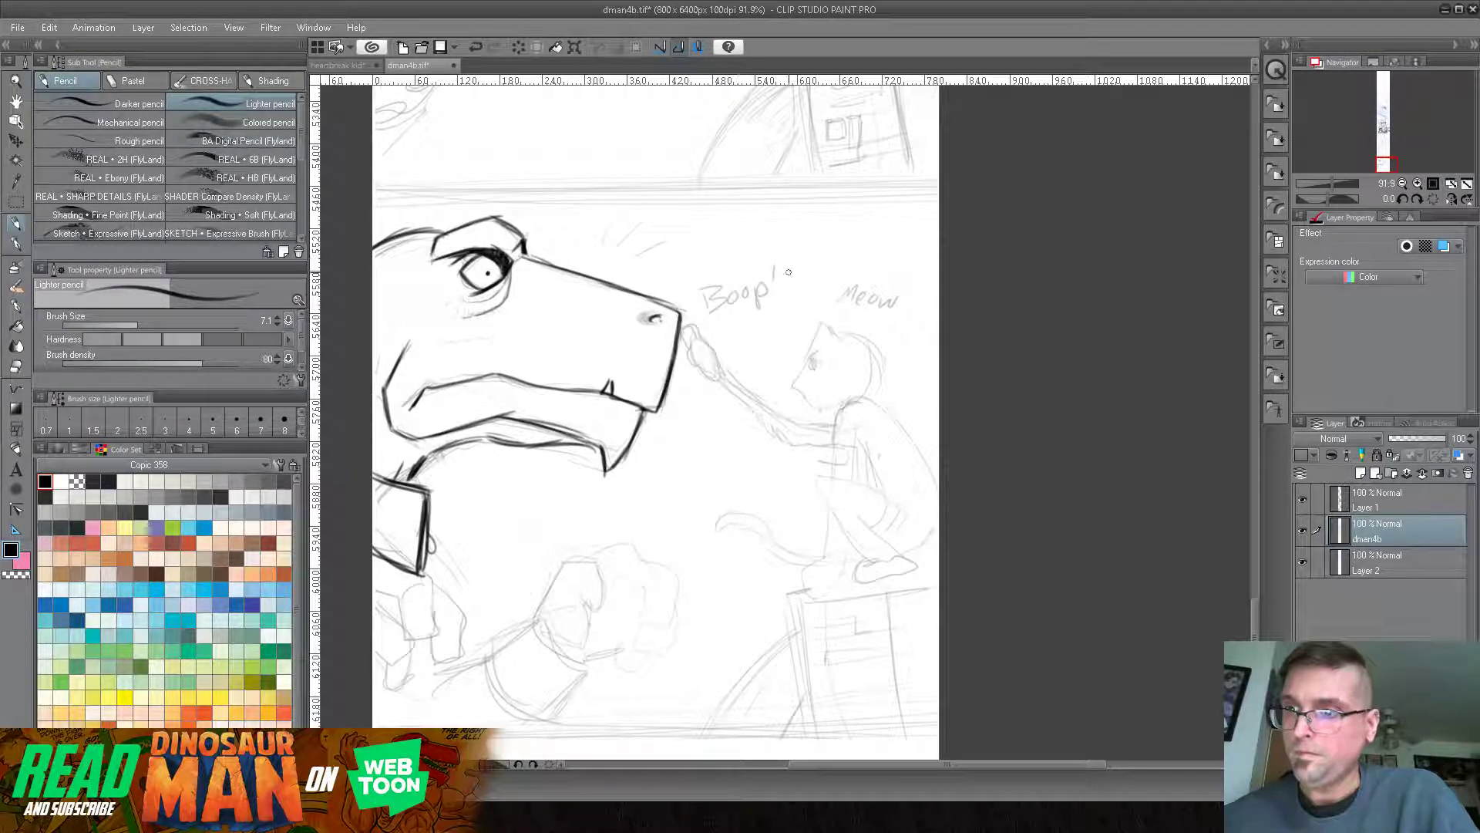
- Erase the dinosaur's pupil, redraw it as a dot, and touch up the brow and the corner of the mouth
click(16, 367)
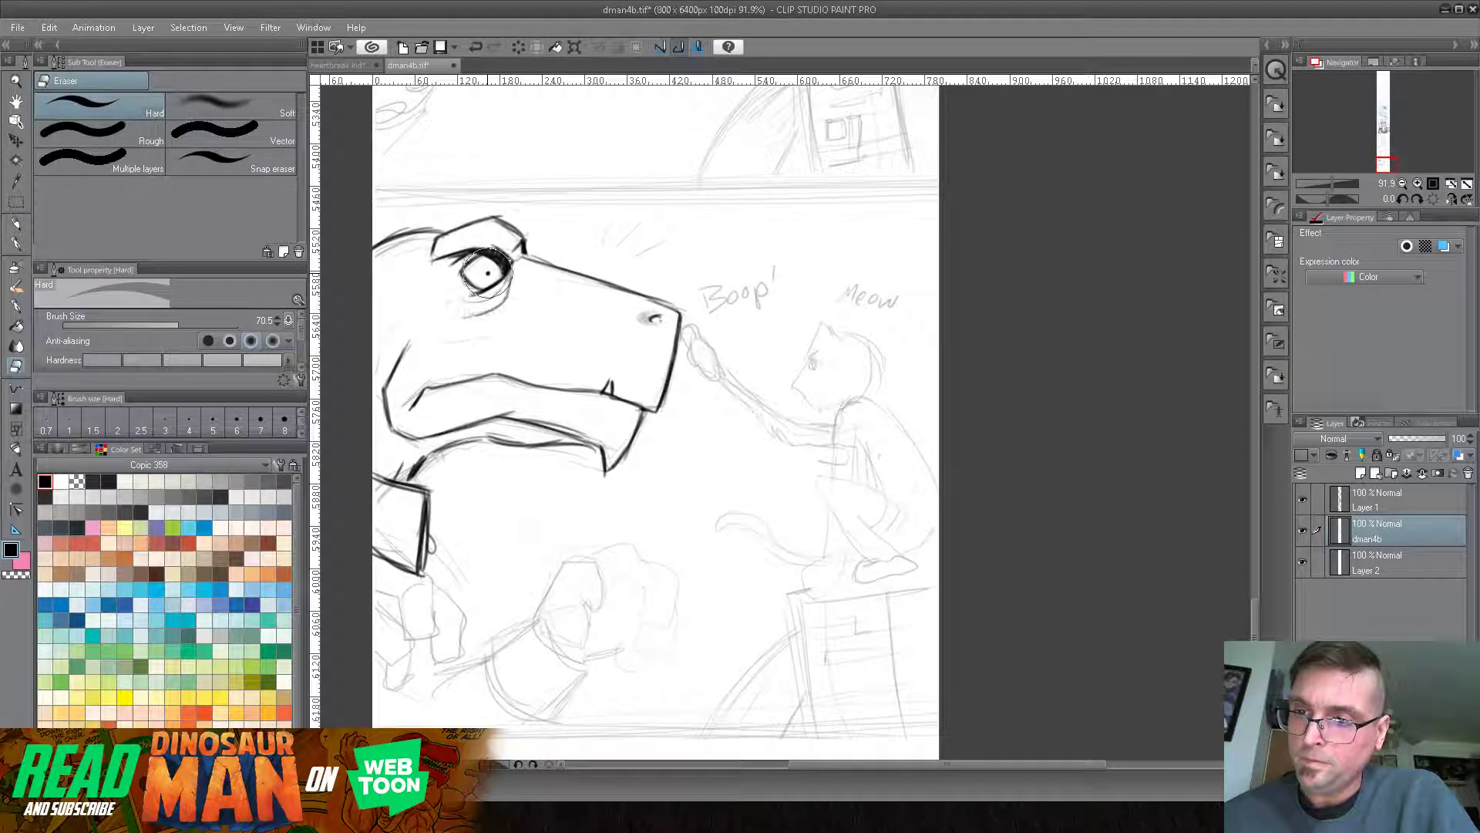
drag(486, 274, 490, 276)
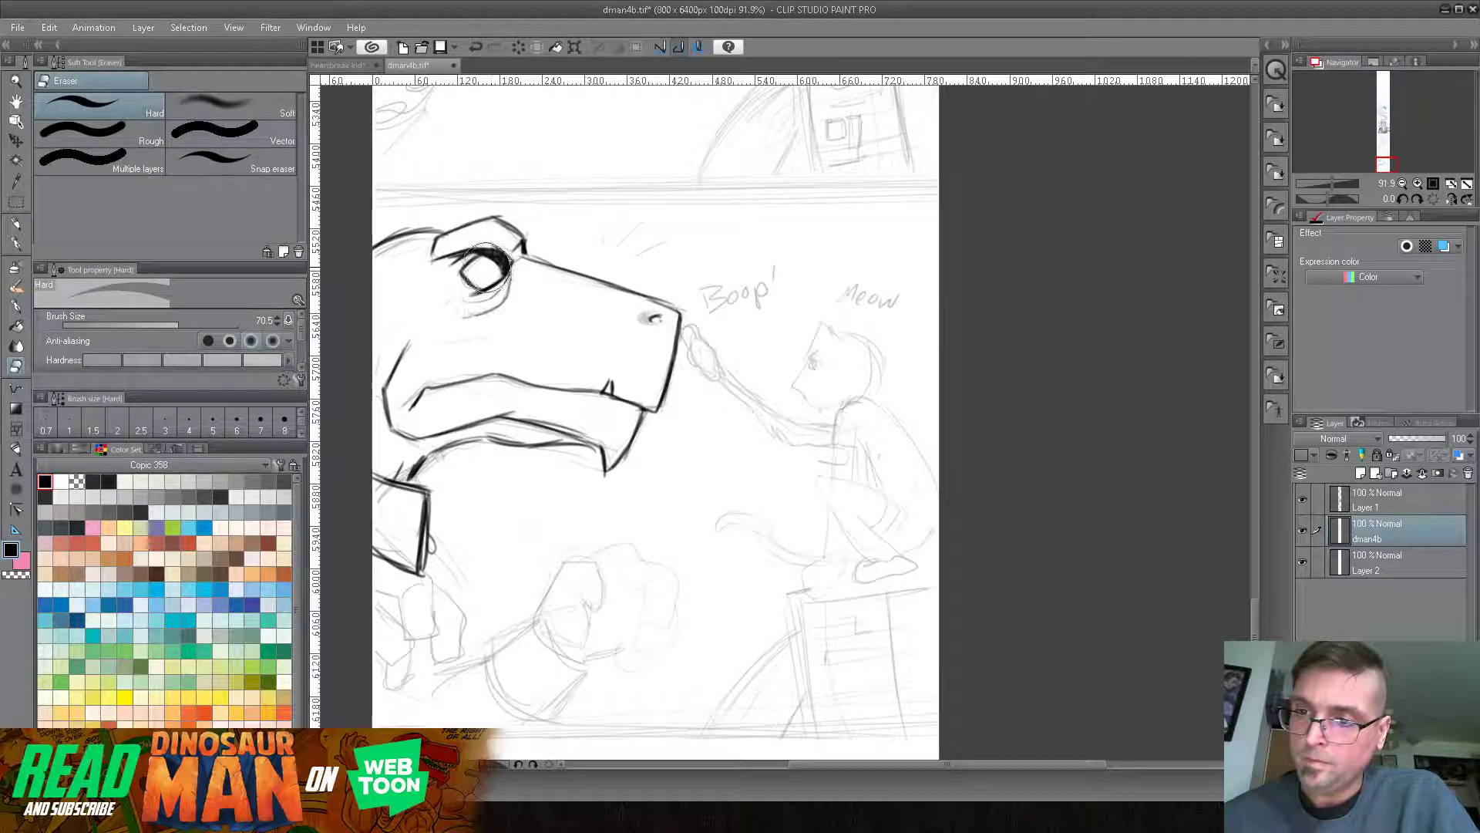
click(15, 223)
click(484, 273)
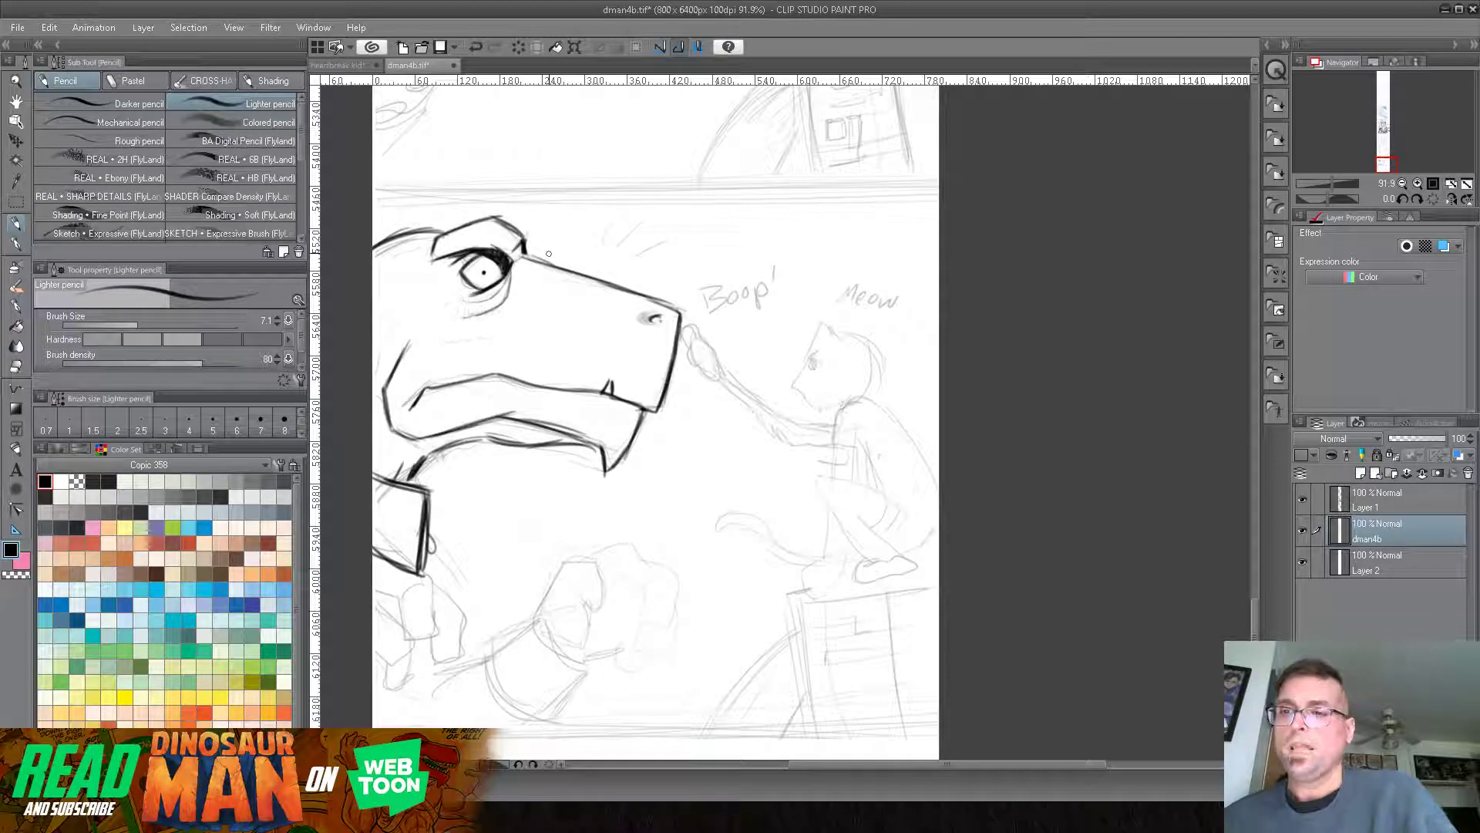
drag(441, 232, 440, 248)
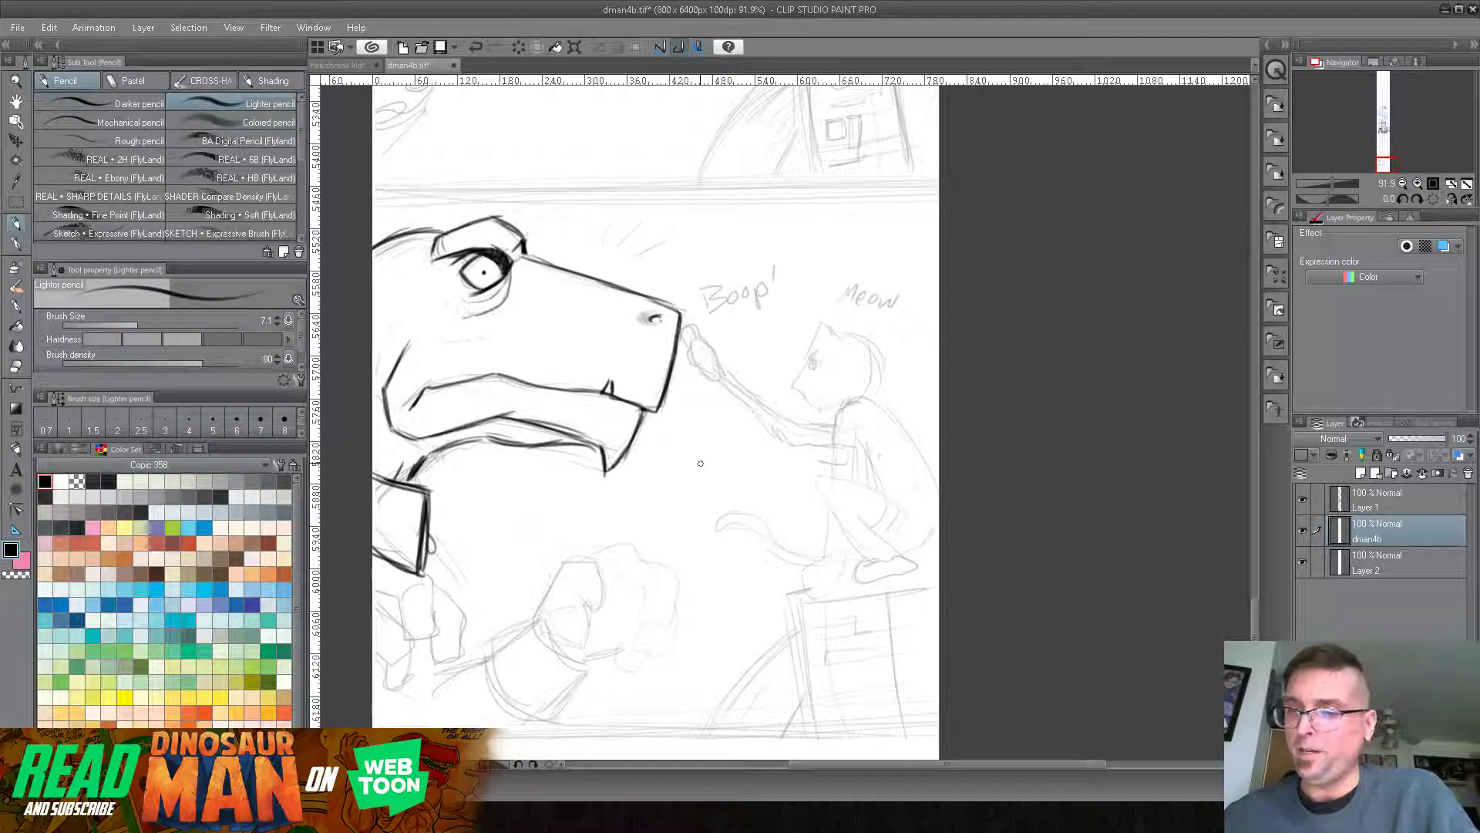
mouse_move(432, 381)
mouse_down()
mouse_move(405, 403)
mouse_move(511, 379)
mouse_move(412, 403)
mouse_up()
click(20, 576)
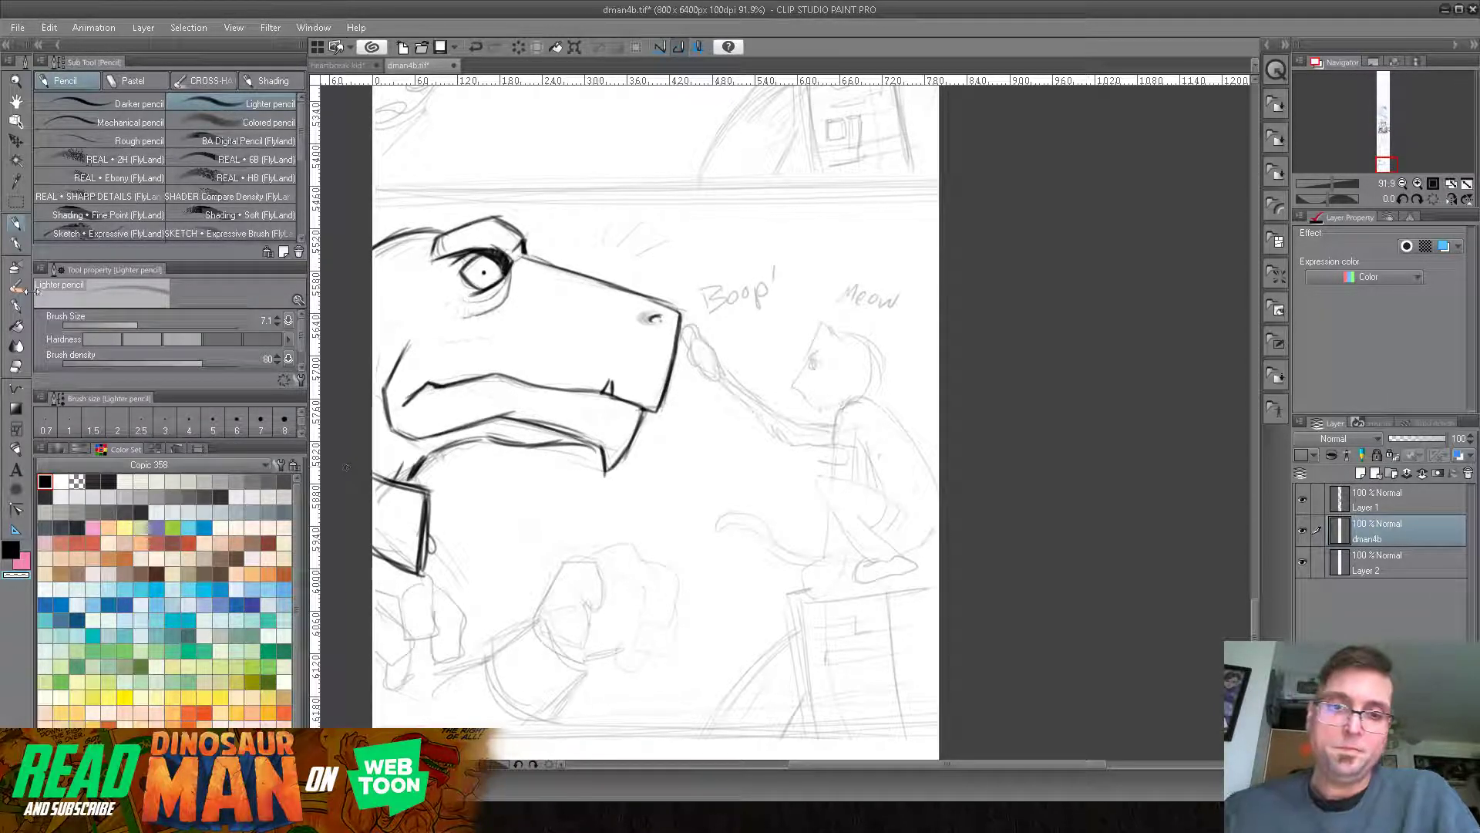
click(11, 549)
- Pencil the dinosaur's chest outline below the collar, with a diagonal strap across the torso and a short band at the panel's bottom
drag(767, 523, 786, 383)
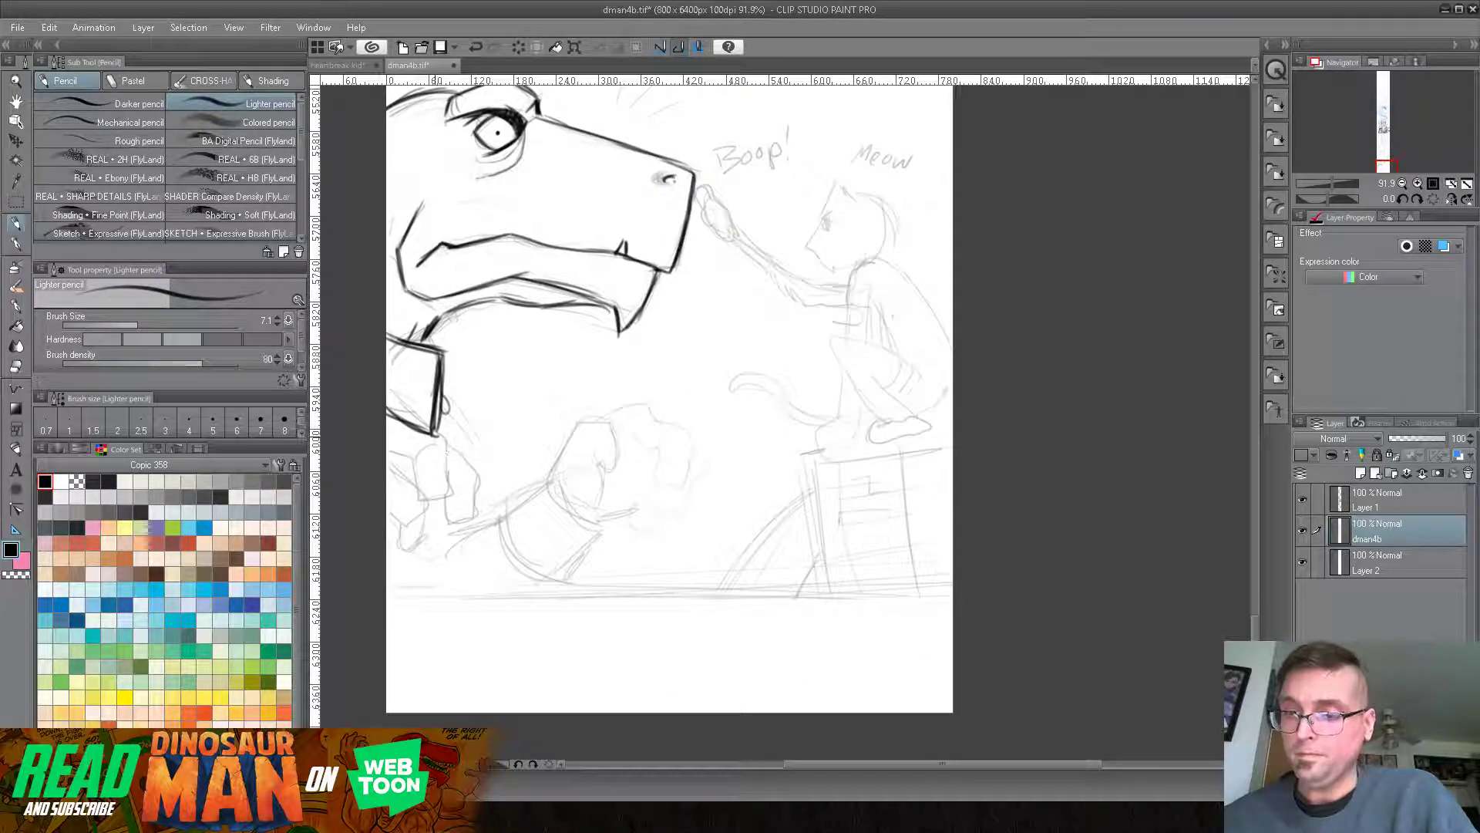
mouse_move(429, 434)
mouse_down()
mouse_move(486, 566)
mouse_move(463, 592)
mouse_up()
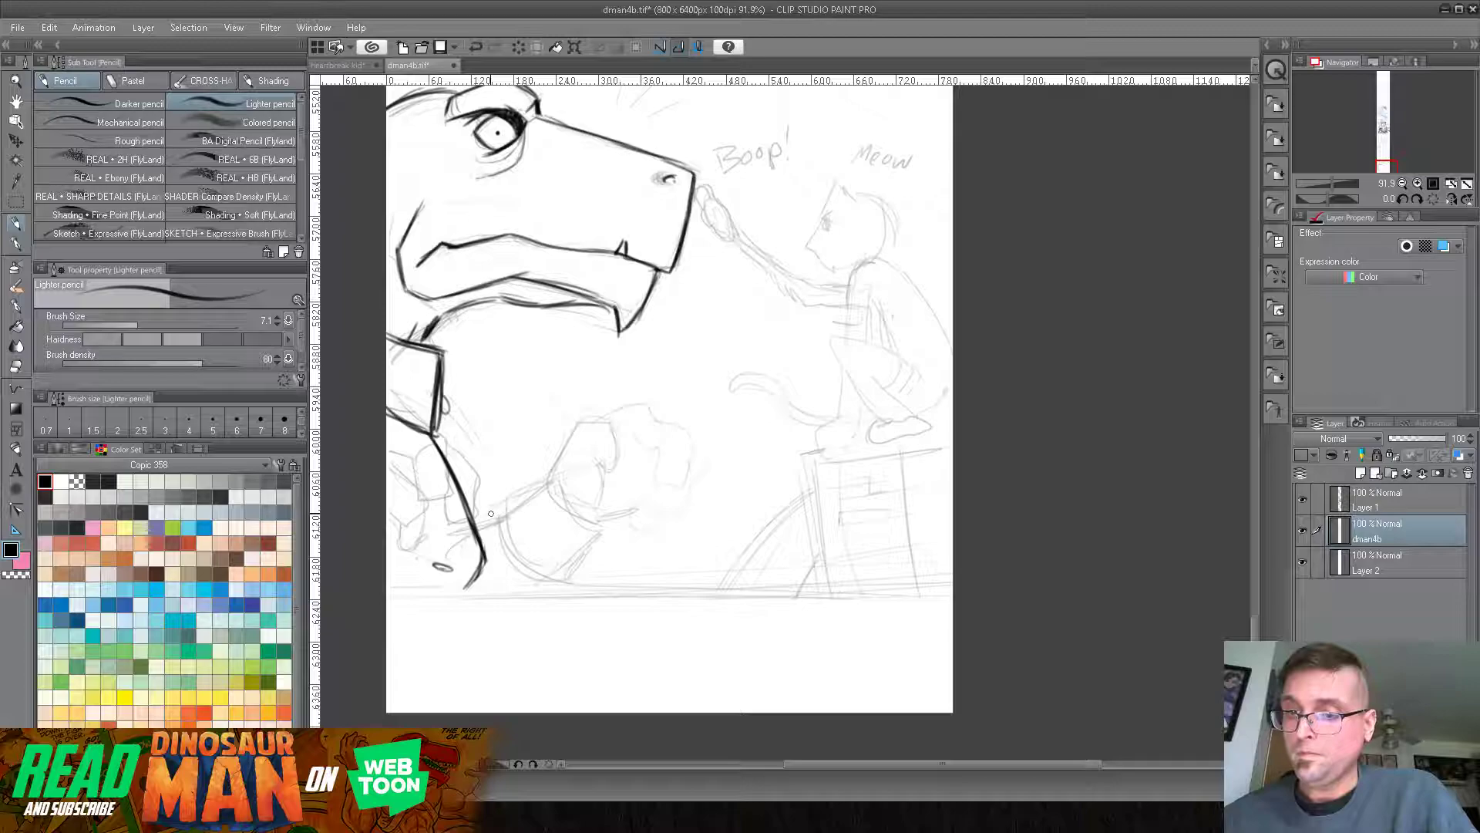
drag(651, 299, 599, 430)
drag(563, 544, 614, 394)
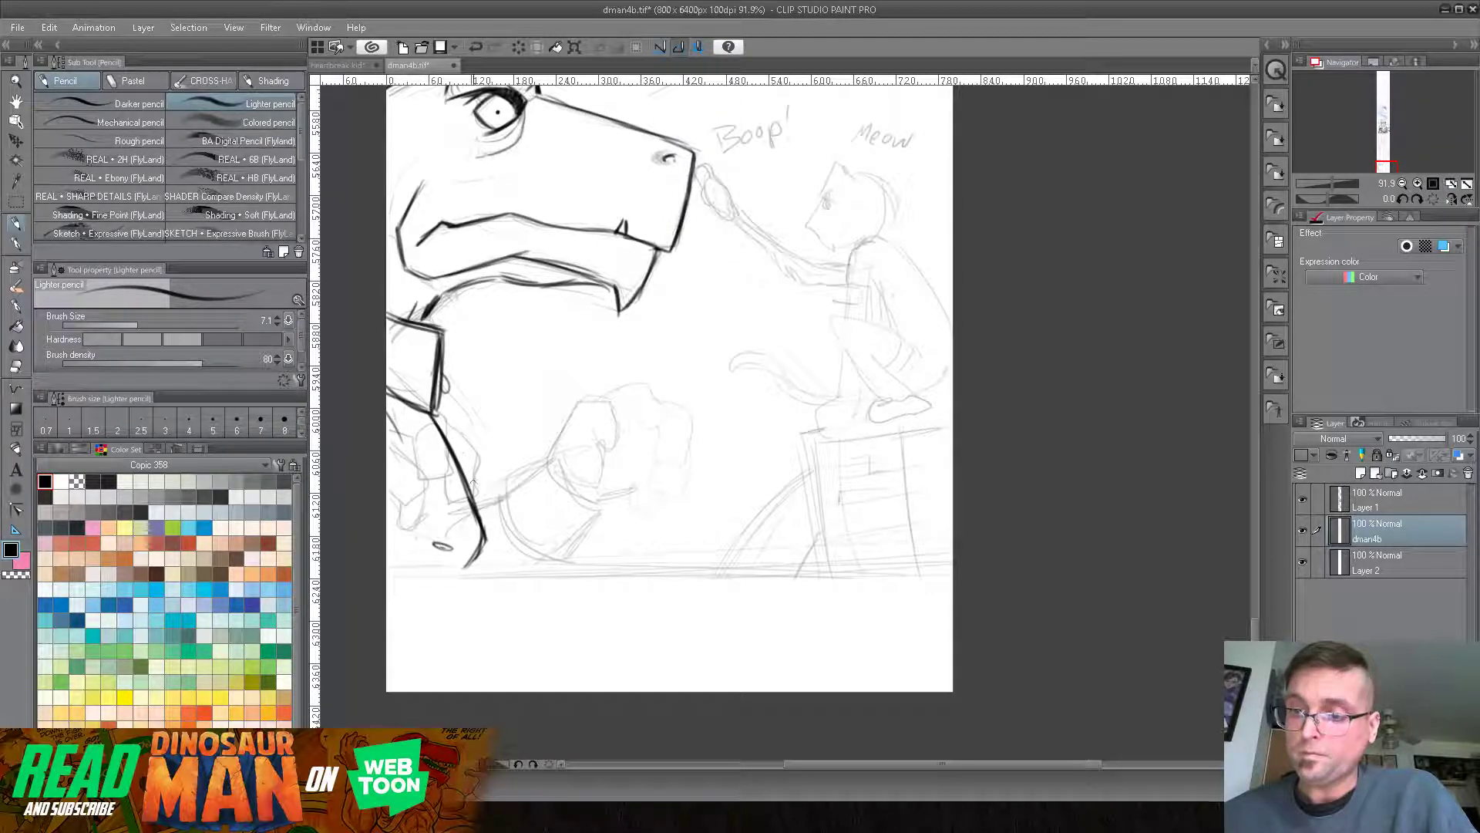
drag(457, 453, 483, 521)
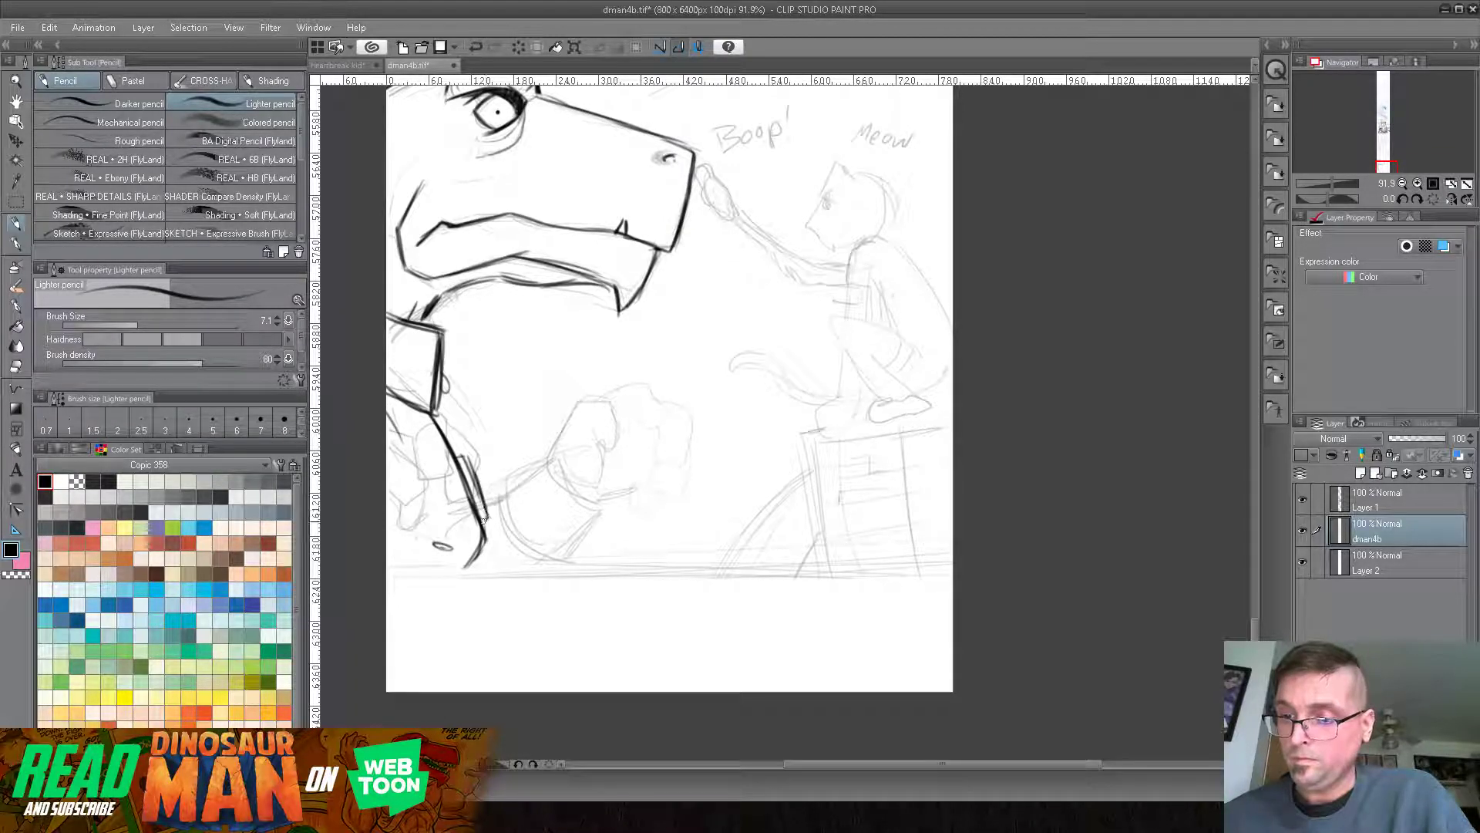
mouse_move(390, 428)
mouse_down()
mouse_move(454, 466)
mouse_move(445, 494)
mouse_up()
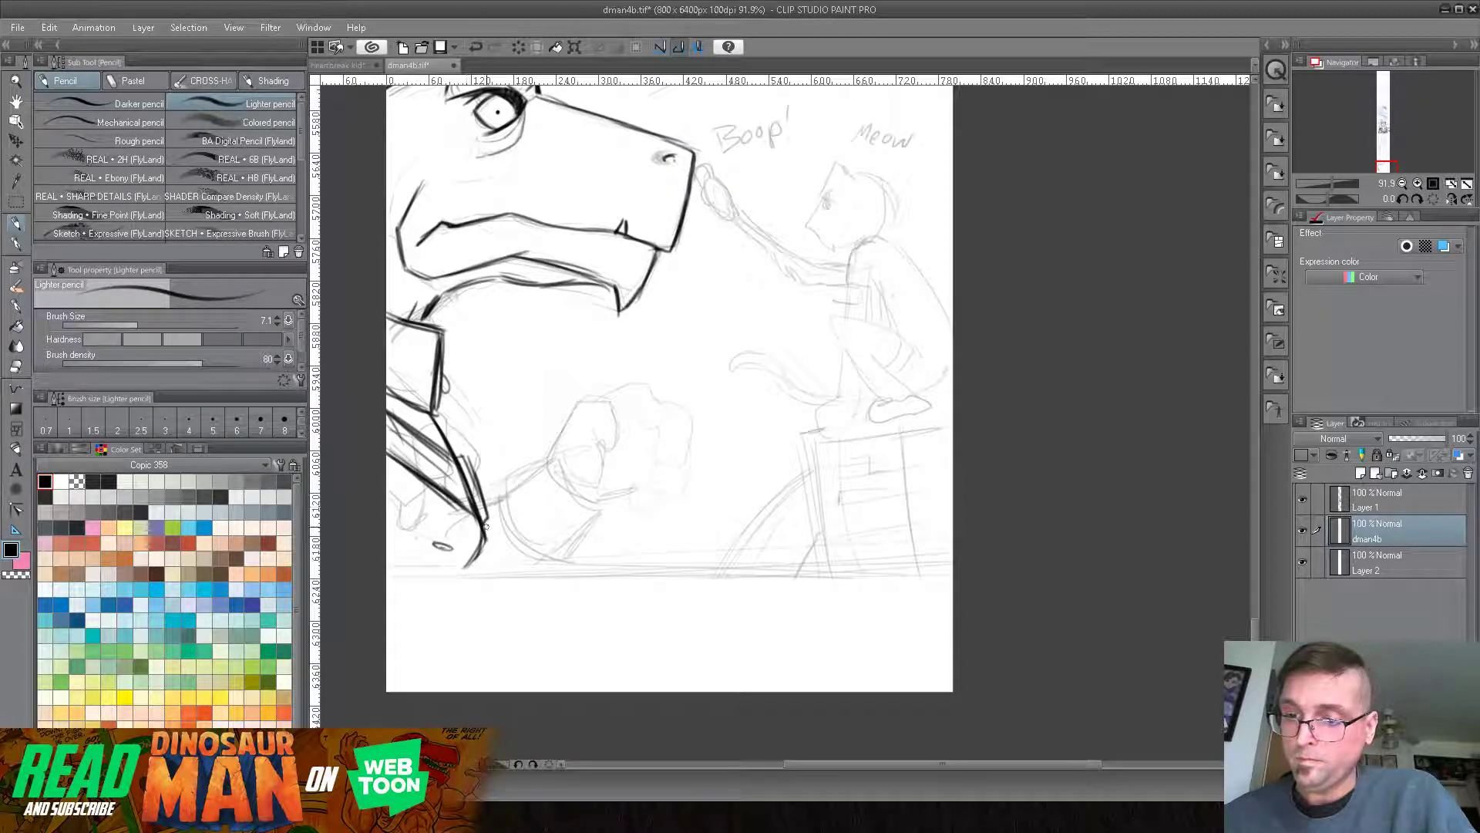
mouse_move(388, 434)
mouse_down()
mouse_move(463, 501)
mouse_move(476, 494)
mouse_move(459, 569)
mouse_up()
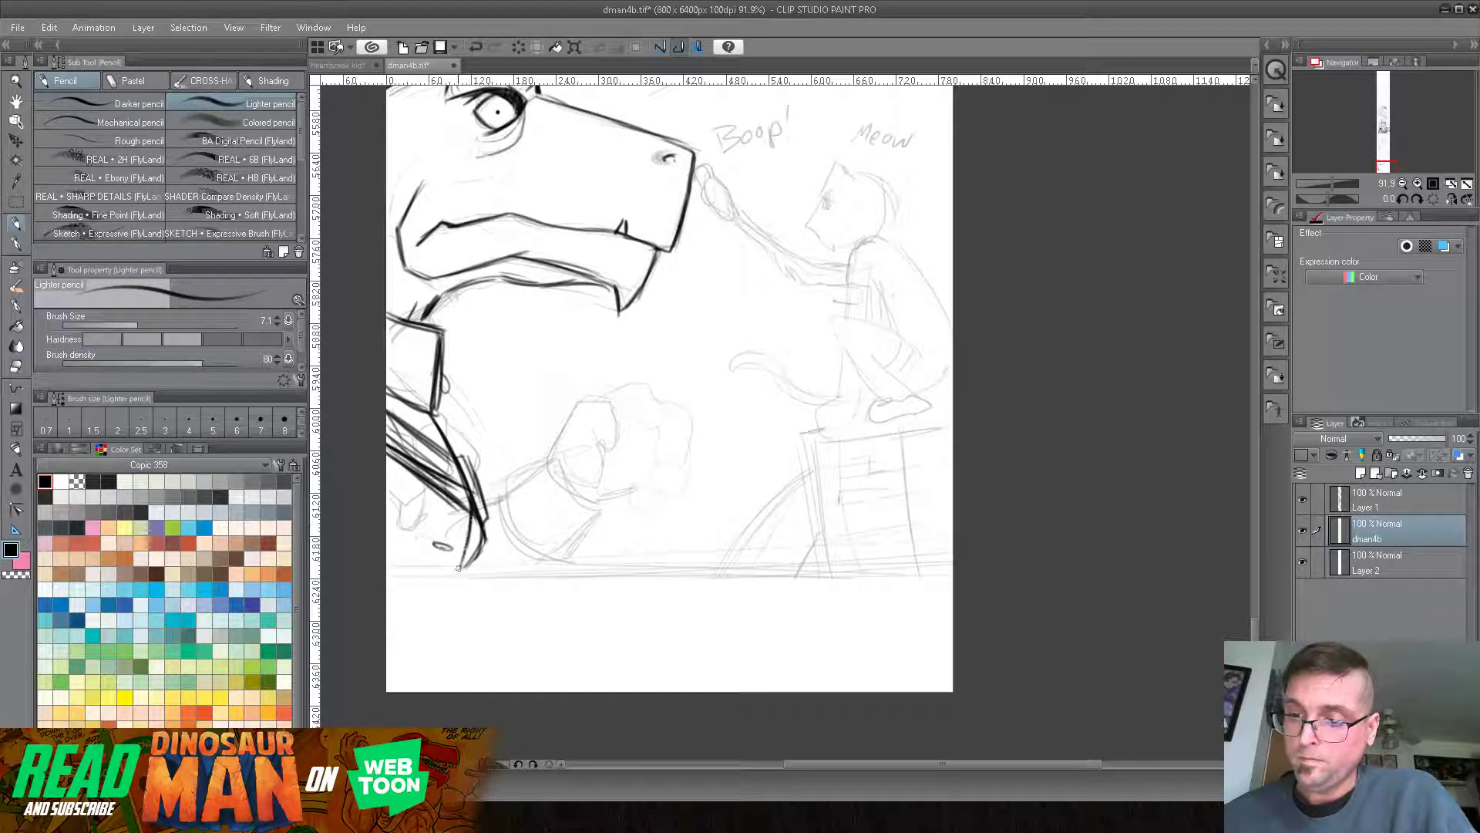
drag(485, 518, 479, 577)
drag(474, 518, 459, 568)
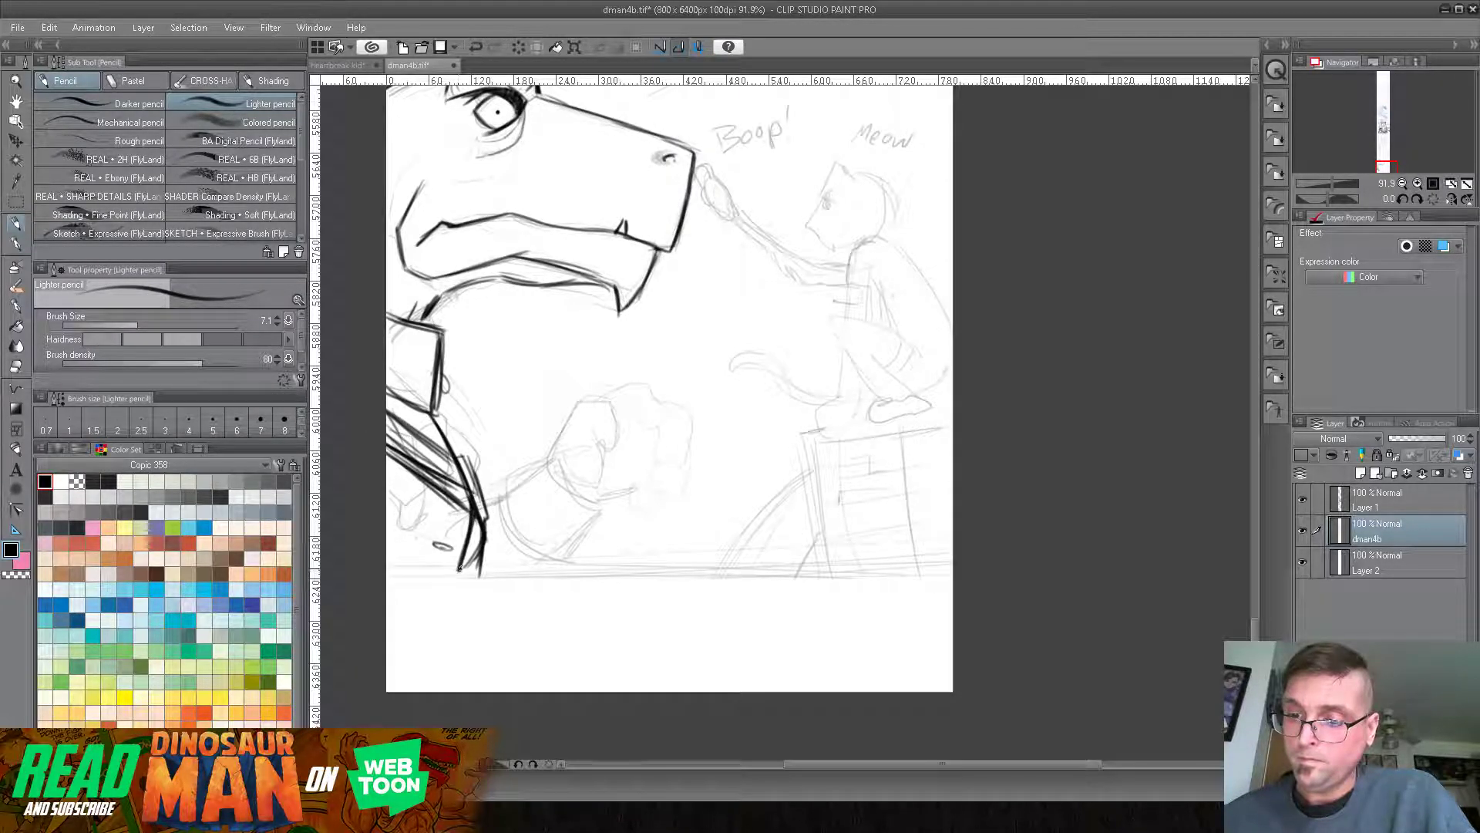
- Clean up the torso strap, then pencil the body lines beneath it and the bottom panel border under the dinosaur
key(e)
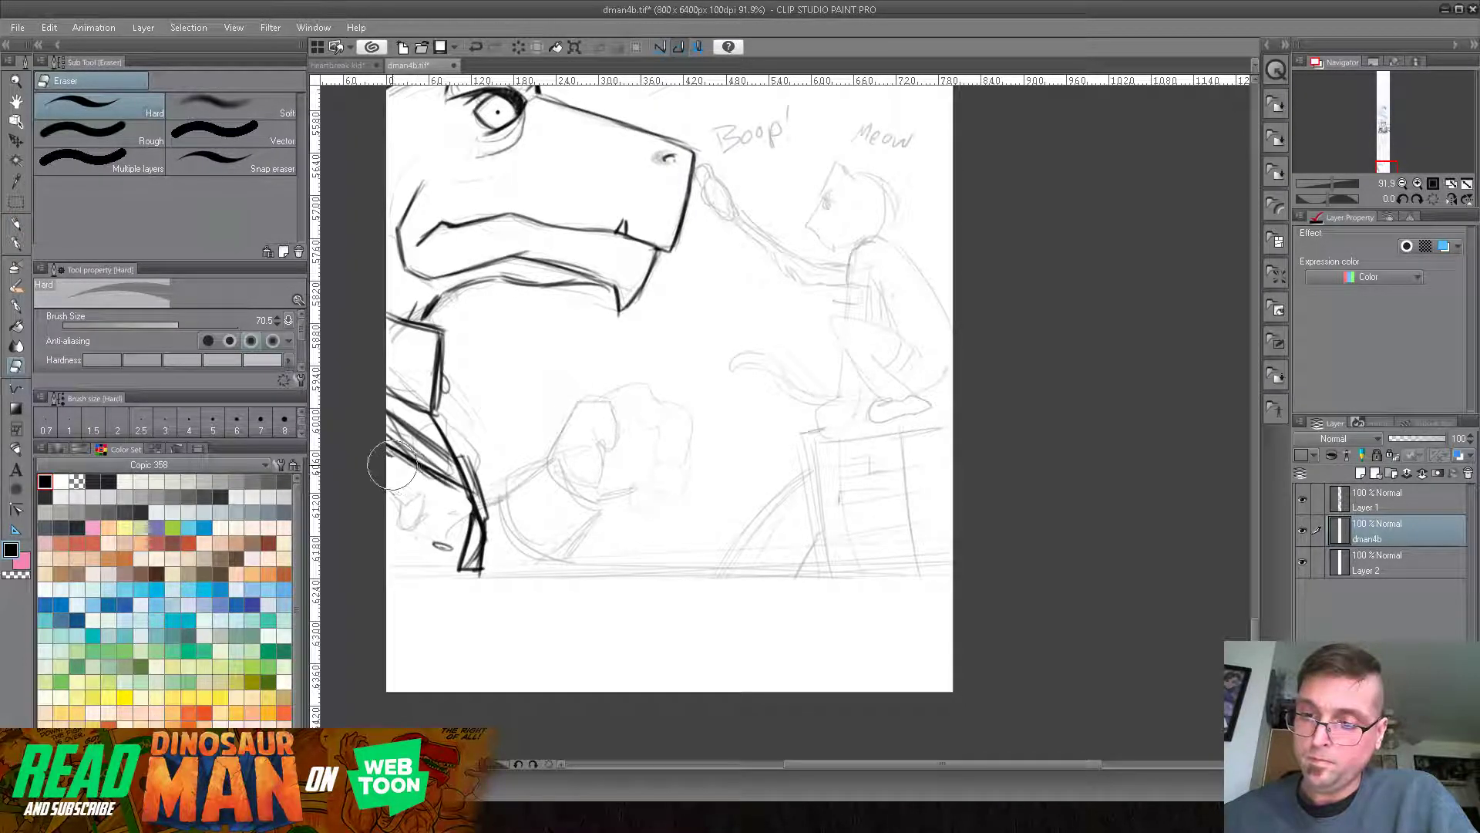
click(16, 224)
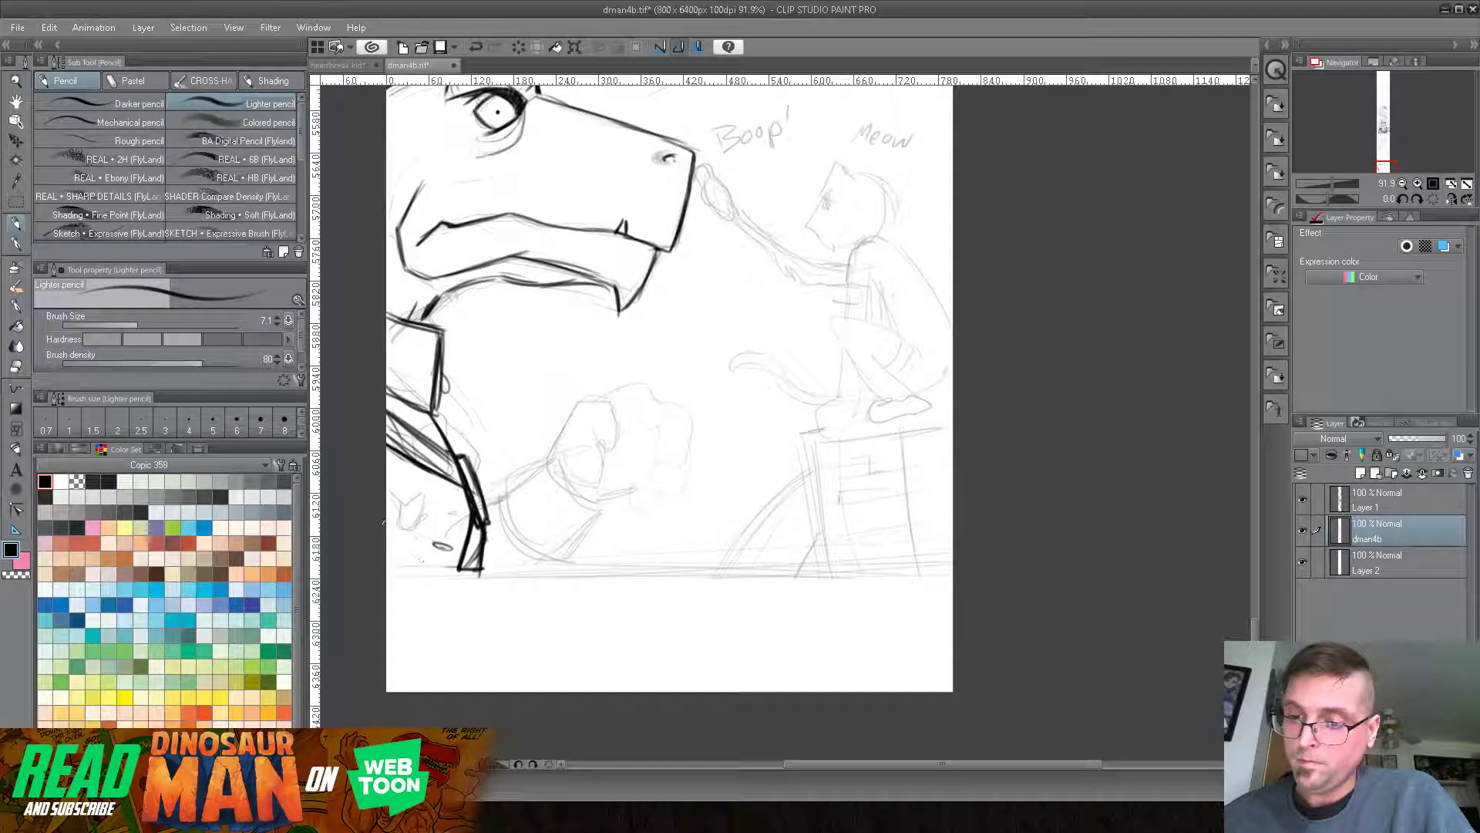
mouse_move(383, 503)
mouse_down()
mouse_move(417, 531)
mouse_move(413, 555)
mouse_up()
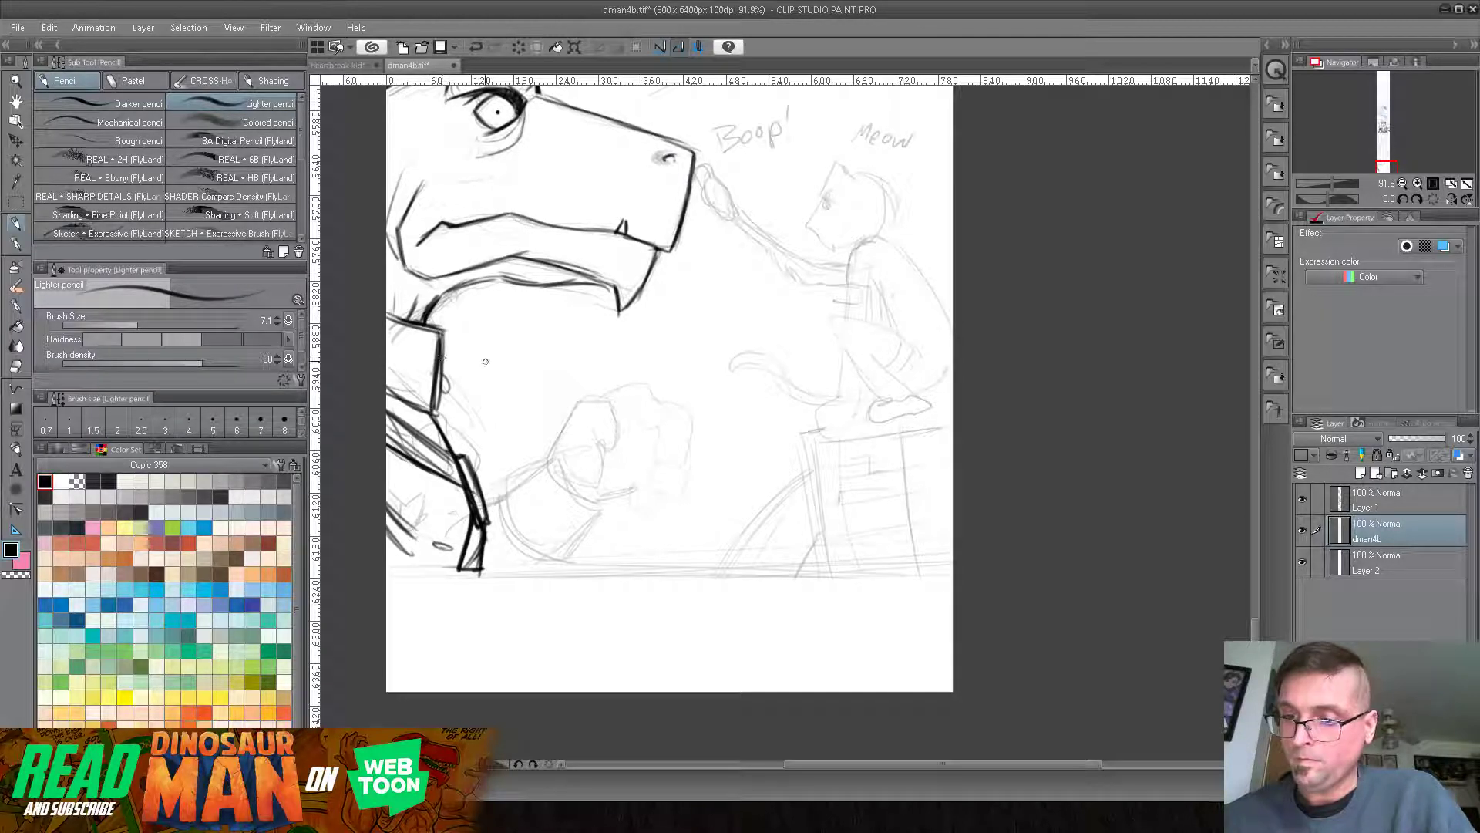
mouse_move(483, 531)
mouse_down()
mouse_move(481, 565)
mouse_move(390, 565)
mouse_up()
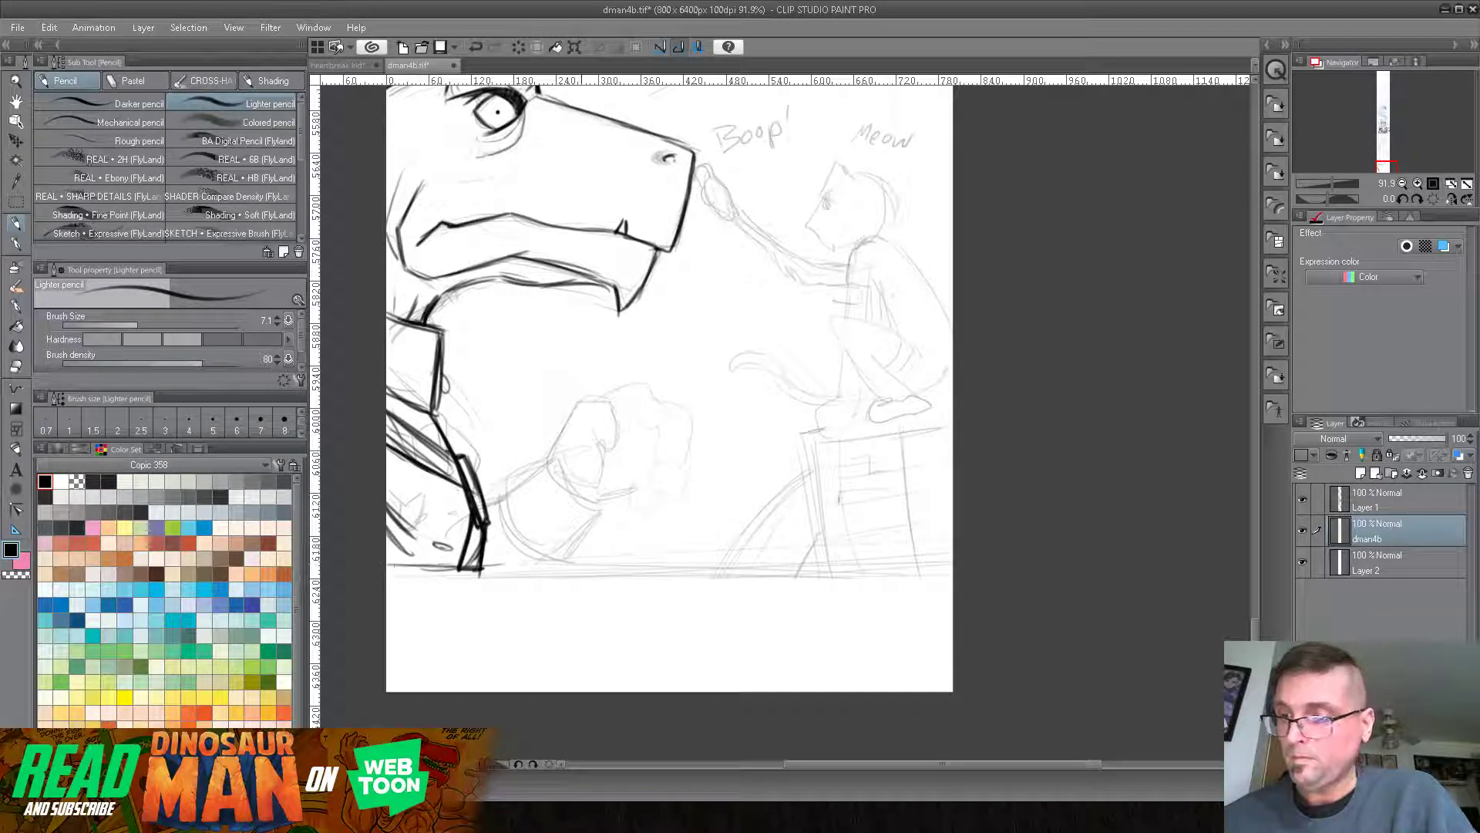
- Pencil the upper edge of the cat's outstretched arm, from its hand at the dinosaur's snout back toward its shoulder
drag(692, 352, 661, 525)
drag(660, 415, 656, 505)
mouse_move(742, 596)
mouse_down()
mouse_move(707, 489)
mouse_move(729, 501)
mouse_up()
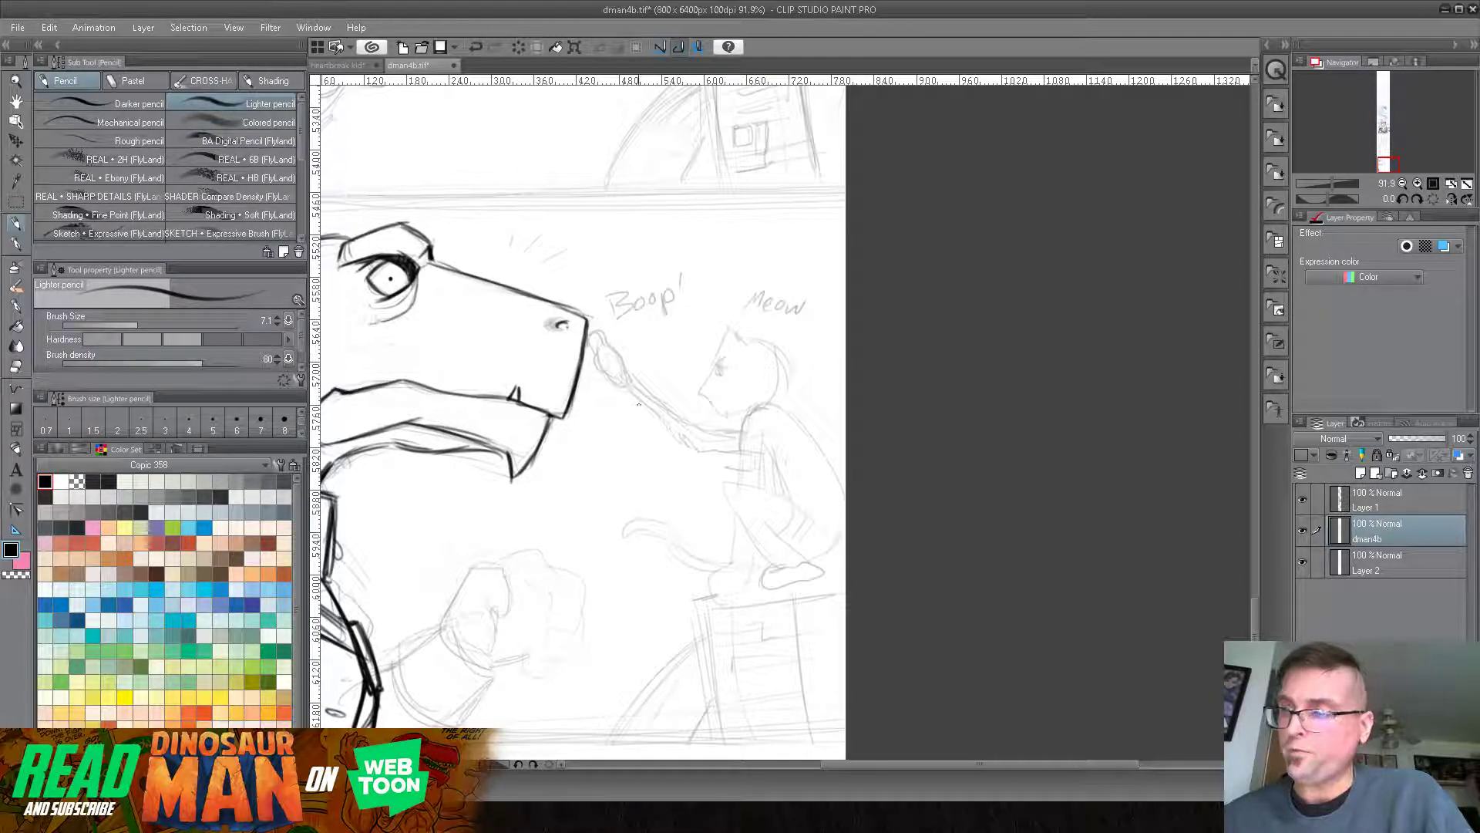
mouse_move(592, 332)
mouse_down()
mouse_move(597, 366)
mouse_move(605, 314)
mouse_move(590, 328)
mouse_move(606, 360)
mouse_move(609, 313)
mouse_move(604, 366)
mouse_move(611, 347)
mouse_move(698, 424)
mouse_move(669, 409)
mouse_up()
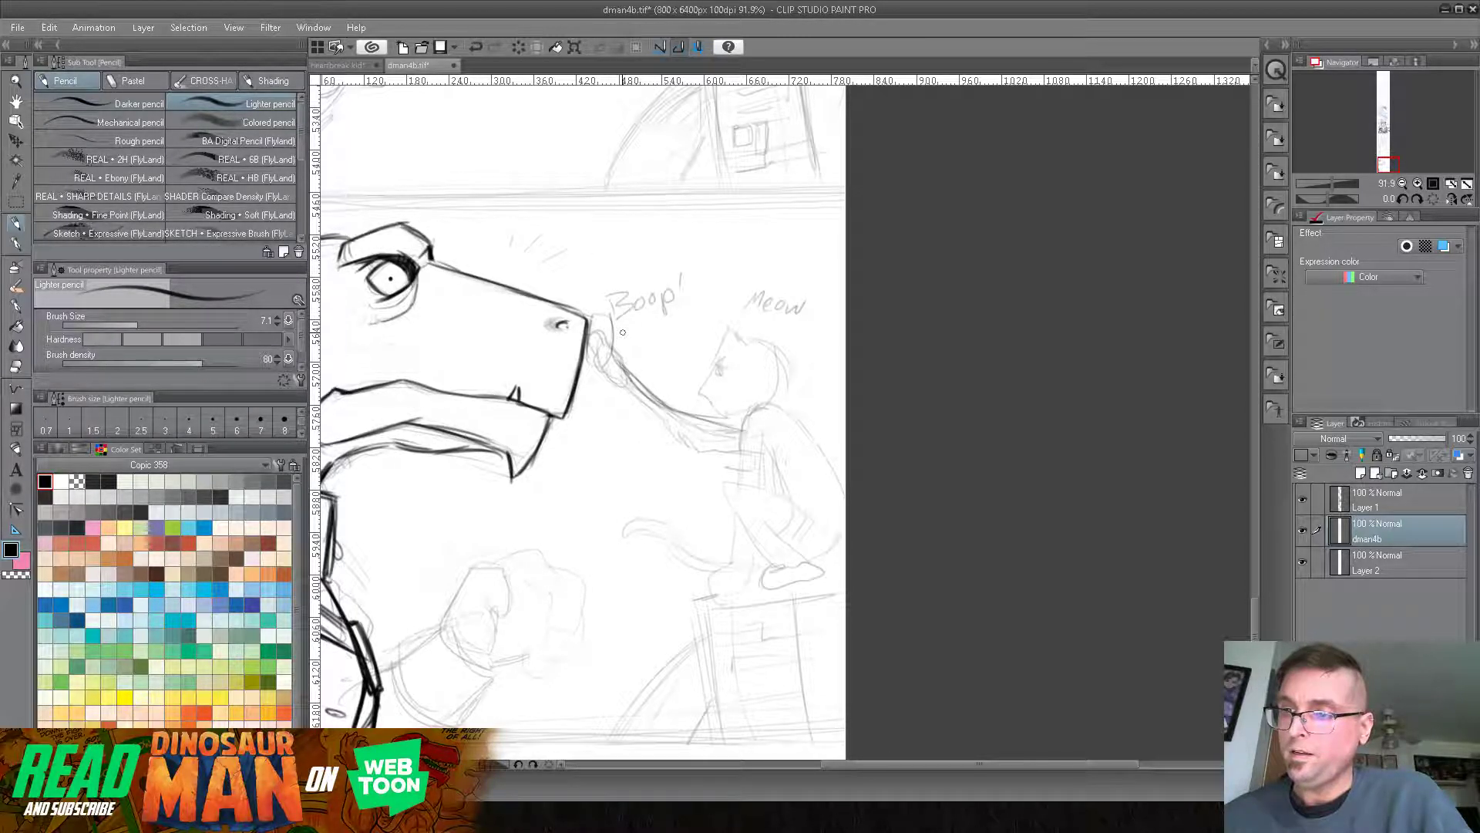
- Set the pencil's brush size to 4.6 and pencil the thumb and first knuckles of the dinosaur's fist
drag(571, 598, 637, 383)
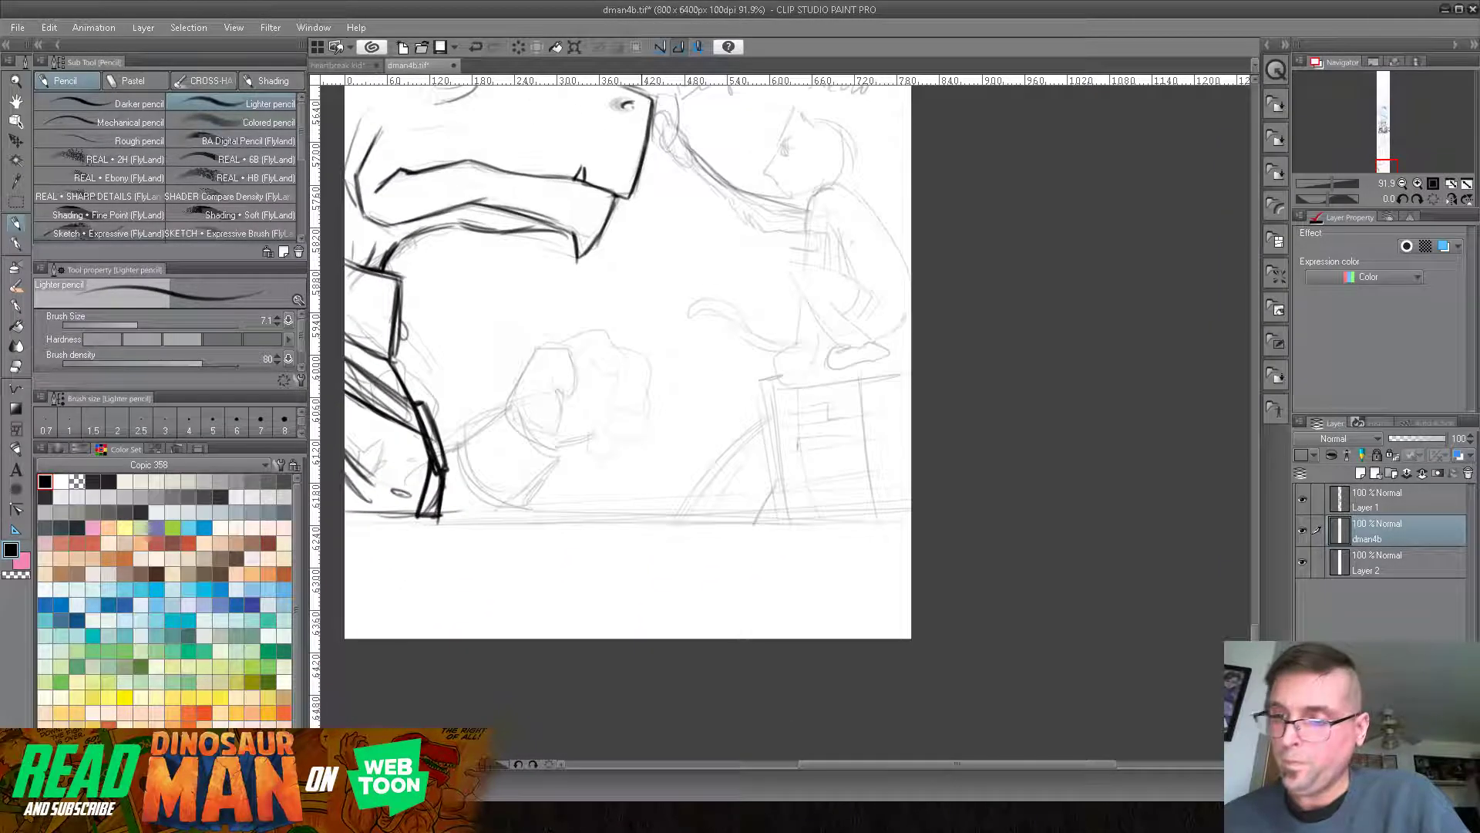
click(131, 324)
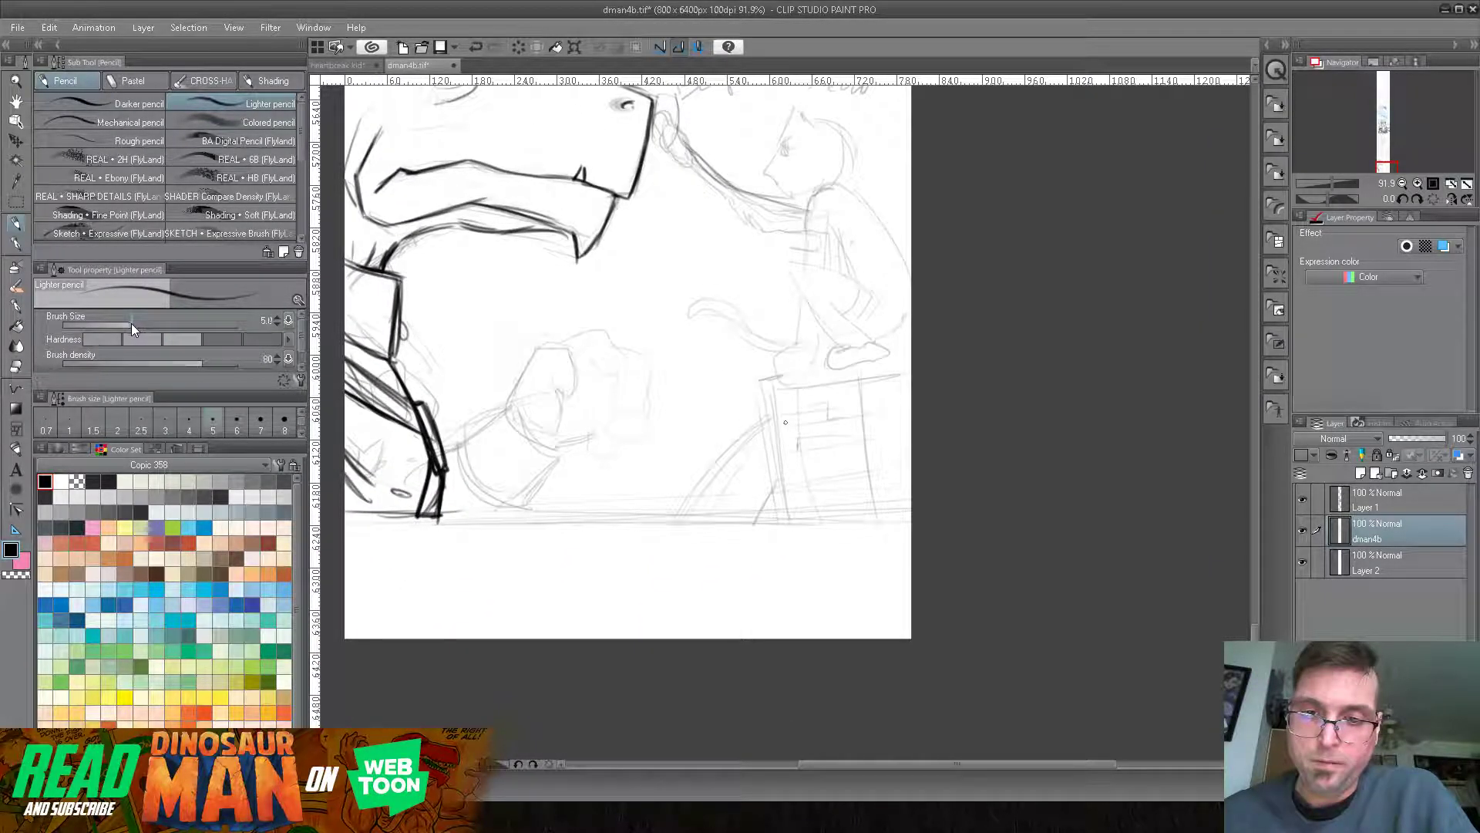
drag(131, 322, 128, 323)
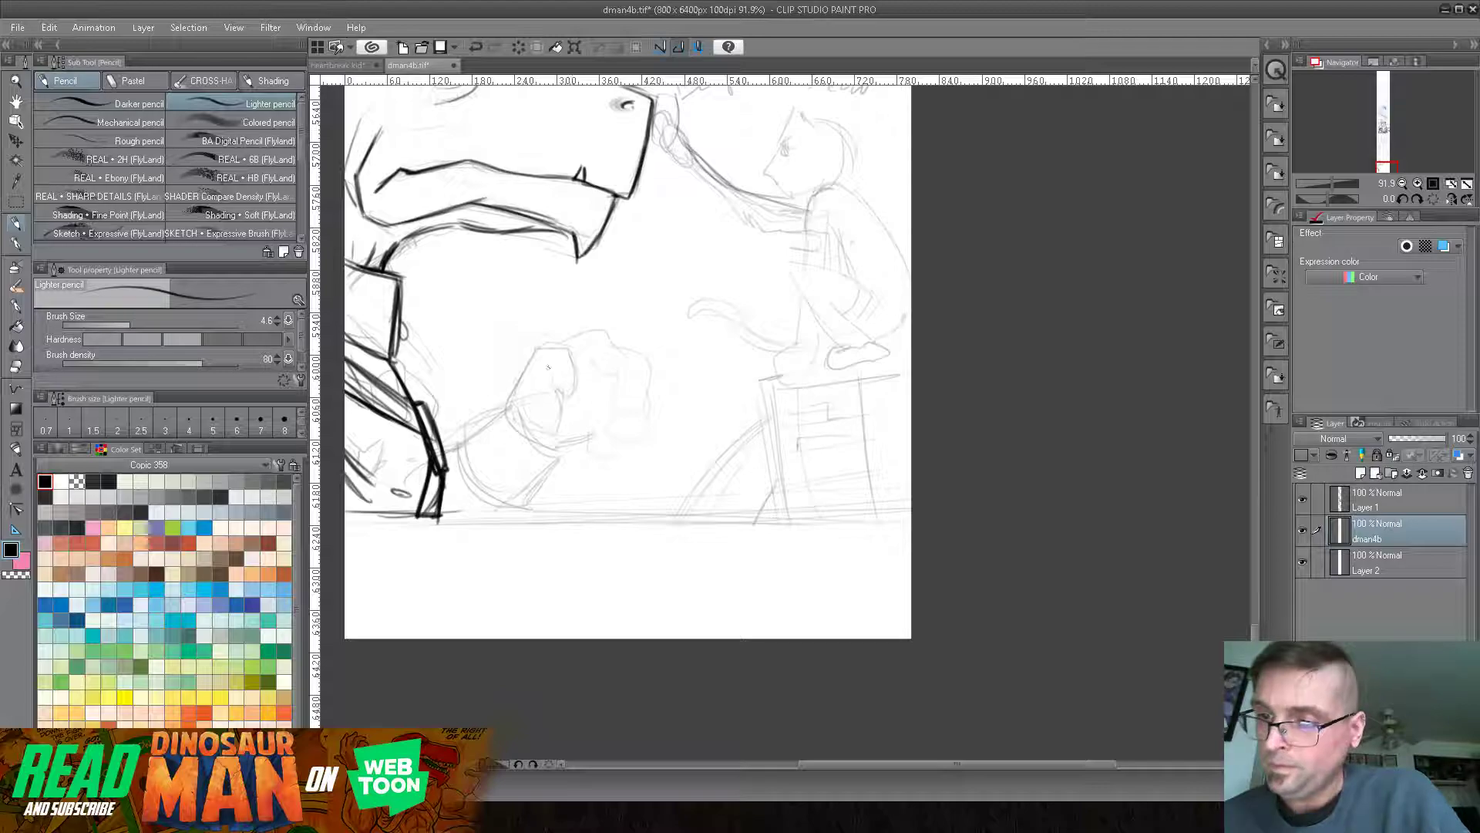
mouse_move(549, 360)
mouse_down()
mouse_move(572, 352)
mouse_move(580, 386)
mouse_up()
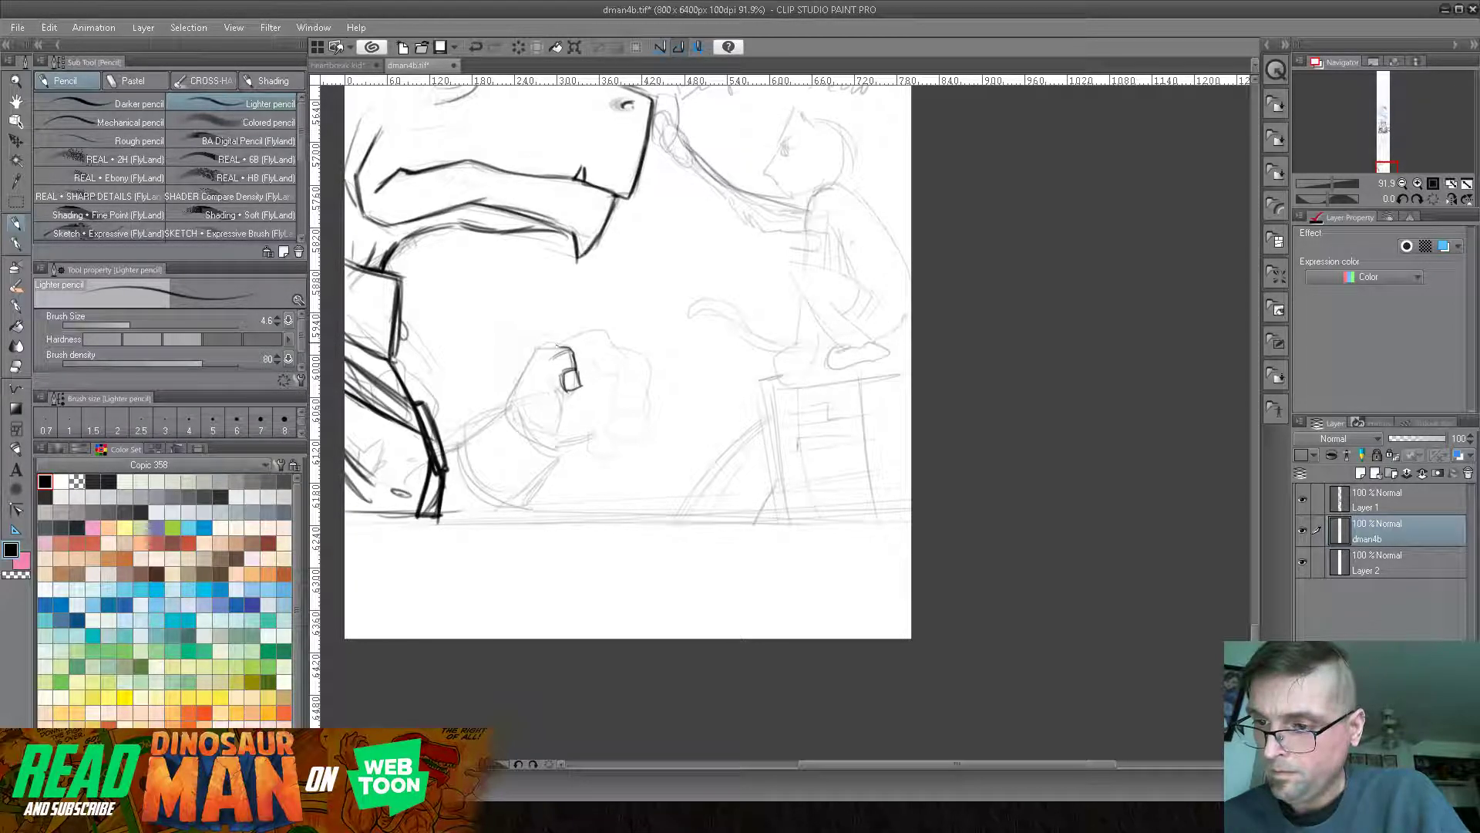
mouse_move(538, 349)
mouse_down()
mouse_move(507, 400)
mouse_move(553, 378)
mouse_move(579, 392)
mouse_move(555, 368)
mouse_move(542, 372)
mouse_move(551, 422)
mouse_up()
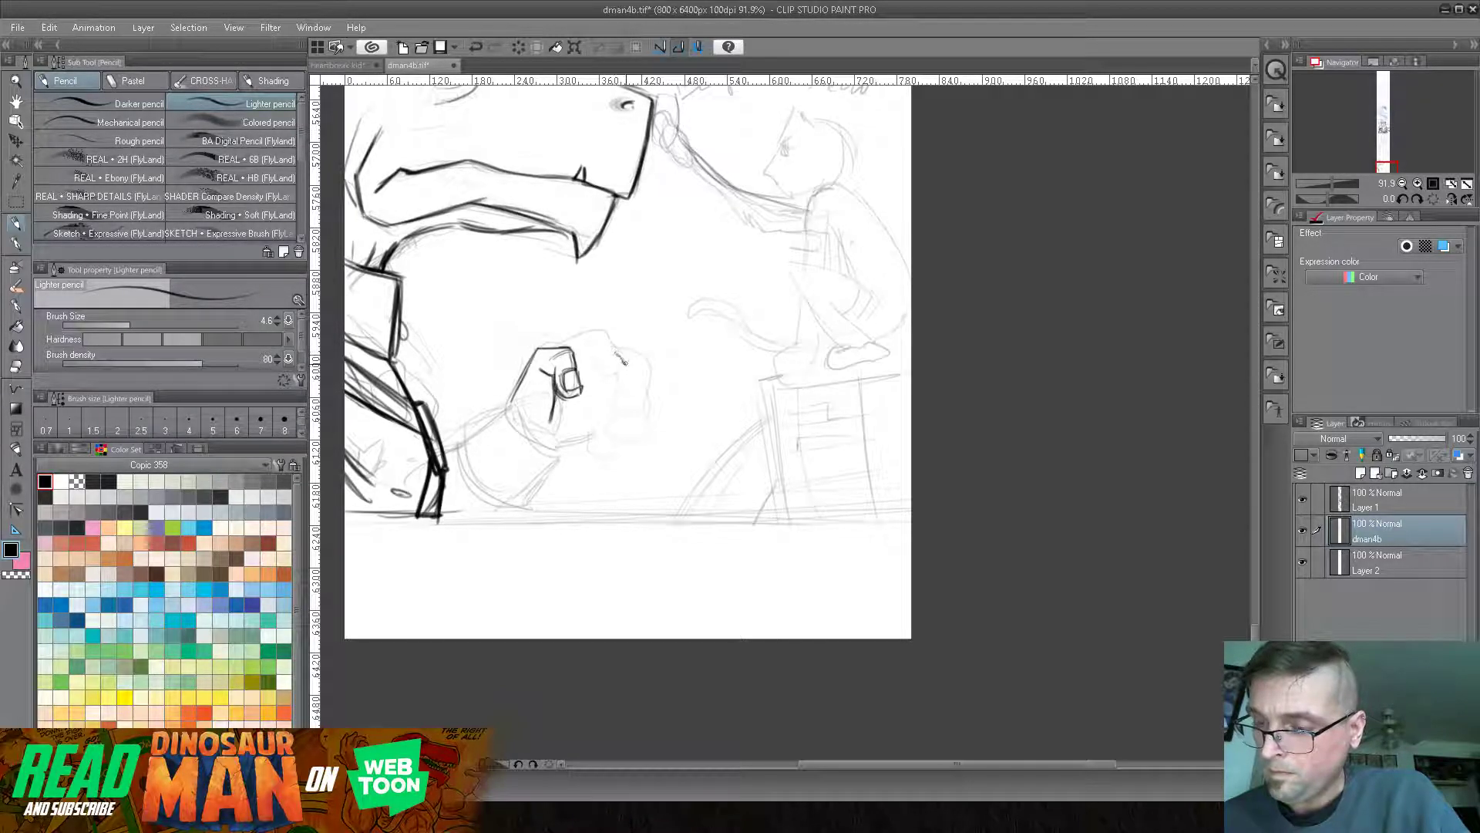
mouse_move(615, 347)
mouse_down()
mouse_move(621, 367)
mouse_move(591, 357)
mouse_up()
mouse_move(593, 344)
mouse_down()
mouse_move(609, 370)
mouse_move(603, 332)
mouse_move(558, 343)
mouse_up()
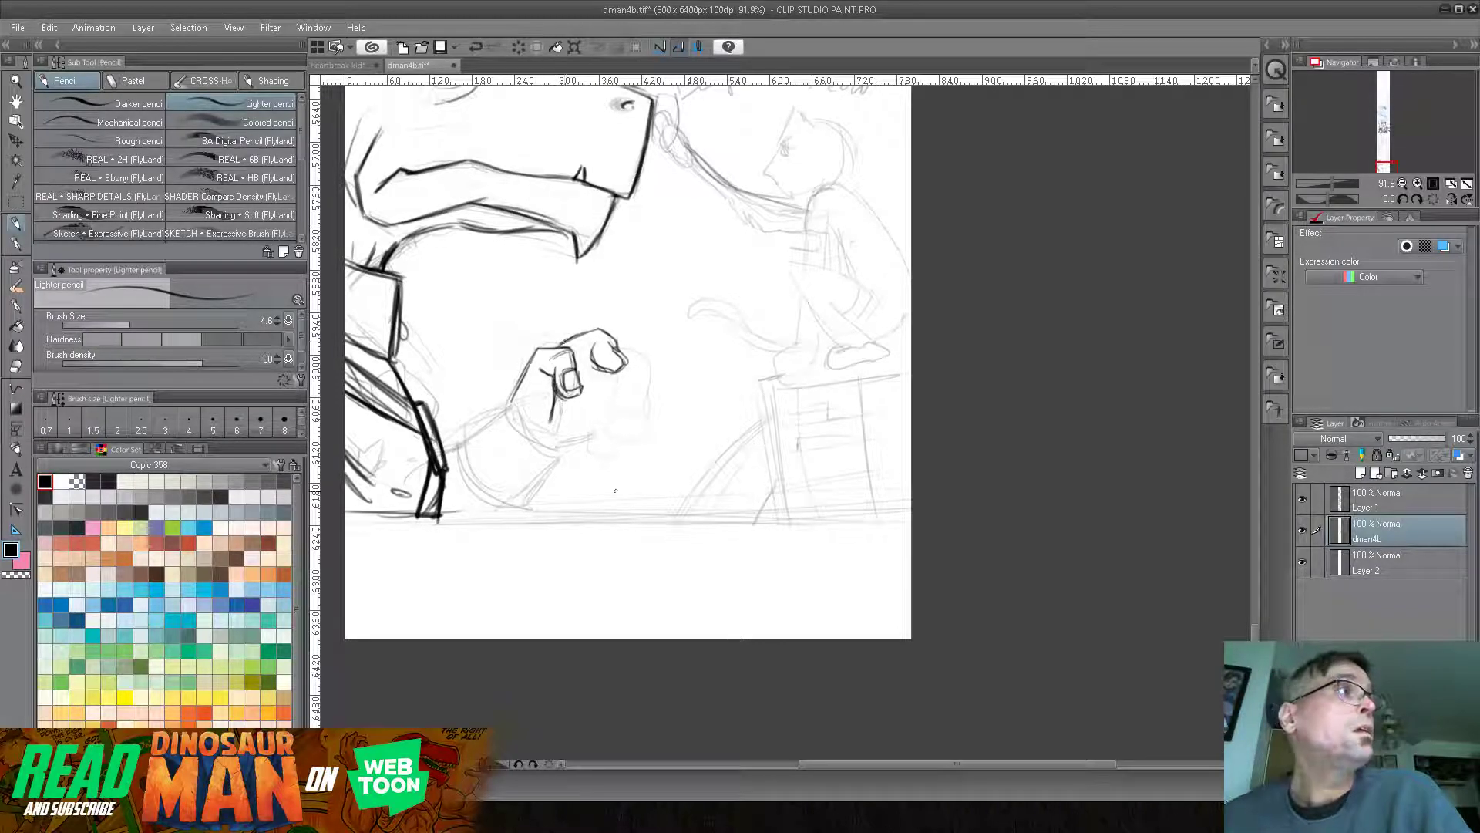
- Pencil the remaining curled fingers of the dinosaur's fist and close the outline of the palm down to the wrist
drag(687, 410, 680, 384)
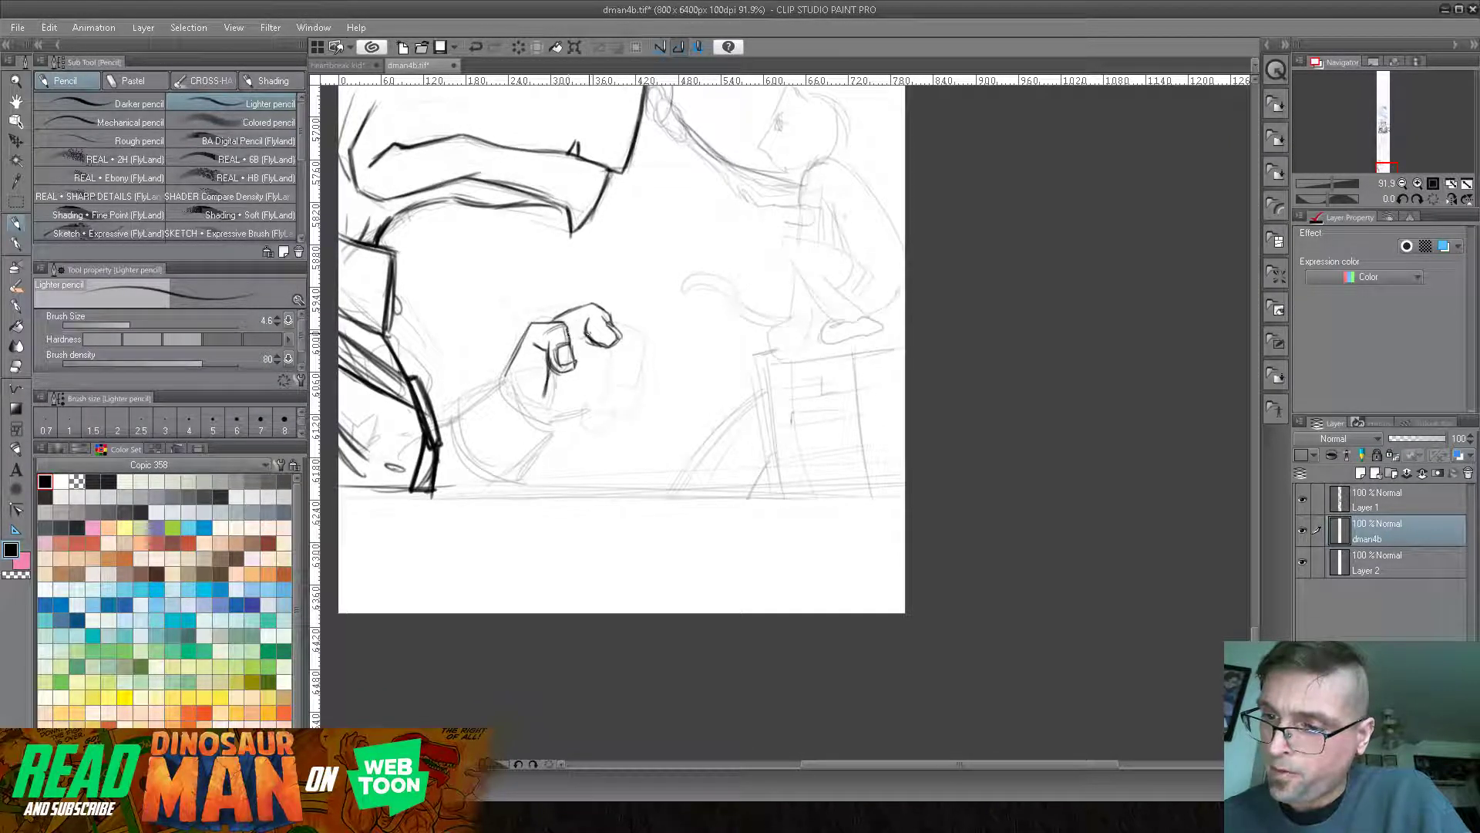
mouse_move(610, 322)
mouse_down()
mouse_move(643, 337)
mouse_move(635, 386)
mouse_move(614, 382)
mouse_up()
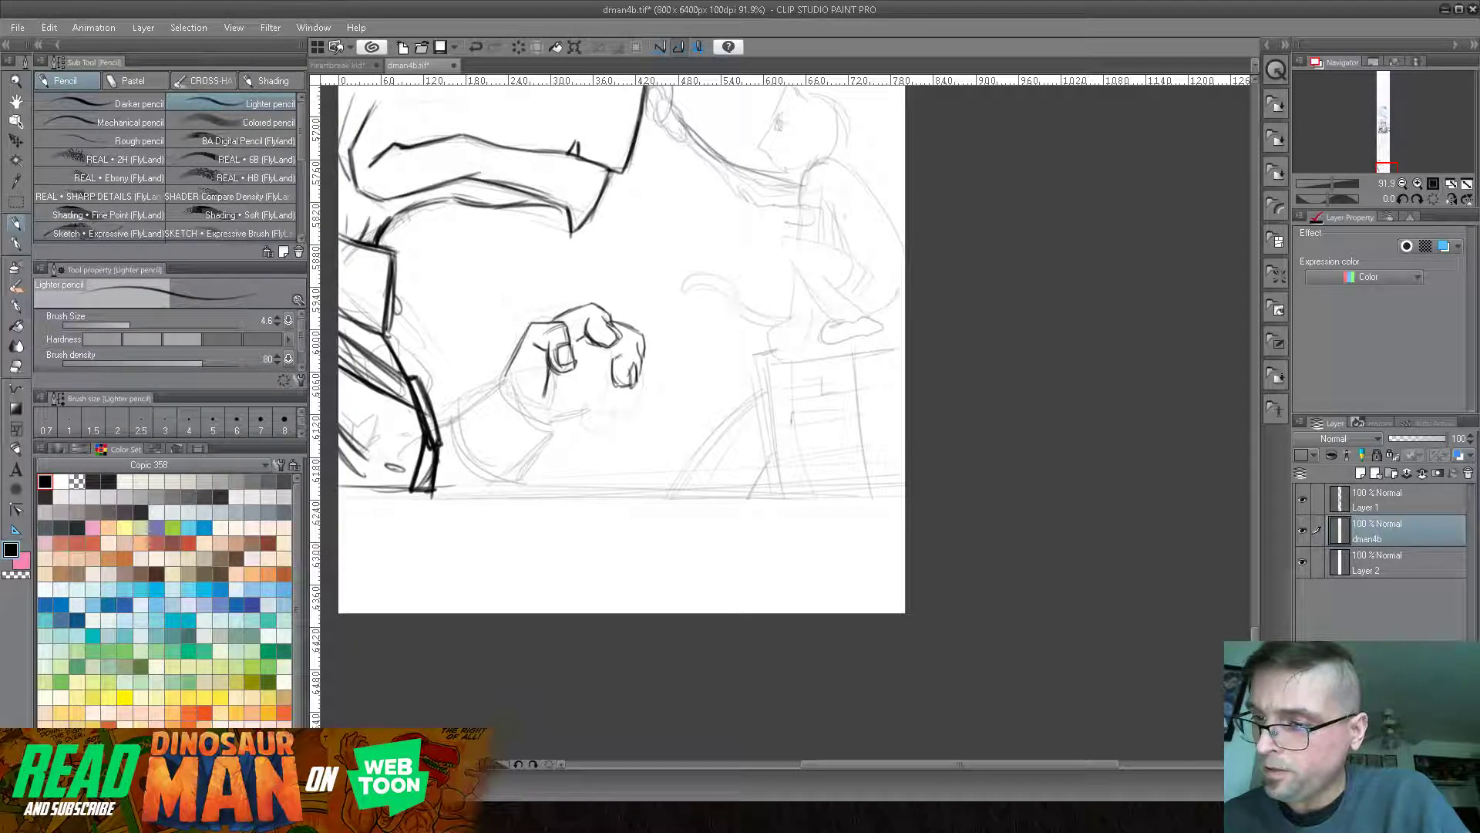
mouse_move(607, 343)
mouse_down()
mouse_move(650, 389)
mouse_move(633, 363)
mouse_move(640, 336)
mouse_move(613, 357)
mouse_up()
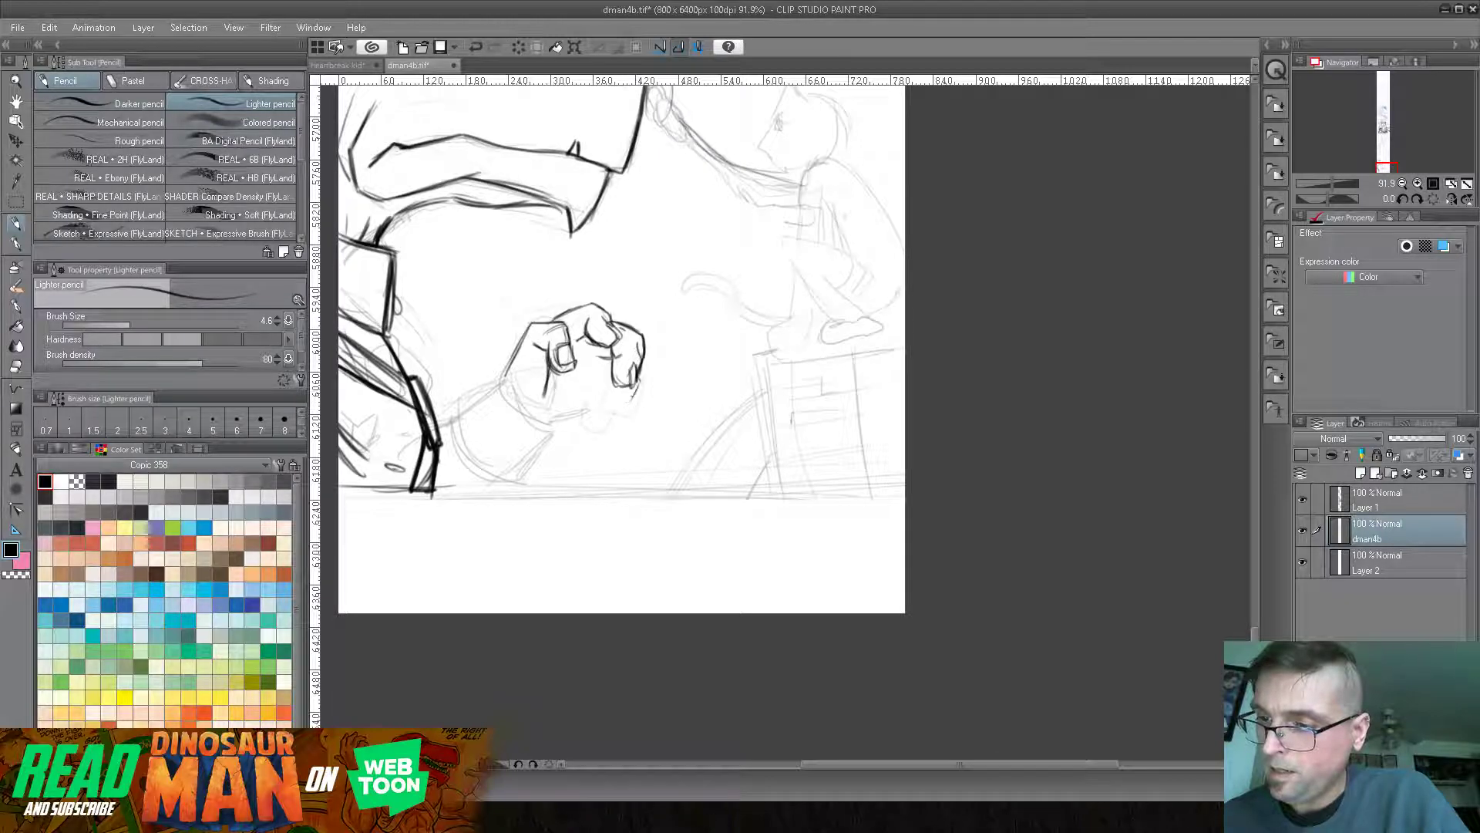
mouse_move(637, 383)
mouse_down()
mouse_move(599, 401)
mouse_move(598, 386)
mouse_move(614, 383)
mouse_move(601, 403)
mouse_move(641, 400)
mouse_move(641, 383)
mouse_move(626, 396)
mouse_move(641, 382)
mouse_move(636, 402)
mouse_move(621, 420)
mouse_up()
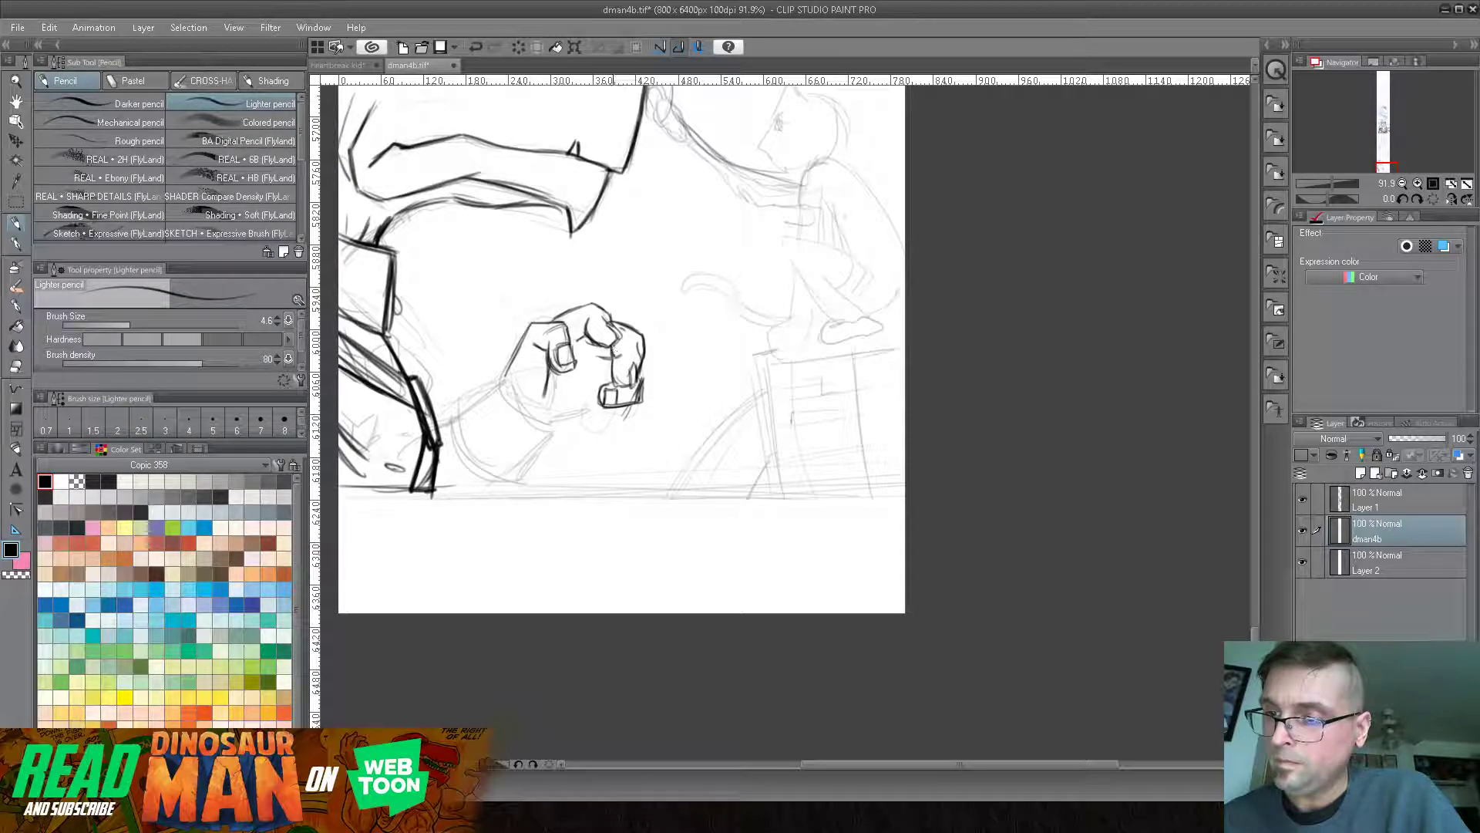
mouse_move(617, 355)
mouse_down()
mouse_move(624, 414)
mouse_move(556, 423)
mouse_up()
drag(498, 375, 565, 430)
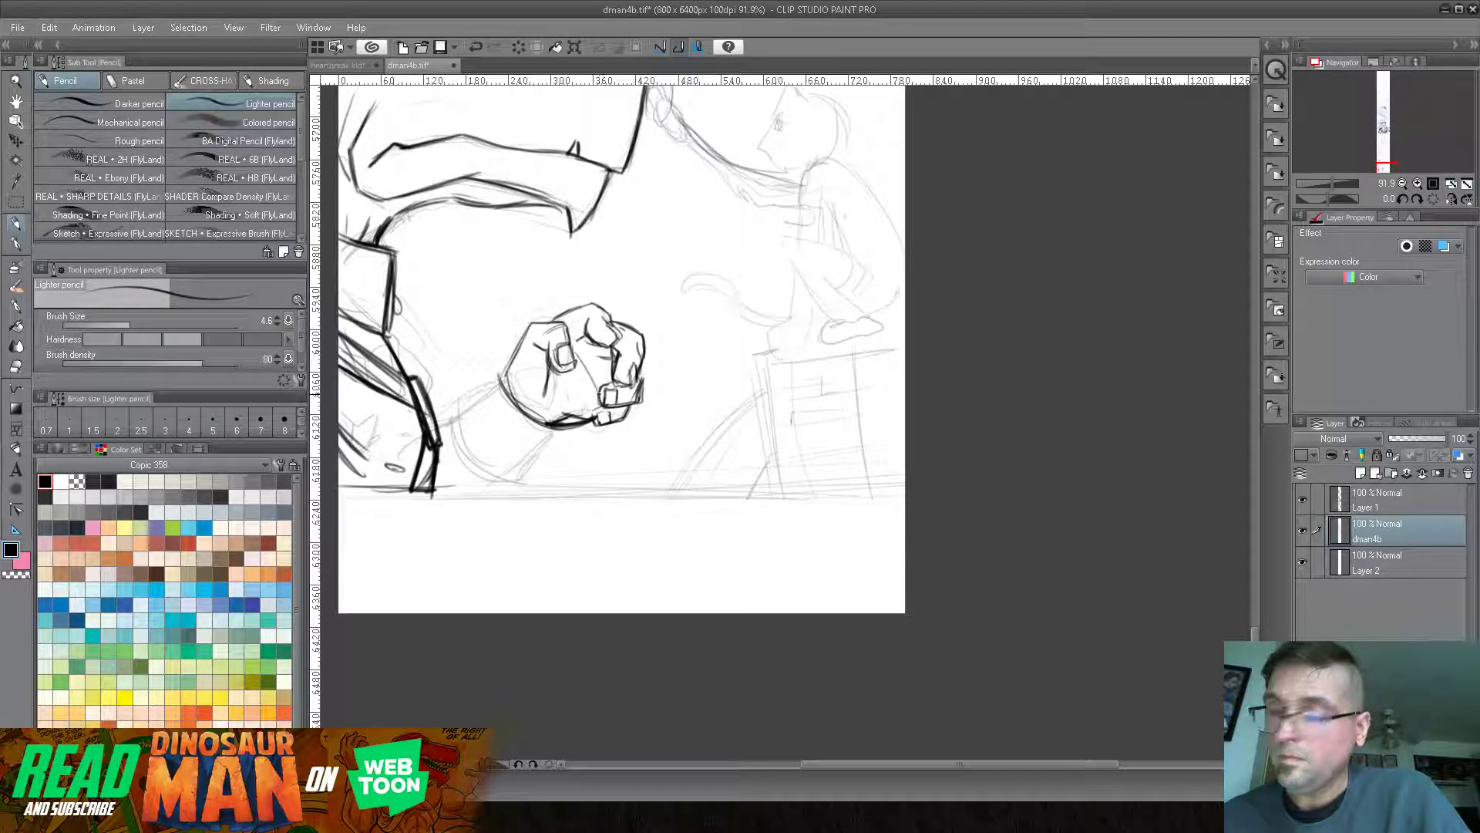
- Pencil the dinosaur's forearm from the fist to the body, with its curved lower edge and lengthwise hatching lines
mouse_move(549, 424)
mouse_down()
mouse_move(503, 485)
mouse_move(511, 474)
mouse_up()
drag(505, 376, 449, 418)
mouse_move(511, 373)
mouse_down()
mouse_move(449, 422)
mouse_move(472, 480)
mouse_move(512, 481)
mouse_up()
drag(451, 420, 509, 481)
drag(455, 419, 435, 425)
drag(501, 490, 509, 476)
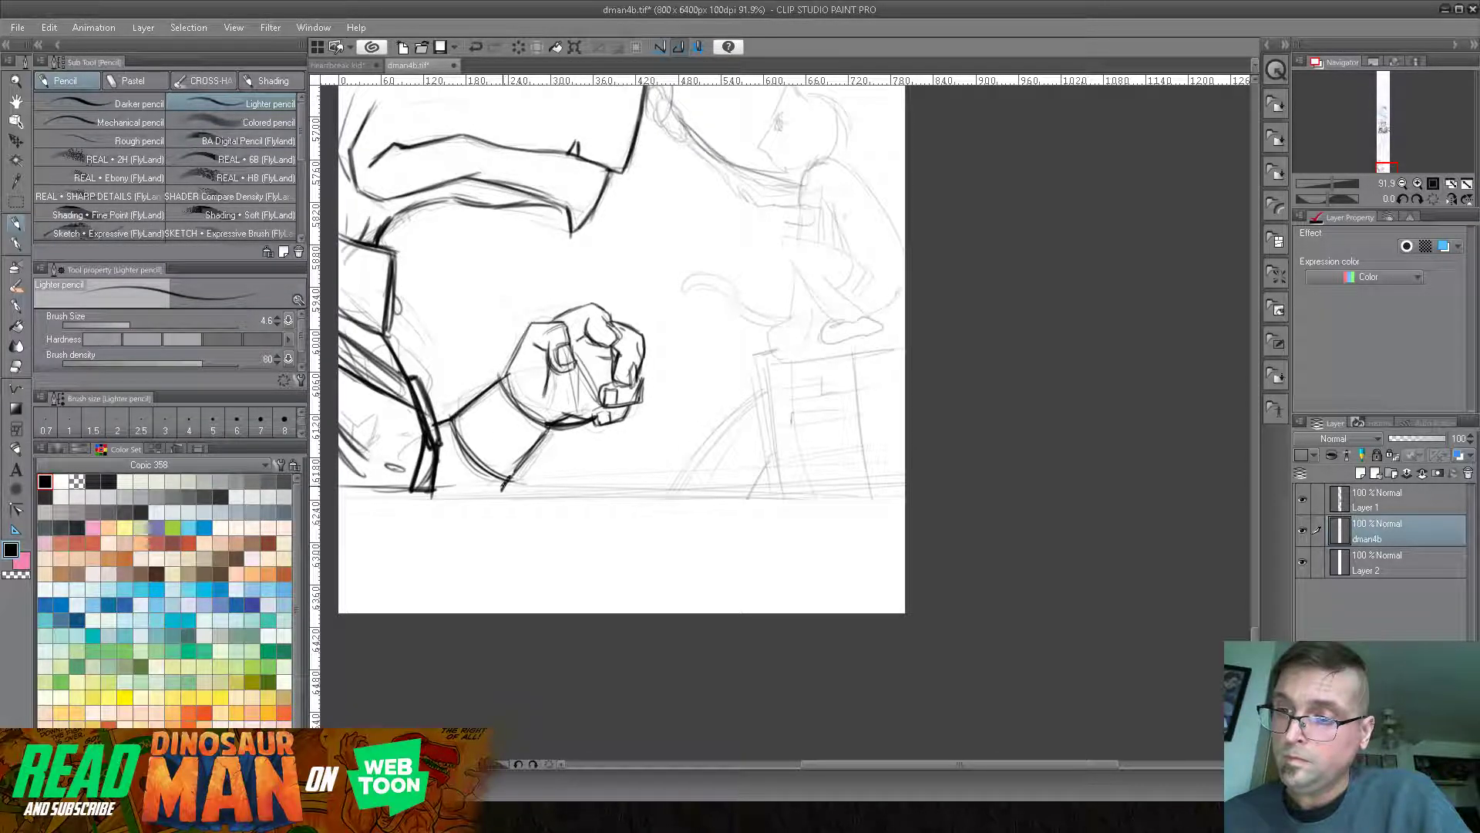
mouse_move(515, 410)
mouse_down()
mouse_move(472, 462)
mouse_move(533, 427)
mouse_move(499, 470)
mouse_up()
drag(508, 399, 472, 434)
drag(505, 408, 482, 425)
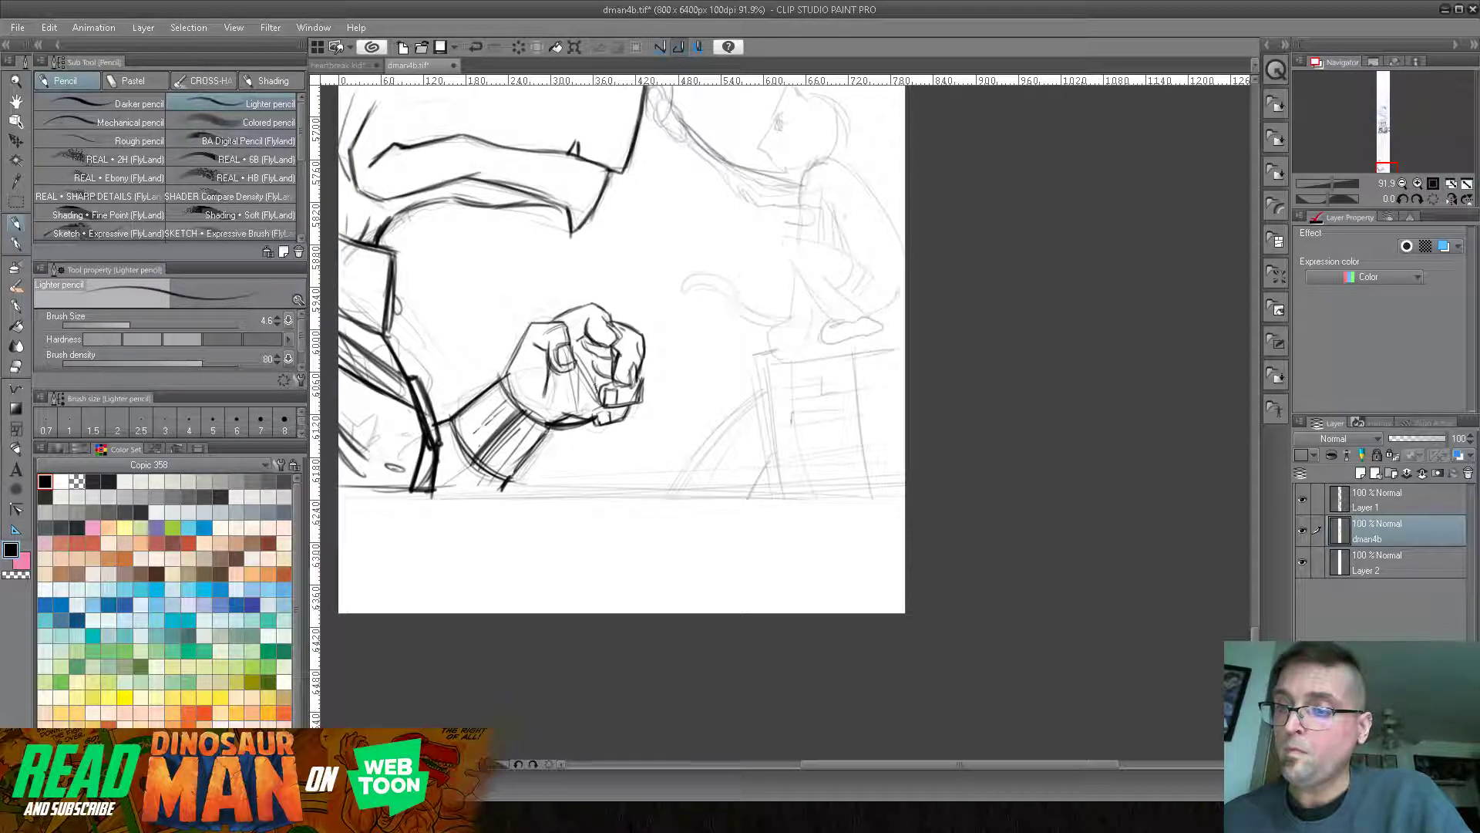
- Add short pairs of motion marks on both sides of the dinosaur's fist
drag(657, 355, 654, 365)
drag(662, 354, 661, 361)
drag(514, 319, 524, 306)
drag(522, 321, 530, 311)
- Pencil the cat's rounded head with its nose, near ear, mouth, chin and eye
key(space)
mouse_move(798, 234)
mouse_down()
mouse_move(775, 367)
mouse_move(810, 424)
mouse_move(698, 364)
mouse_move(709, 428)
mouse_up()
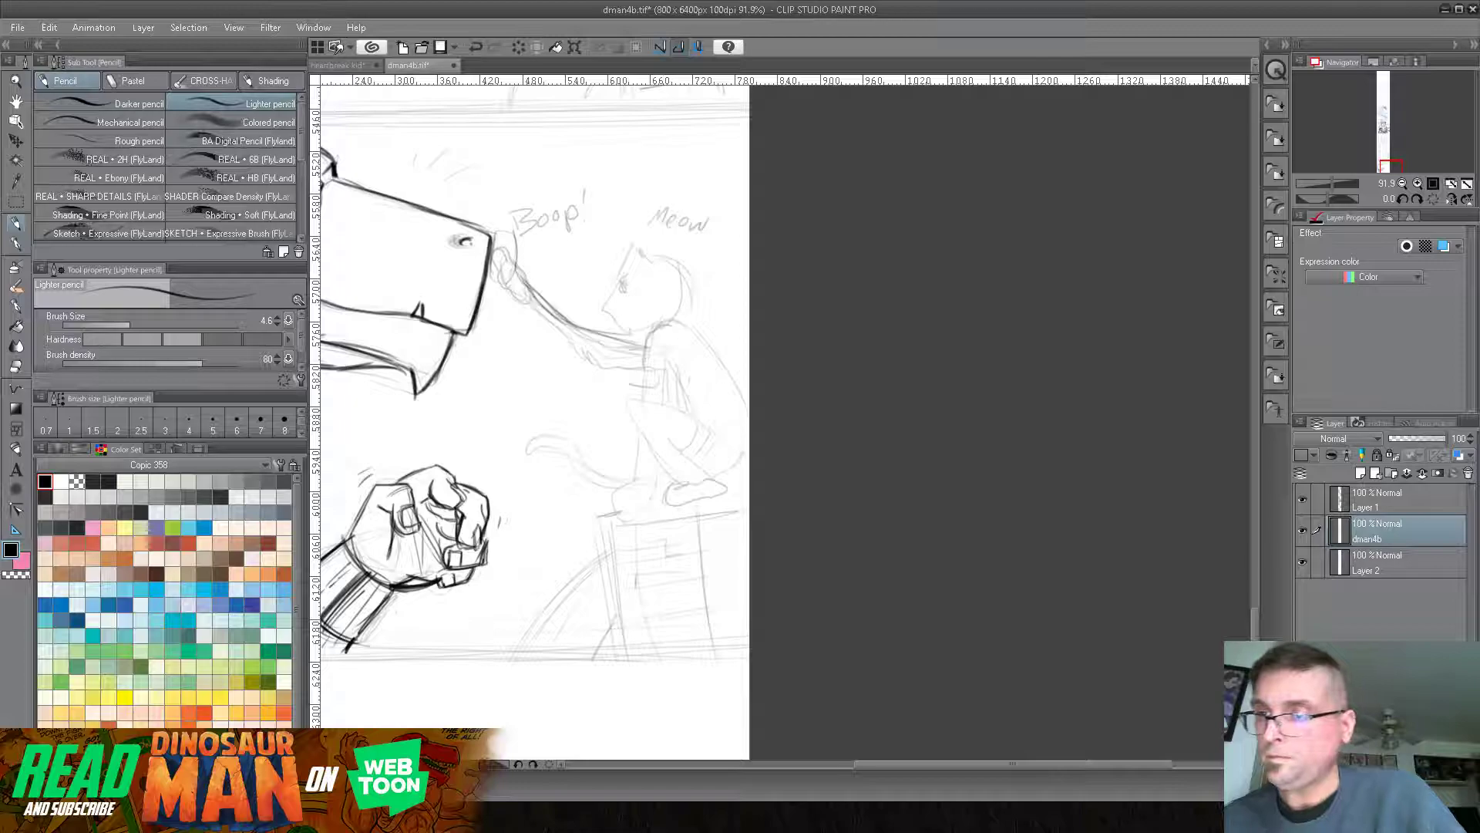
mouse_move(619, 274)
mouse_down()
mouse_move(670, 268)
mouse_move(653, 257)
mouse_move(689, 306)
mouse_up()
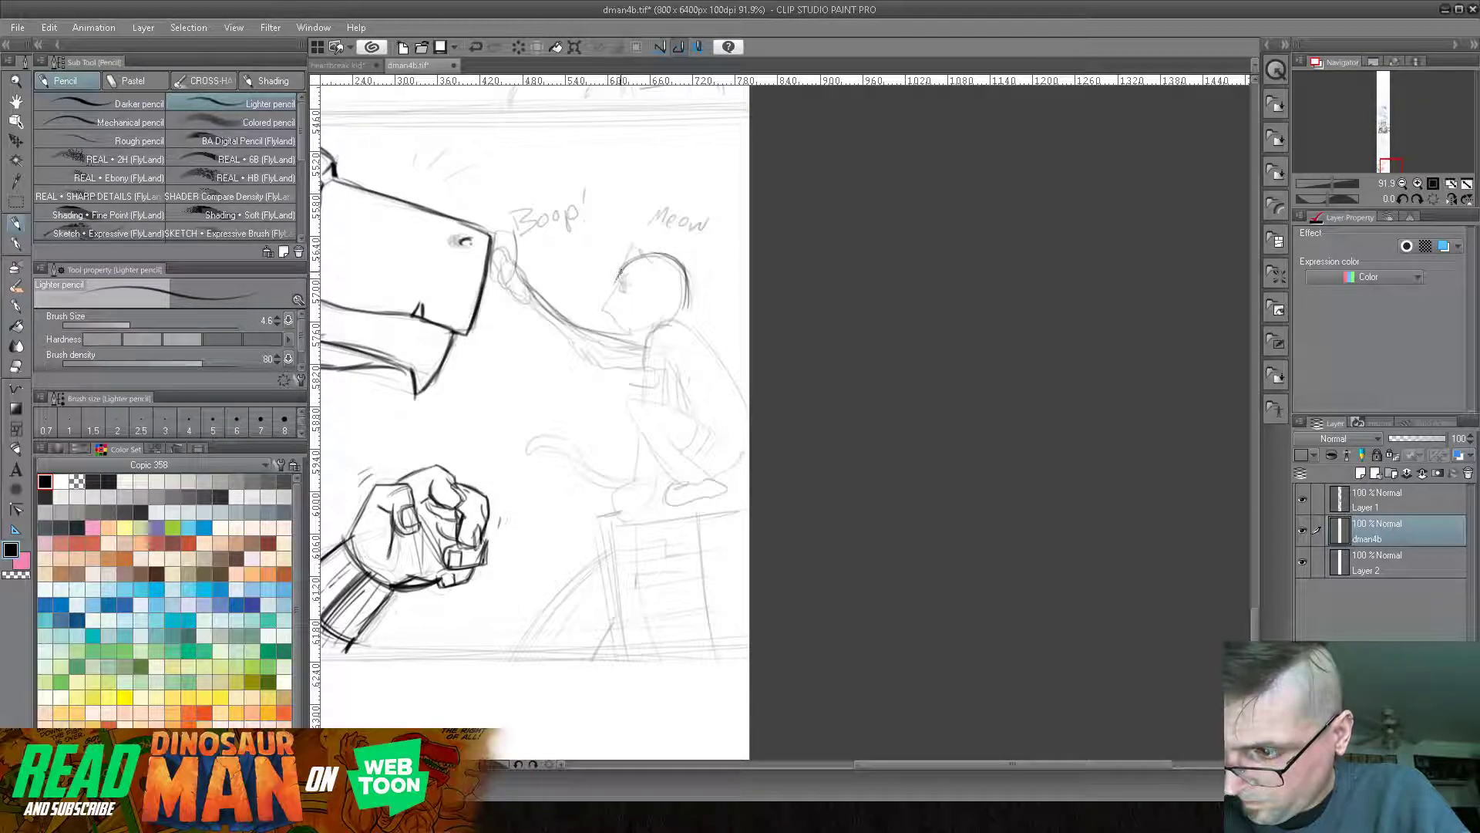
drag(615, 286, 605, 301)
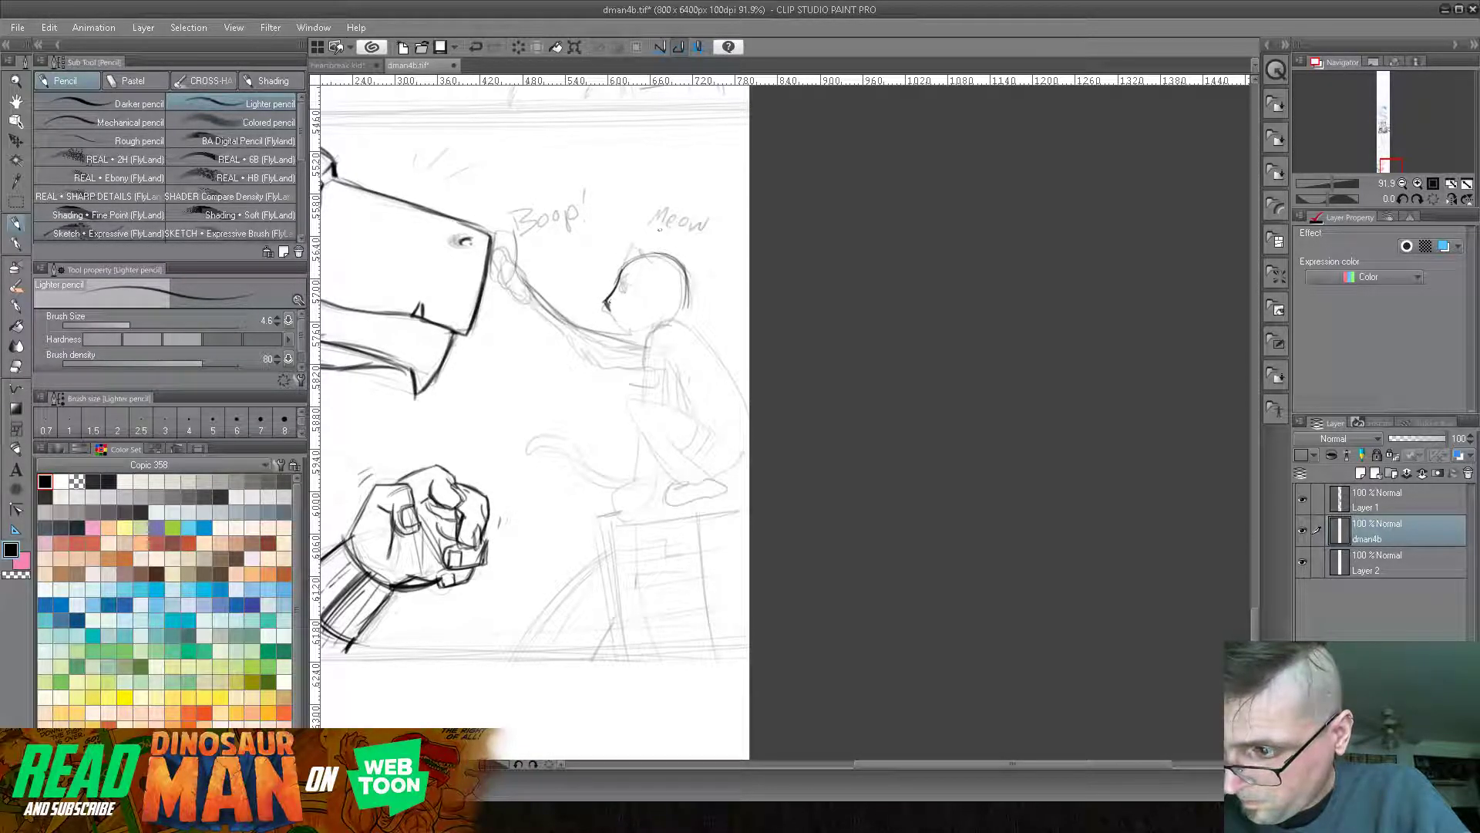
mouse_move(652, 231)
mouse_down()
mouse_move(639, 255)
mouse_move(662, 254)
mouse_move(648, 269)
mouse_move(663, 313)
mouse_up()
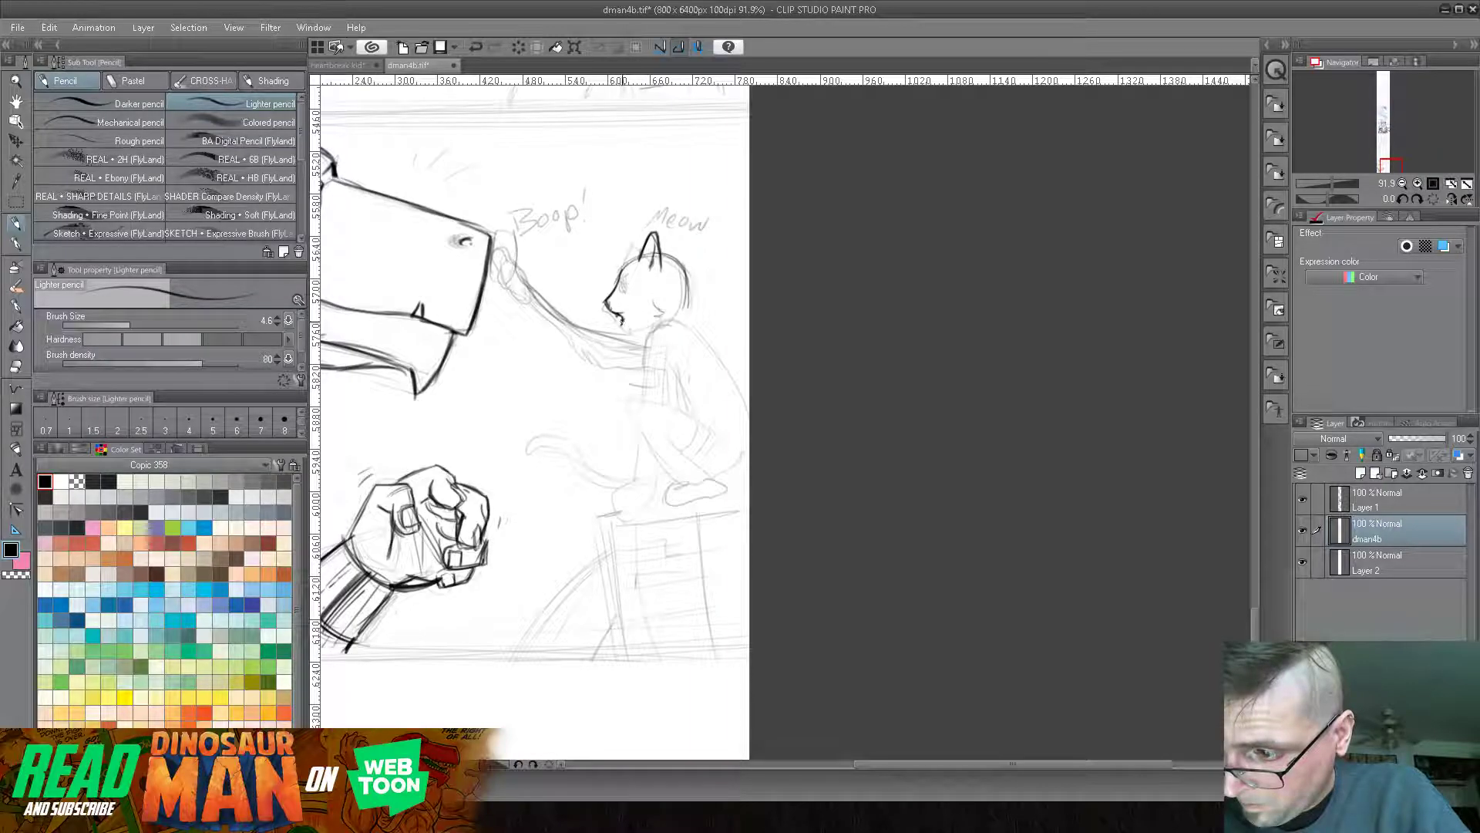
drag(623, 327, 634, 333)
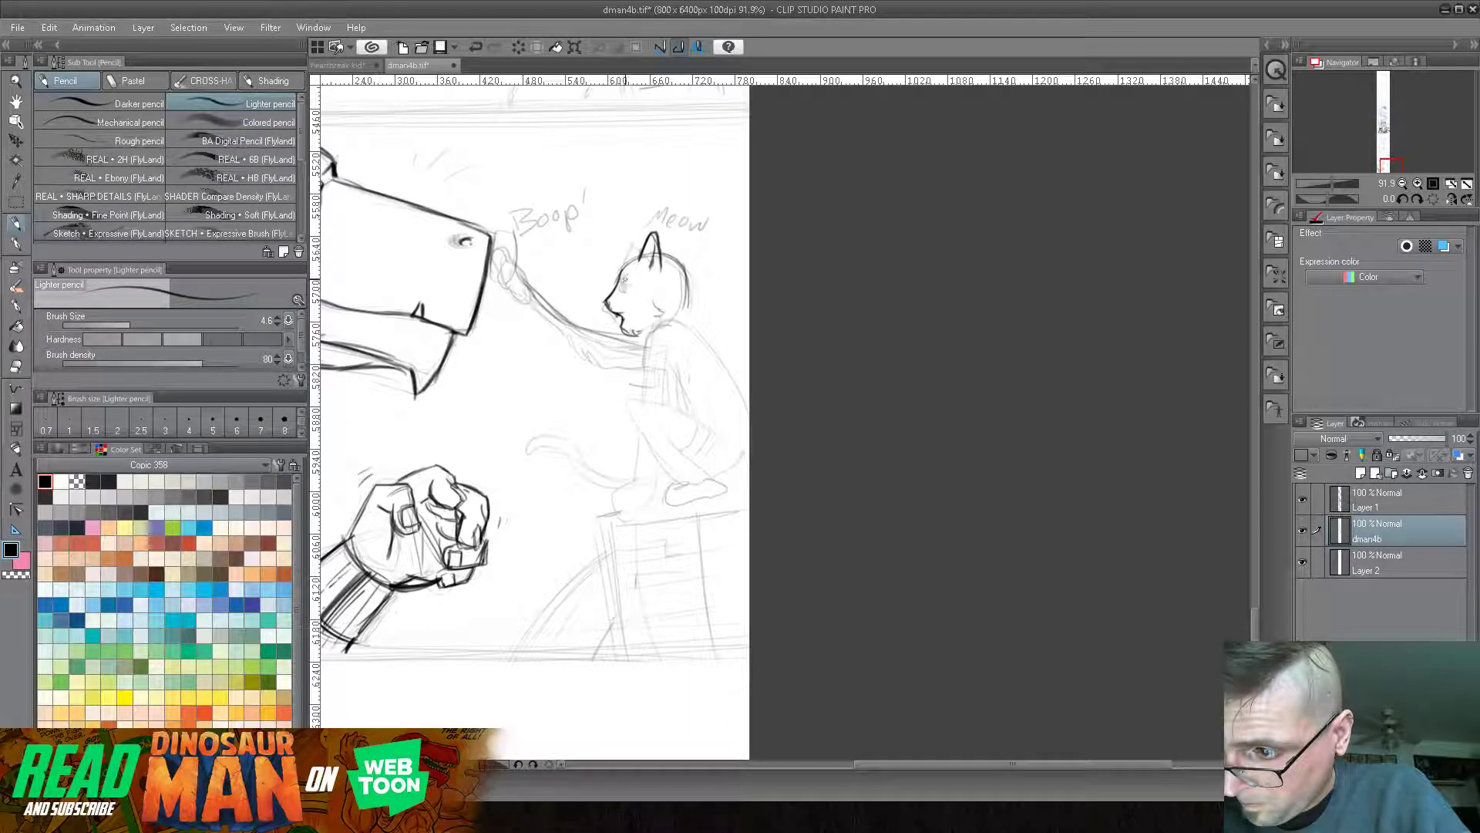
drag(626, 282, 629, 289)
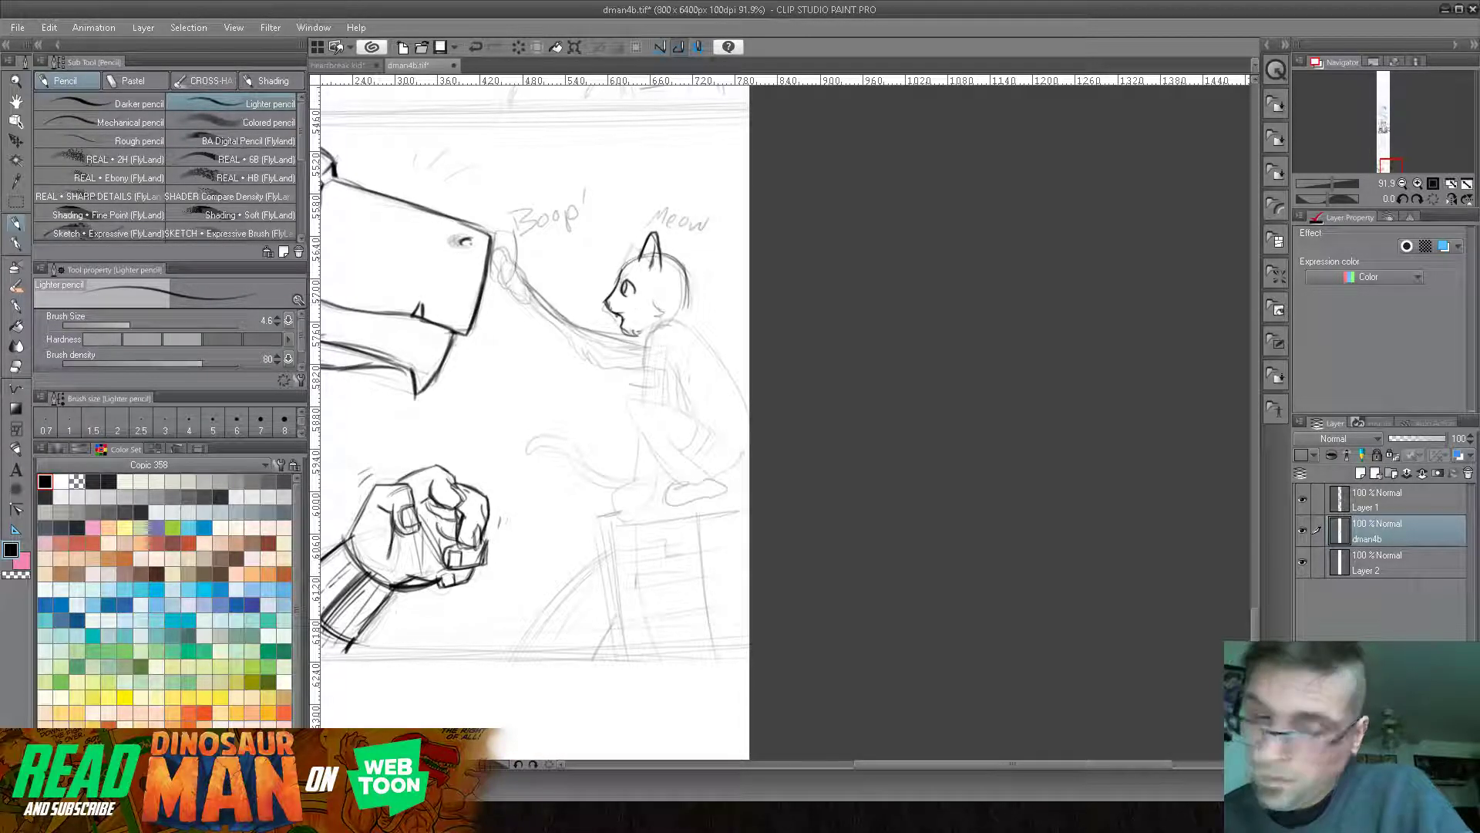
- Erase the front of the cat's mouth and redraw it as an open mouth below the nose
click(15, 366)
drag(624, 317, 620, 324)
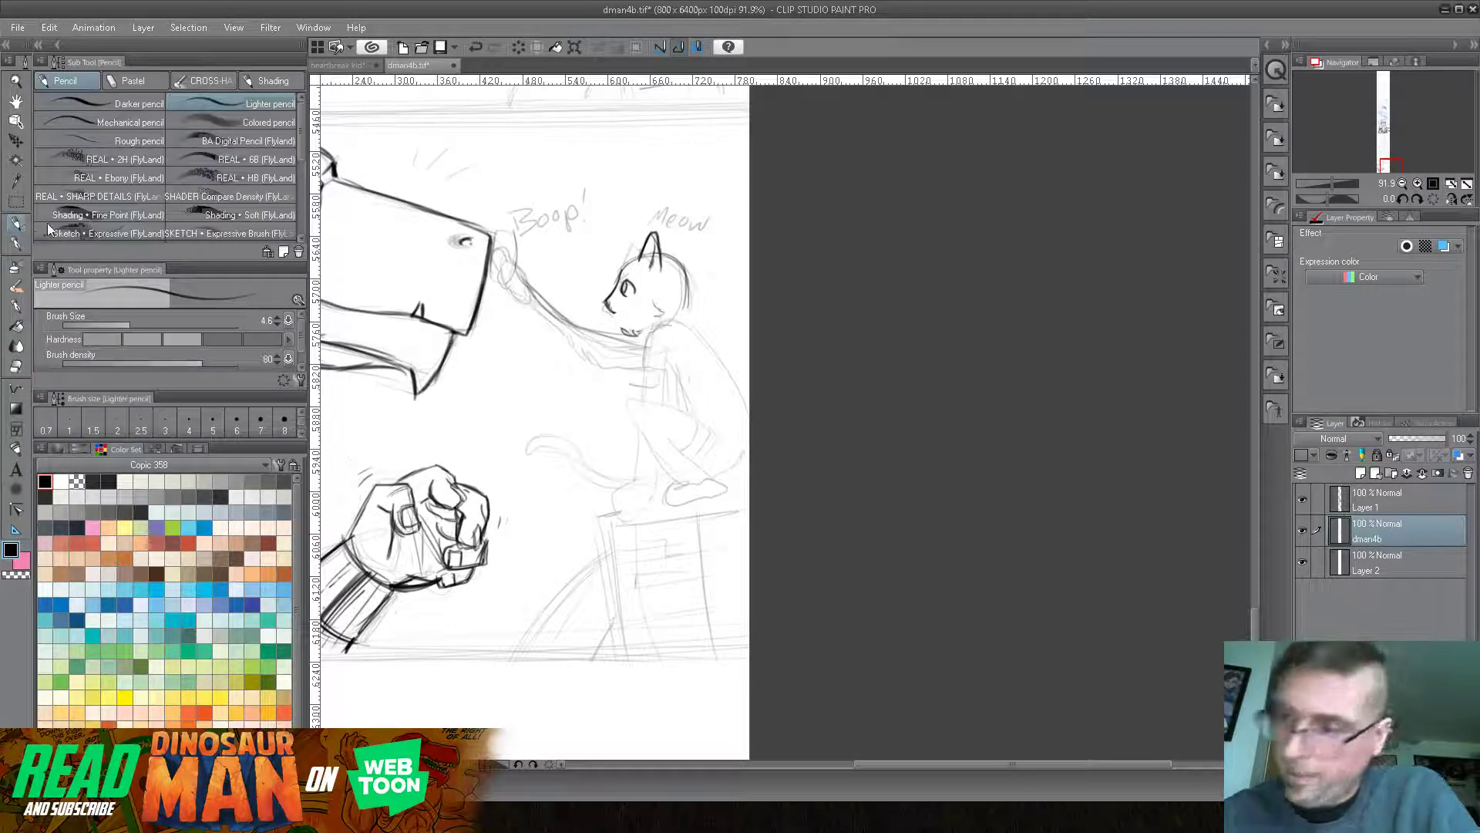
click(15, 224)
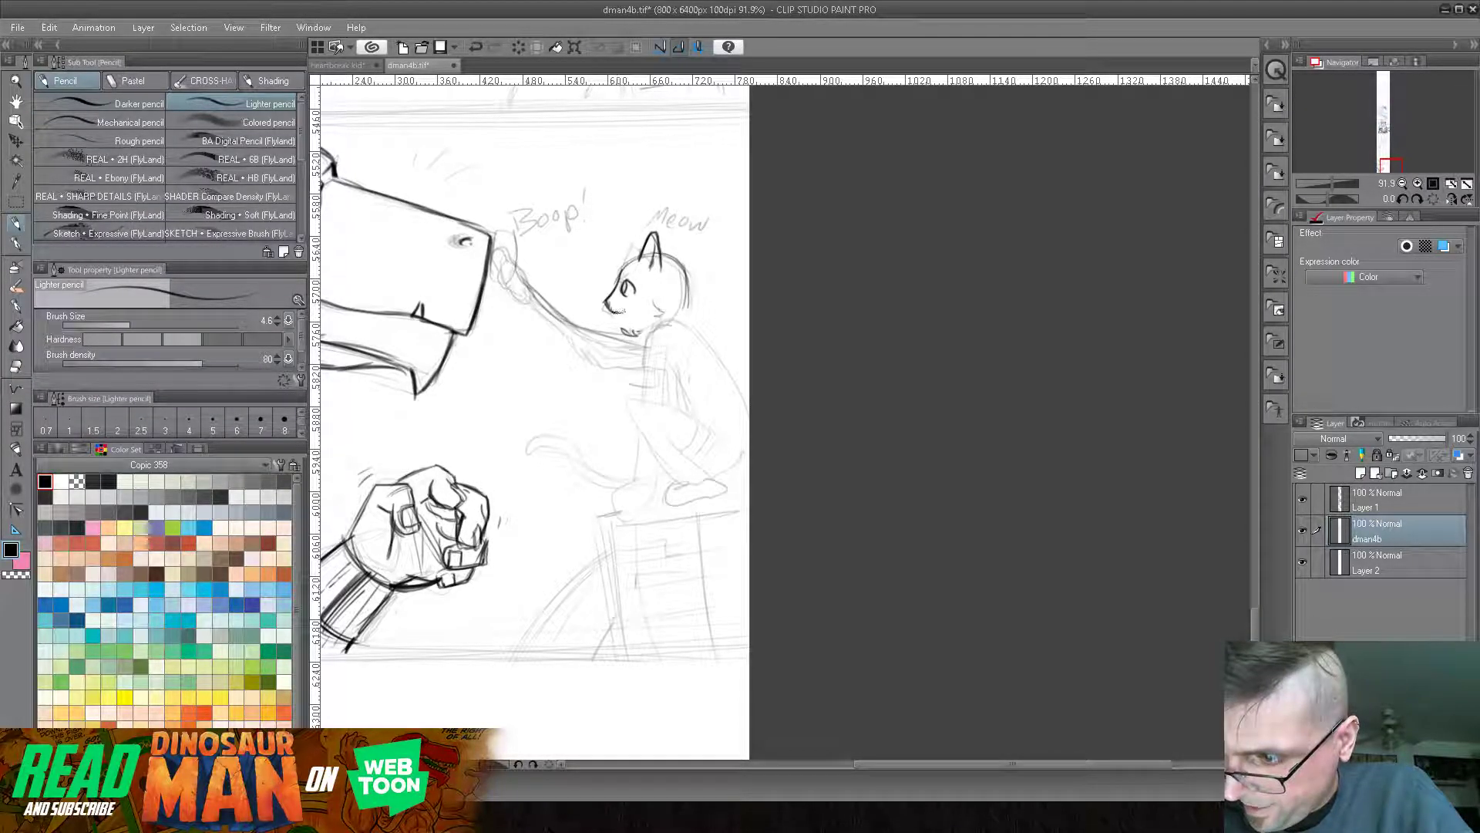
drag(631, 309, 621, 324)
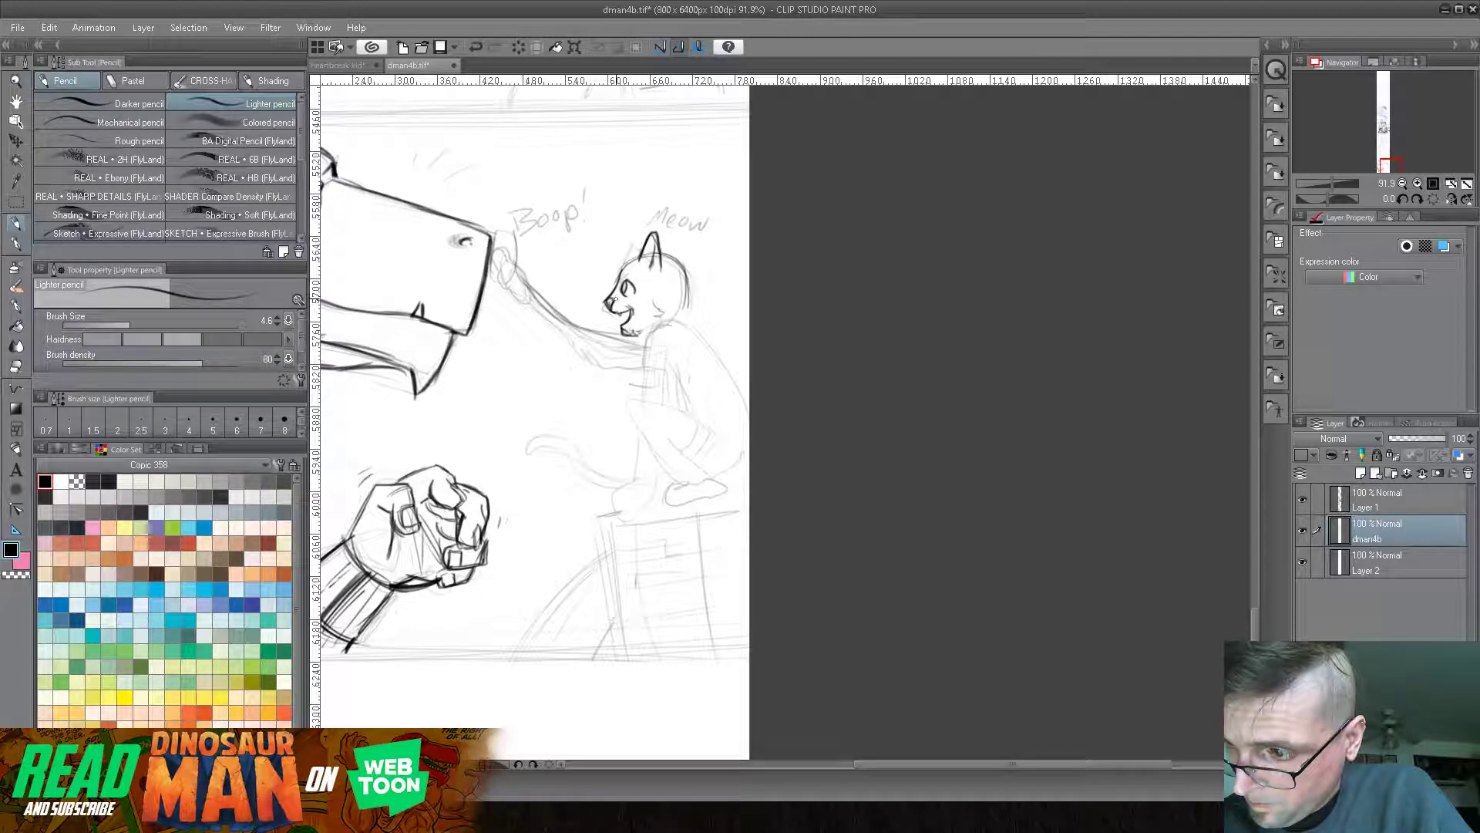
- Pencil the cat's far ear, cheek fur and the ragged back of its head, then clean up the muzzle
drag(618, 282, 640, 253)
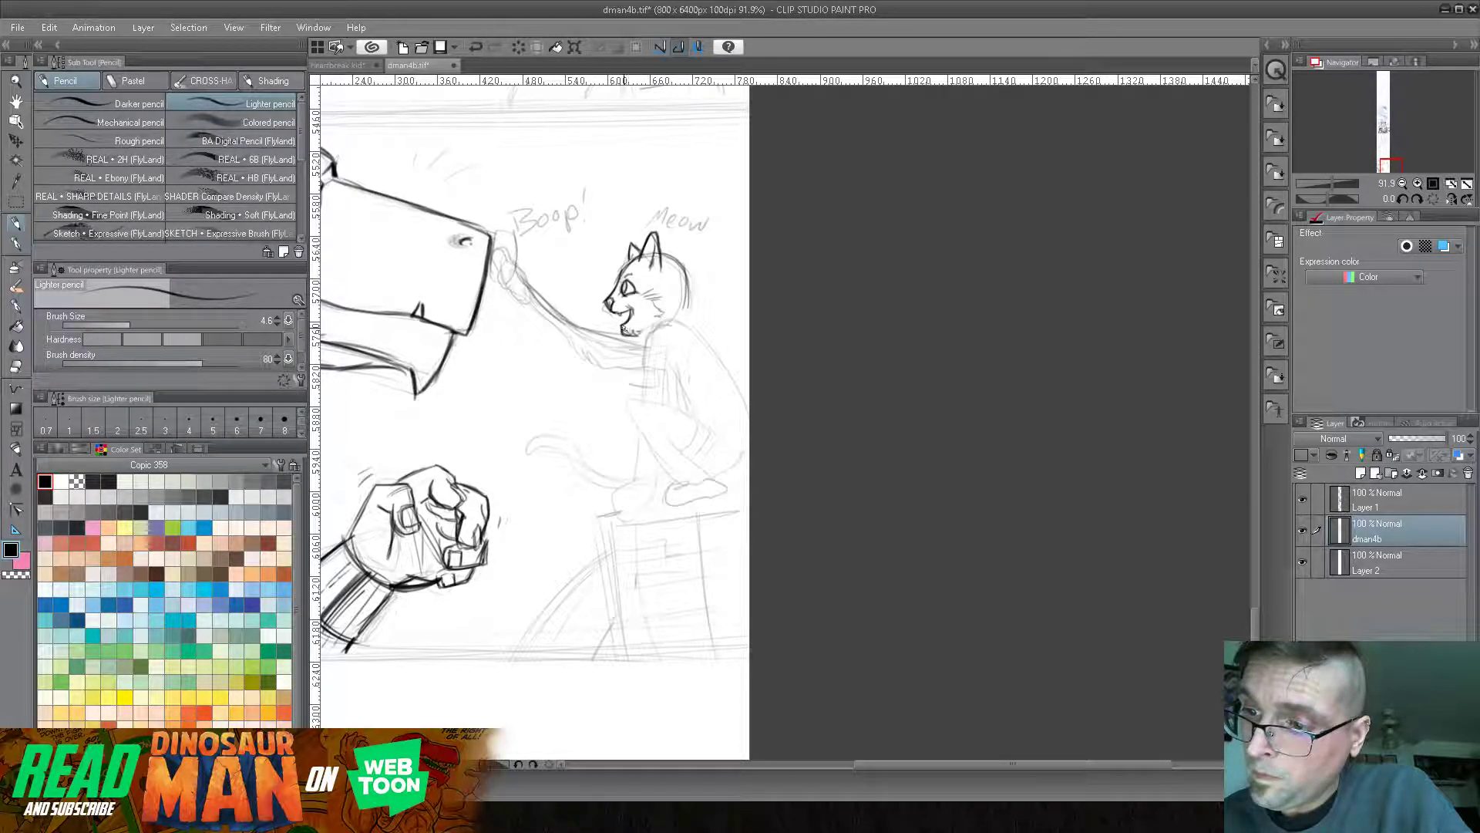
mouse_move(680, 265)
mouse_down()
mouse_move(695, 302)
mouse_move(678, 320)
mouse_up()
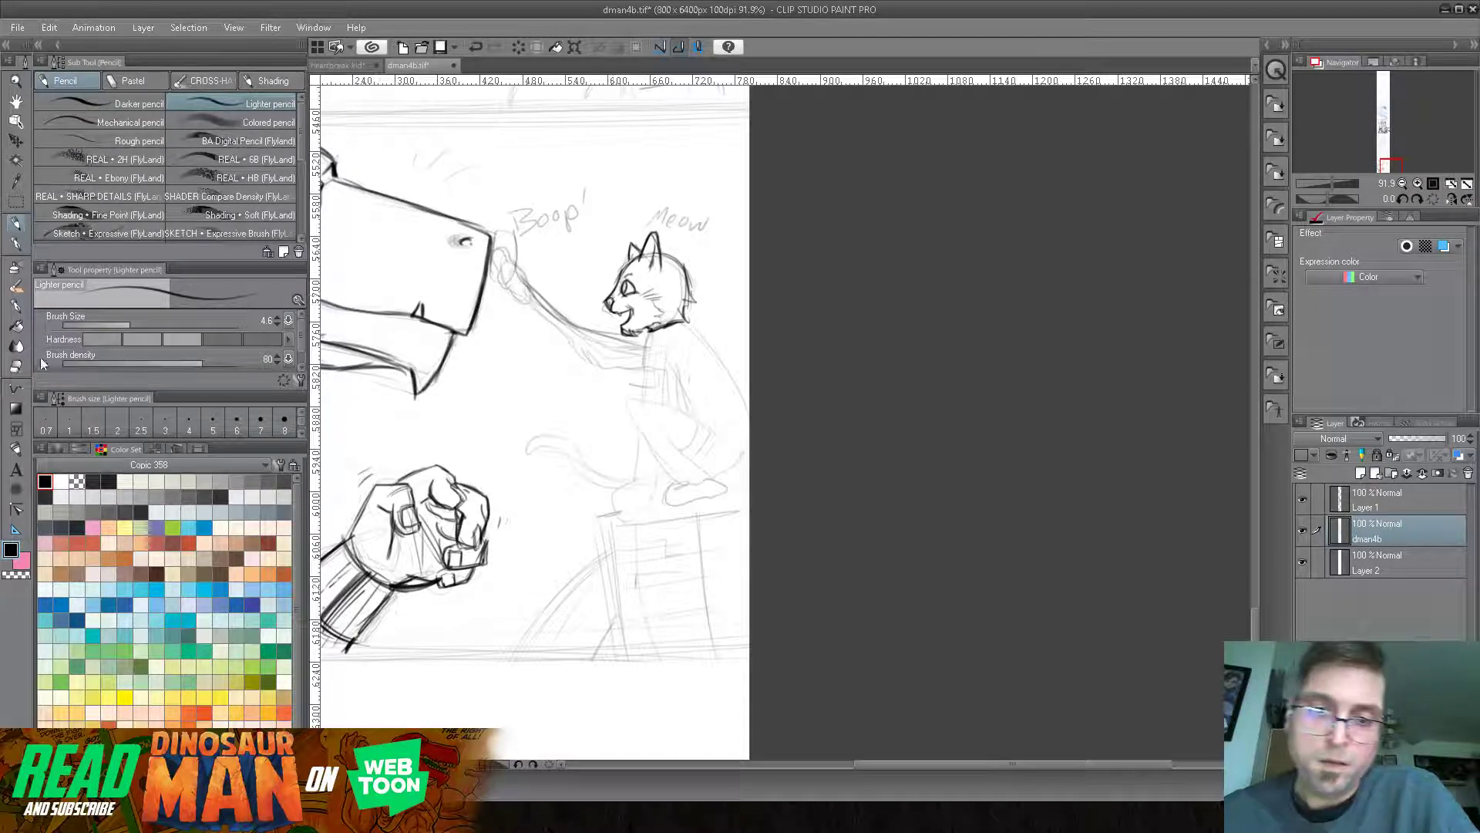
key(e)
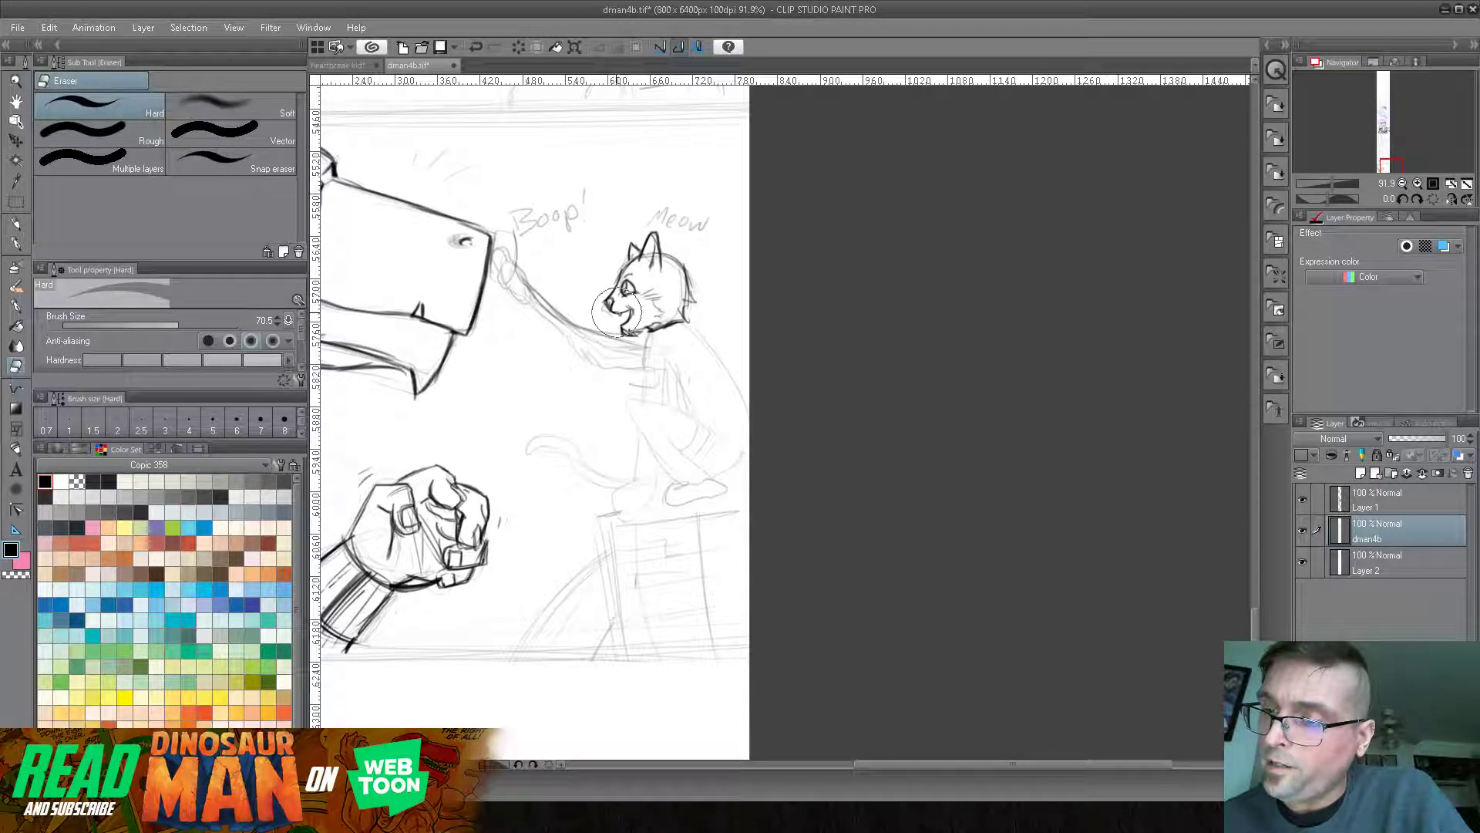
click(16, 223)
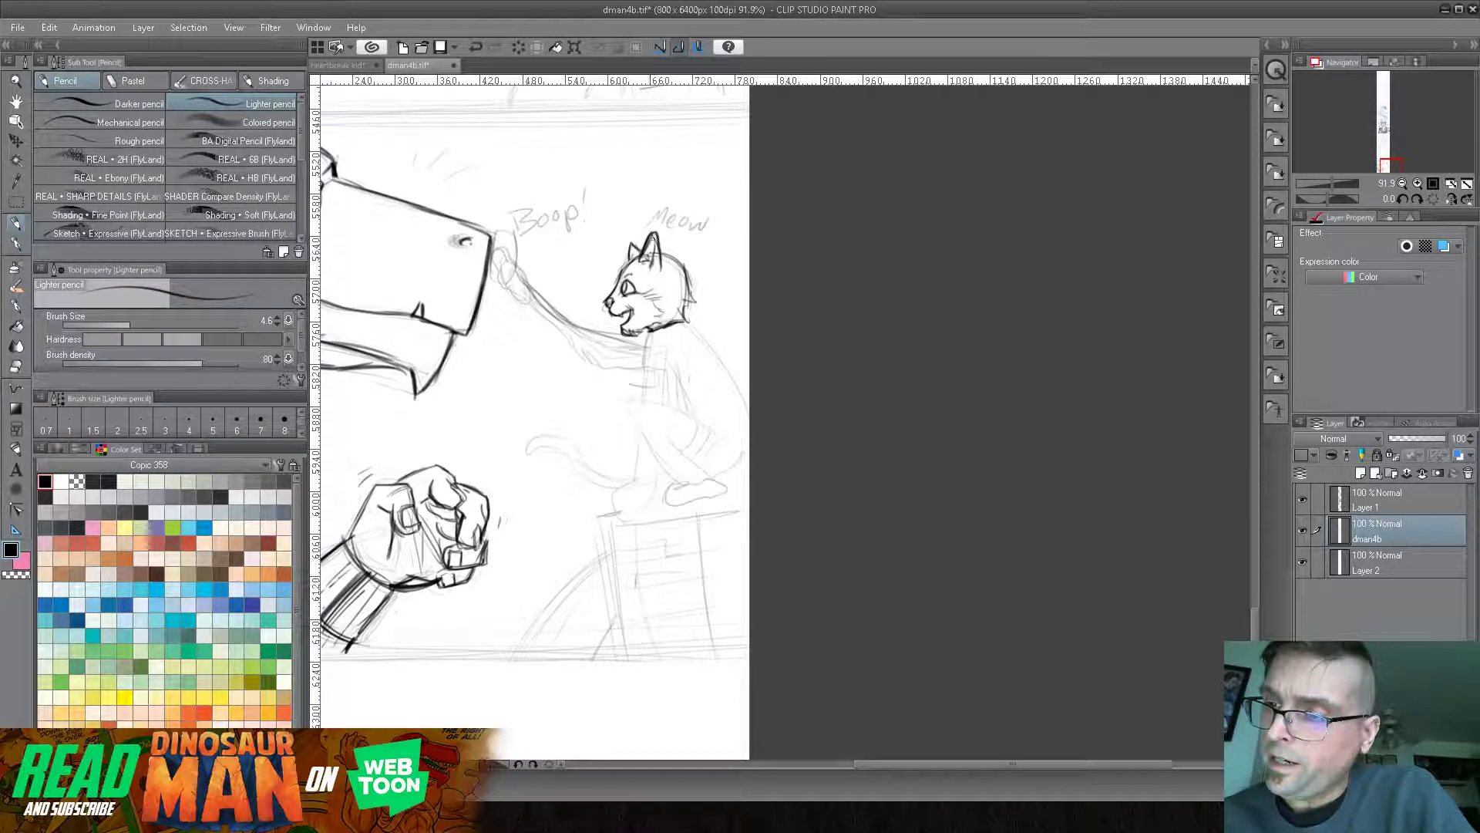
- Pencil the cat's torso with its chest line, inner arm line, sloping back and the folds at the waist
mouse_move(662, 250)
mouse_down()
mouse_move(688, 278)
mouse_move(686, 309)
mouse_move(655, 328)
mouse_move(643, 397)
mouse_up()
drag(648, 333, 642, 399)
drag(676, 344, 661, 402)
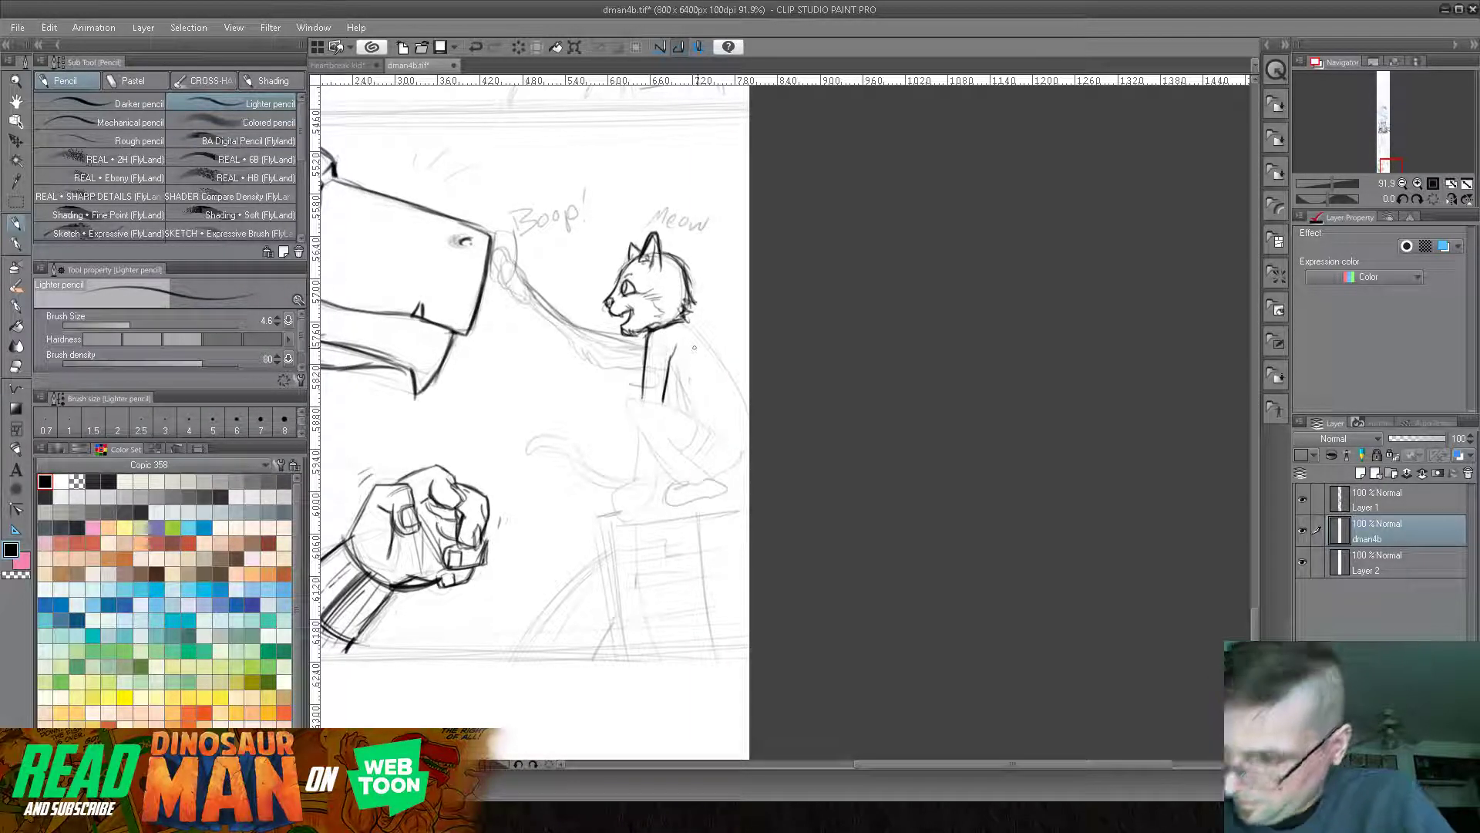
drag(698, 325, 748, 407)
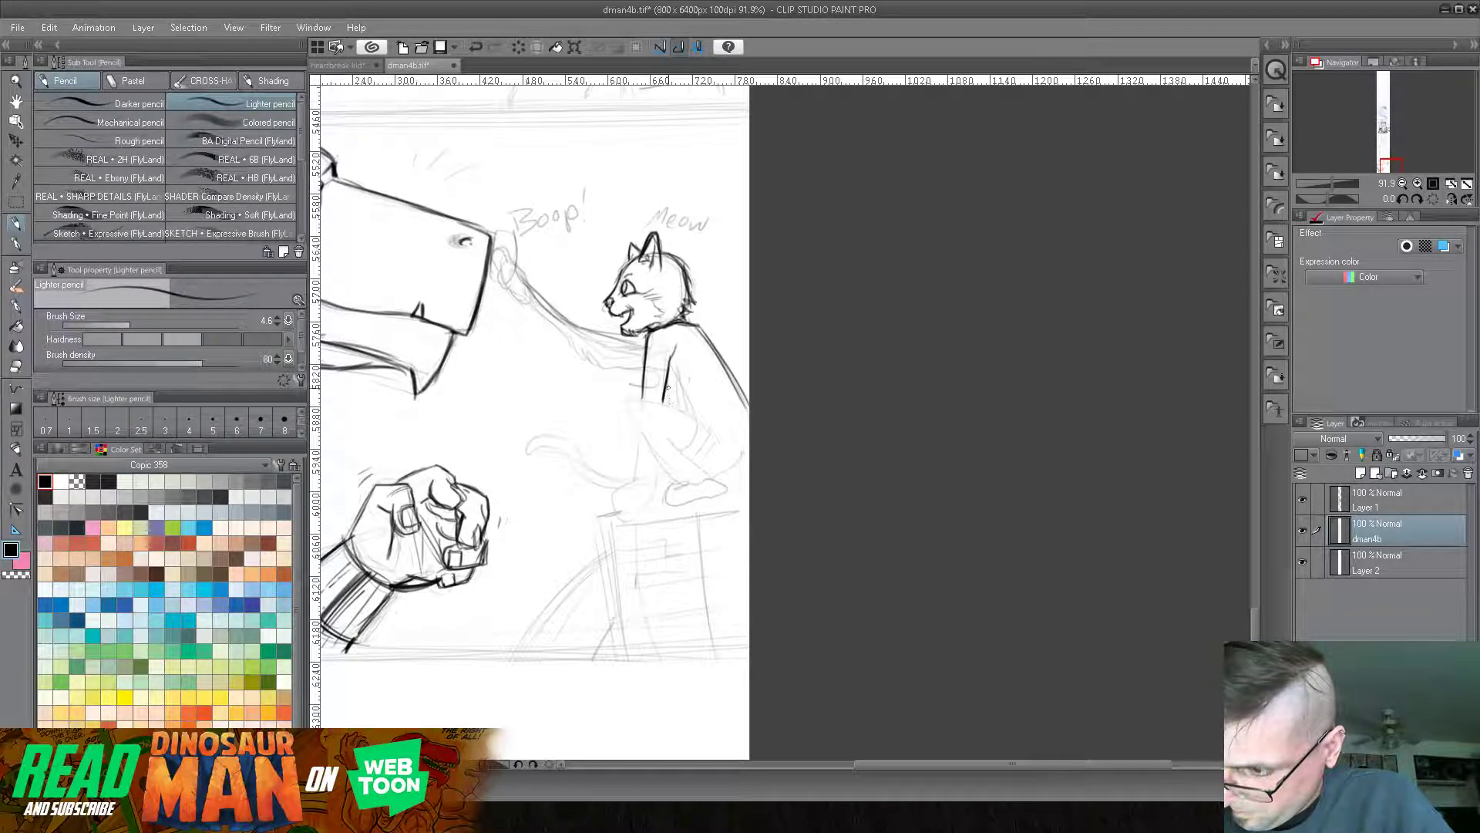
drag(666, 385, 703, 396)
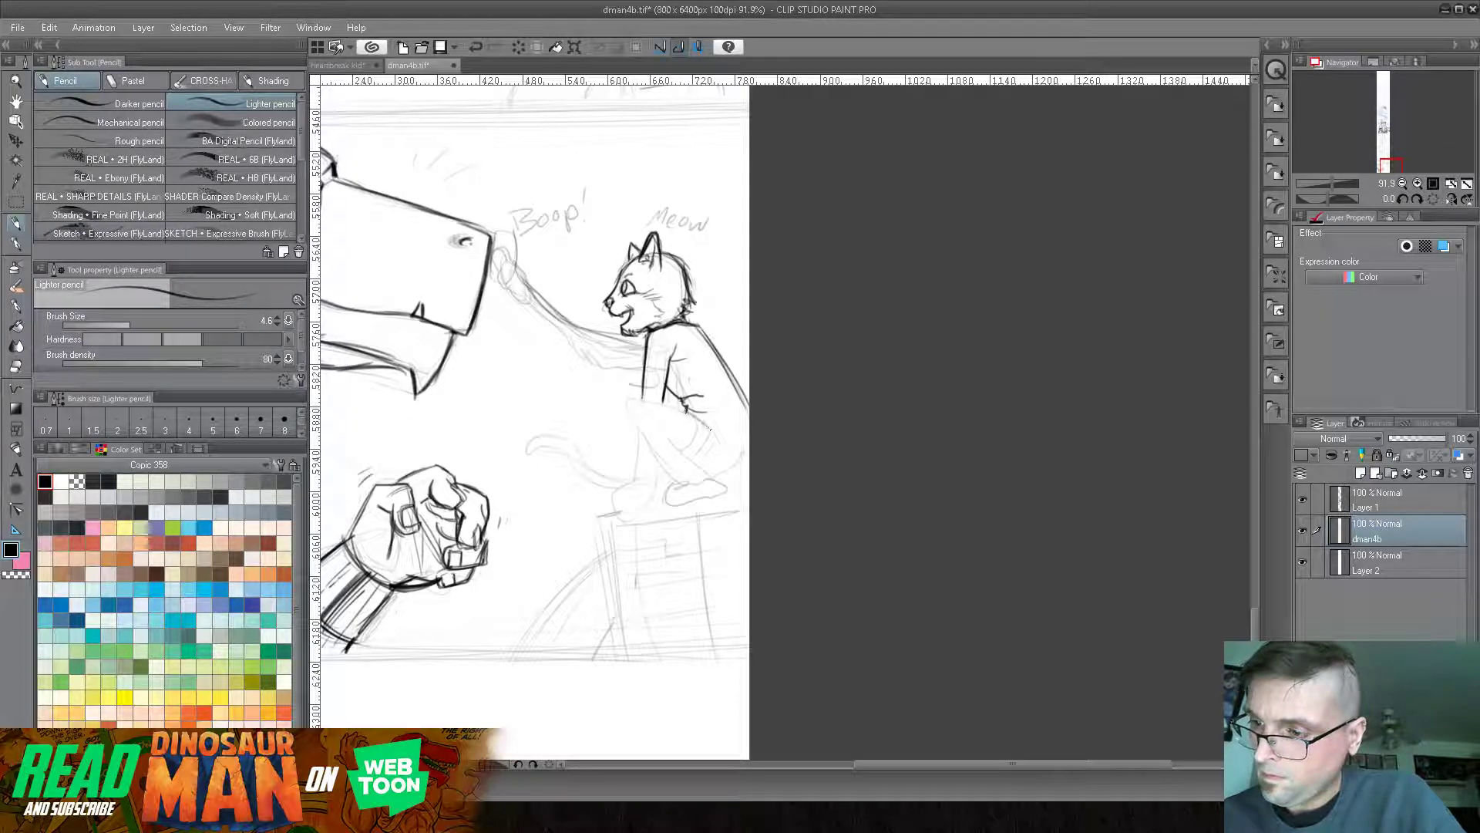
- Pencil the cat's crouching leg with a dark ankle band, its front foot and the curve of its lower back
mouse_move(632, 398)
mouse_down()
mouse_move(626, 419)
mouse_move(673, 484)
mouse_up()
drag(648, 419, 691, 483)
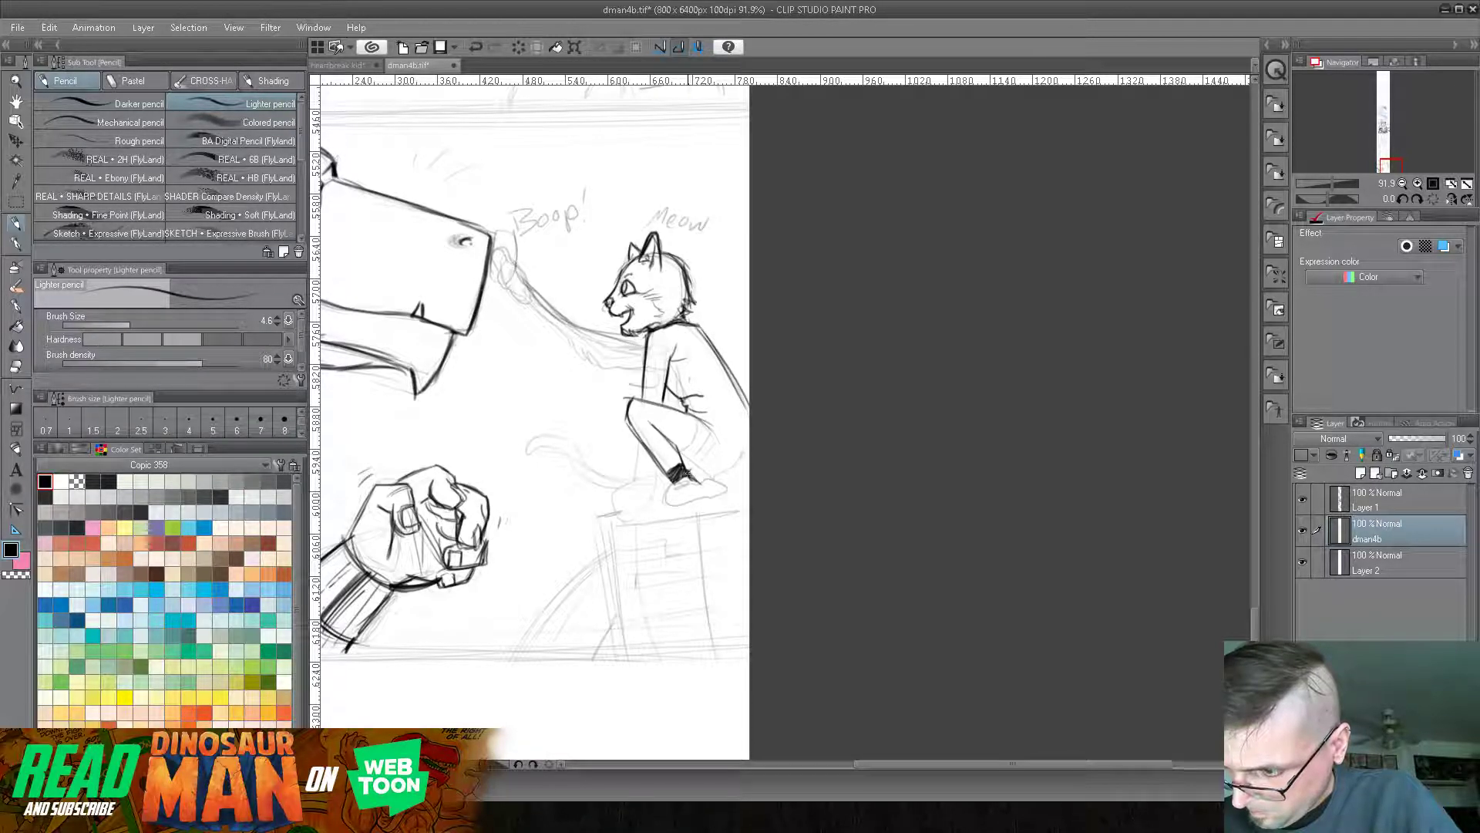
mouse_move(655, 487)
mouse_down()
mouse_move(648, 509)
mouse_move(662, 499)
mouse_up()
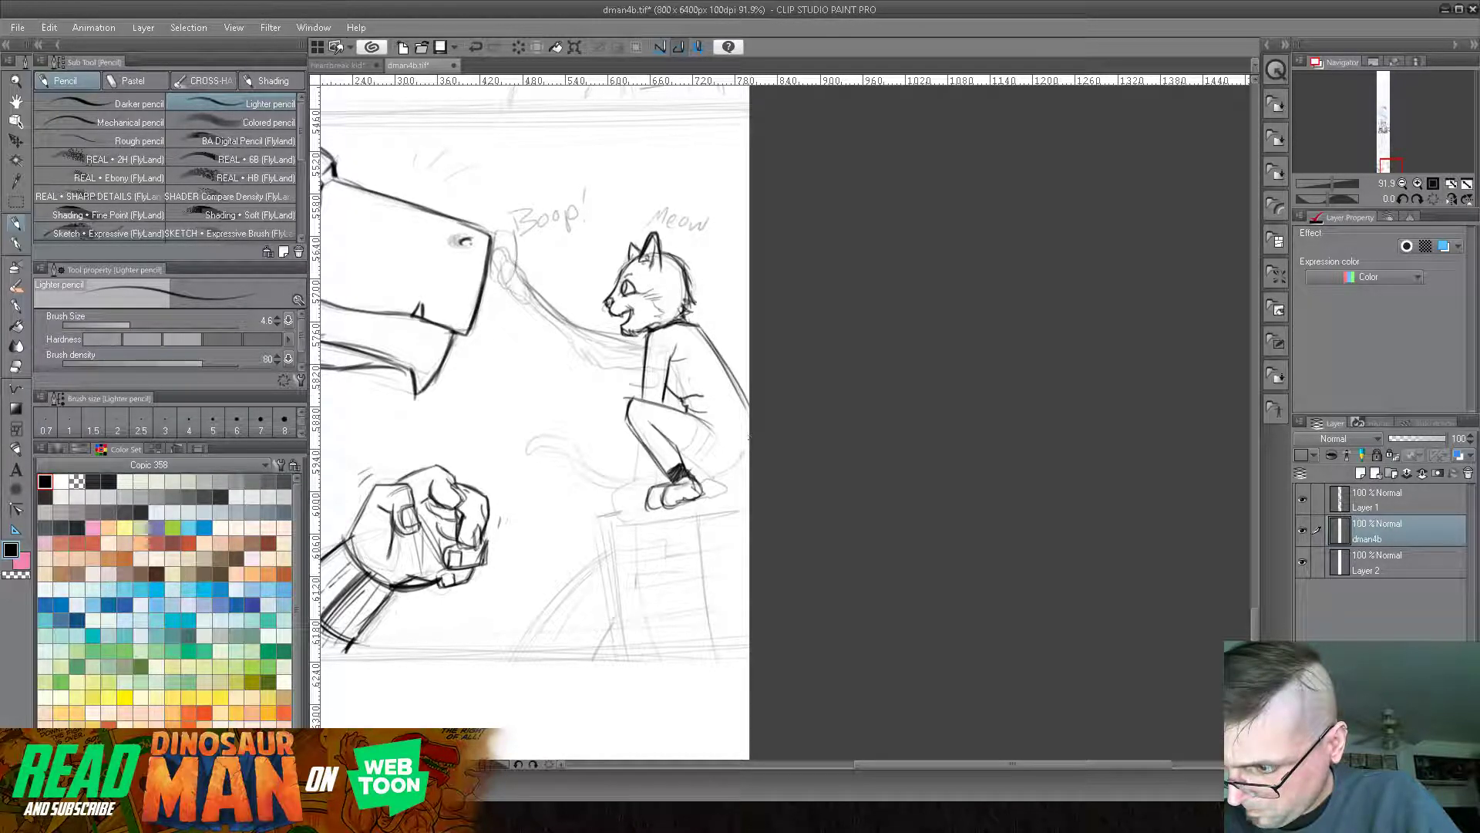
drag(705, 468, 717, 475)
drag(739, 387, 733, 471)
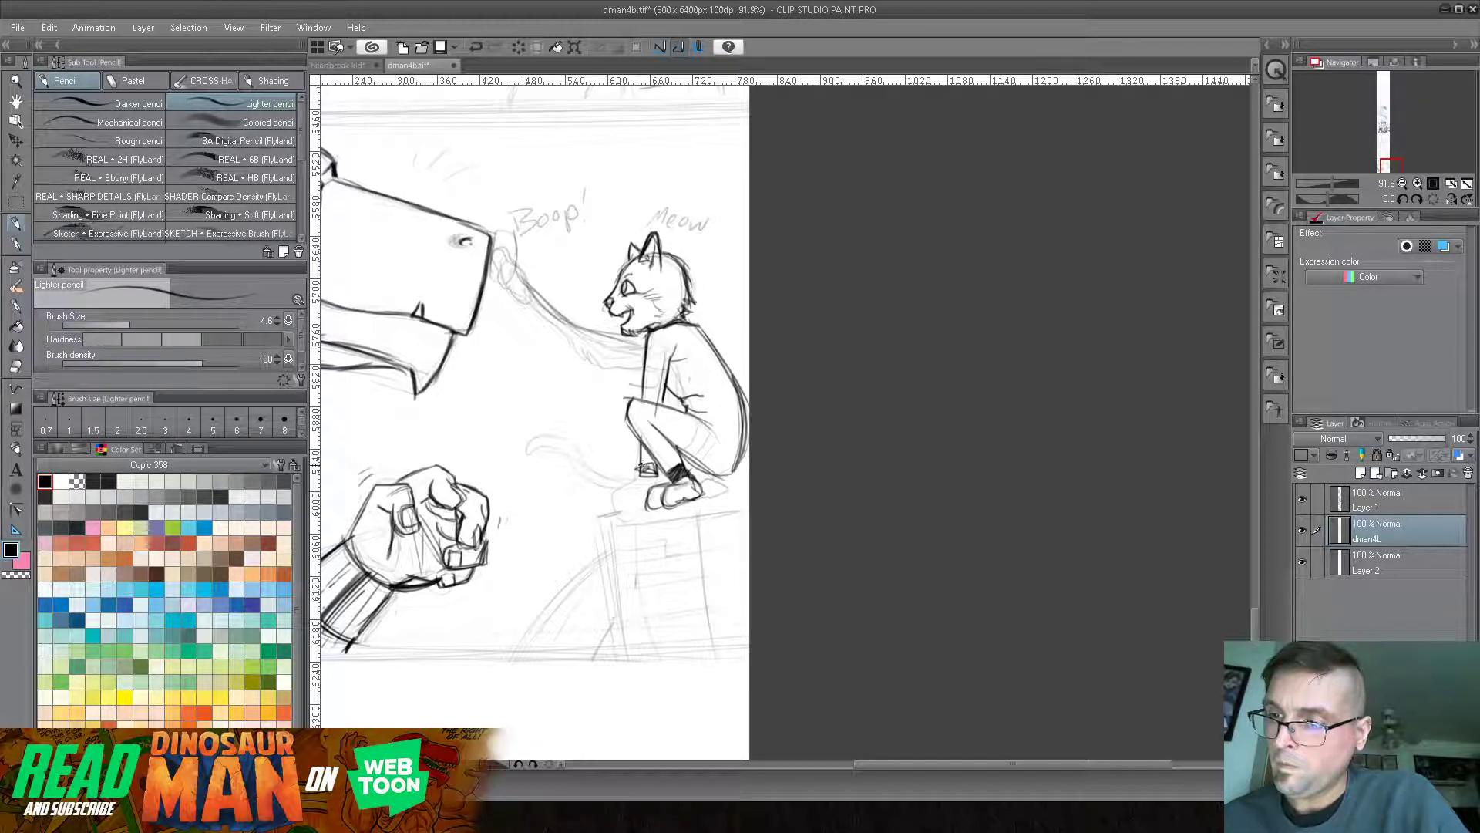
- Pencil the top and near side edges of the block under the cat and the curved lines sloping down beside it
mouse_move(625, 477)
mouse_down()
mouse_move(610, 499)
mouse_move(628, 481)
mouse_move(635, 498)
mouse_move(655, 484)
mouse_move(615, 486)
mouse_move(749, 476)
mouse_up()
mouse_move(590, 507)
mouse_down()
mouse_move(620, 500)
mouse_move(621, 655)
mouse_move(620, 638)
mouse_move(636, 667)
mouse_move(619, 590)
mouse_move(515, 657)
mouse_up()
mouse_move(601, 566)
mouse_down()
mouse_move(517, 657)
mouse_move(505, 647)
mouse_up()
drag(601, 554, 497, 652)
drag(621, 626, 590, 659)
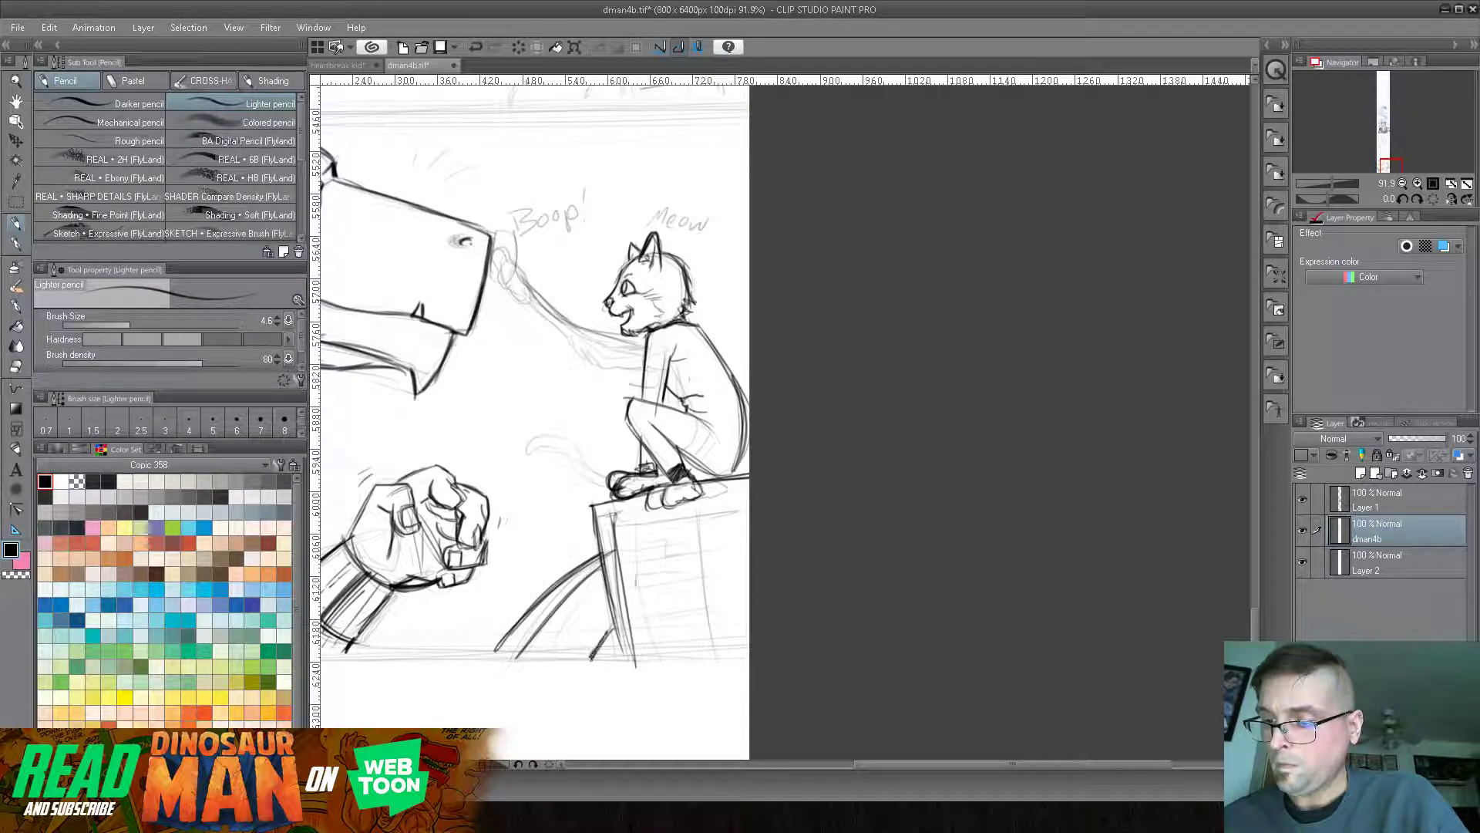
- Hatch the curved shape beside the block under the cat with closely spaced, steep pencil strokes
mouse_move(609, 566)
mouse_down()
mouse_move(602, 638)
mouse_move(573, 646)
mouse_up()
drag(579, 587, 562, 645)
mouse_move(572, 588)
mouse_down()
mouse_move(555, 648)
mouse_move(542, 643)
mouse_up()
drag(550, 606, 516, 648)
drag(573, 581, 532, 629)
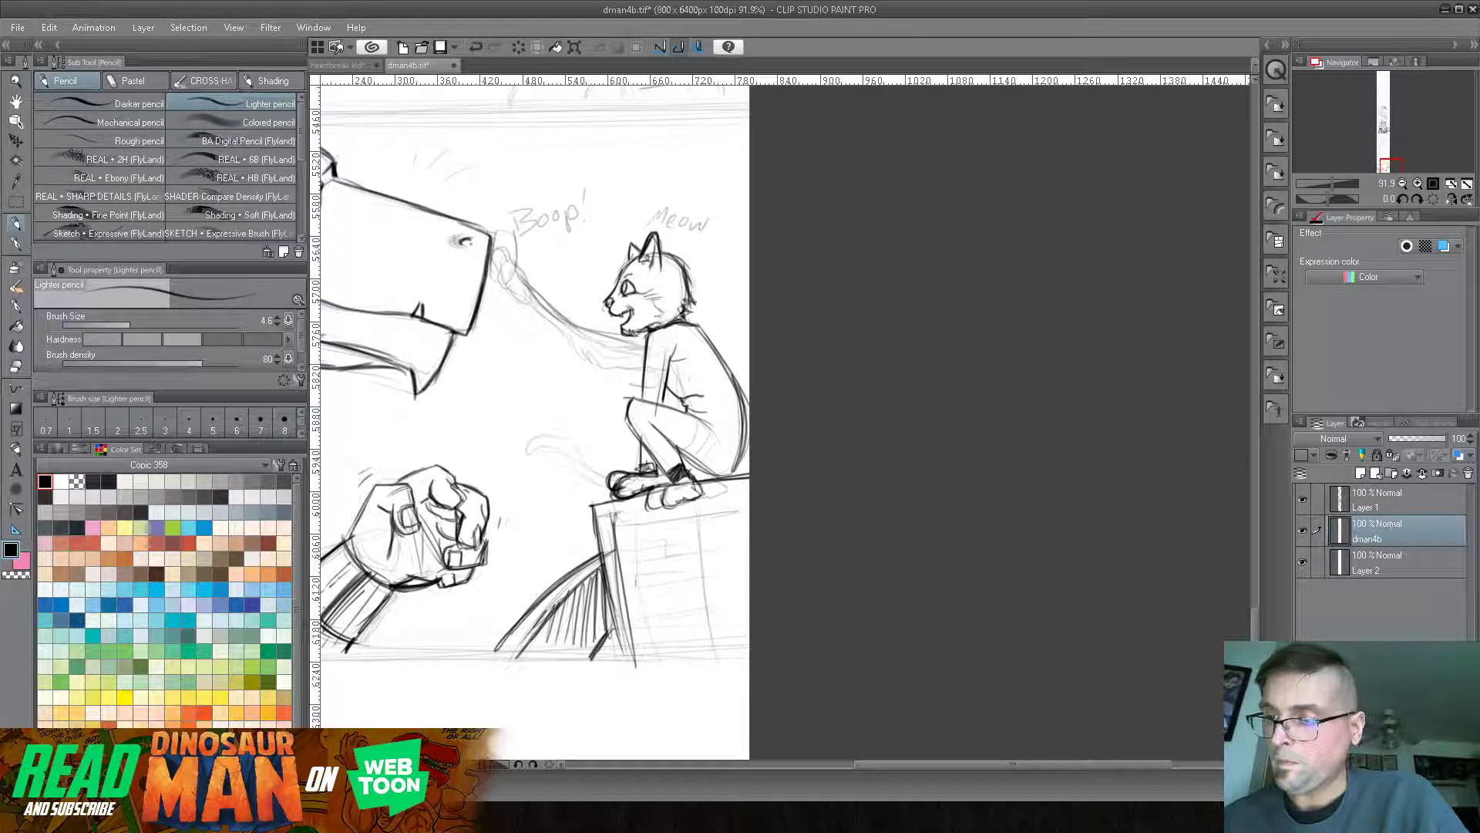
- Pencil the cat's long tail as a double line sweeping out from behind its legs to a curled tip above the fist
mouse_move(743, 444)
mouse_down()
mouse_move(712, 476)
mouse_move(689, 462)
mouse_up()
mouse_move(627, 461)
mouse_down()
mouse_move(569, 407)
mouse_move(544, 406)
mouse_move(524, 441)
mouse_move(590, 427)
mouse_move(635, 461)
mouse_move(625, 439)
mouse_up()
drag(606, 423, 647, 445)
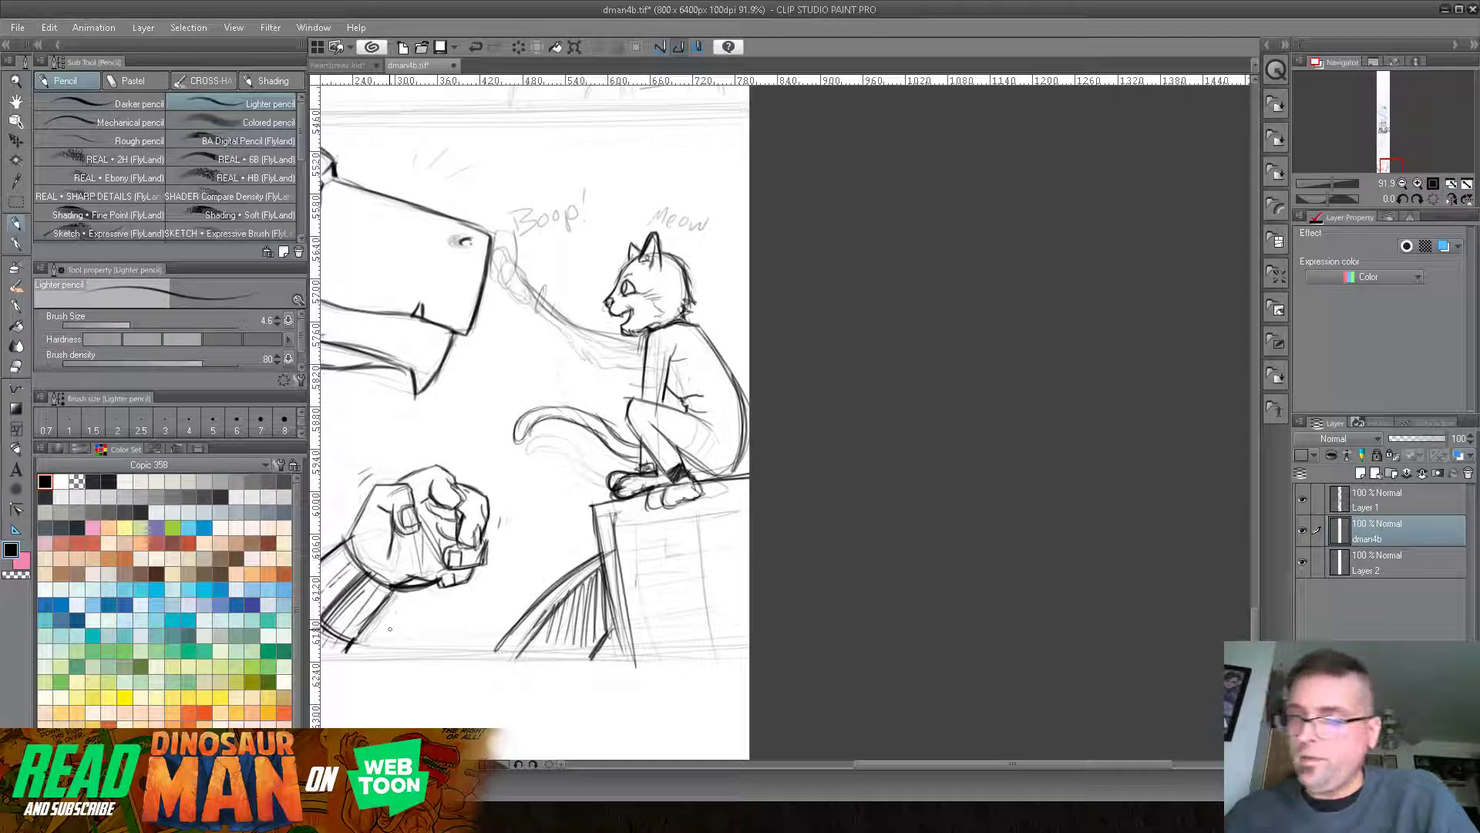
- Sketch faint vertical background lines above the cat and between the dinosaur's jaw and fist in the Boop panel
drag(540, 347, 703, 396)
drag(1329, 186, 1329, 187)
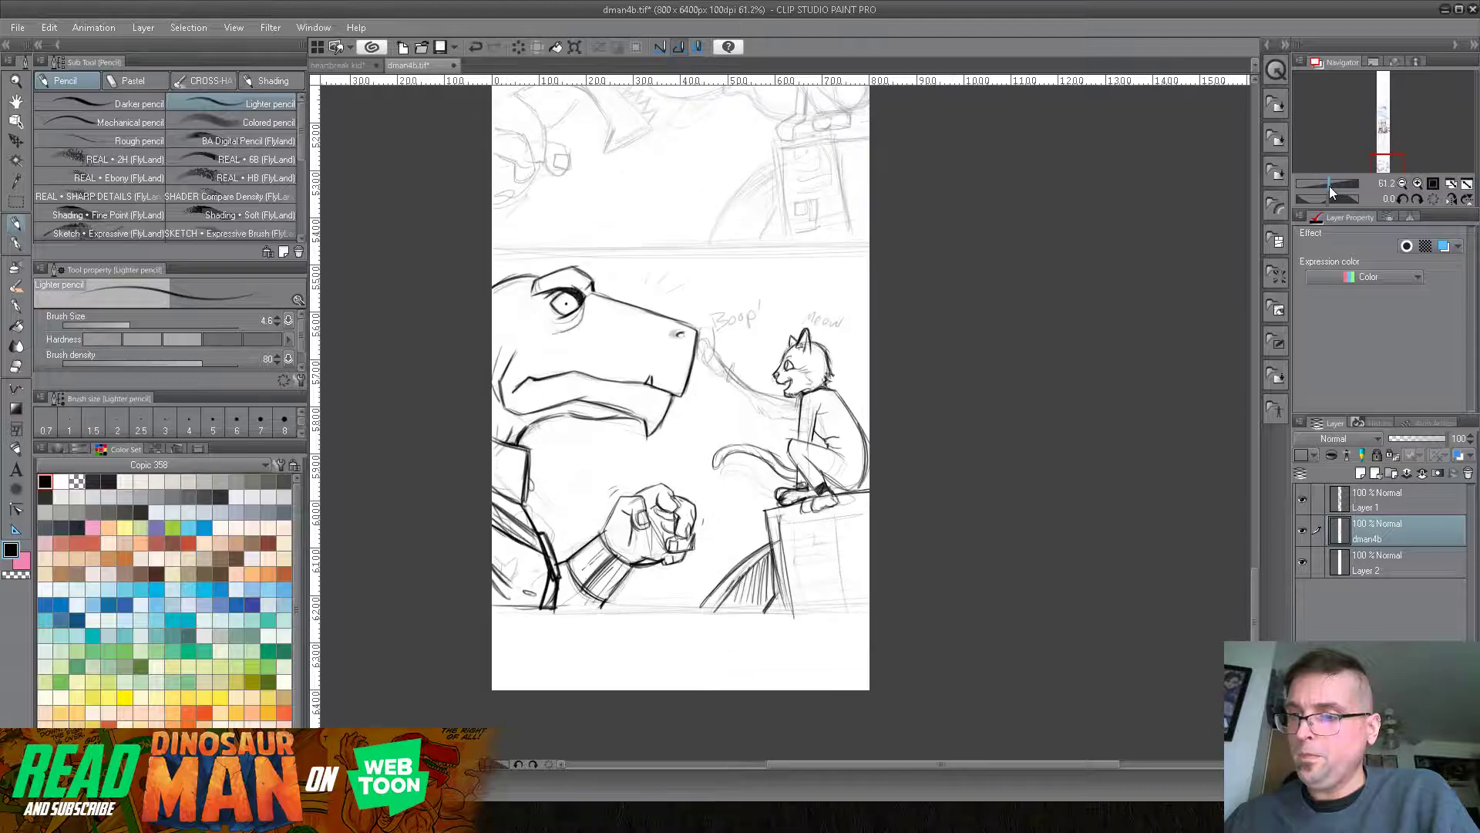
drag(806, 510, 740, 492)
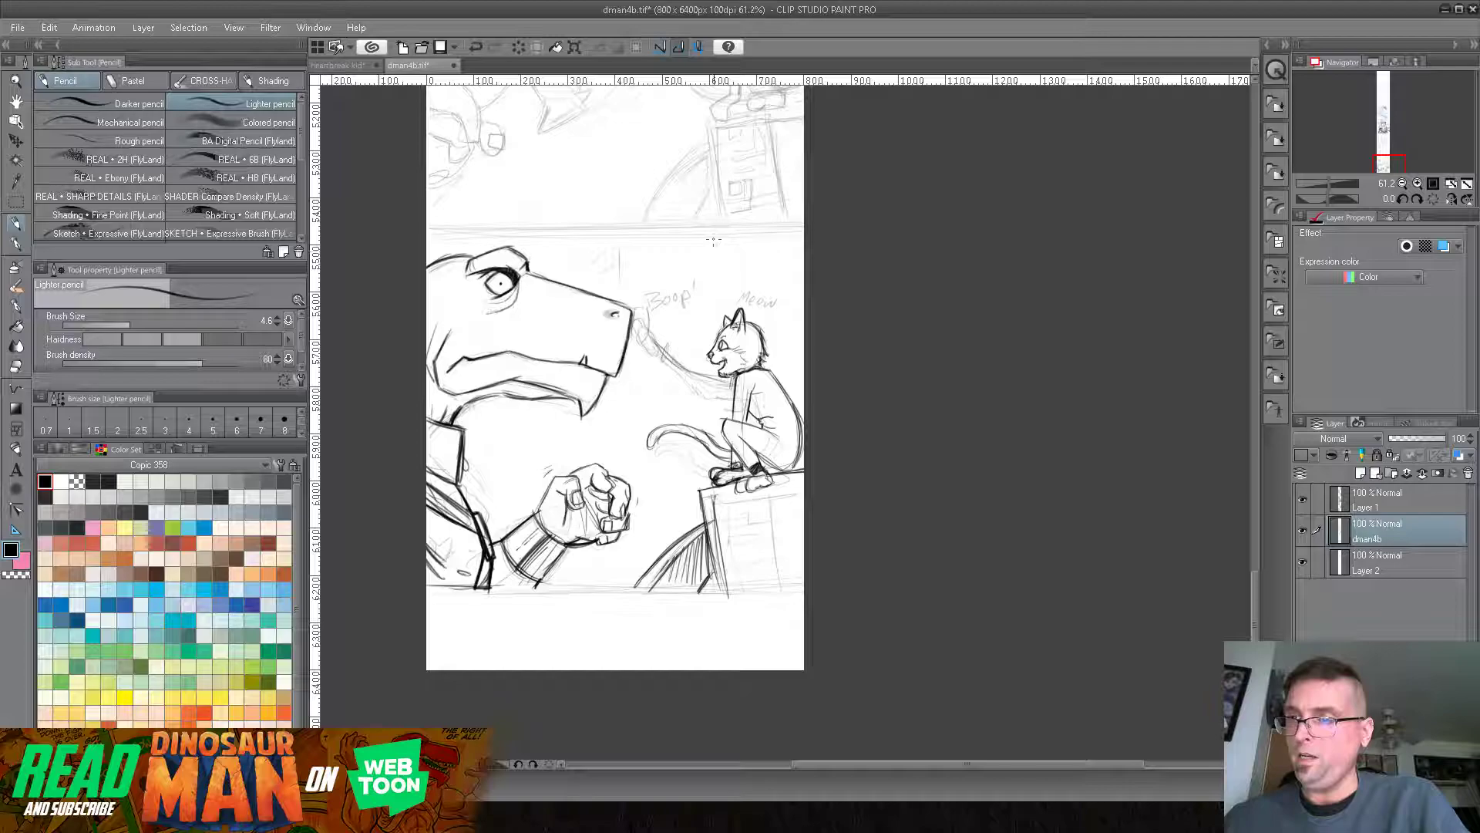
drag(727, 235, 727, 282)
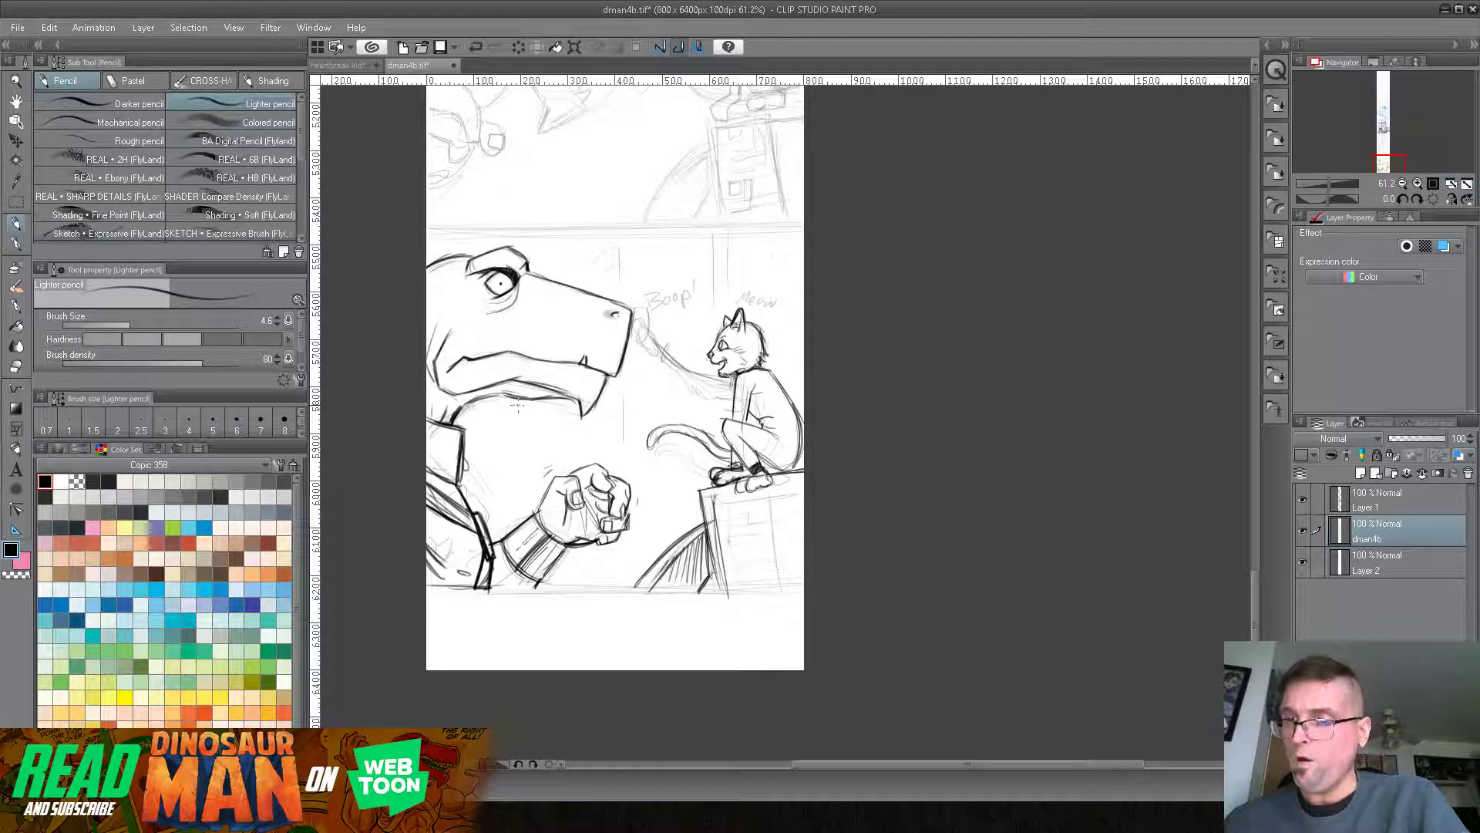
mouse_move(515, 407)
mouse_down()
mouse_move(508, 455)
mouse_move(524, 474)
mouse_up()
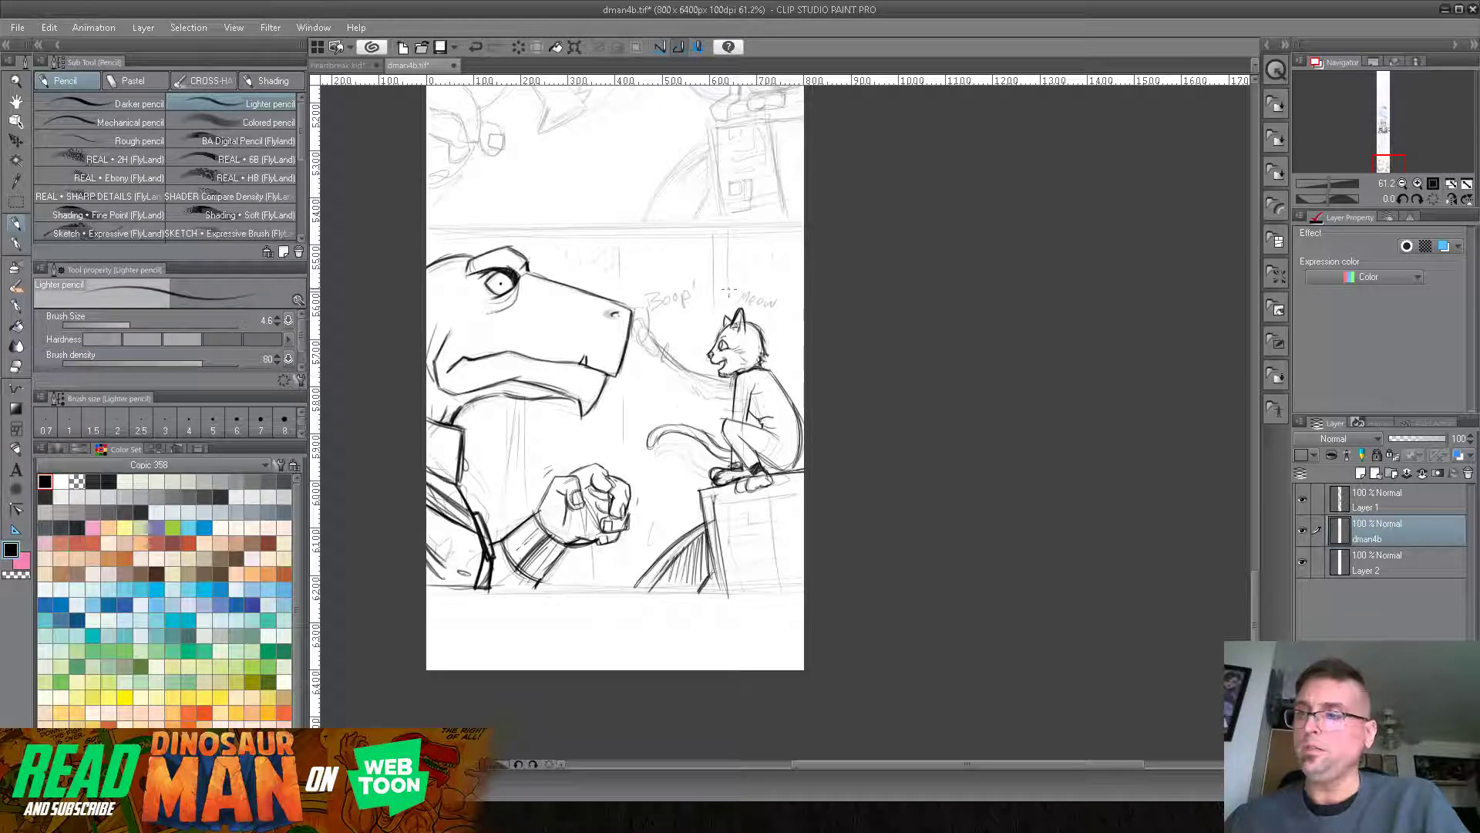
- Review the rough sketches in the panels above against the pencilled Boop panel
drag(739, 334, 715, 468)
drag(713, 377, 714, 521)
drag(712, 439, 722, 495)
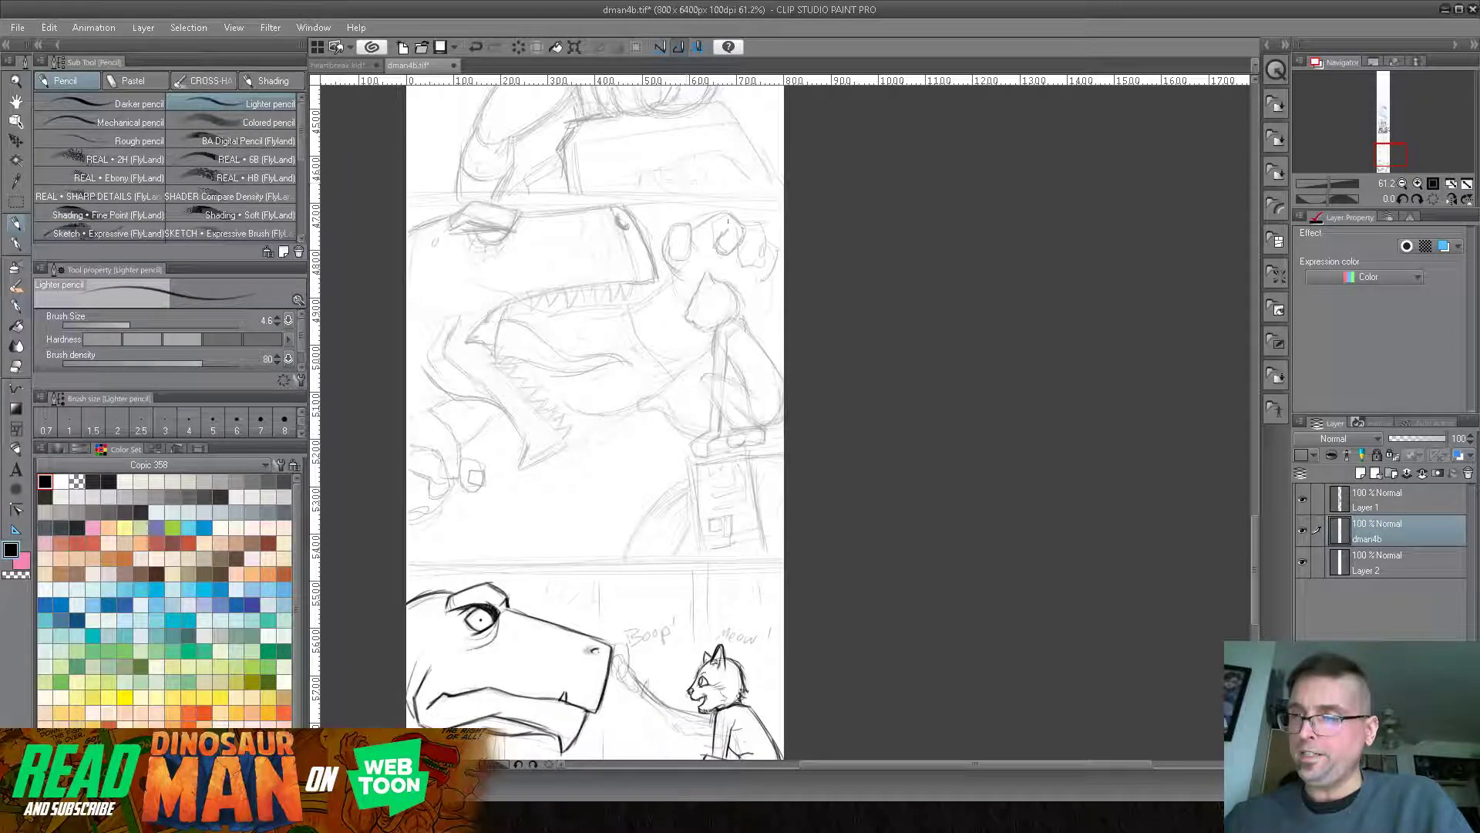
drag(694, 205, 667, 618)
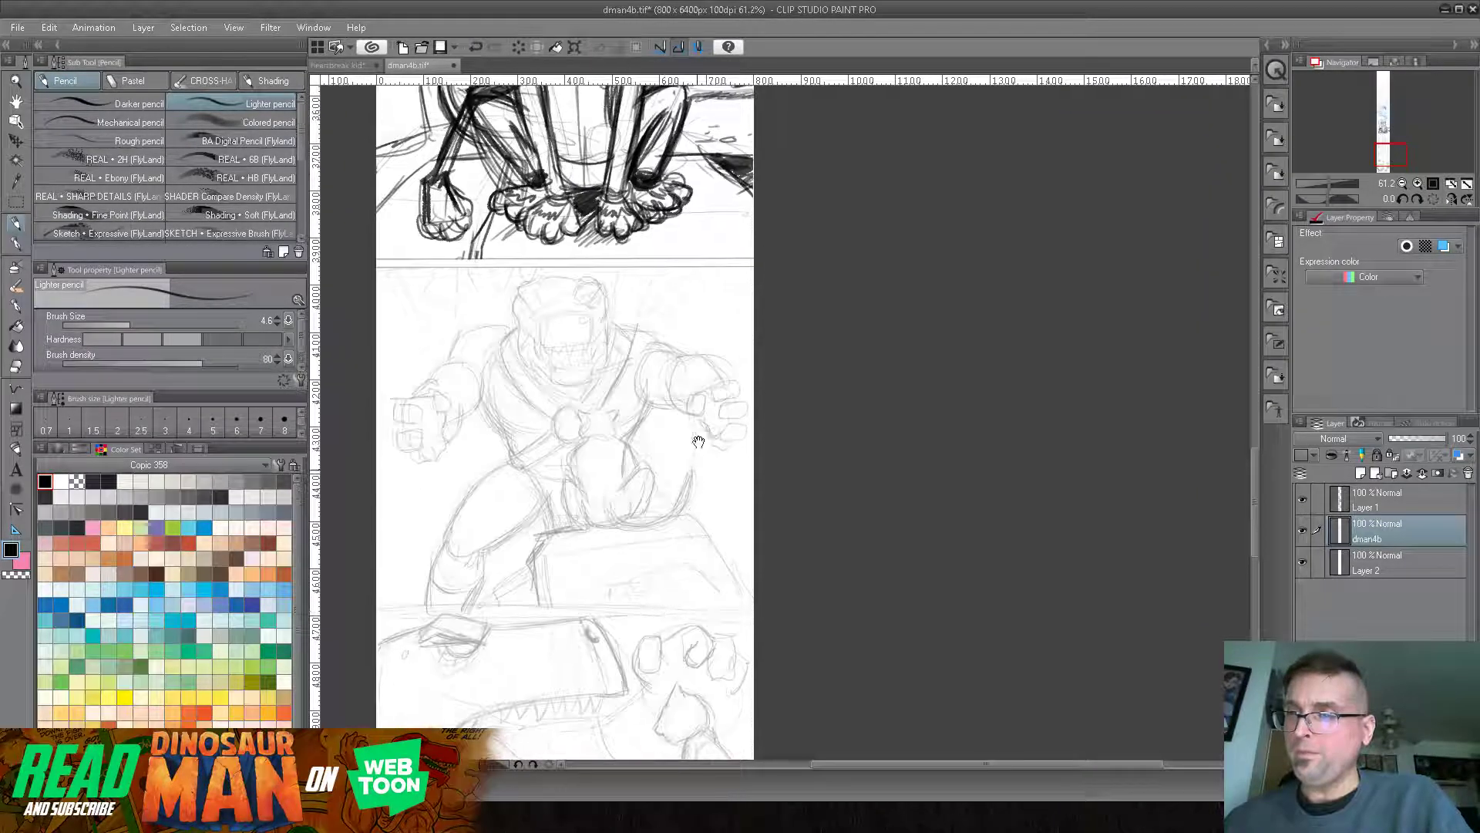
drag(694, 267, 660, 594)
scroll(557, 276, down, 10)
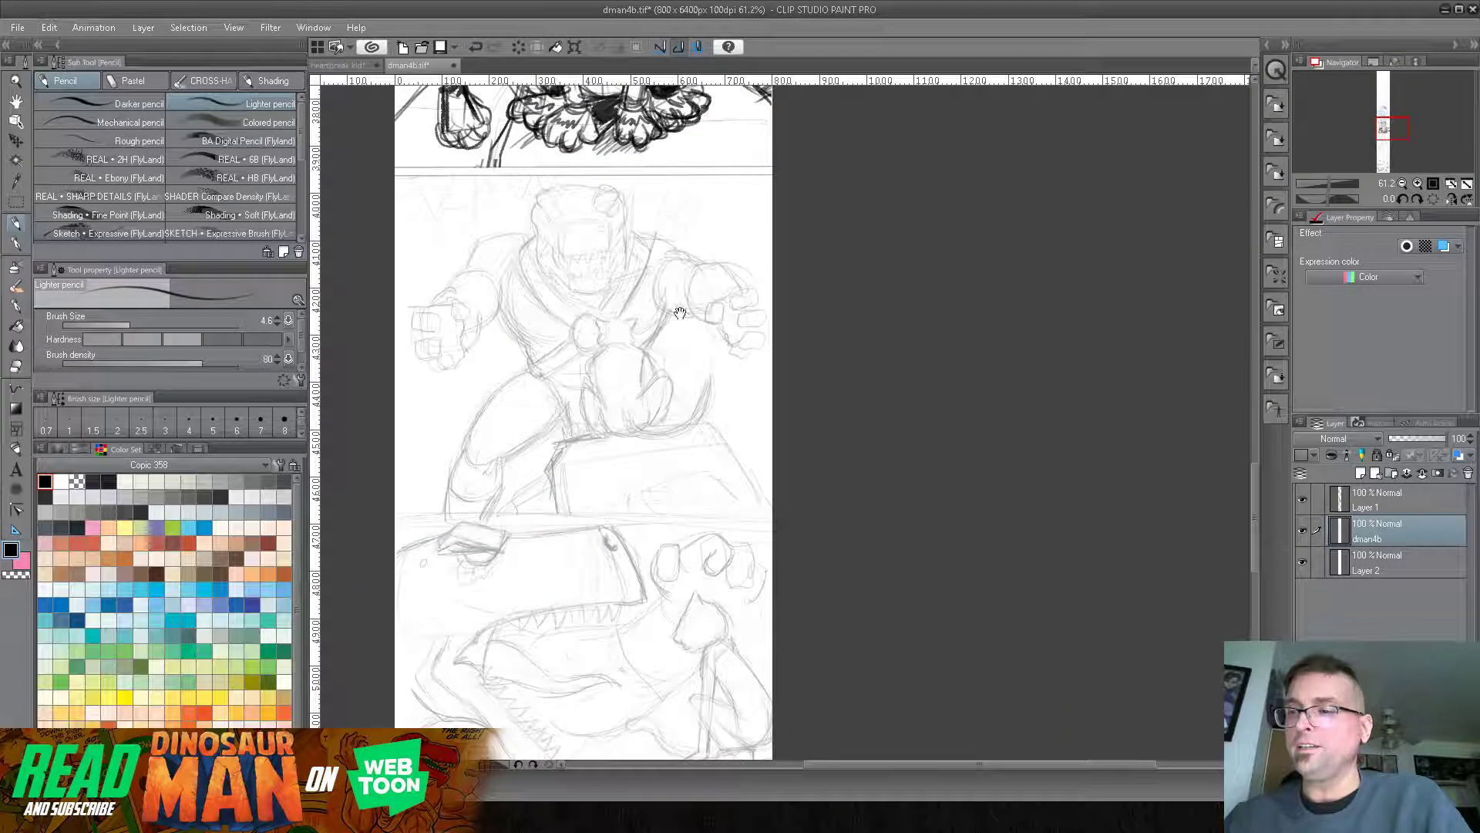
scroll(718, 414, down, 4)
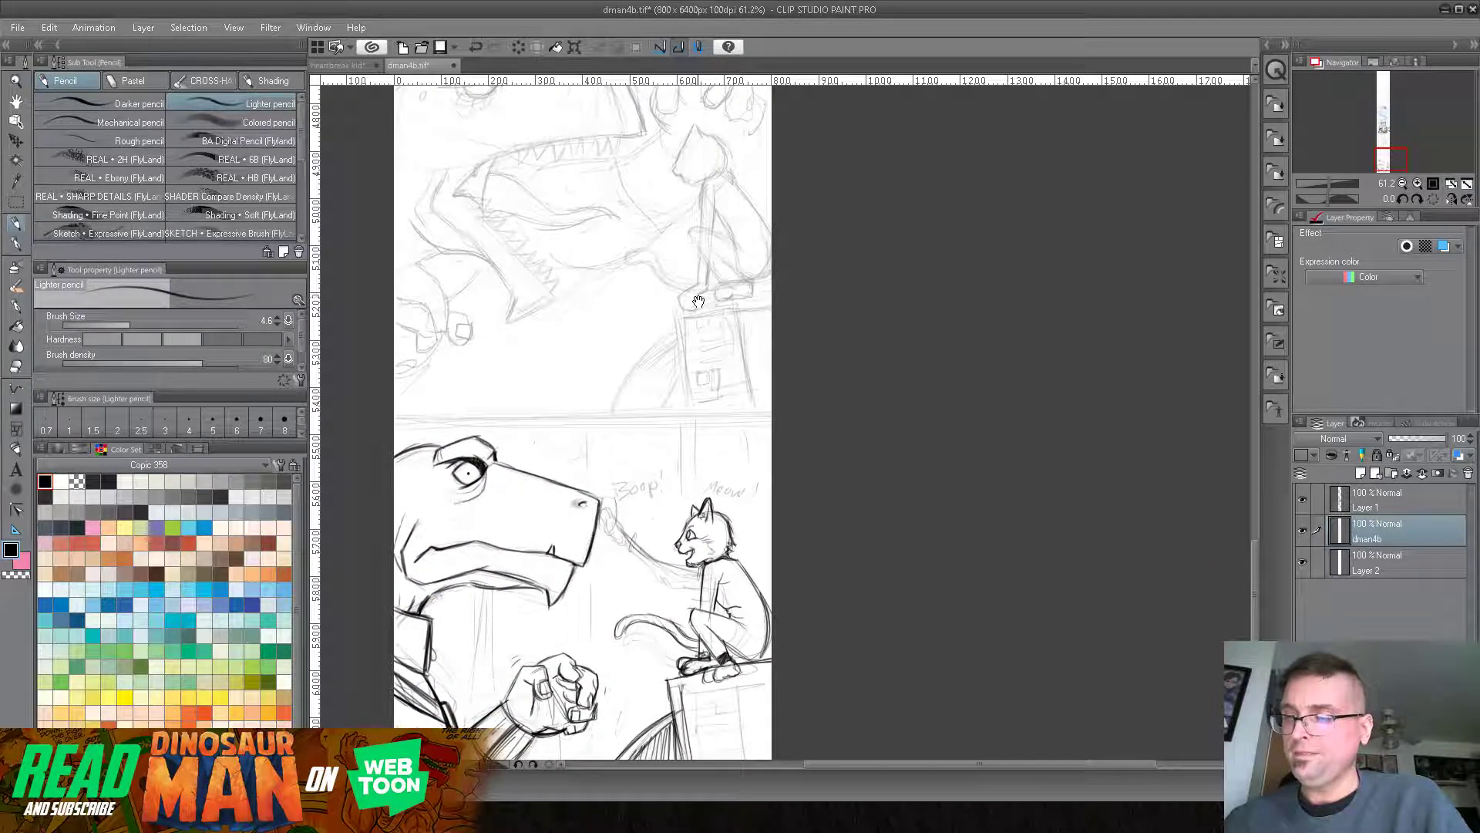
scroll(694, 532, up, 2)
scroll(679, 524, down, 4)
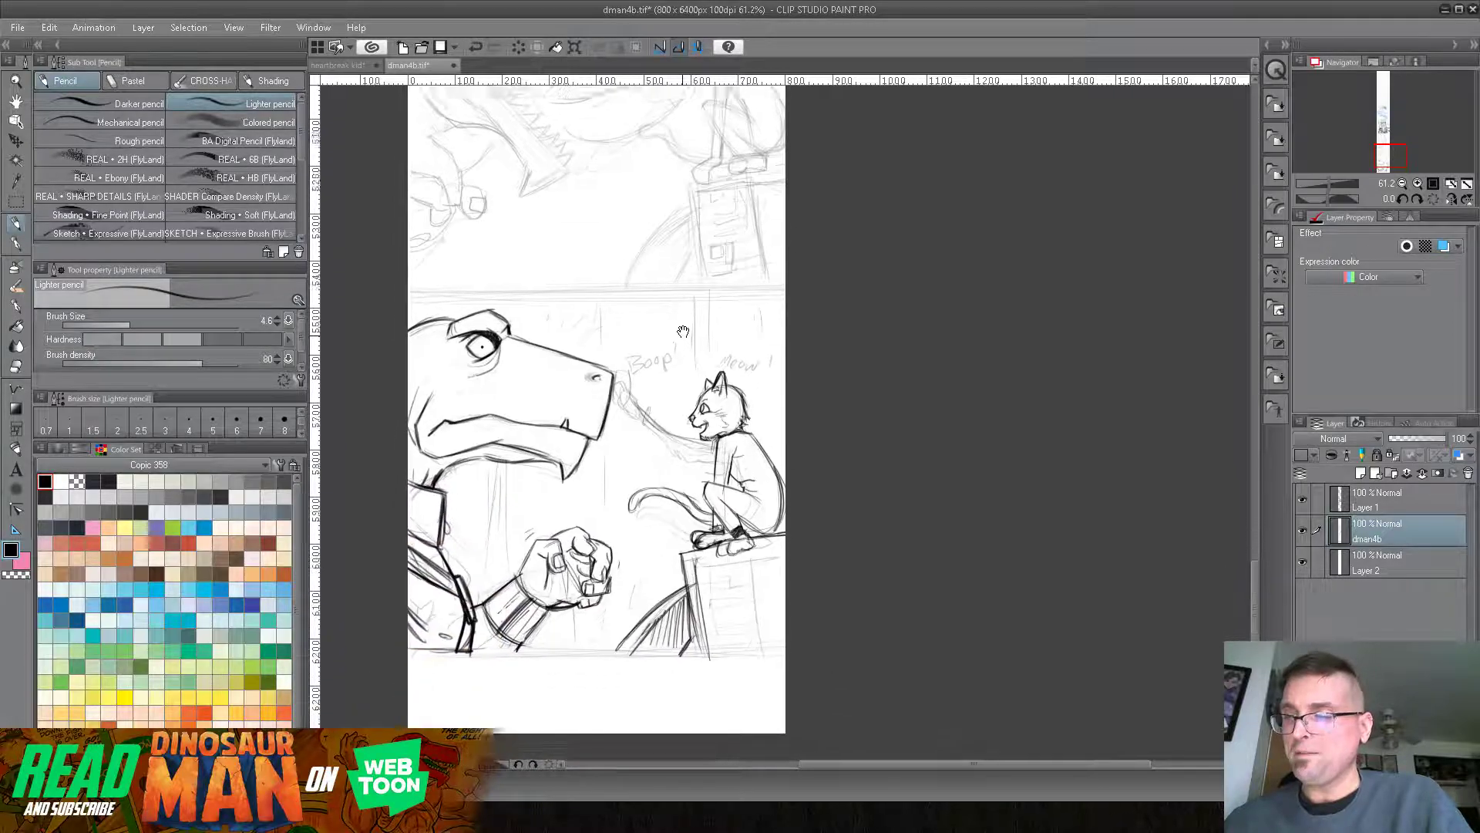
scroll(672, 484, up, 3)
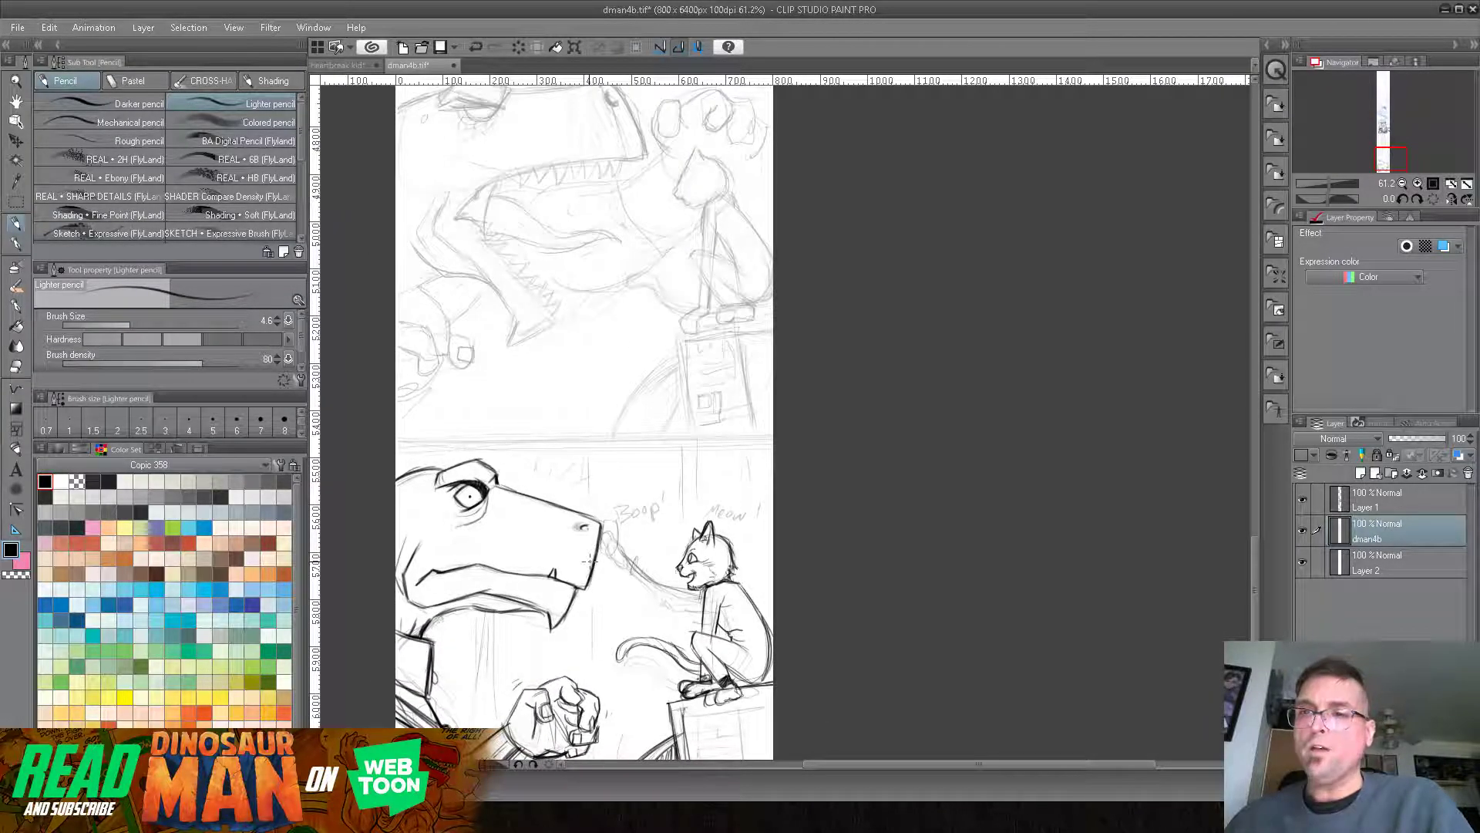
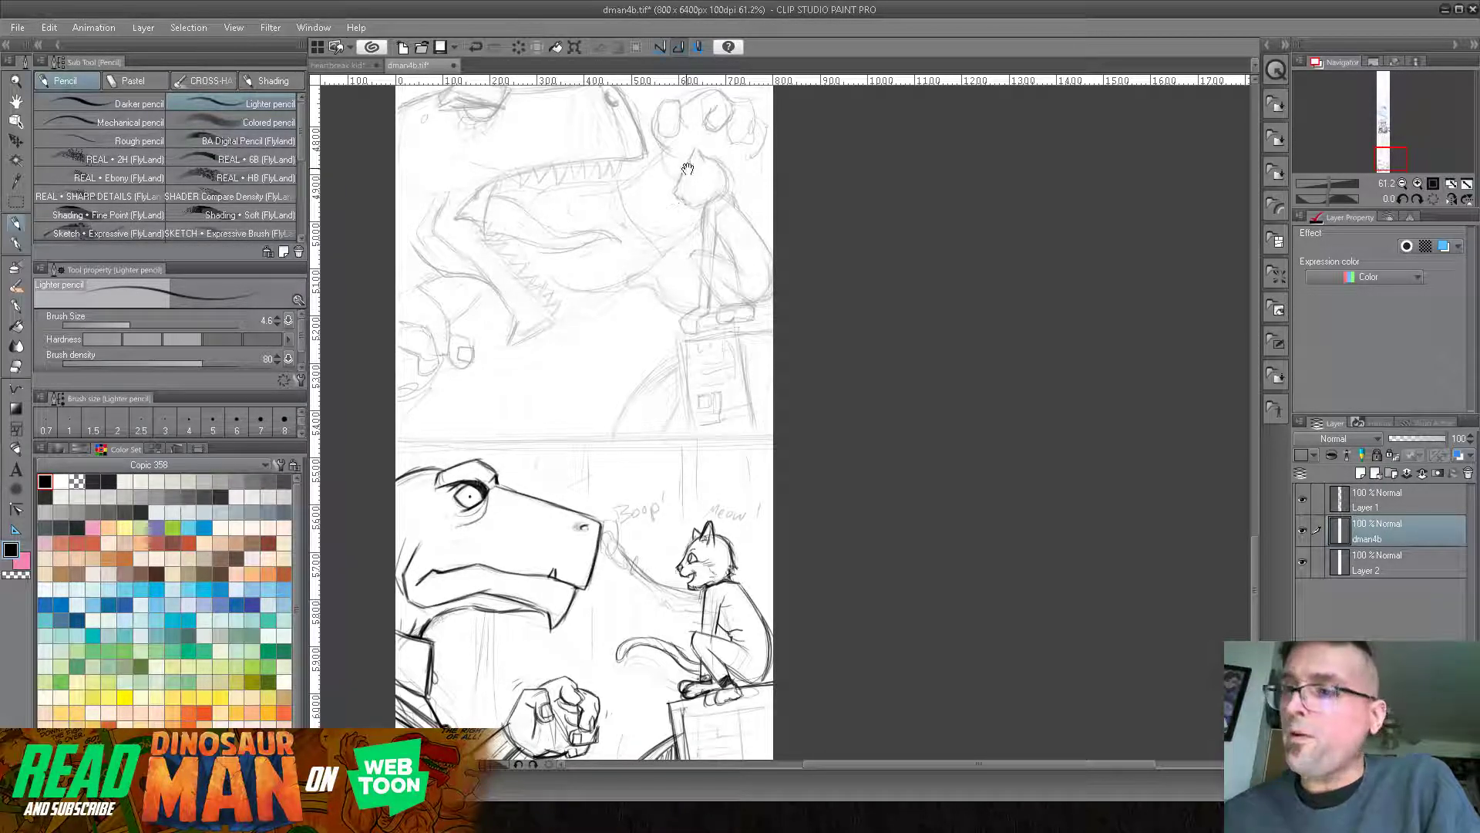
- Review the comic strip upward from the Boop panel, through the blue hover-vehicle sketches, to the faint landscape panel above them
drag(694, 171, 683, 218)
mouse_move(707, 563)
mouse_down()
mouse_move(713, 384)
mouse_move(733, 358)
mouse_move(731, 387)
mouse_up()
drag(698, 172, 670, 383)
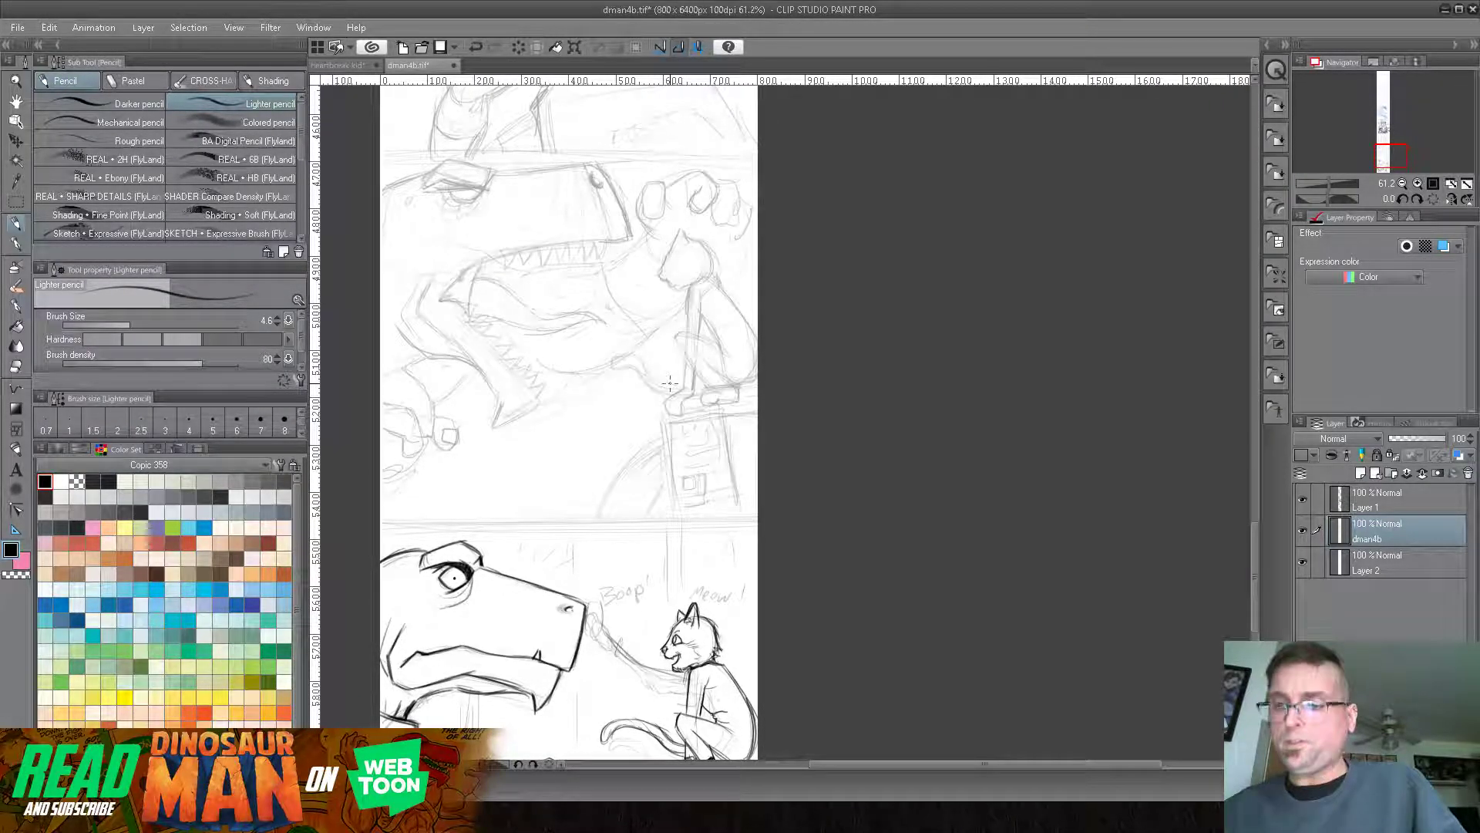
drag(677, 193, 682, 501)
drag(711, 270, 691, 604)
drag(690, 109, 687, 450)
drag(675, 220, 717, 502)
drag(712, 297, 721, 415)
drag(710, 473, 748, 360)
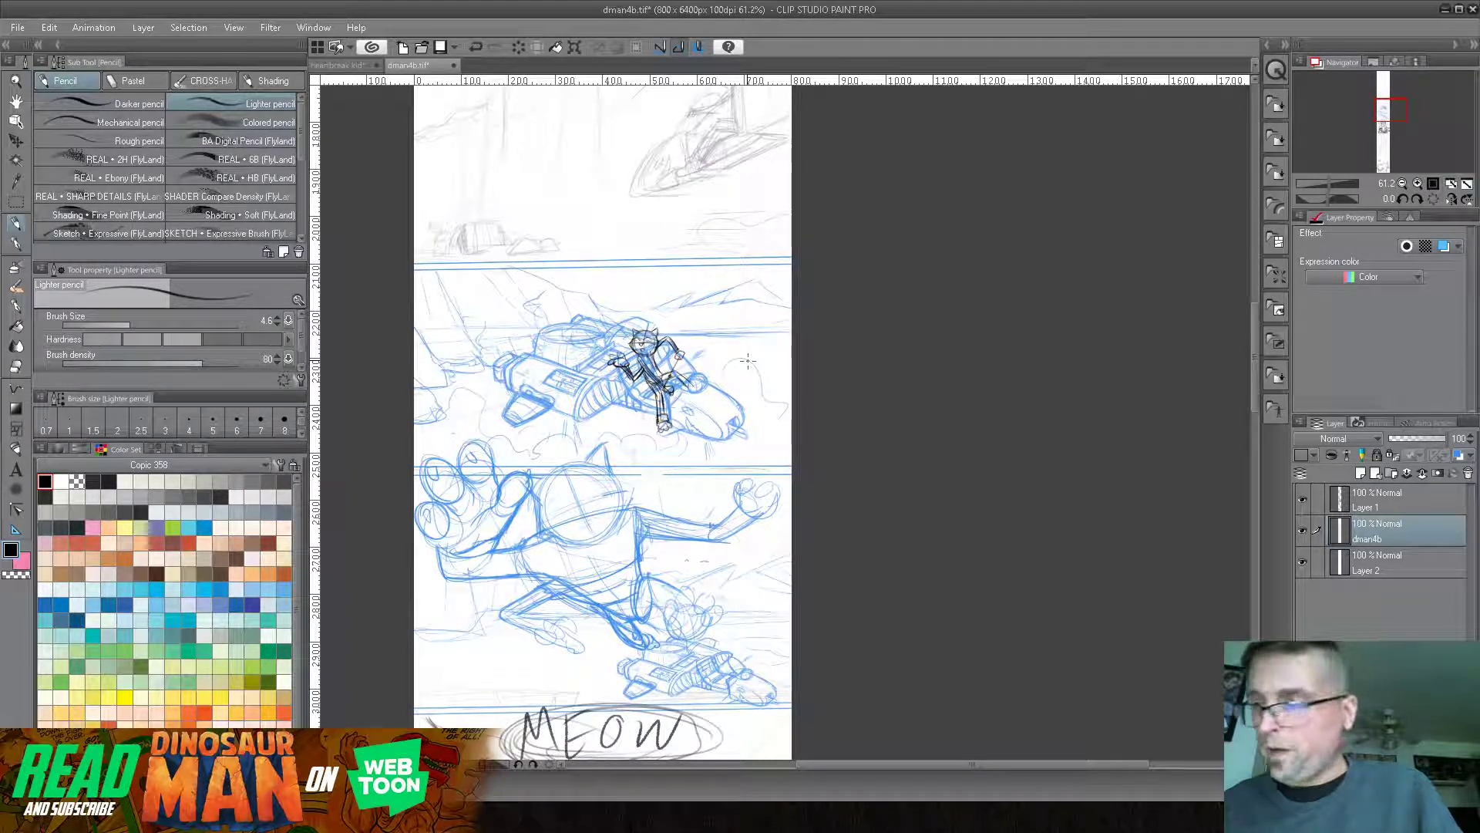
drag(740, 363, 717, 229)
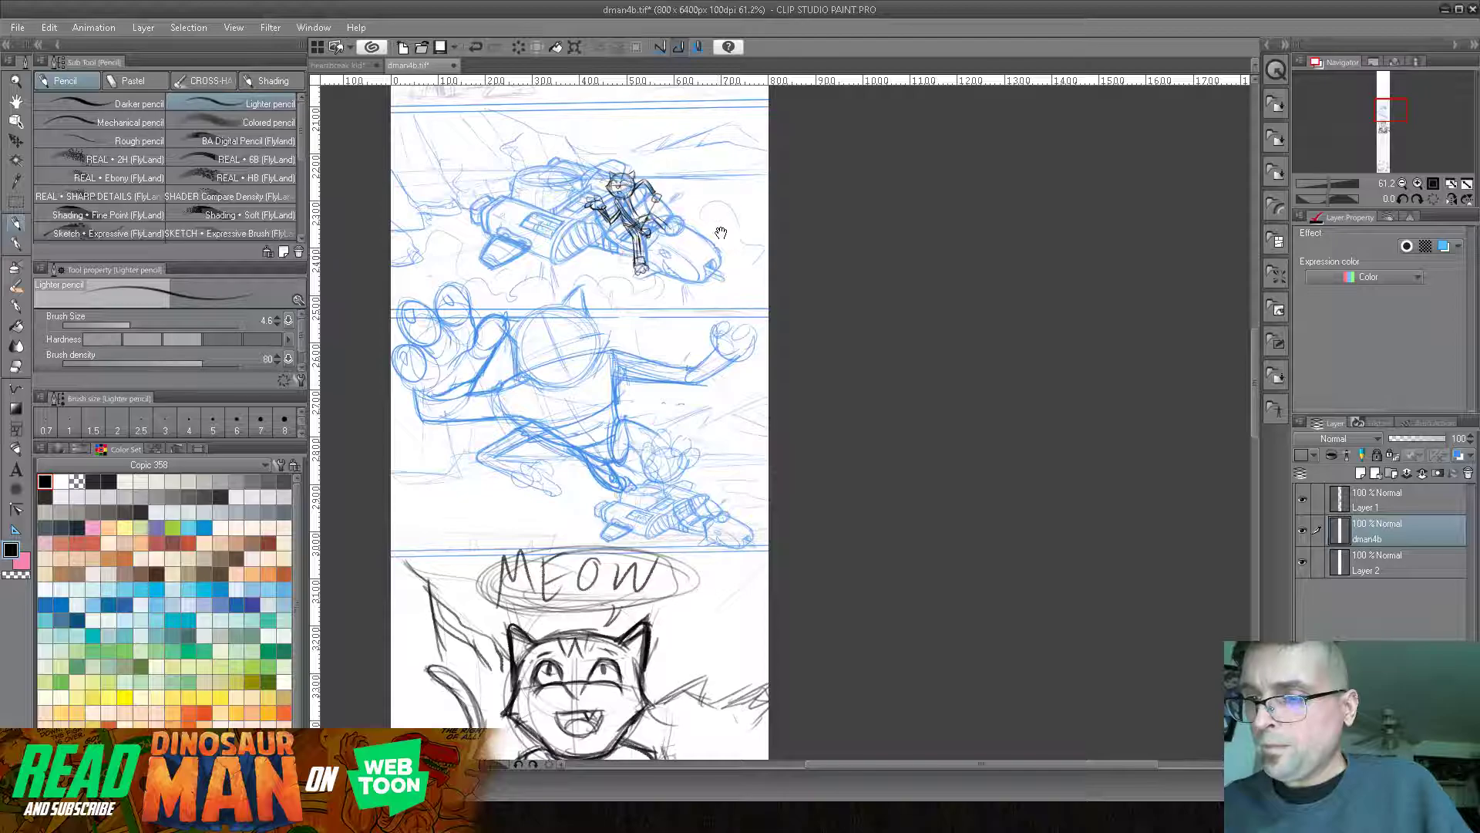
mouse_move(730, 462)
mouse_down()
mouse_move(706, 276)
mouse_move(712, 565)
mouse_up()
mouse_move(714, 320)
mouse_down()
mouse_move(724, 417)
mouse_move(724, 354)
mouse_move(727, 393)
mouse_move(704, 493)
mouse_move(723, 407)
mouse_up()
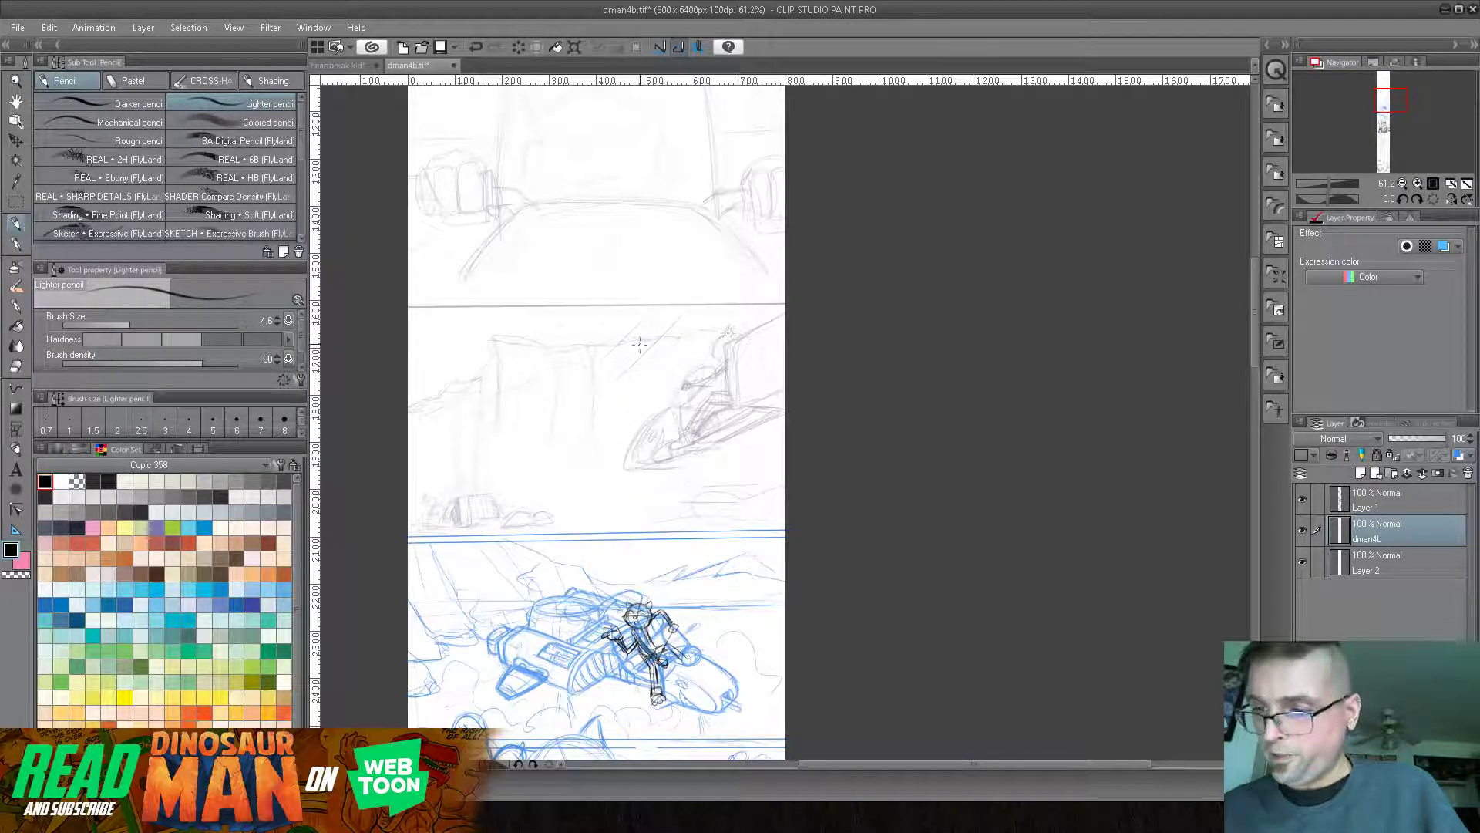
drag(663, 324, 661, 379)
drag(664, 463, 672, 376)
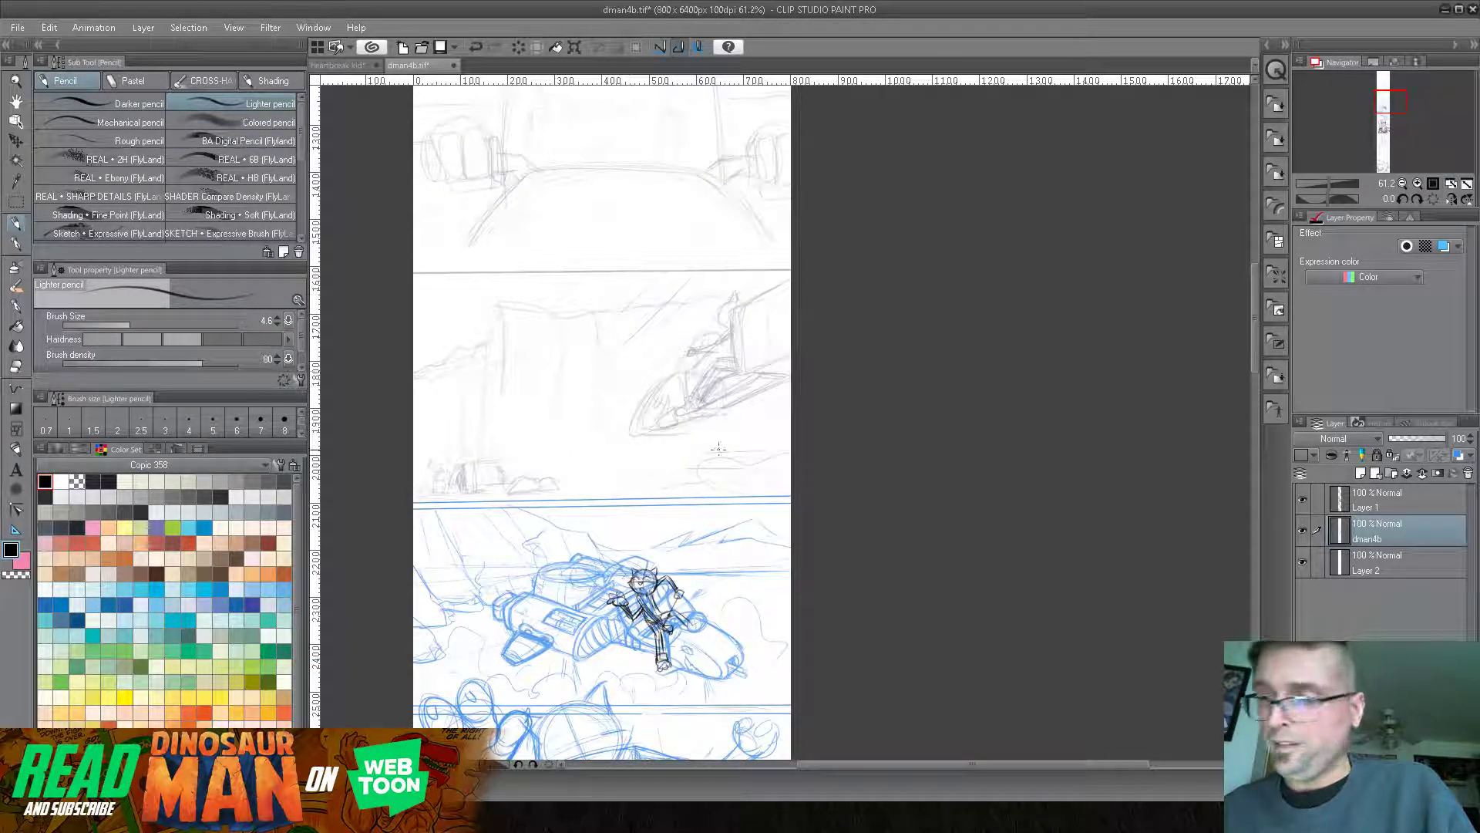
- Look back down the strip and examine the rough panel of the dinosaur man looming behind the seated cat
drag(718, 447, 710, 233)
drag(710, 583, 710, 403)
drag(730, 495, 730, 396)
drag(742, 270, 706, 529)
mouse_move(700, 292)
mouse_down()
mouse_move(695, 642)
mouse_move(703, 295)
mouse_up()
scroll(702, 295, down, 15)
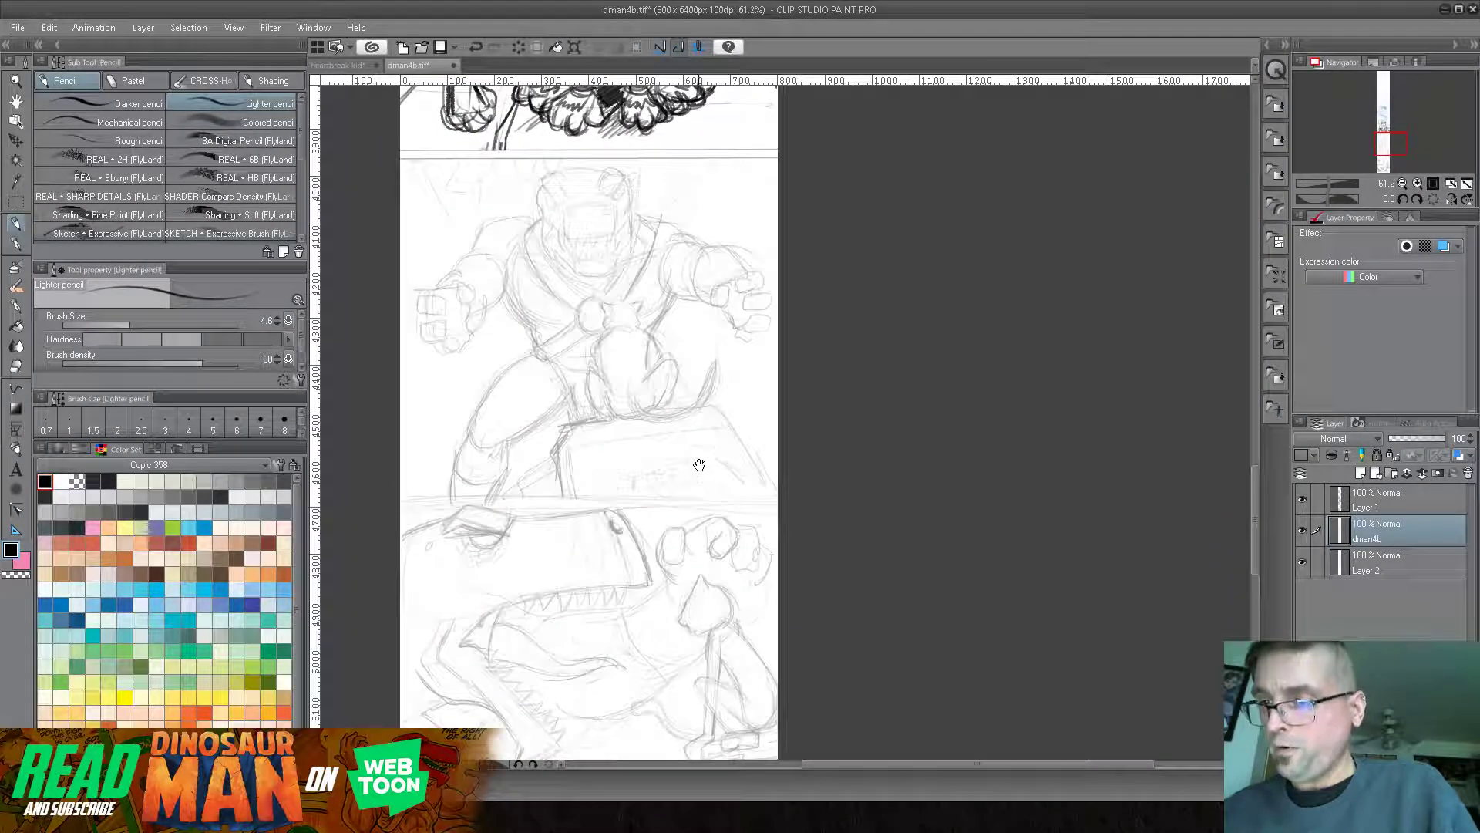
scroll(699, 462, up, 2)
scroll(704, 419, down, 4)
scroll(697, 396, up, 4)
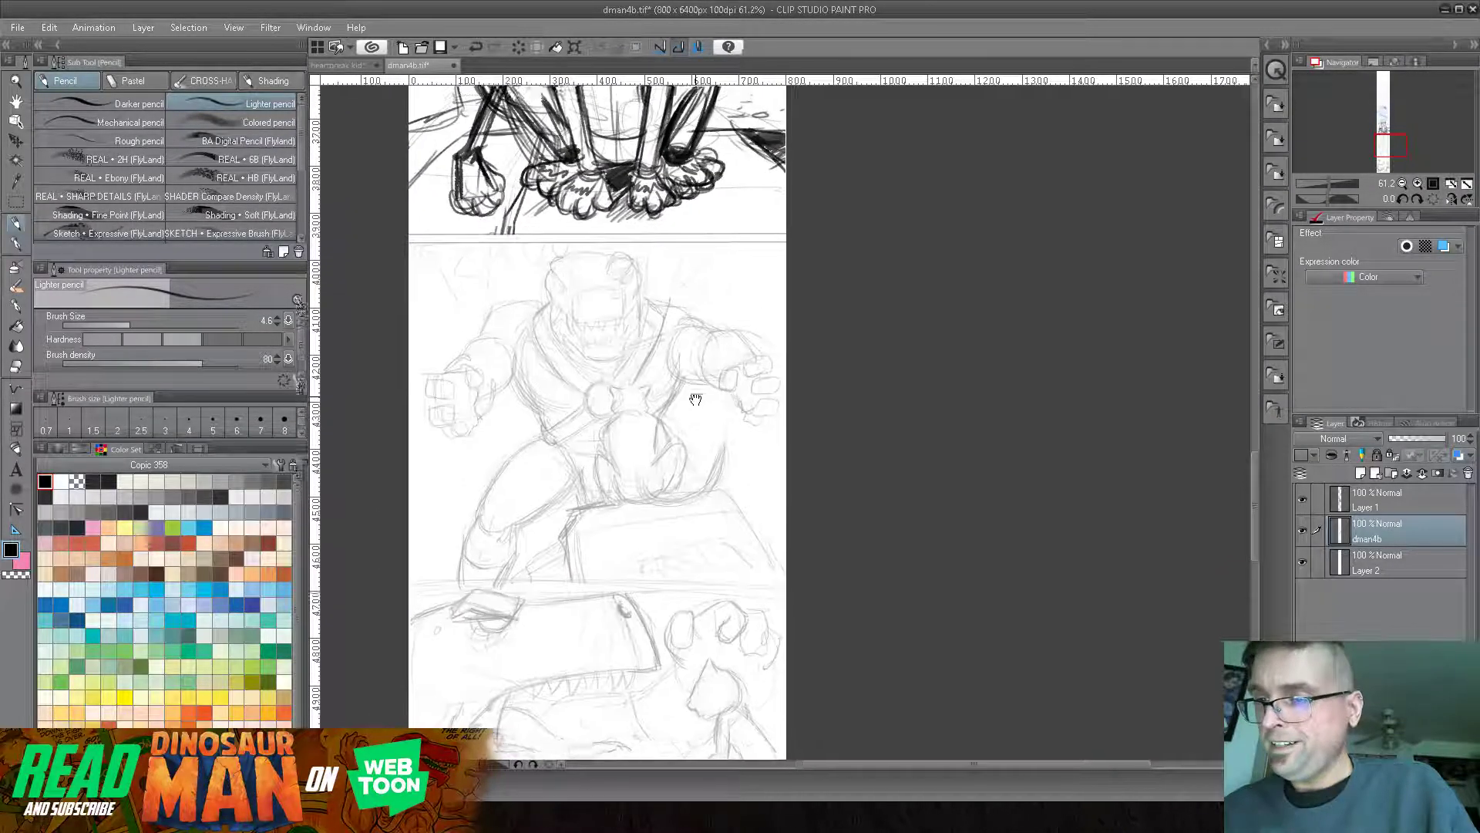
drag(697, 396, 680, 454)
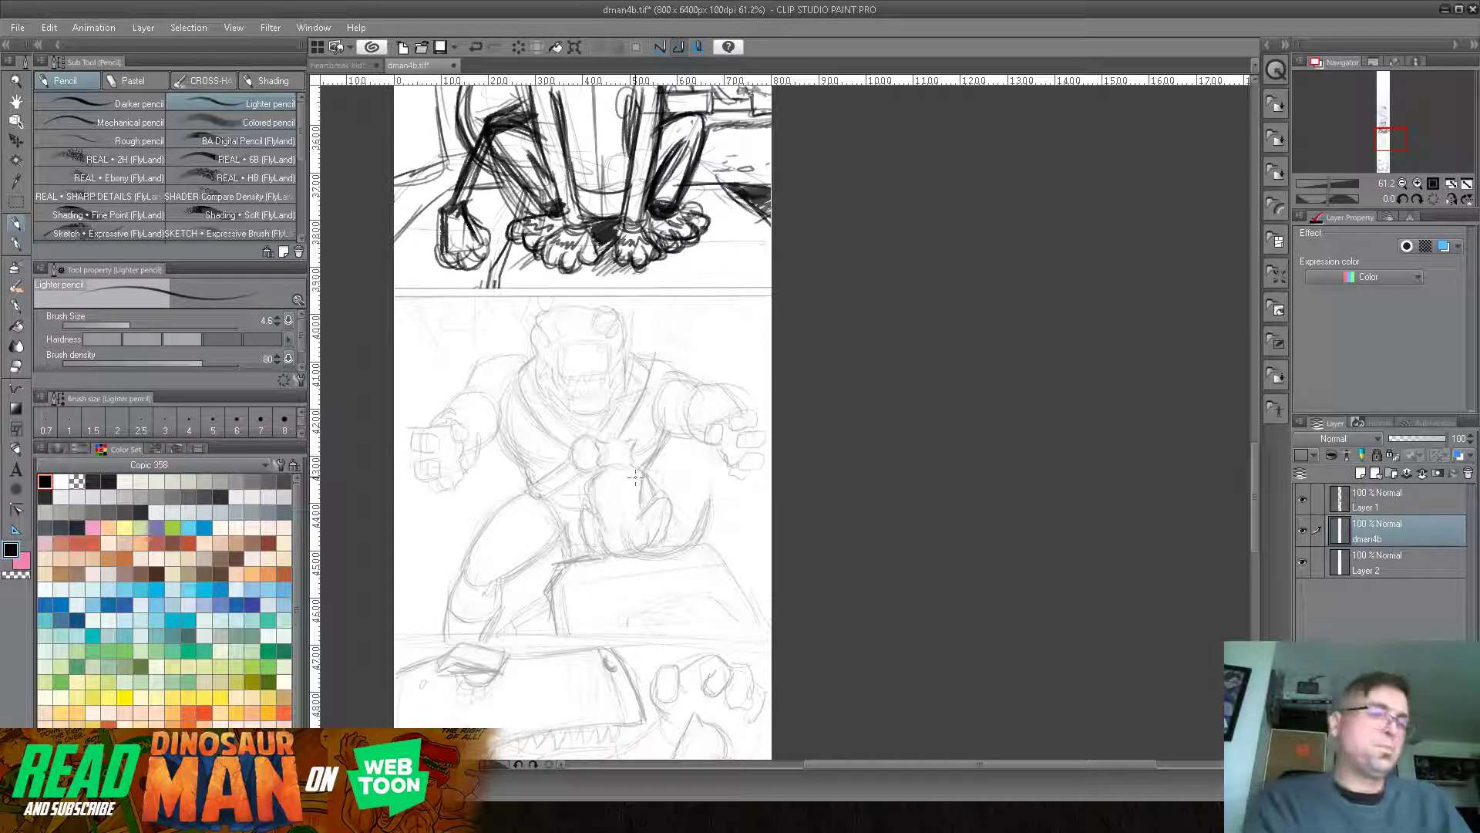